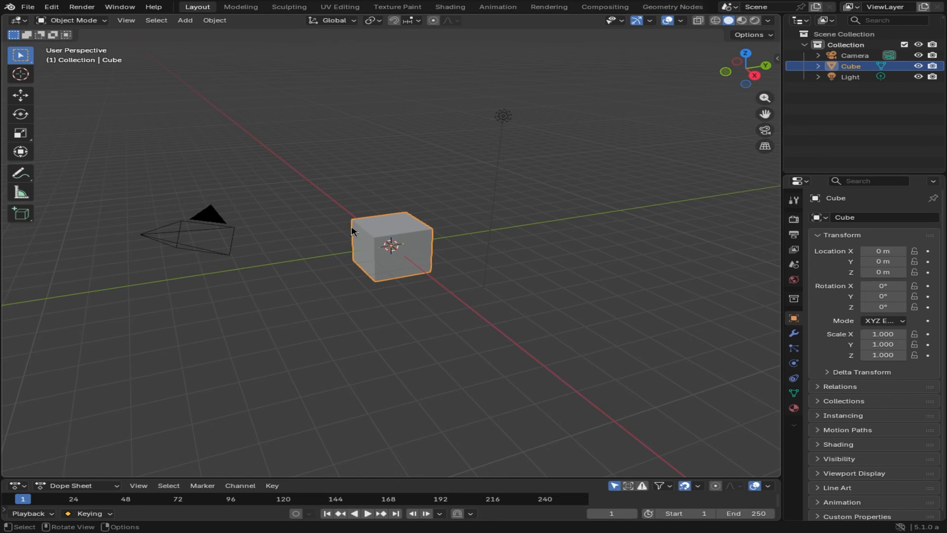
Step: Merge all vertices of the default cube into a single point at the origin
key(Tab)
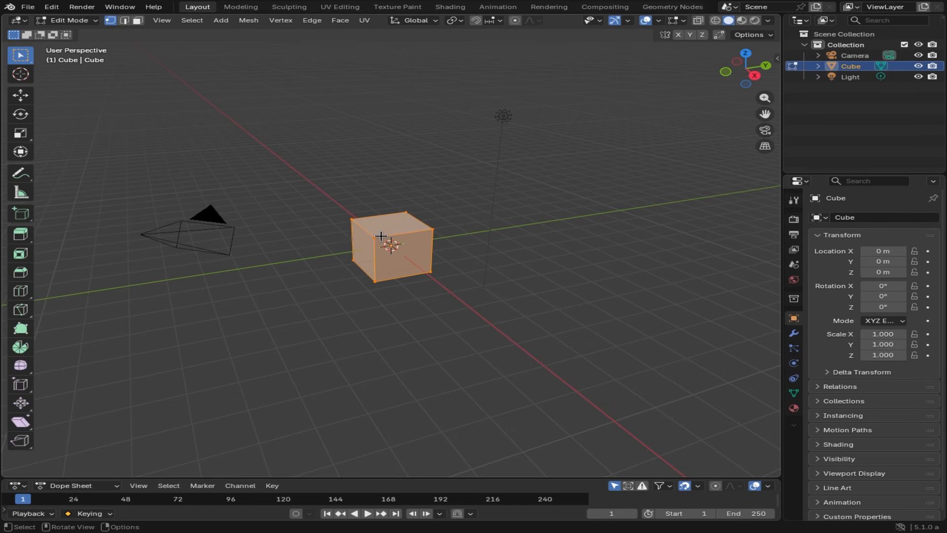
key(m)
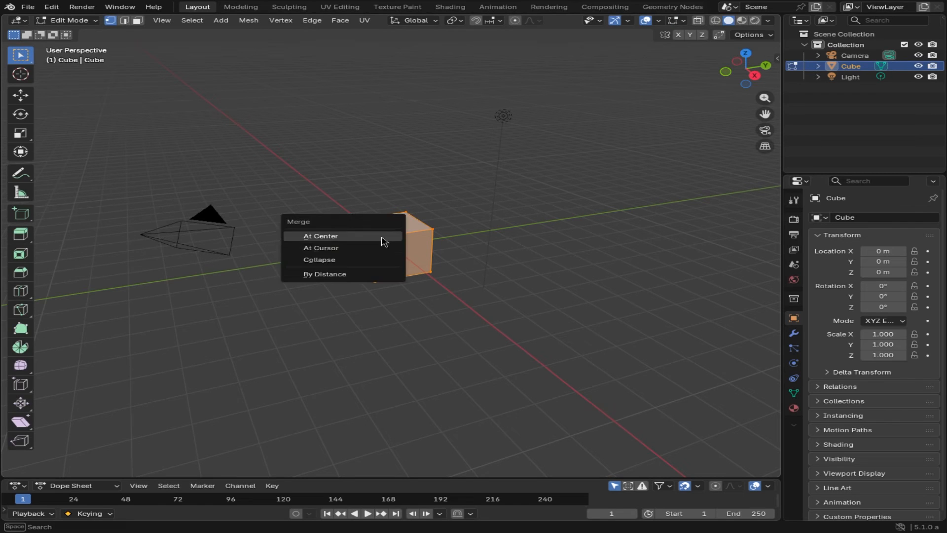
click(352, 250)
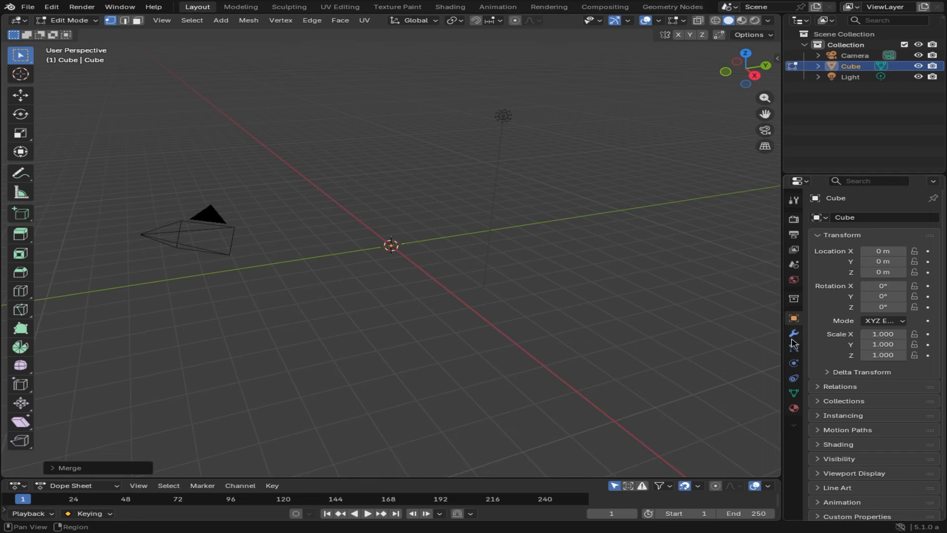
Step: Add a Mirror modifier to the merged vertex object
click(793, 333)
click(862, 218)
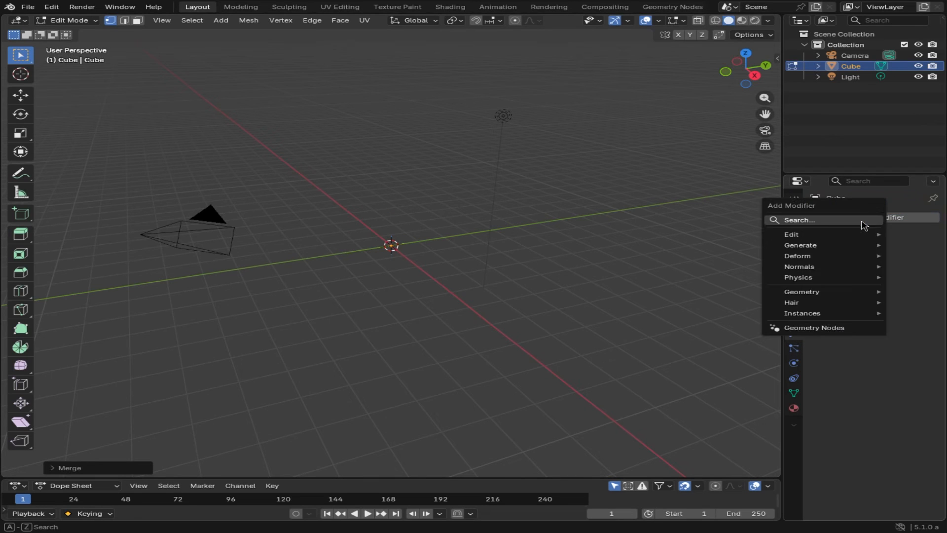
click(815, 220)
text(mior)
key(BackSpace)
key(BackSpace)
text(rror)
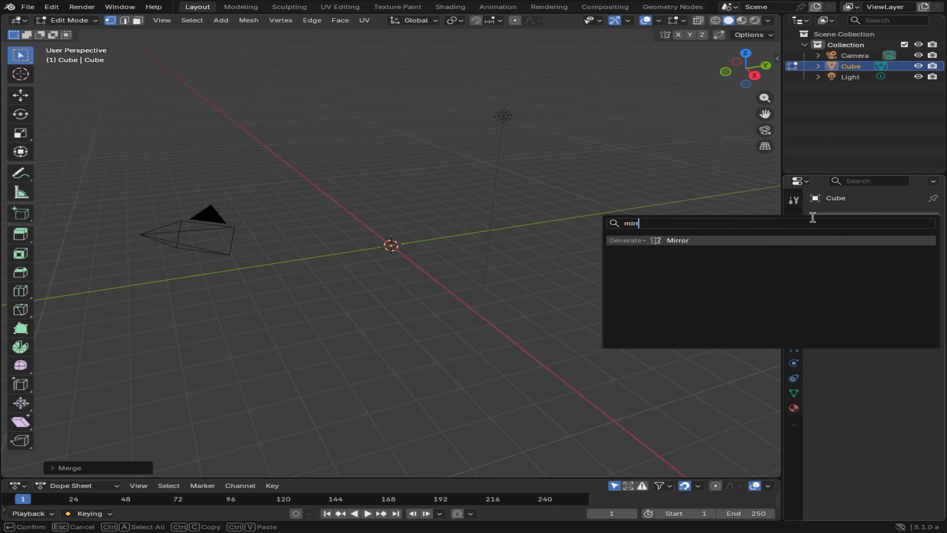
key(Return)
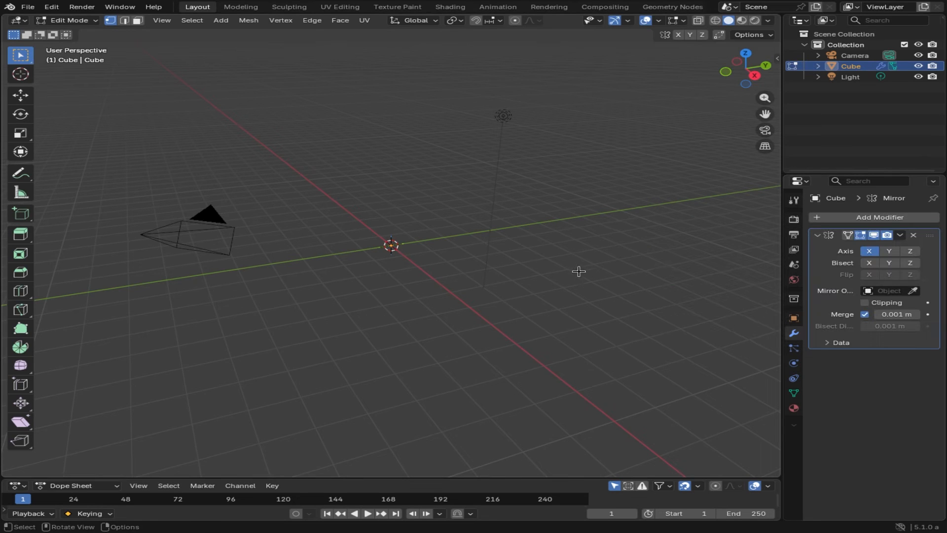
Step: Add a Skin modifier and a Subdivision Surface modifier after the Mirror modifier
click(878, 217)
text(ski)
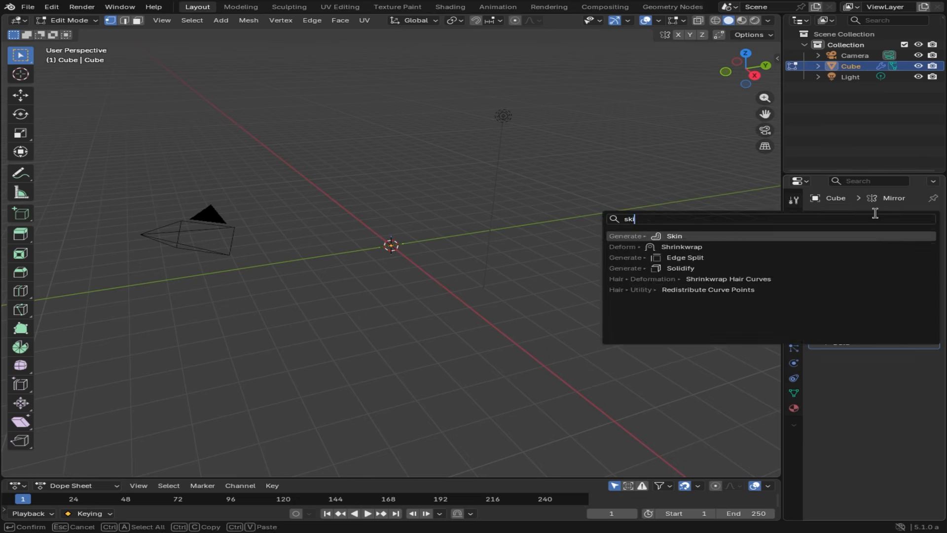
key(Return)
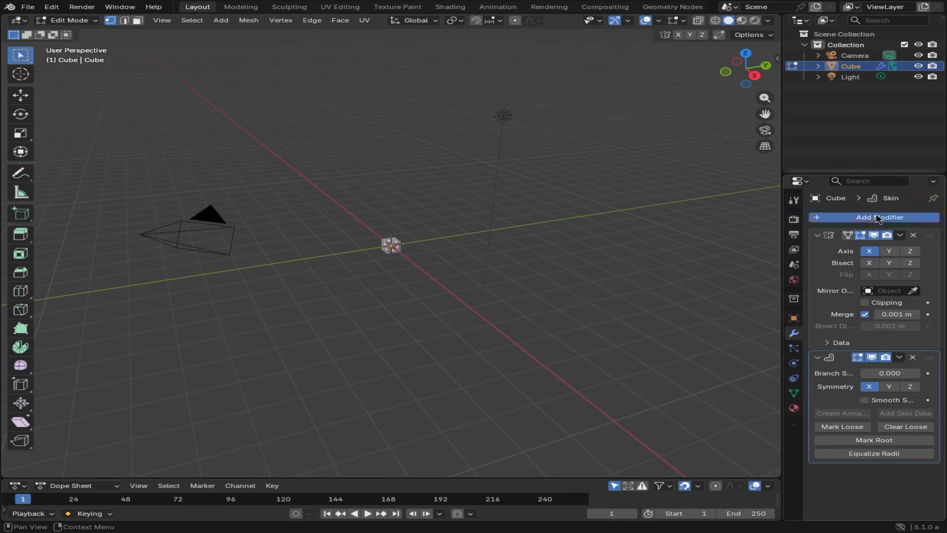
click(878, 217)
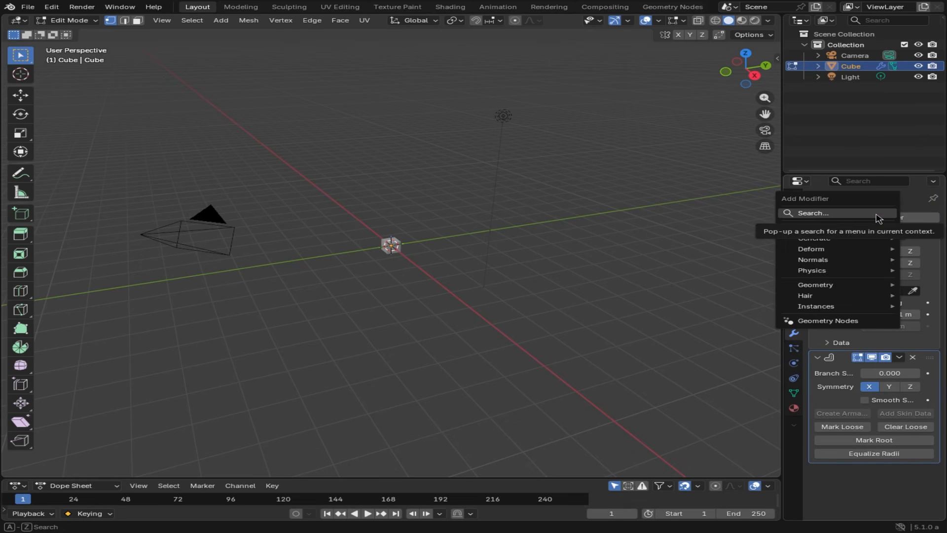
text(sub)
key(Return)
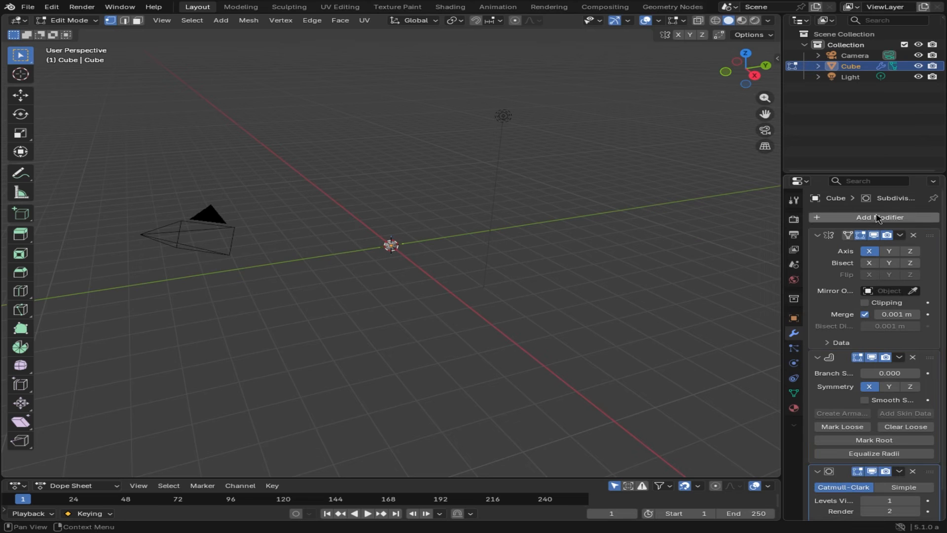
Step: Scale the reference cube along the X axis to about a quarter of its width
mouse_move(433, 235)
middle_down()
mouse_move(423, 247)
mouse_move(429, 238)
middle_up()
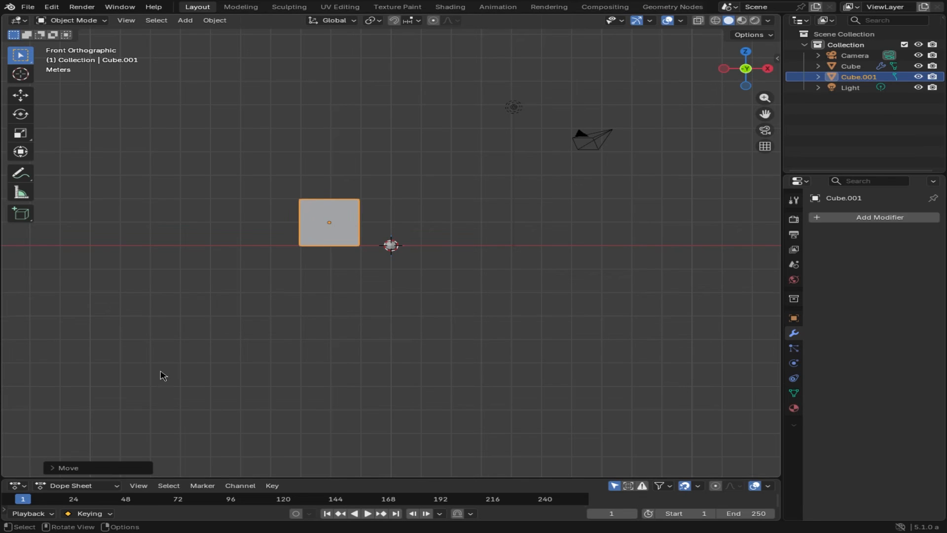
key(s)
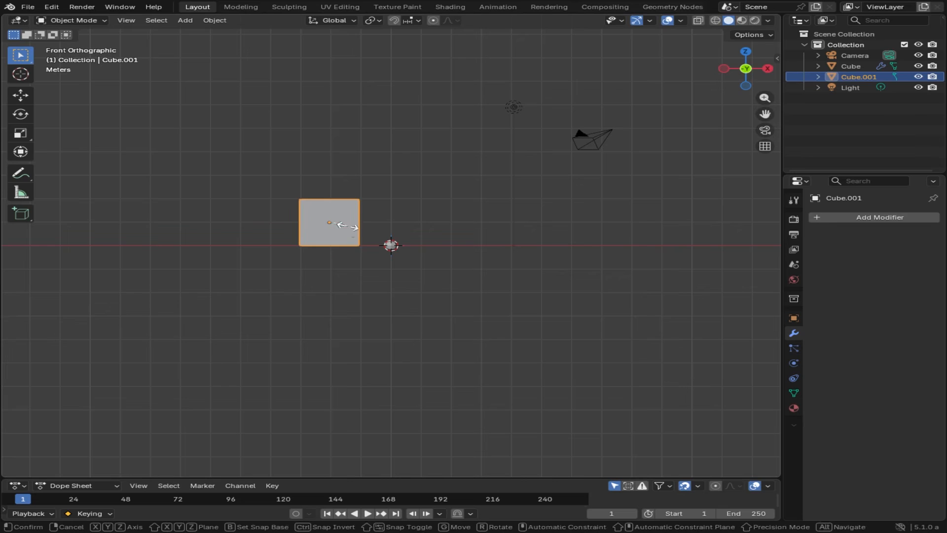
key(x)
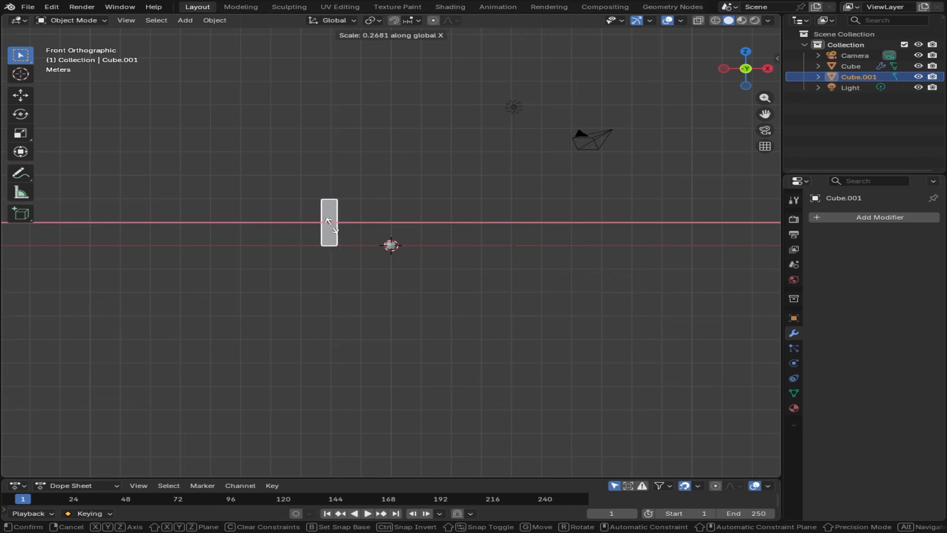
click(330, 226)
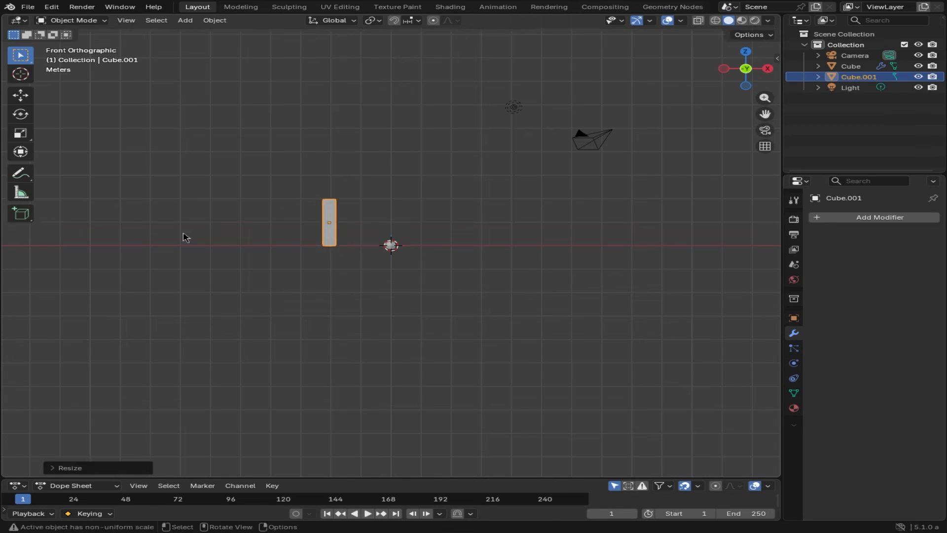
Step: Scale the reference block along the Y axis to about a quarter of its depth, forming a slim column
middle_drag(392, 242, 385, 211)
key(s)
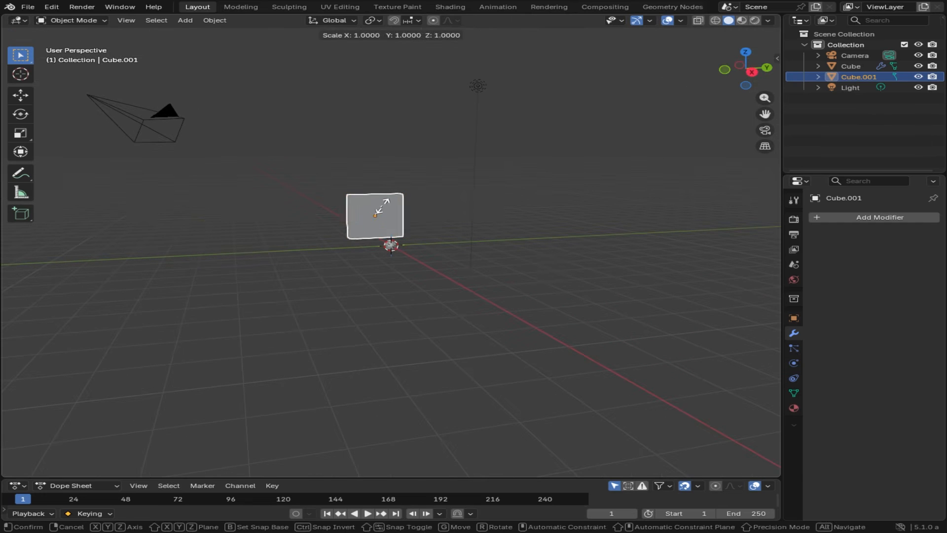
key(y)
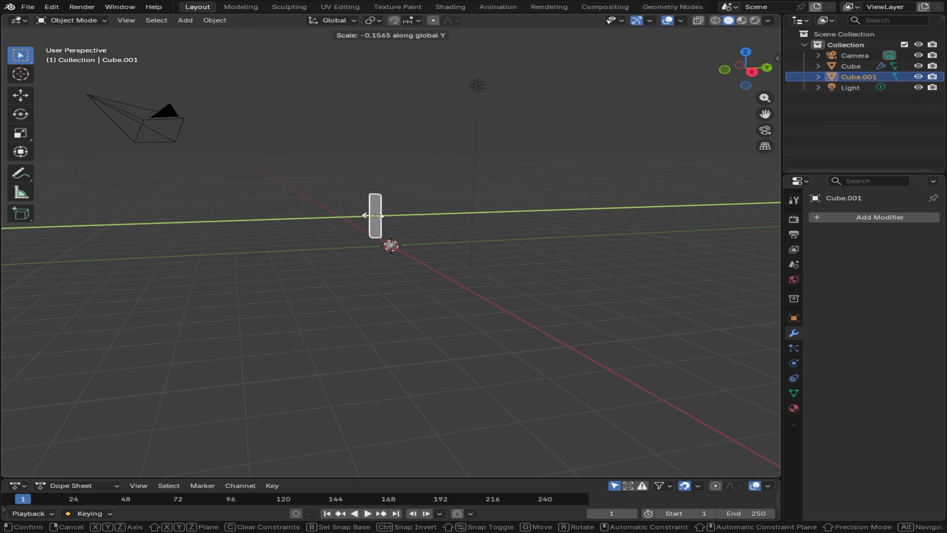
click(374, 217)
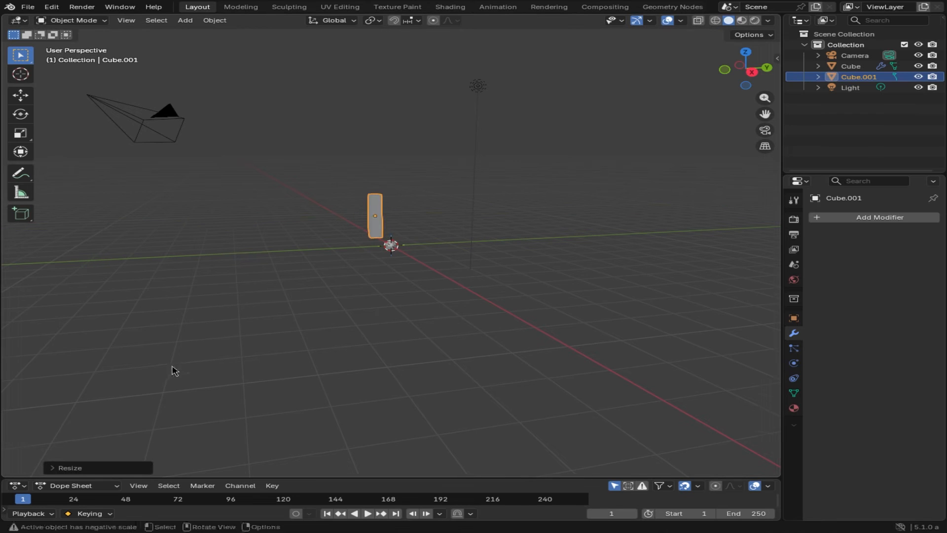
Step: In front view, extrude the skin object's vertex about 0.2 m along the X axis to form the hips
middle_drag(173, 370, 256, 363)
key(KP_1)
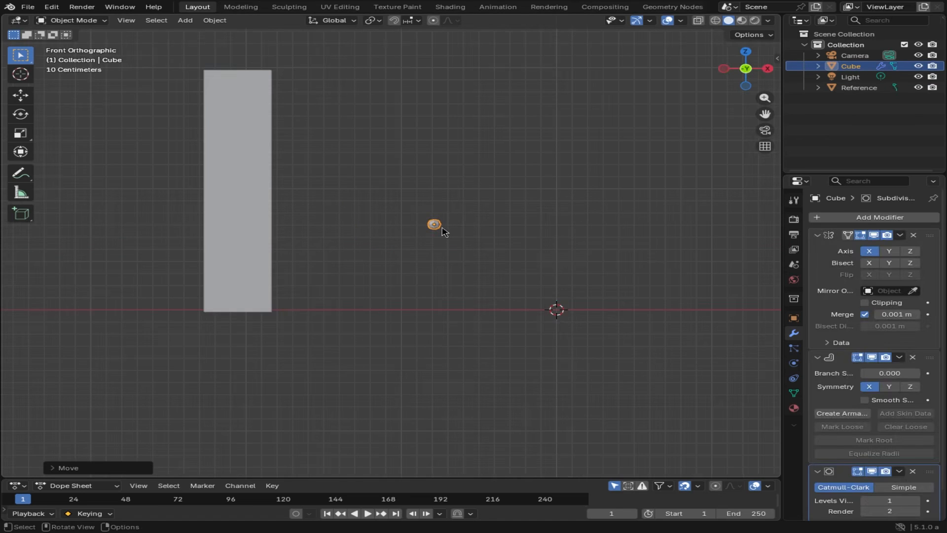
key(Tab)
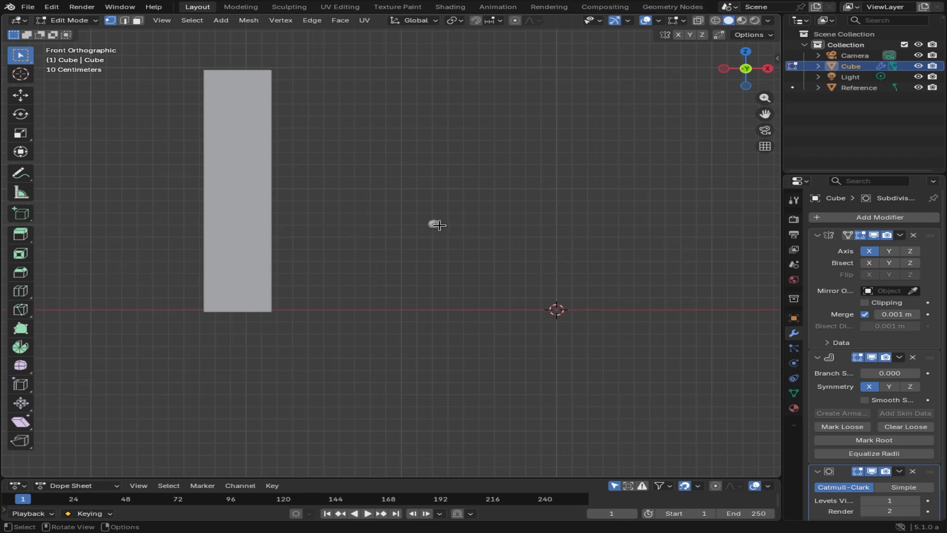
key(Tab)
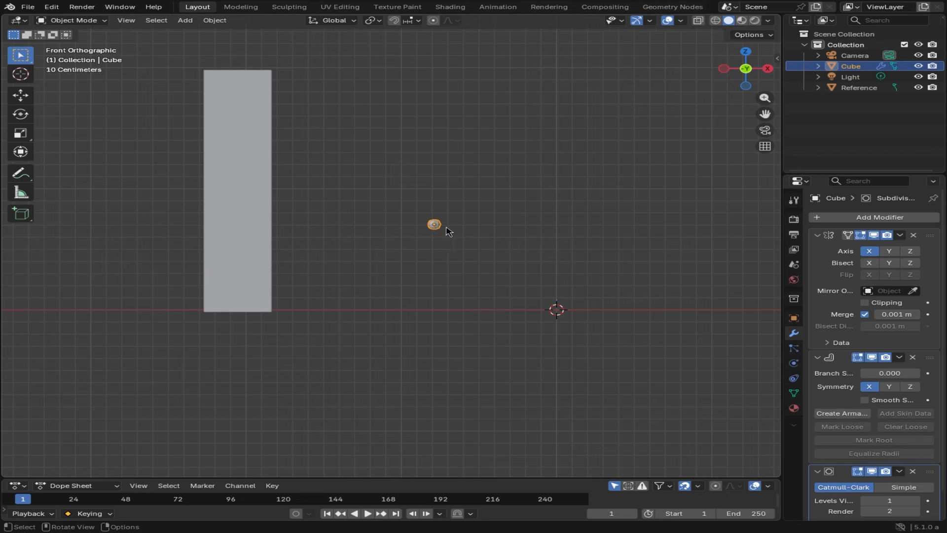
key(Tab)
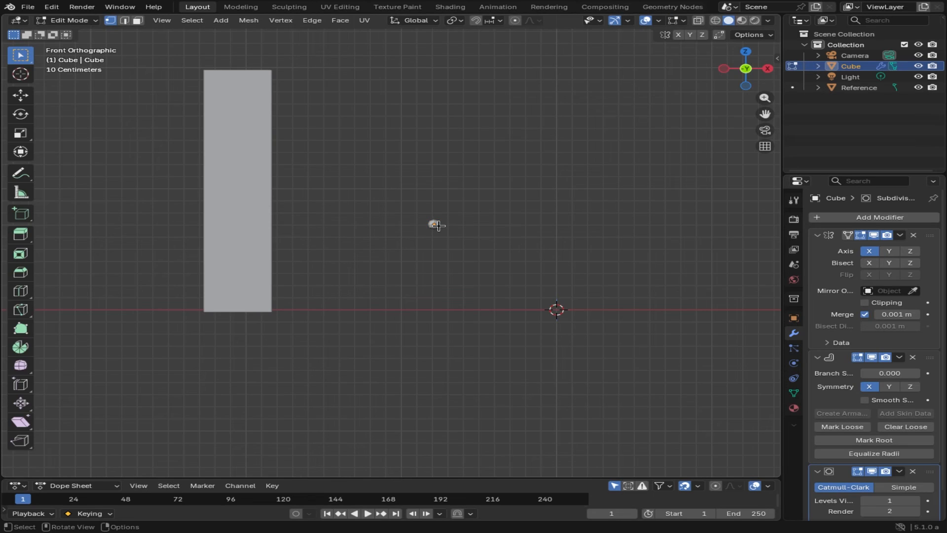
click(434, 224)
key(g)
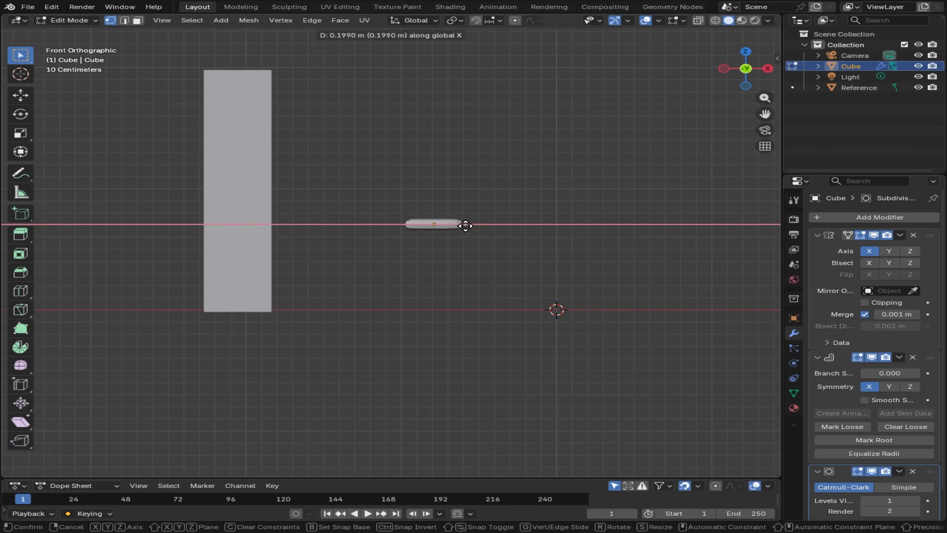
click(467, 226)
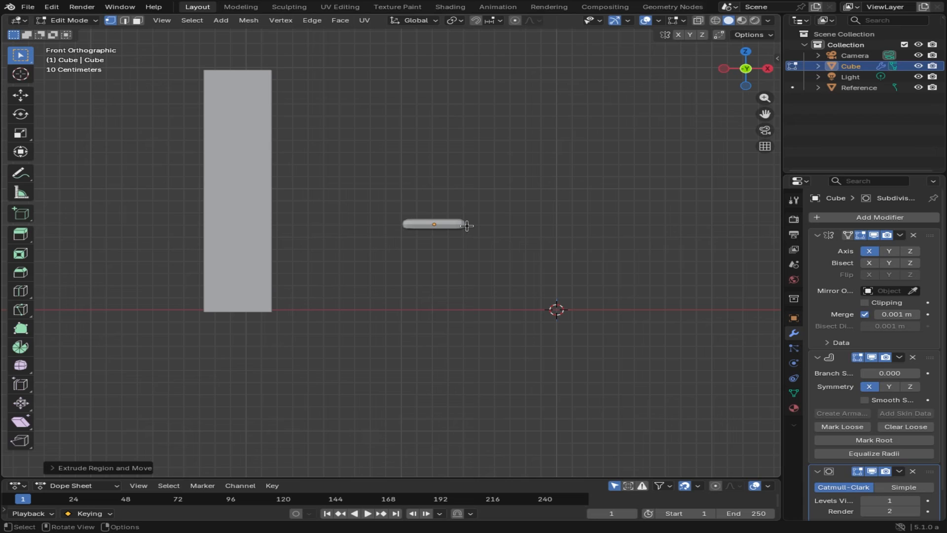
Step: Extrude the hip's end vertex about 0.7 m straight down along the Z axis to form the legs
key(x)
key(Escape)
key(g)
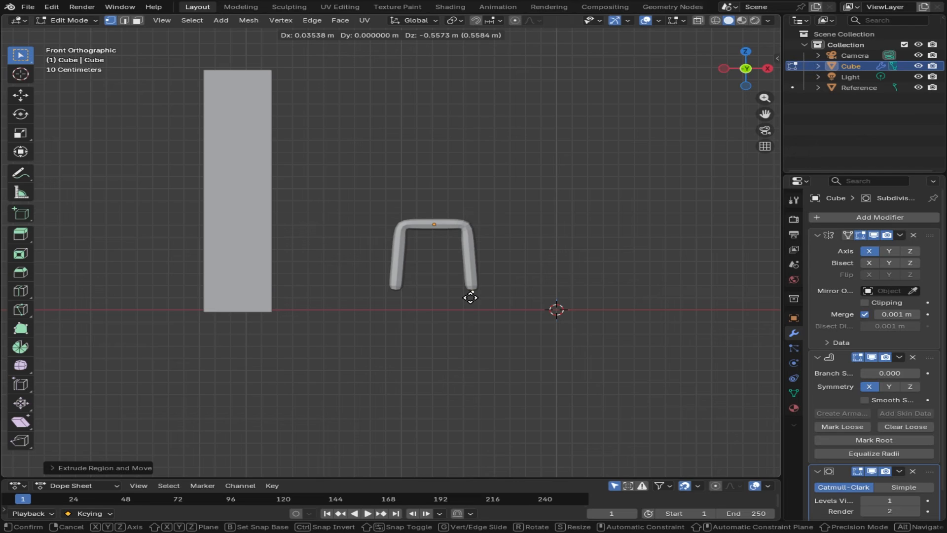
key(z)
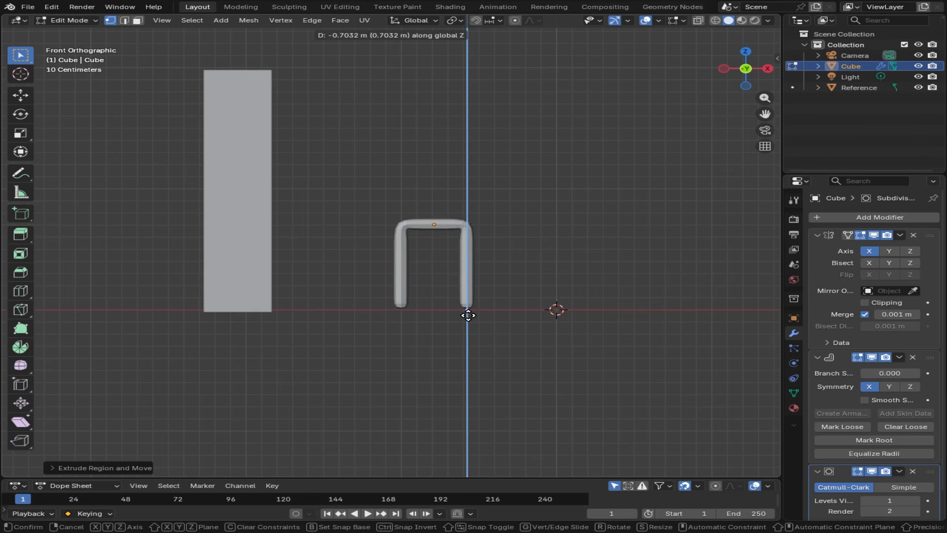
click(468, 315)
Step: Extrude the hips' centre vertex about 0.65 m straight up along the Z axis to form the torso
click(436, 222)
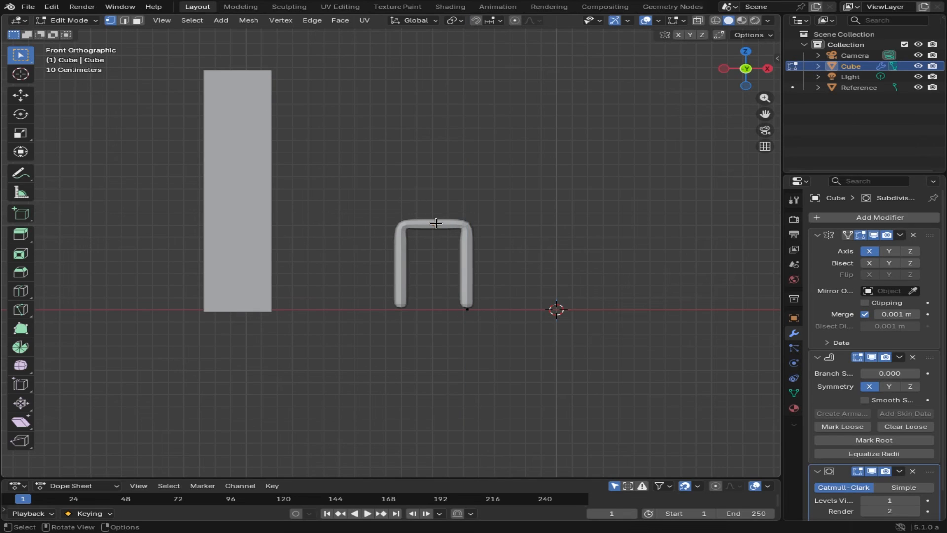
key(z)
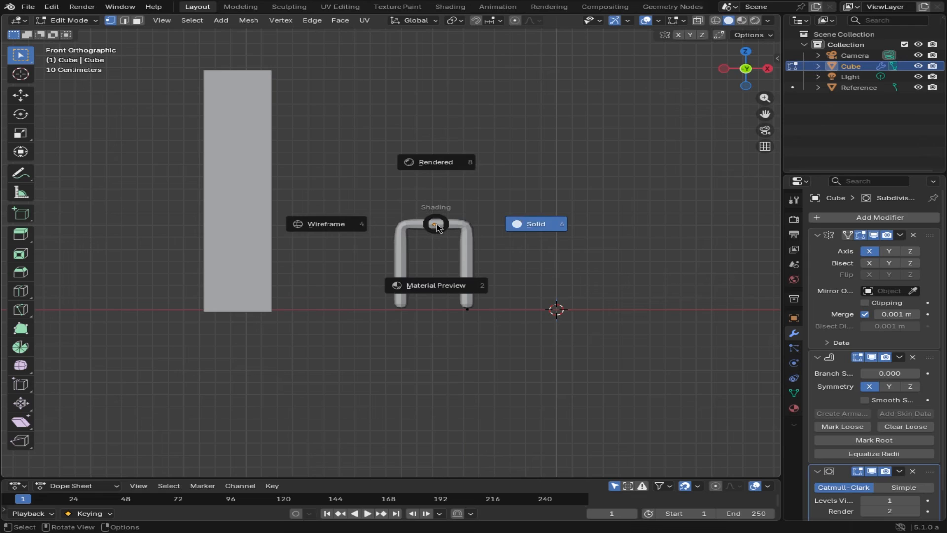
key(Escape)
key(e)
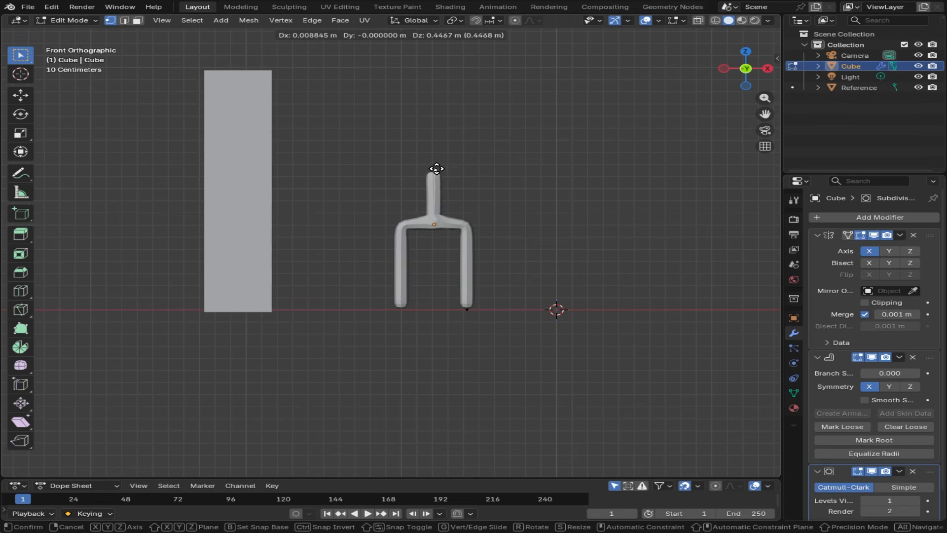
key(z)
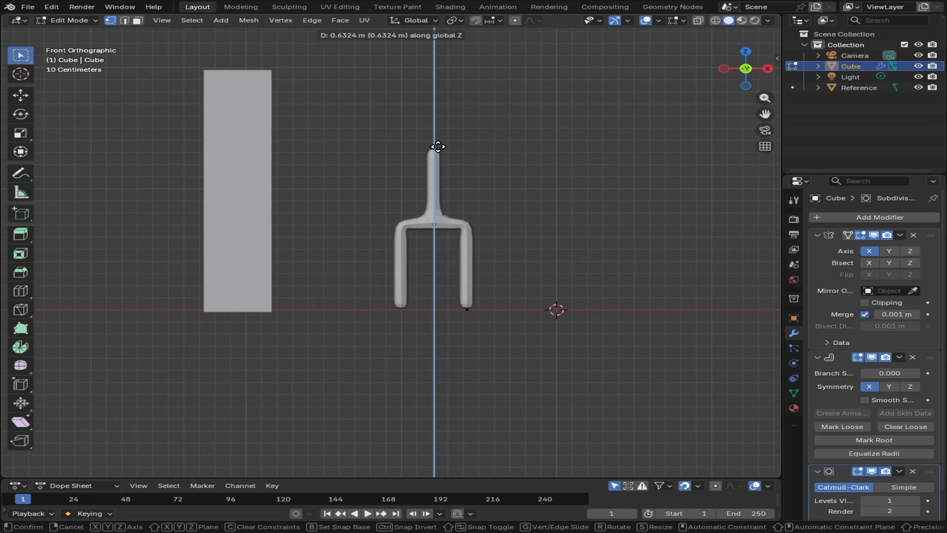
click(437, 145)
Step: Extrude the torso's top vertex about 0.9 m along the X axis to form the outstretched arms
key(z)
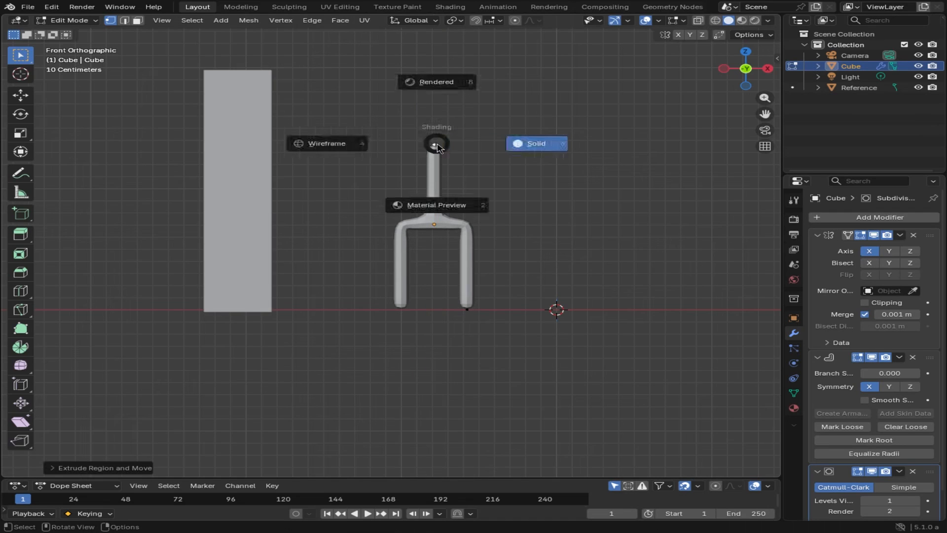
key(Escape)
key(g)
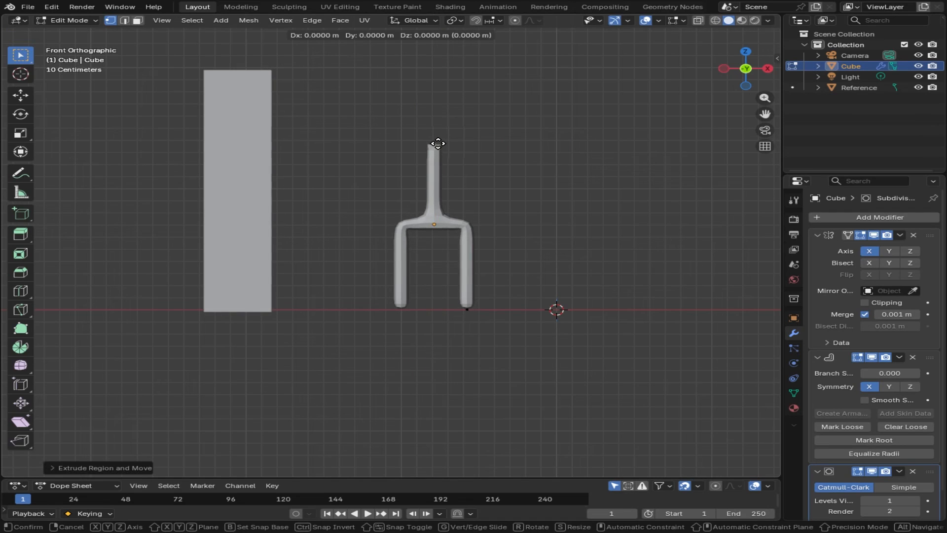
key(x)
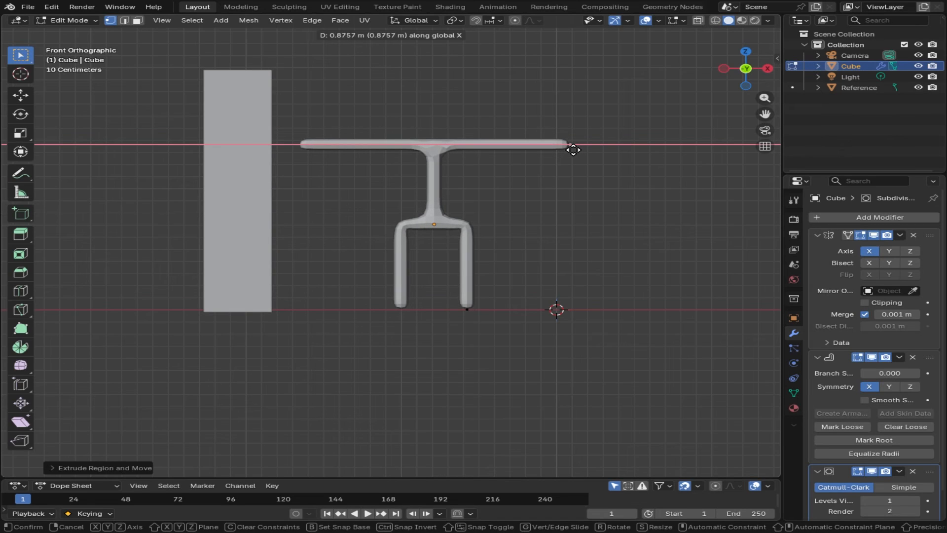
click(575, 150)
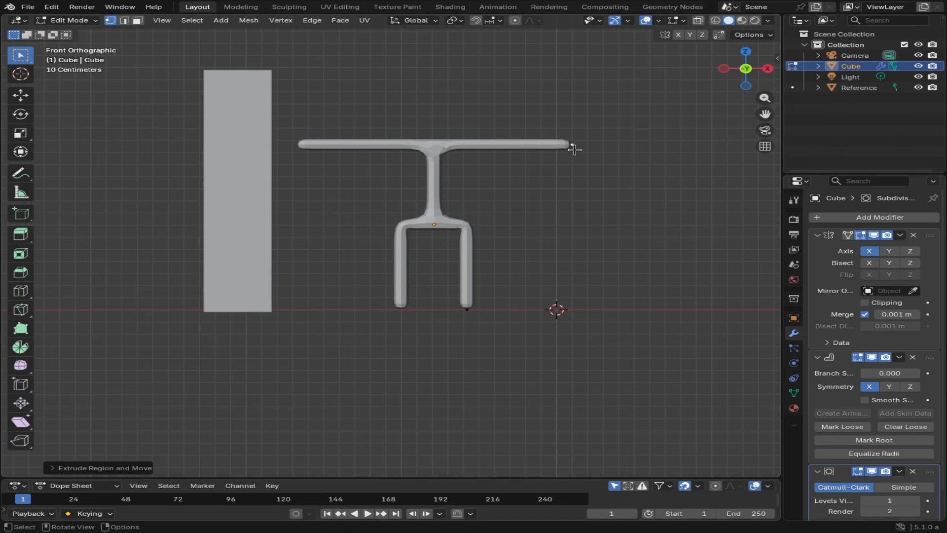
Step: Extrude the shoulder centre vertex about 0.57 m straight up along the Z axis to form the neck and head
click(432, 144)
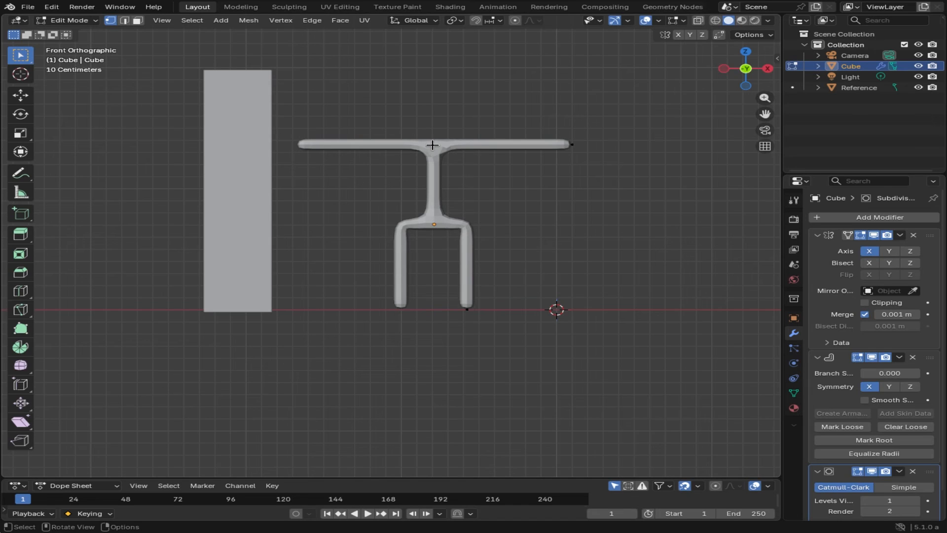
key(e)
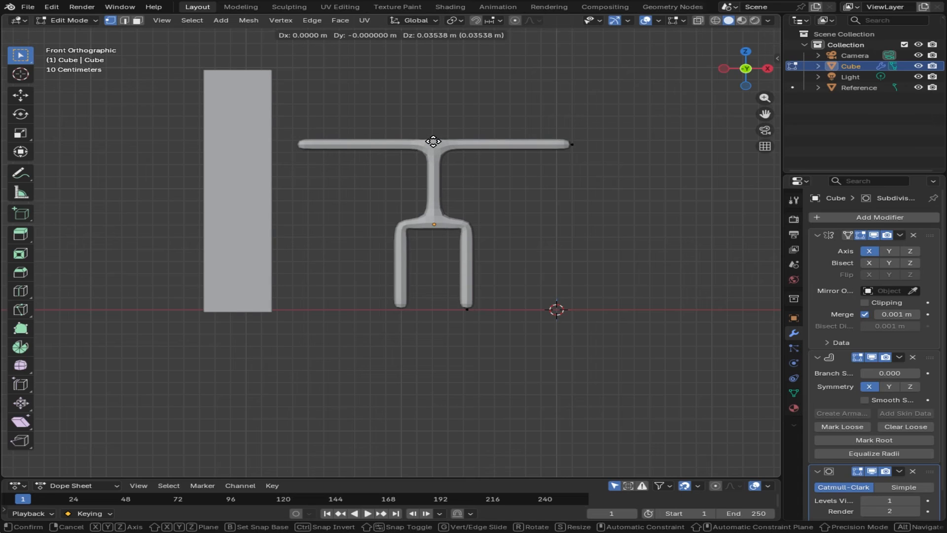
key(z)
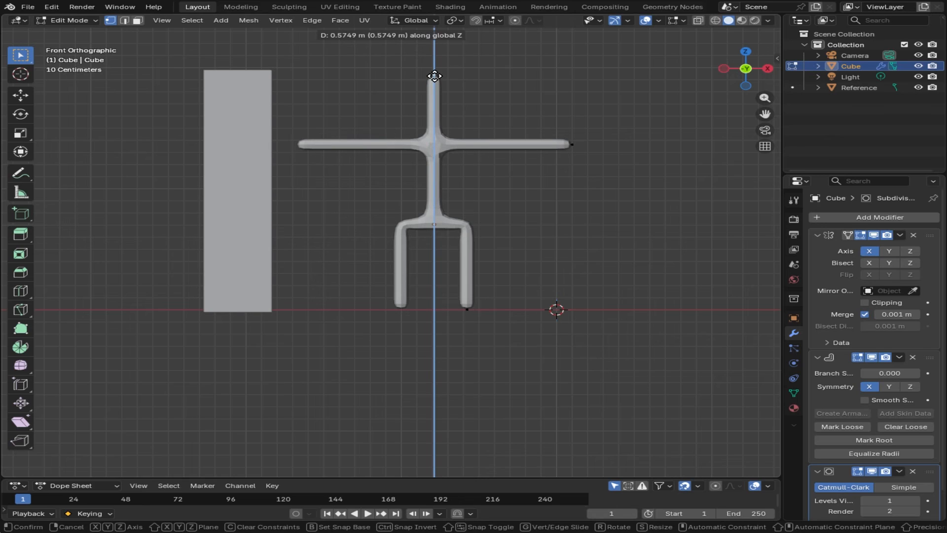
click(434, 76)
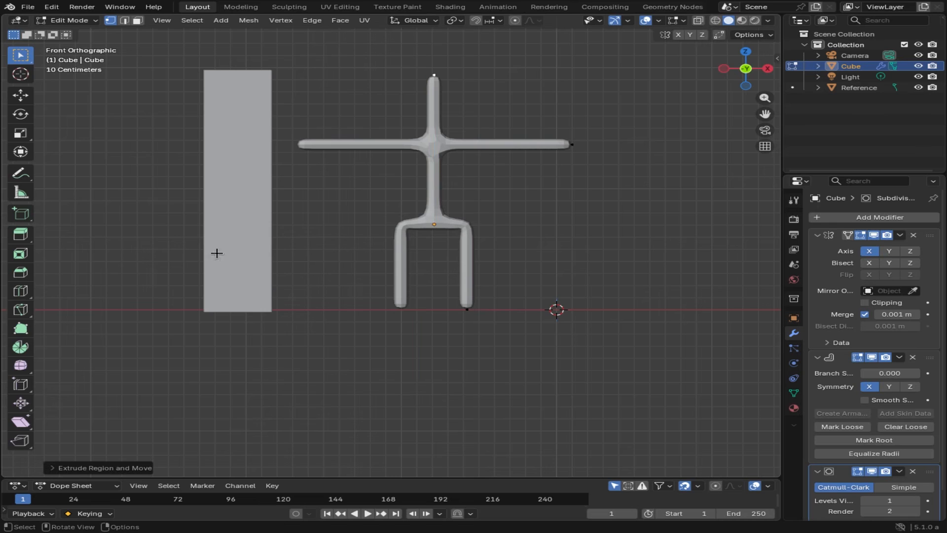
Step: Extrude the leg's bottom vertex about 0.19 m forward along the negative Y axis to form the feet
middle_drag(539, 281, 426, 328)
click(422, 326)
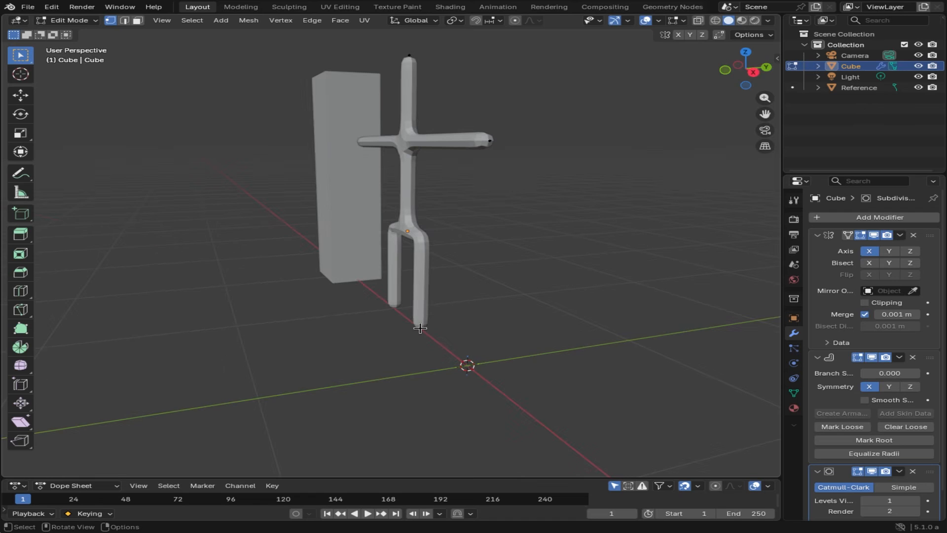
key(e)
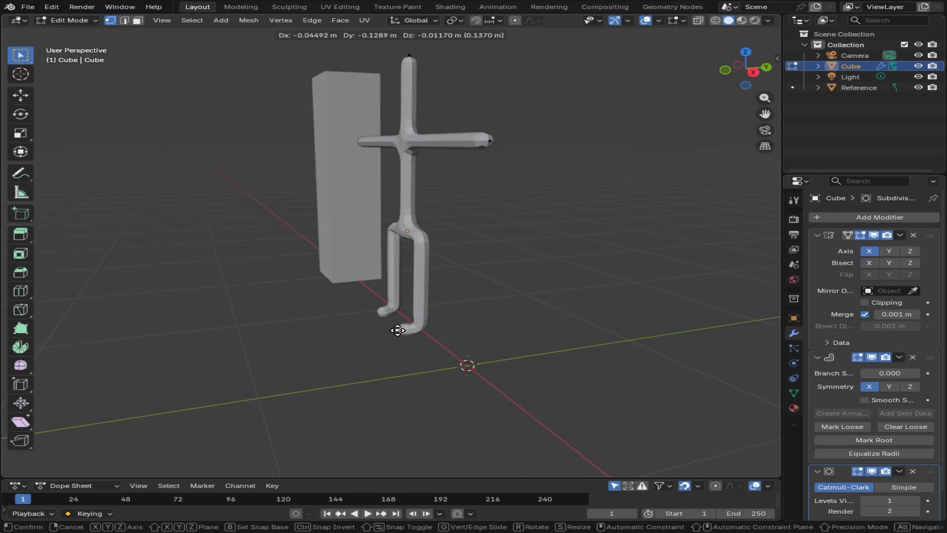
key(y)
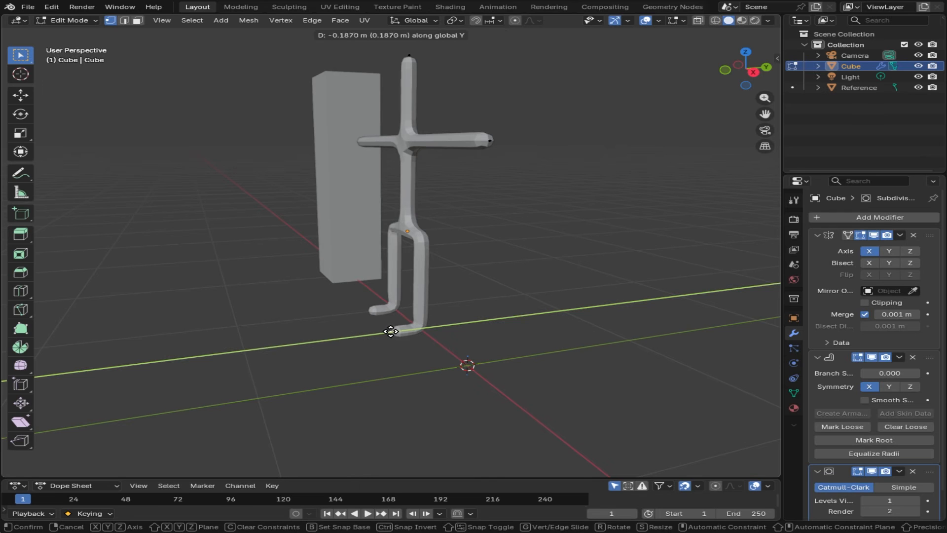
click(391, 331)
Step: Add a single centred loop cut to the leg edge to create a knee vertex
middle_drag(410, 303, 528, 308)
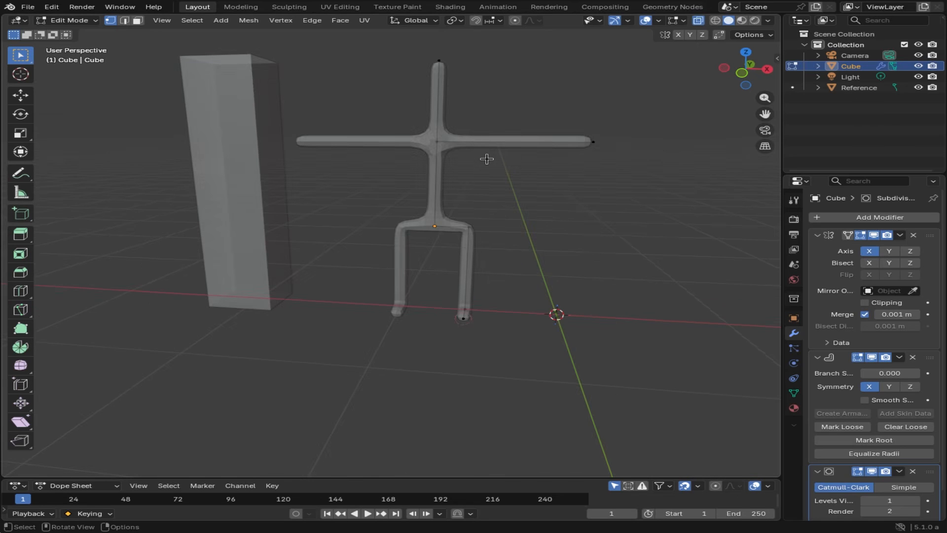
middle_drag(484, 156, 484, 161)
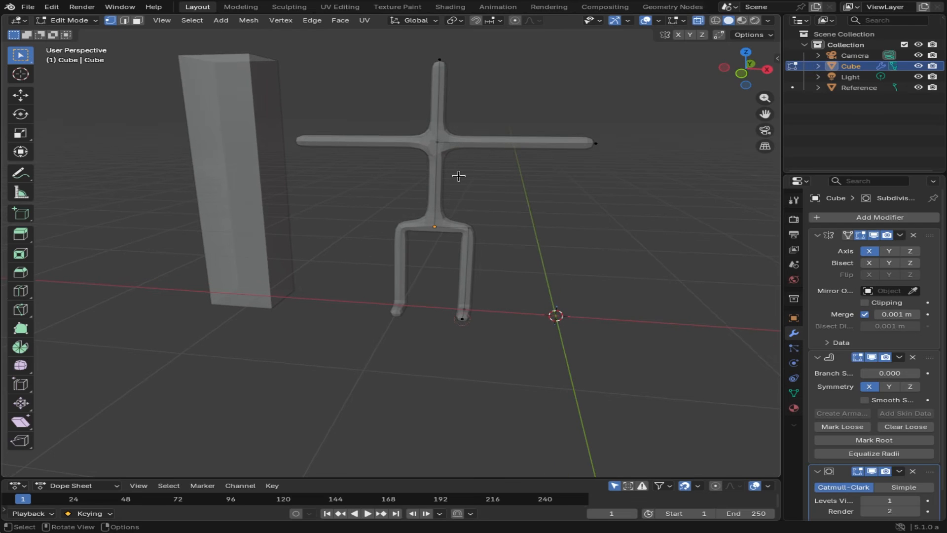
key(ctrl+r)
click(466, 266)
right_click(472, 268)
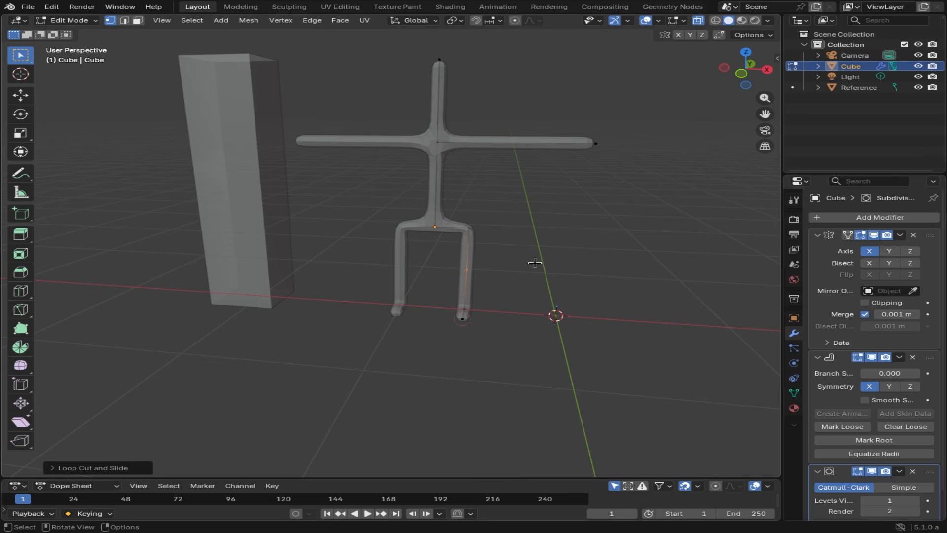
click(467, 270)
Step: Add a single loop cut midway along the foot edge
middle_drag(566, 277, 406, 313)
scroll(421, 360, up, 4)
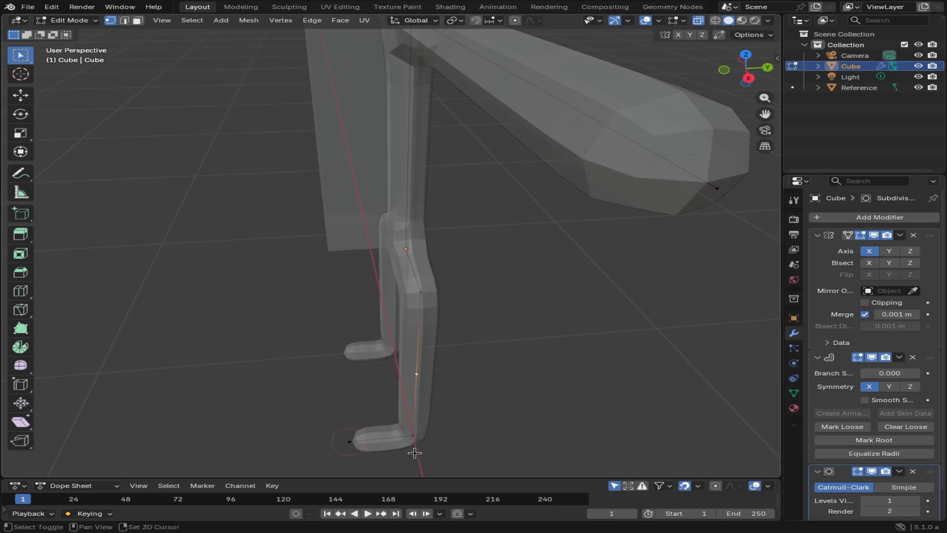
shift+middle_drag(414, 453, 340, 394)
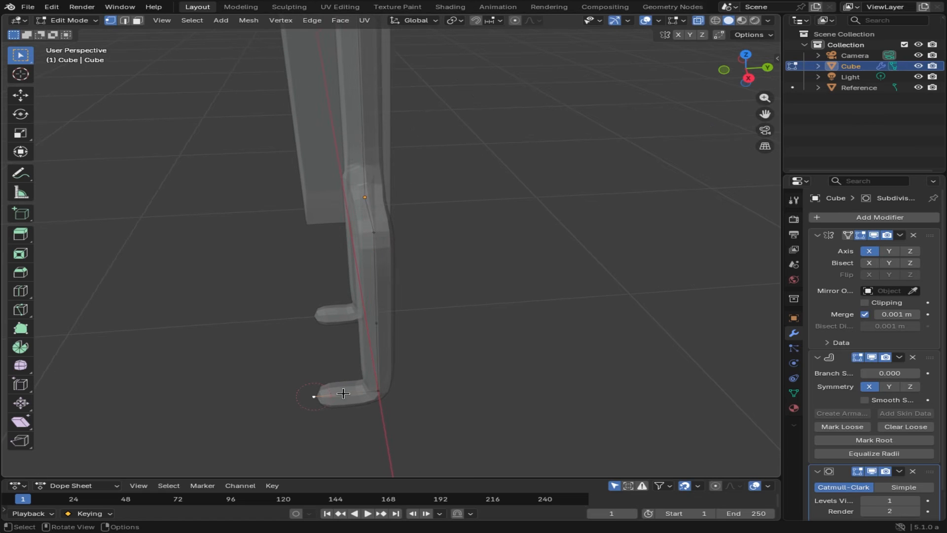
key(ctrl+r)
click(349, 393)
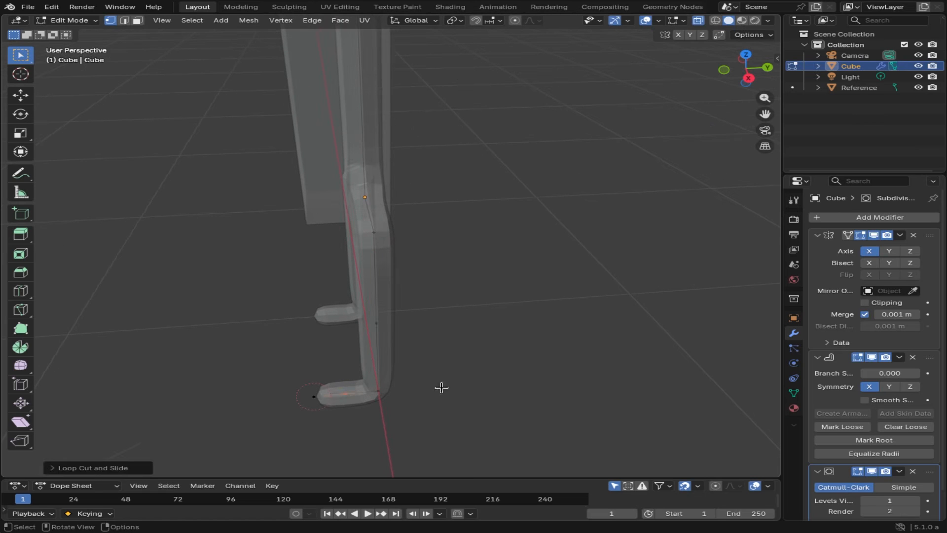
Step: Add a single loop cut midway along the torso edge between the hips and shoulders
middle_drag(442, 387, 567, 350)
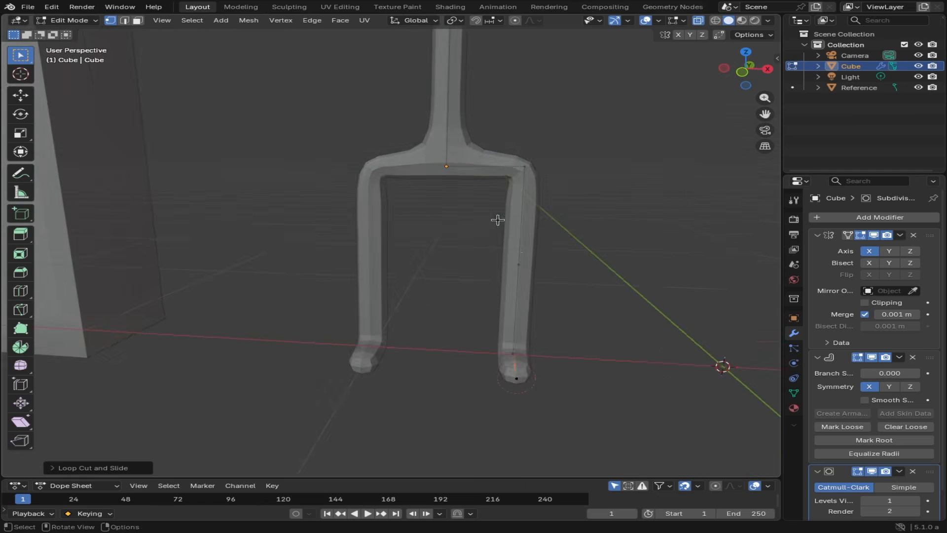
scroll(513, 181, down, 3)
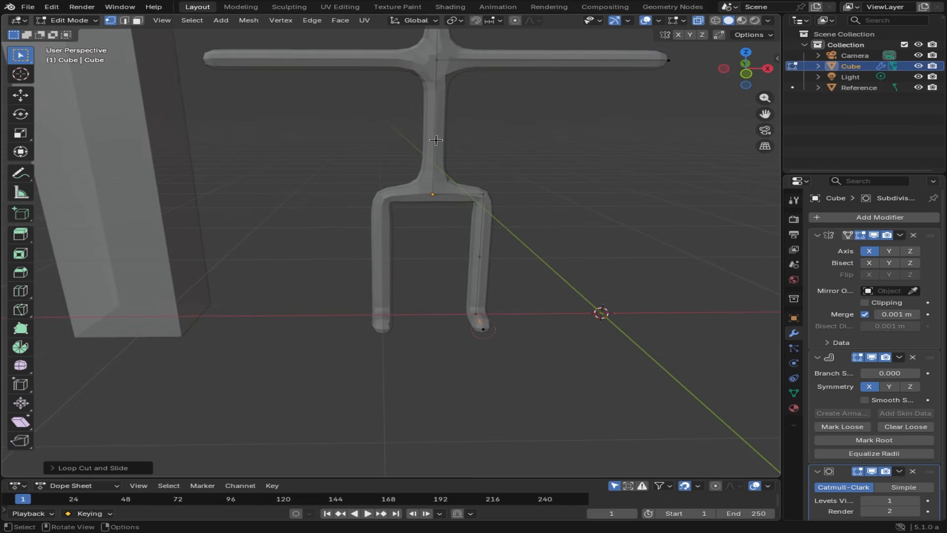
key(ctrl+r)
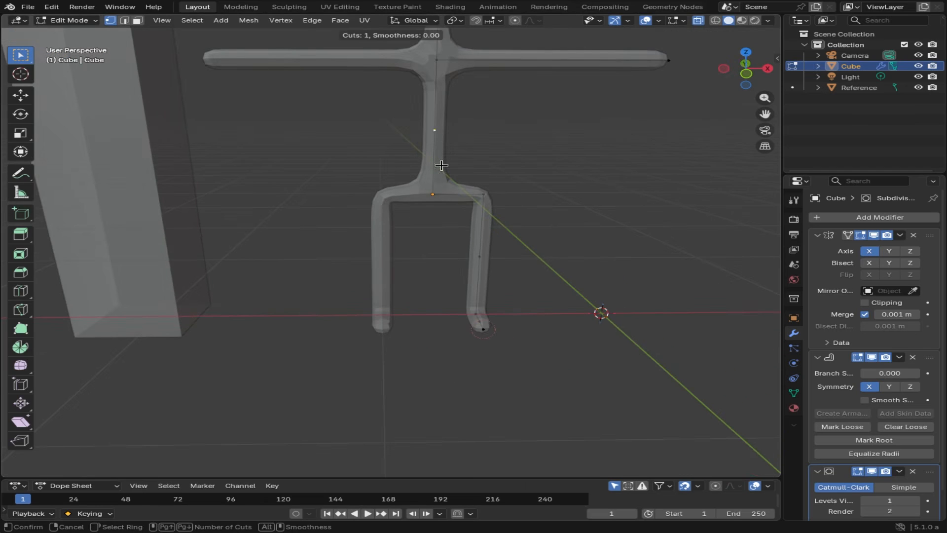
click(433, 132)
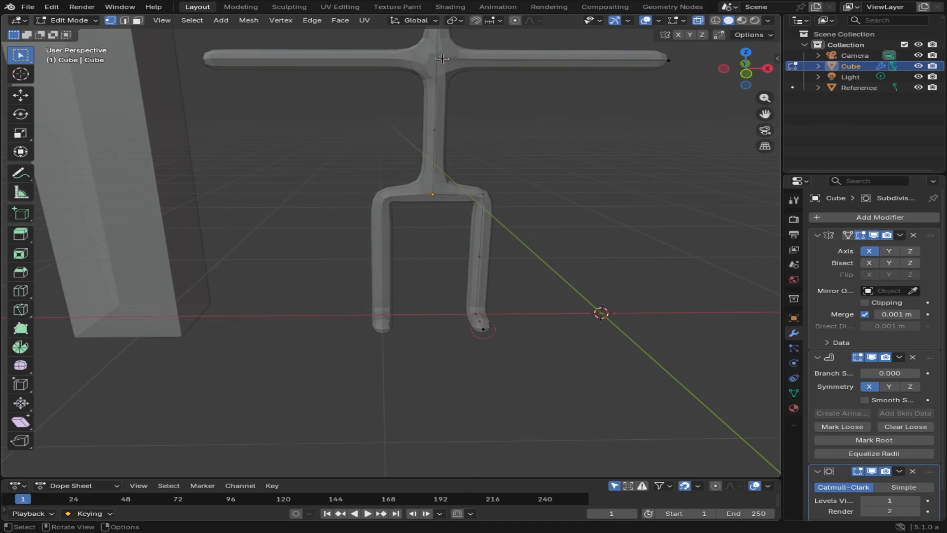
Step: Loop cut the arm at its midpoint, and cut the inner half once more between the torso and elbow
key(ctrl+r)
click(489, 63)
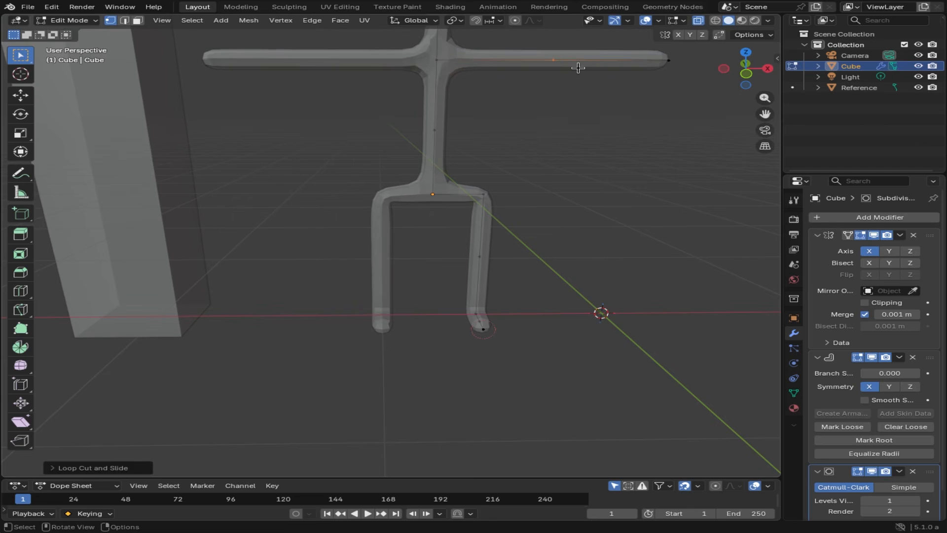
click(481, 60)
key(ctrl+r)
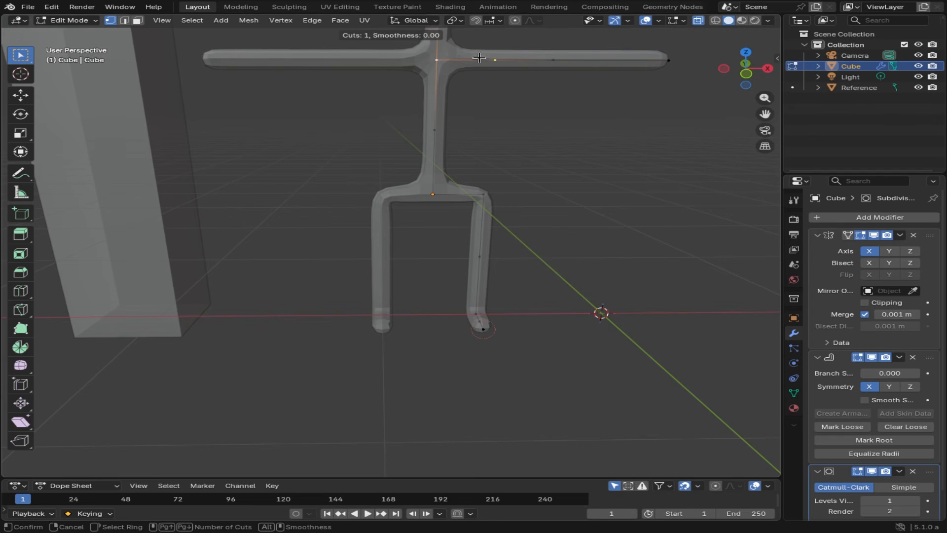
click(494, 57)
Step: Enlarge the skin radius at the torso's middle vertex to about 5.1 times with Skin Resize
mouse_move(605, 84)
middle_down()
mouse_move(571, 89)
mouse_move(609, 89)
middle_up()
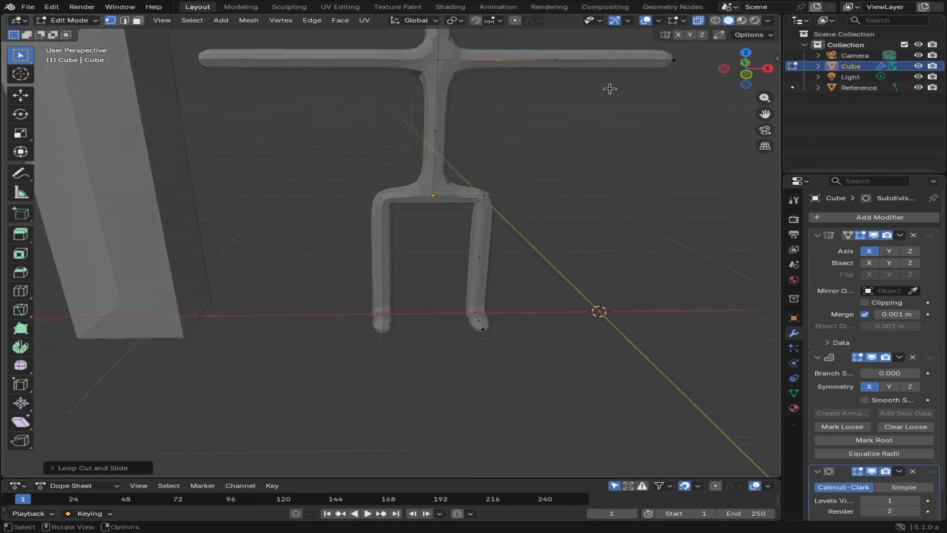
mouse_move(676, 77)
middle_down()
mouse_move(626, 84)
mouse_move(665, 88)
middle_up()
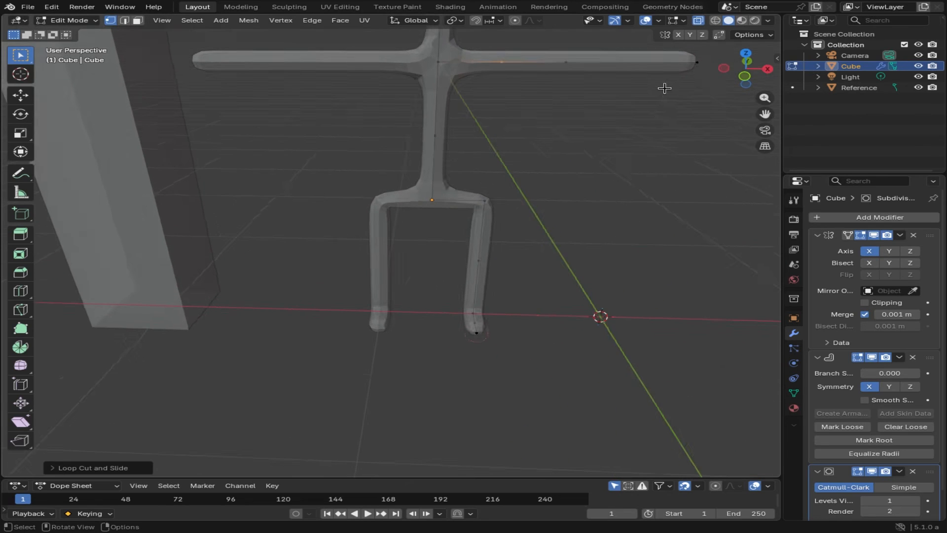
scroll(664, 92, down, 2)
scroll(543, 143, up, 2)
shift+click(436, 138)
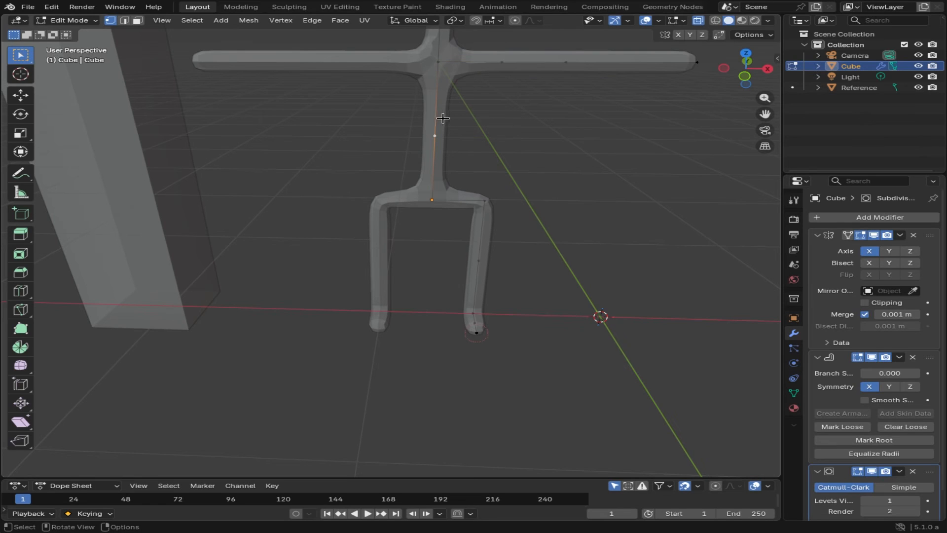
key(shift+a)
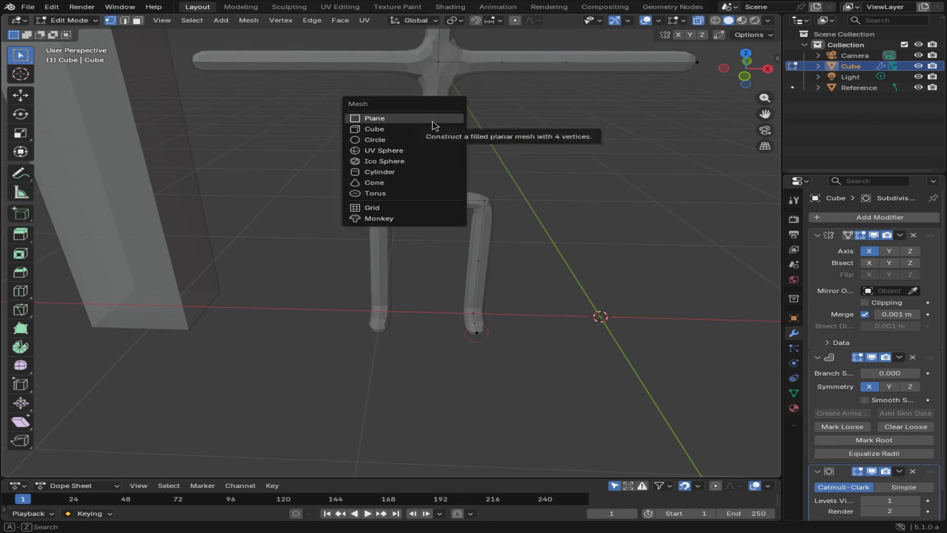
key(Escape)
key(ctrl+a)
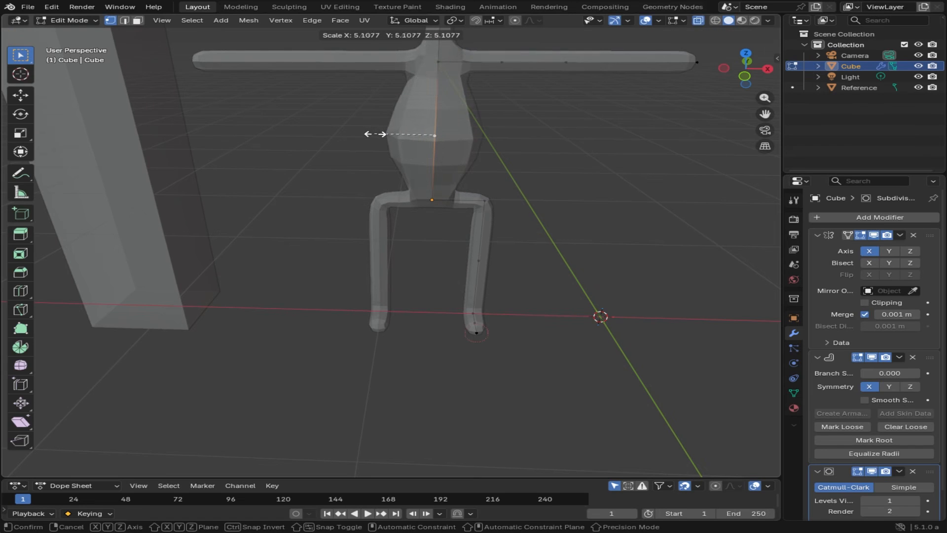
click(383, 133)
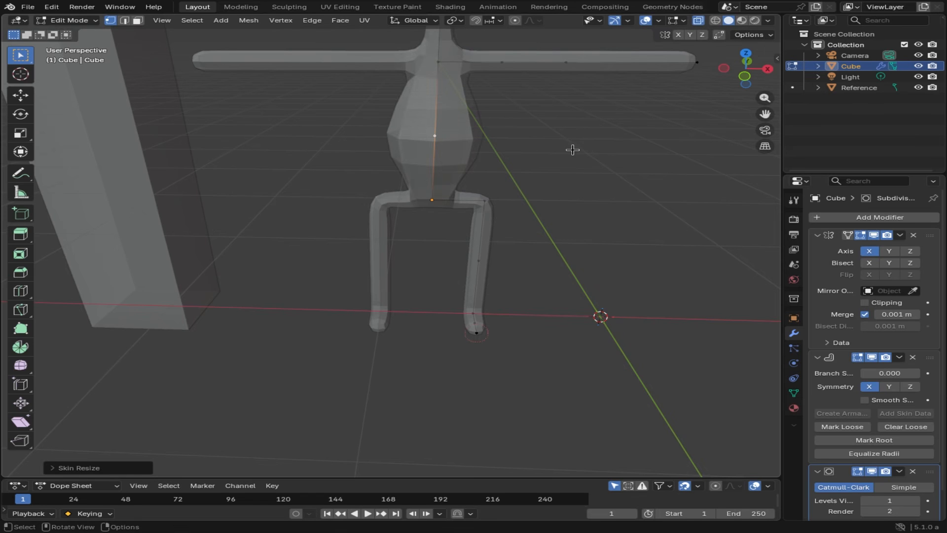
Step: Select the hip centre and outer hip vertices and enlarge their skin radius to thicken the pelvis and upper thighs
middle_drag(573, 150, 488, 144)
middle_drag(382, 190, 342, 197)
drag(413, 191, 497, 217)
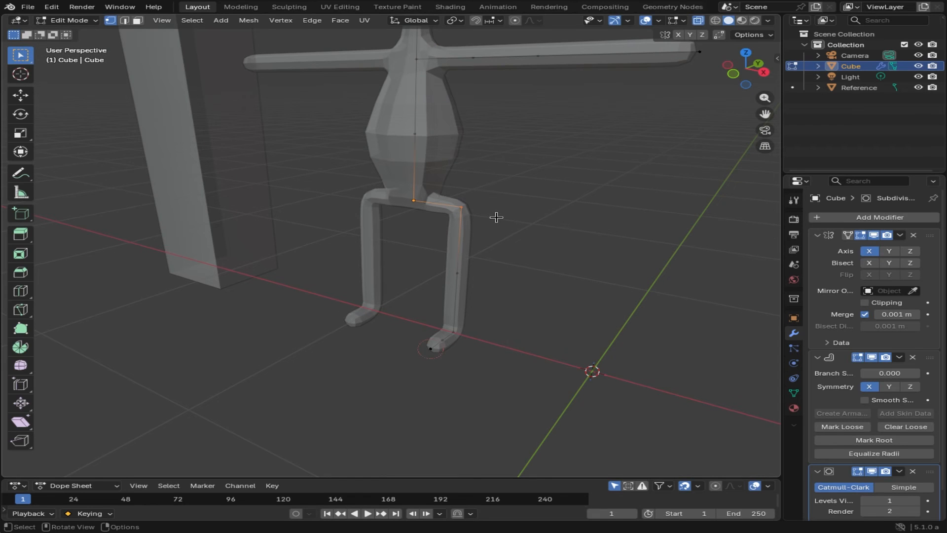
key(ctrl+a)
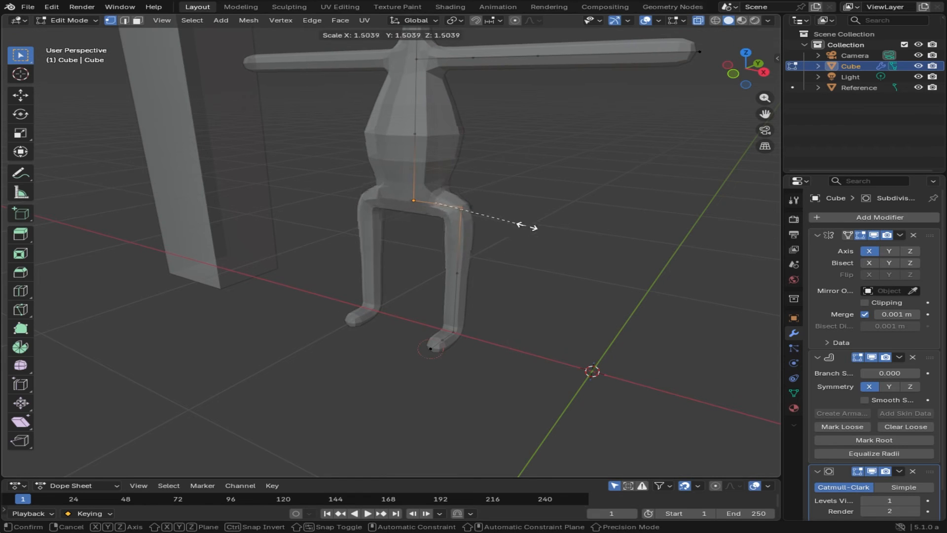
click(558, 245)
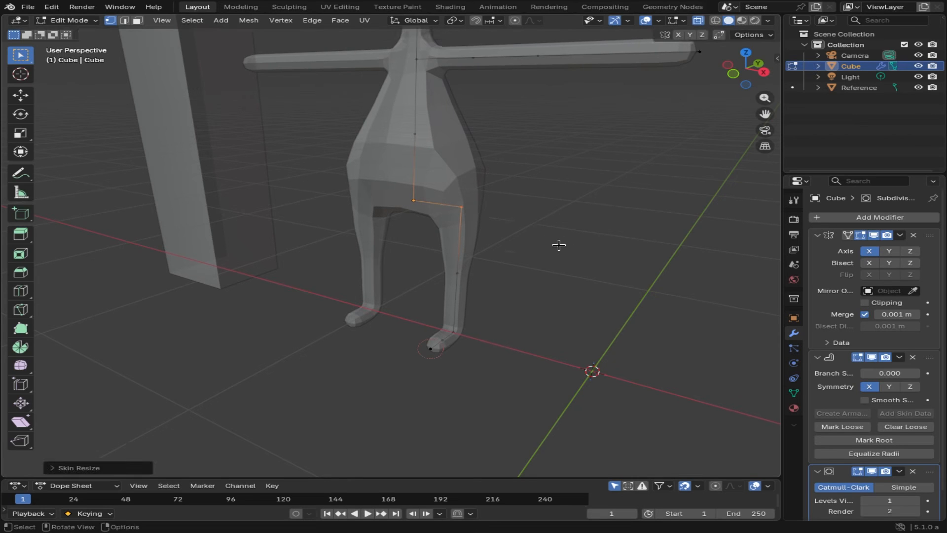
Step: Move all the vertices of the leg and foot about 0.08 m inward along the X axis
middle_drag(579, 236, 610, 233)
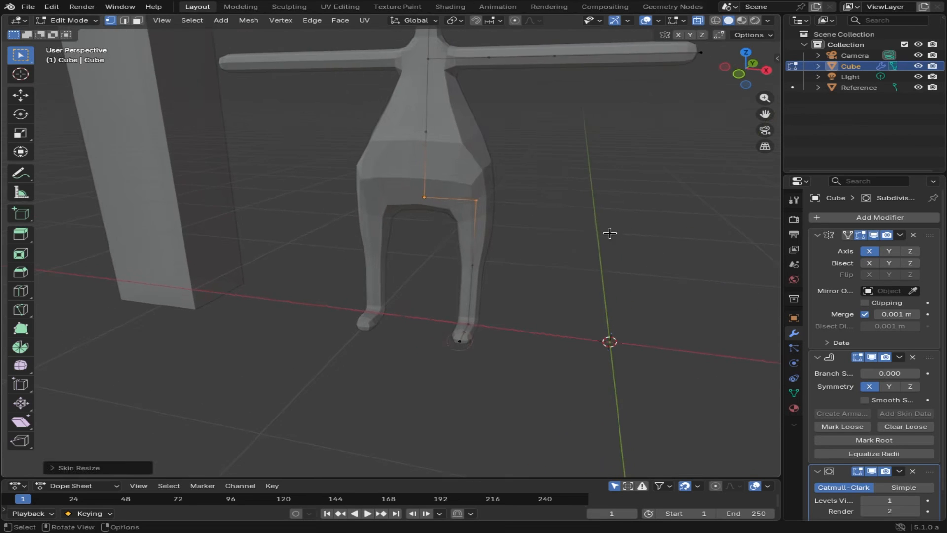
drag(562, 169, 450, 365)
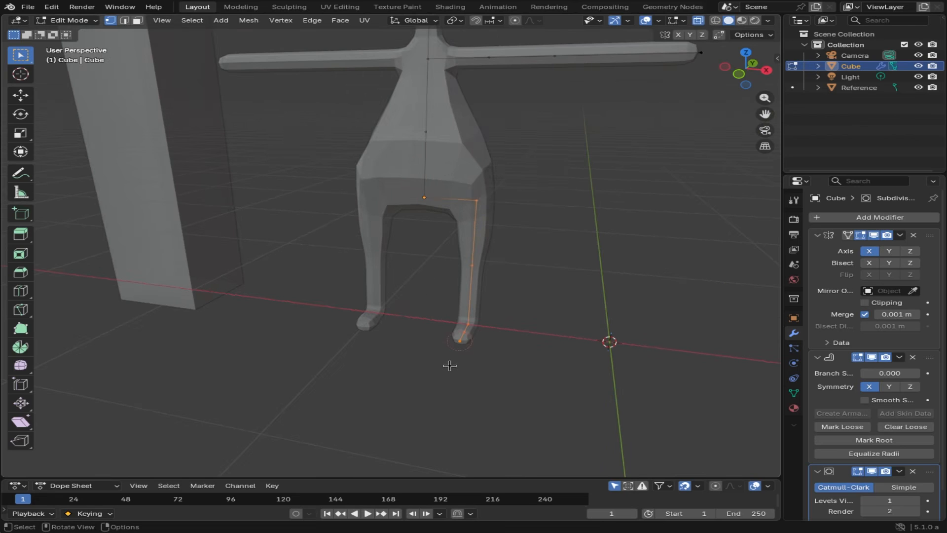
key(g)
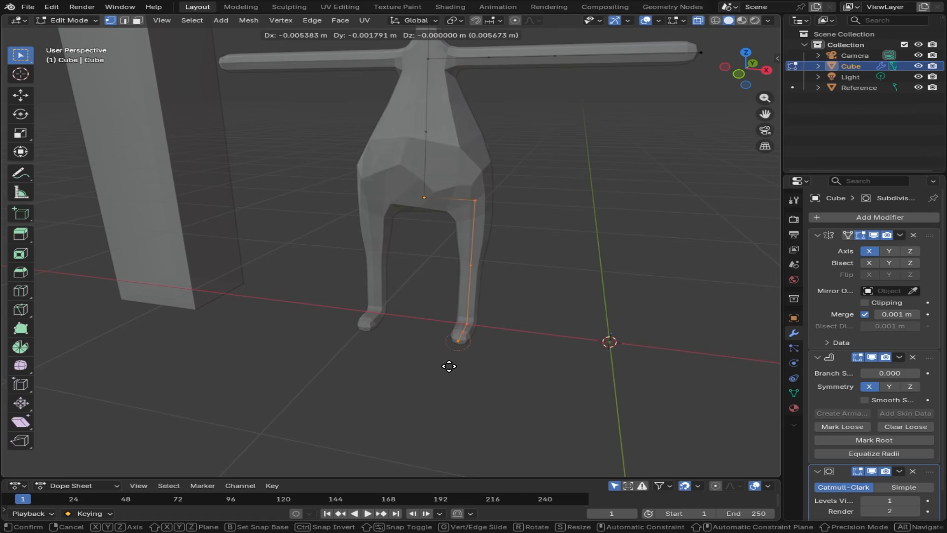
key(x)
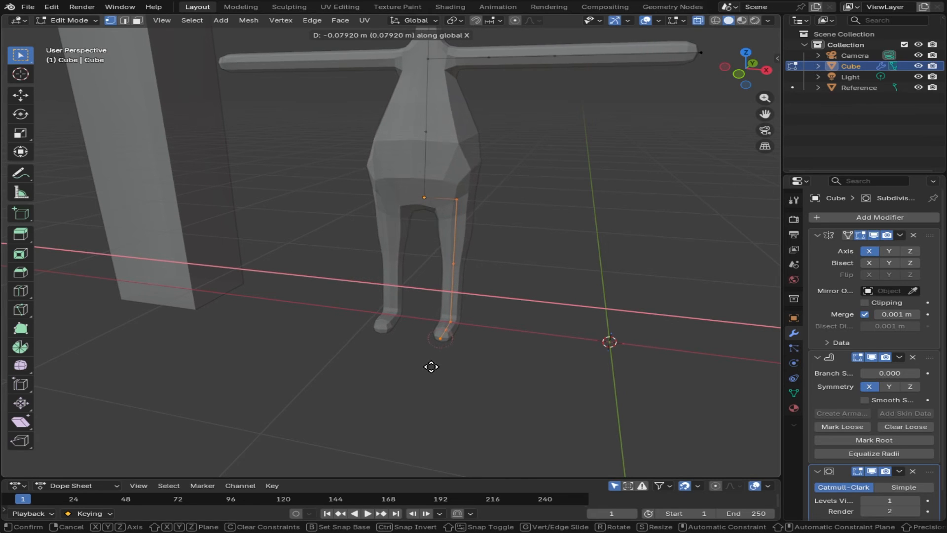
click(429, 366)
Step: Enlarge the skin radius of the shoulder centre and inner arm vertices to about 2.2 times
middle_drag(429, 366, 497, 180)
drag(399, 117, 470, 136)
key(s)
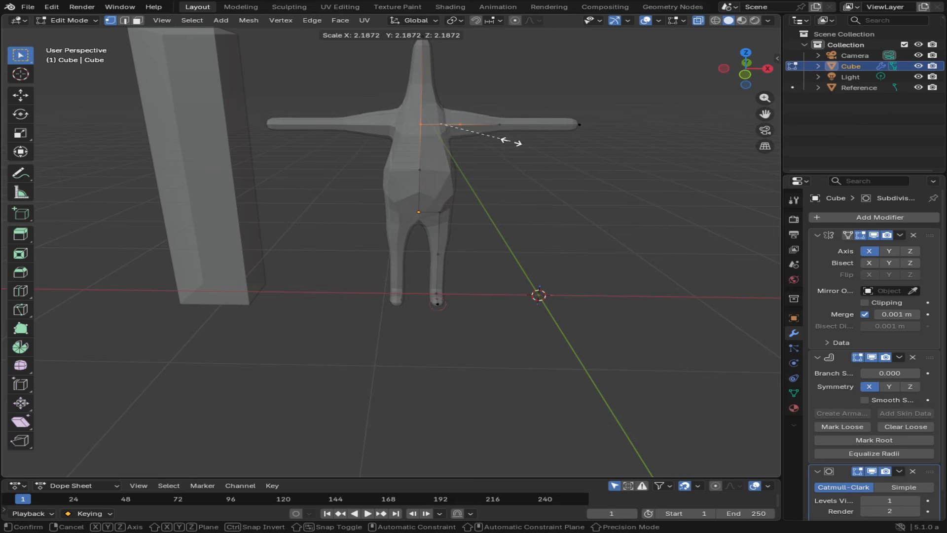
click(511, 141)
Step: Enlarge the skin radius of the mid-arm vertex to about 1.4 times
middle_drag(511, 141, 481, 164)
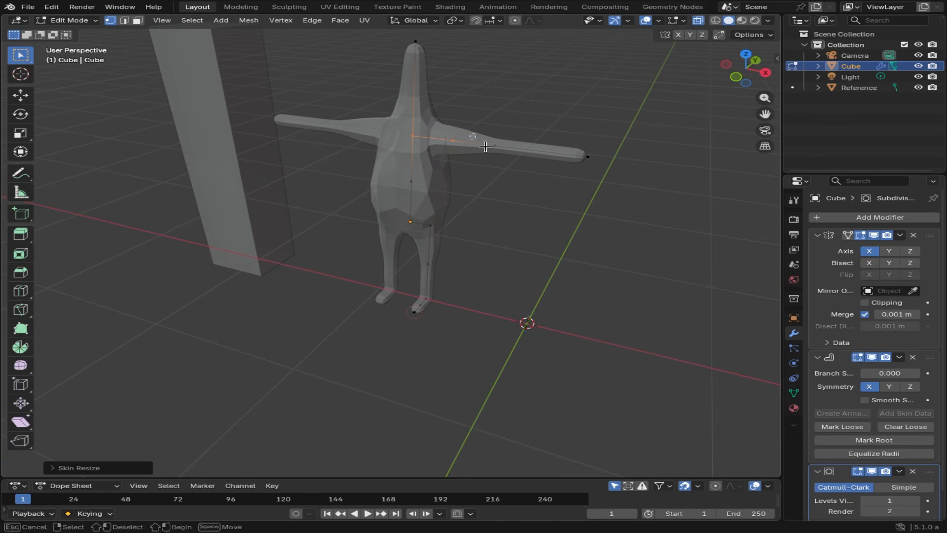
click(495, 146)
key(s)
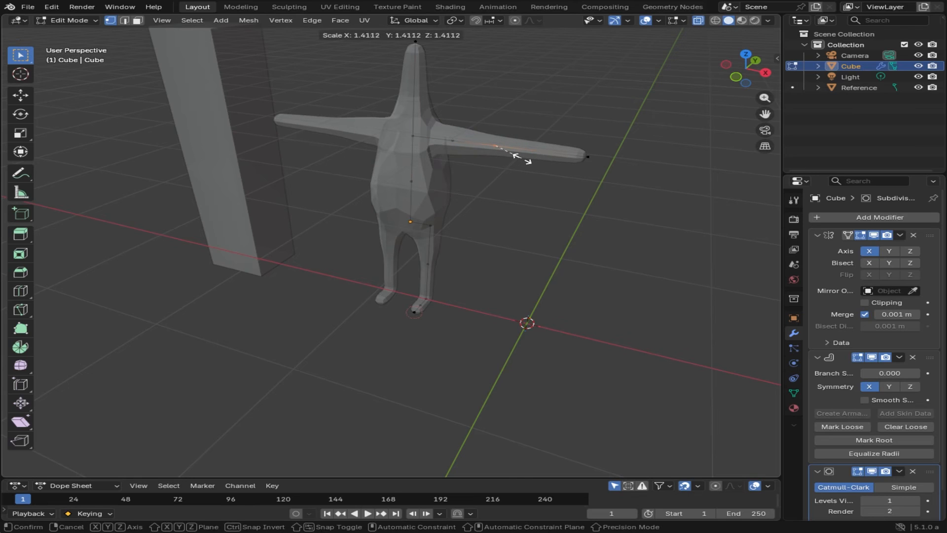
click(521, 159)
Step: Shrink the skin radius of the arm's end vertex to about 0.68 times to taper the wrist
middle_drag(520, 155, 590, 160)
key(b)
drag(601, 146, 577, 169)
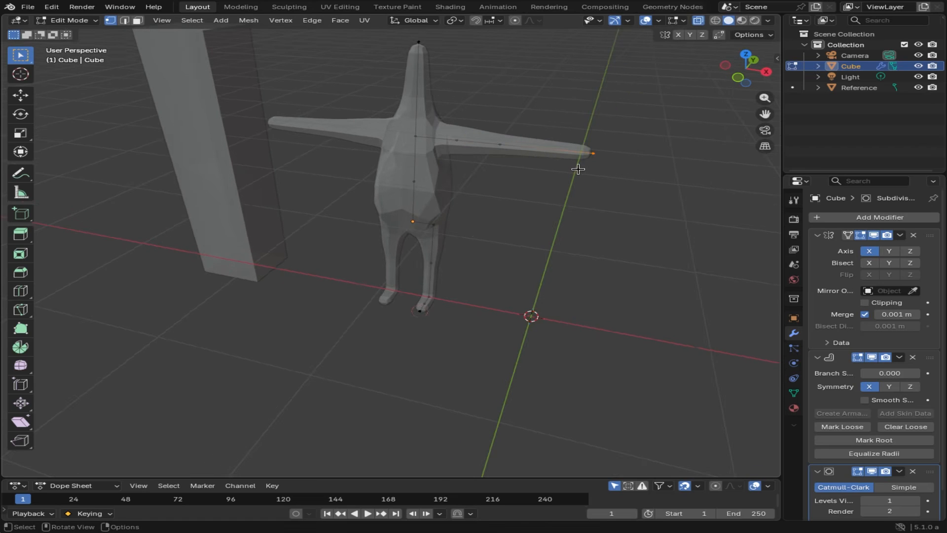
key(s)
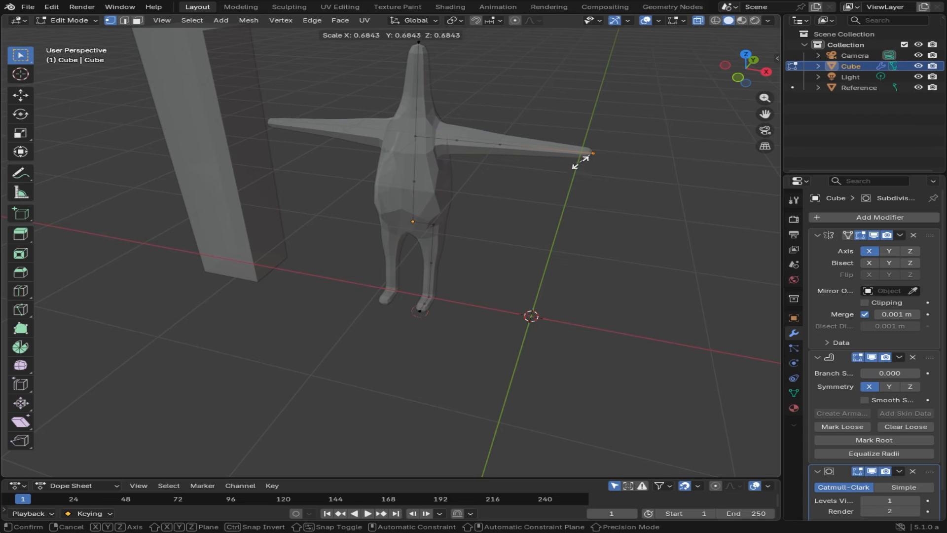
click(580, 162)
Step: Shrink the skin radius of the torso's middle vertex to about 0.87 times to slim the belly
mouse_move(619, 175)
middle_down()
mouse_move(493, 174)
mouse_move(630, 169)
middle_up()
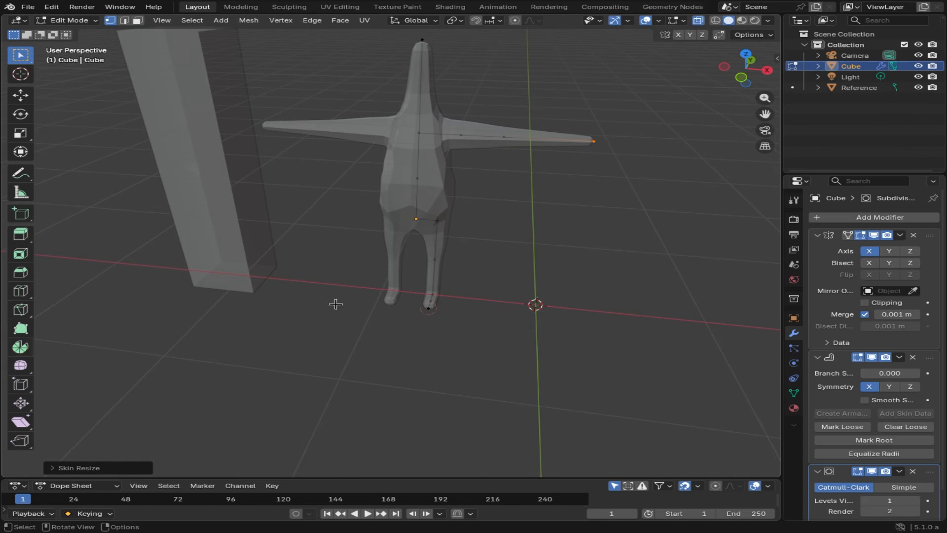
middle_drag(530, 266, 487, 226)
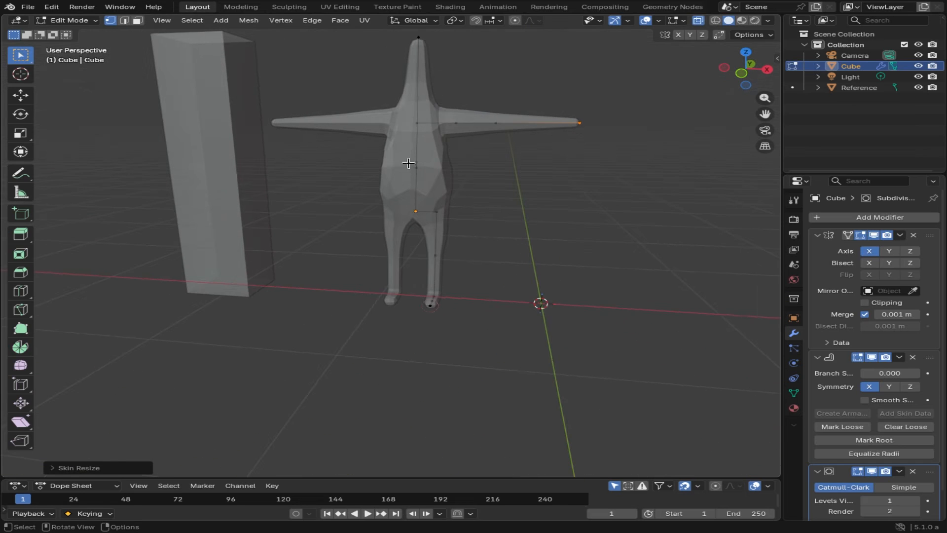
key(s)
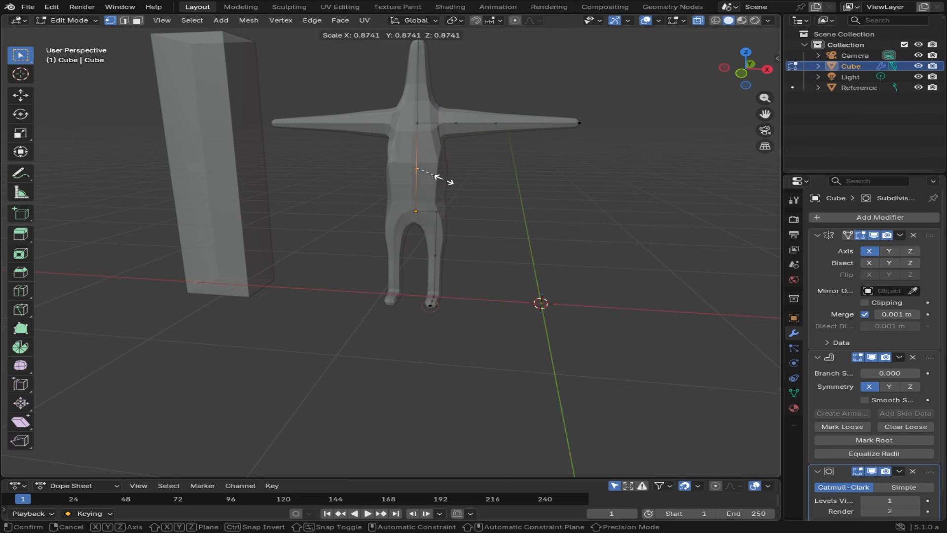
click(443, 179)
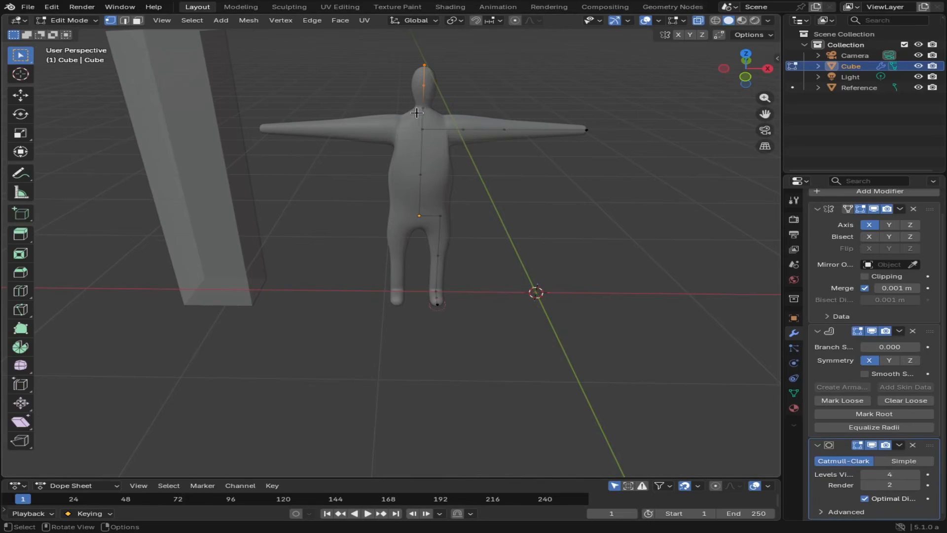
Step: Select the two upper head vertices and enlarge their skin radius to widen the head
click(427, 111)
drag(393, 60, 457, 93)
key(ctrl)
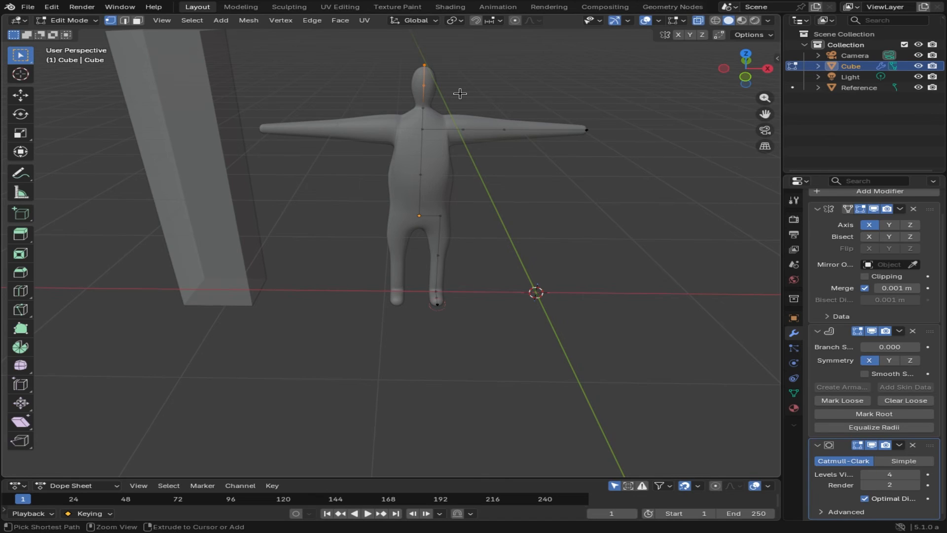
key(ctrl+a)
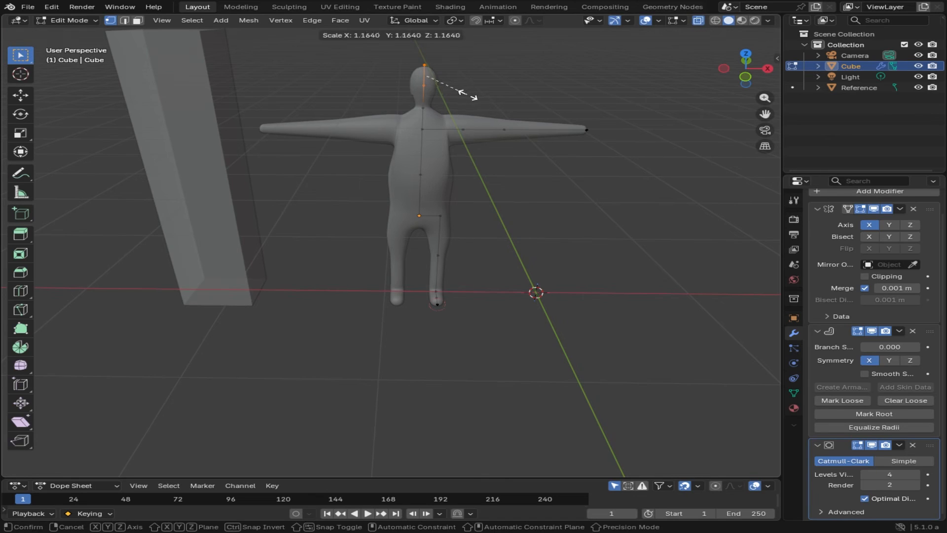
click(508, 94)
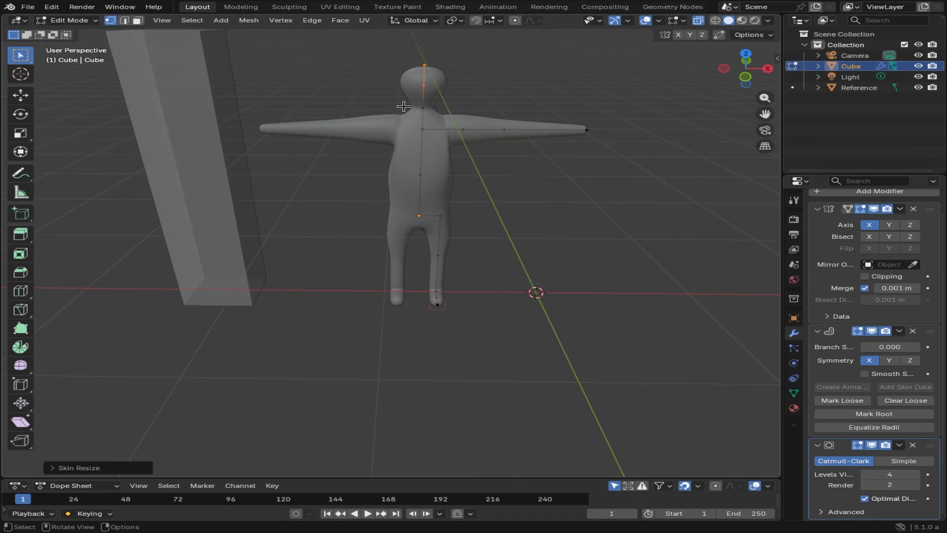
Step: Reduce the skin radius of the neck vertex to slim the neck
click(447, 113)
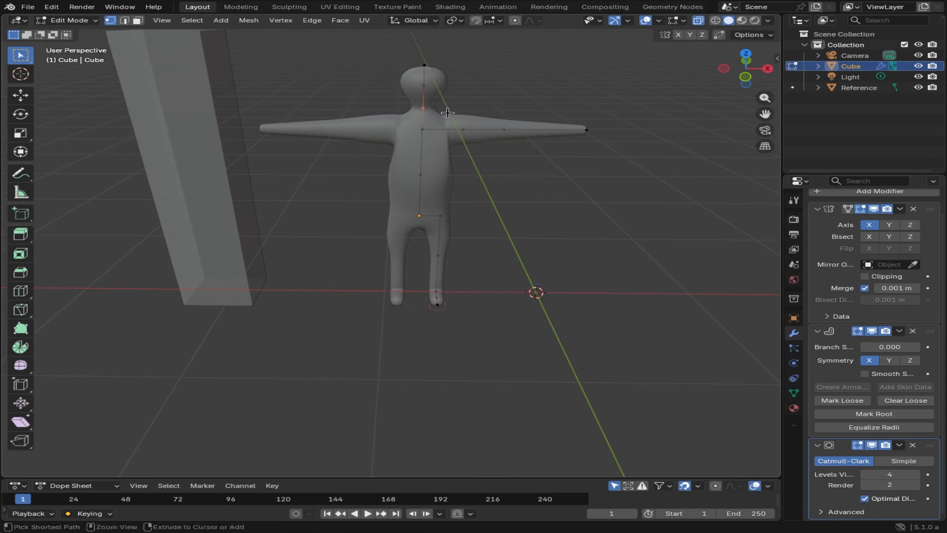
key(ctrl+a)
click(440, 110)
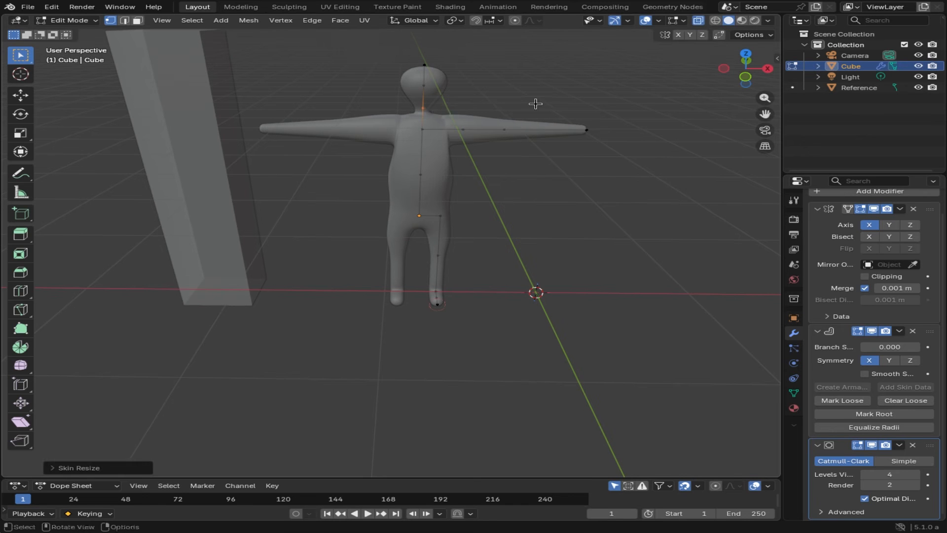
middle_drag(535, 101, 455, 153)
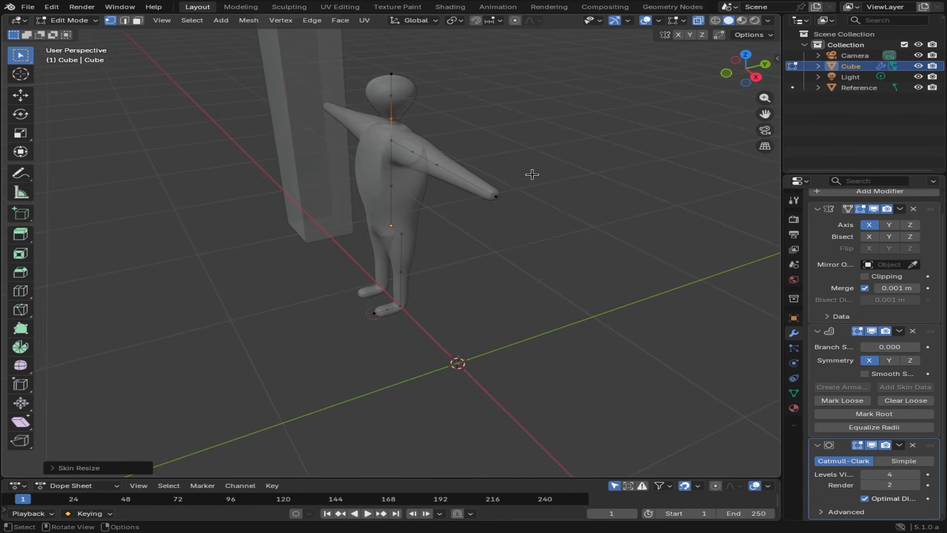
middle_drag(317, 195, 416, 198)
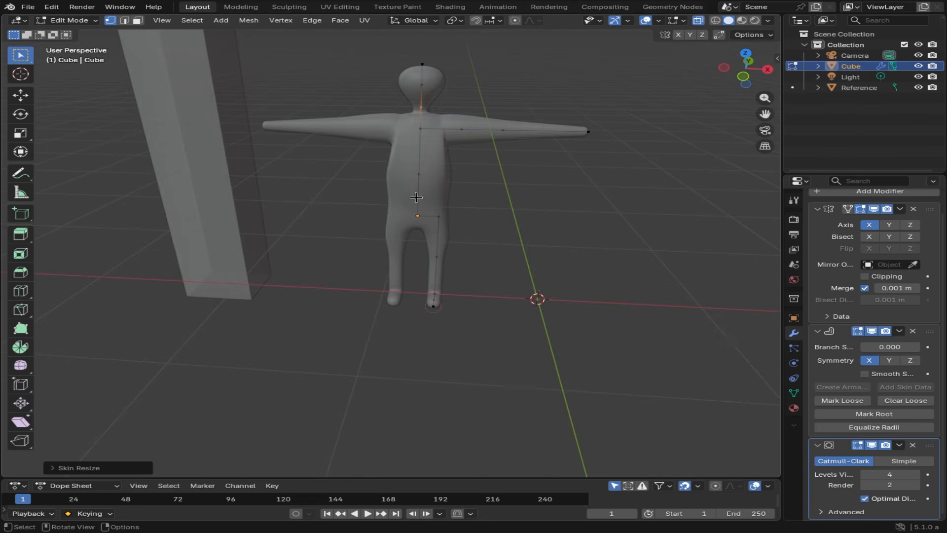
middle_drag(323, 314, 252, 334)
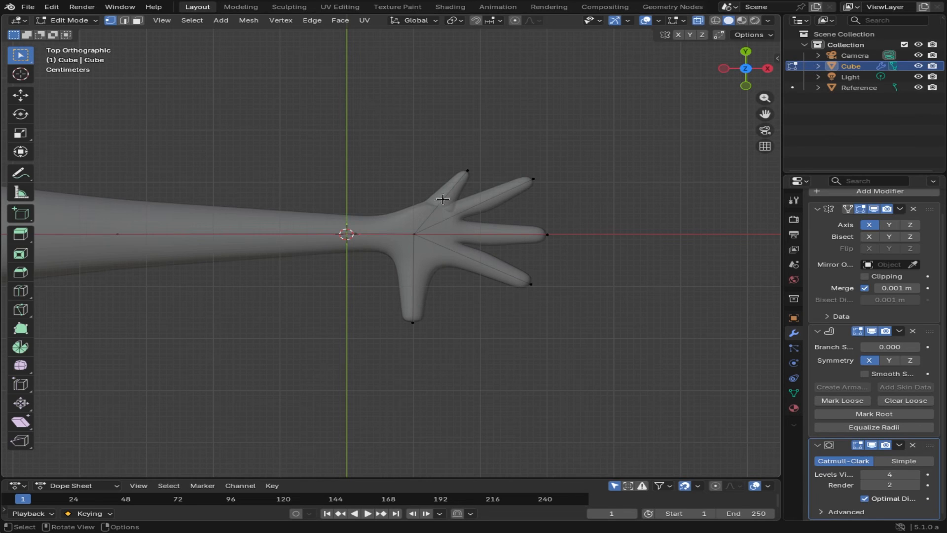
Step: Add two unslid loop cuts along the little finger, the second between the first cut and the fingertip
click(468, 170)
key(ctrl+r)
click(464, 175)
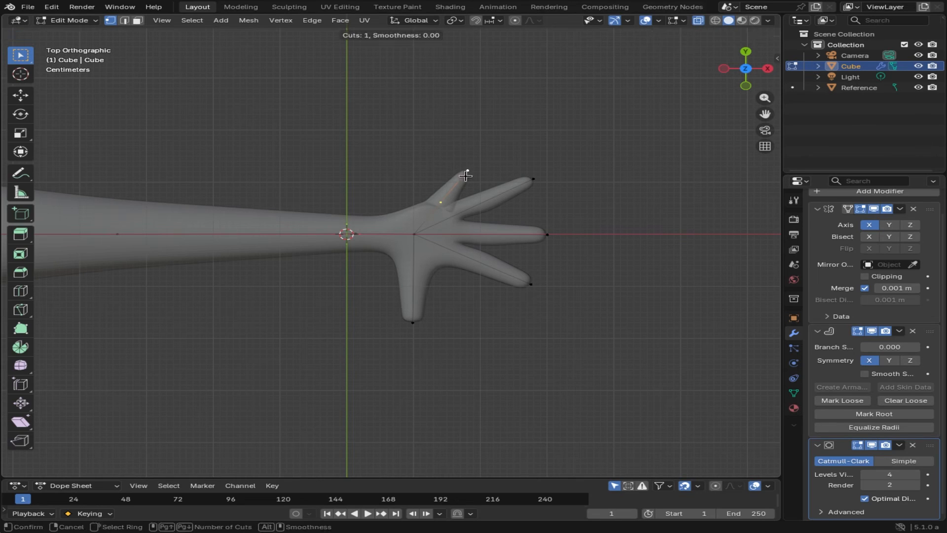
right_click(457, 187)
click(442, 200)
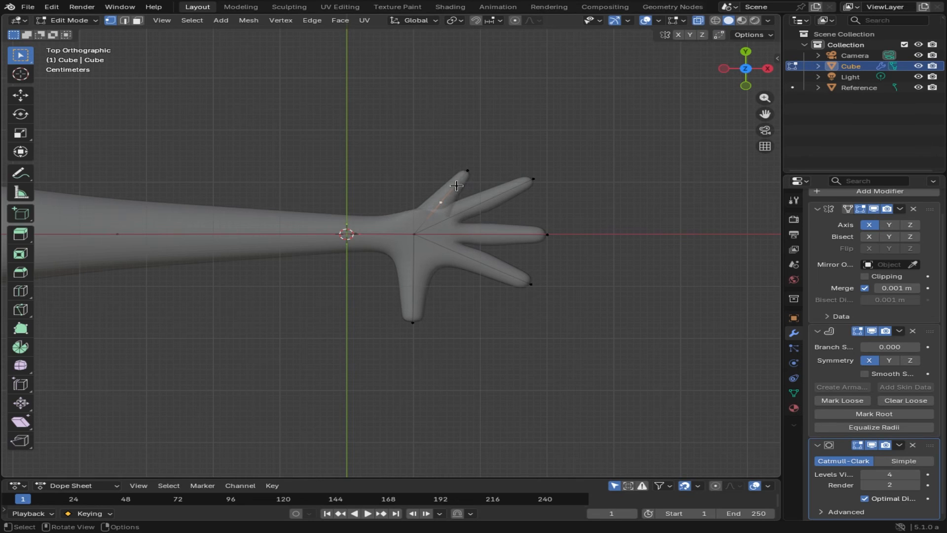
key(ctrl+r)
click(458, 181)
right_click(458, 180)
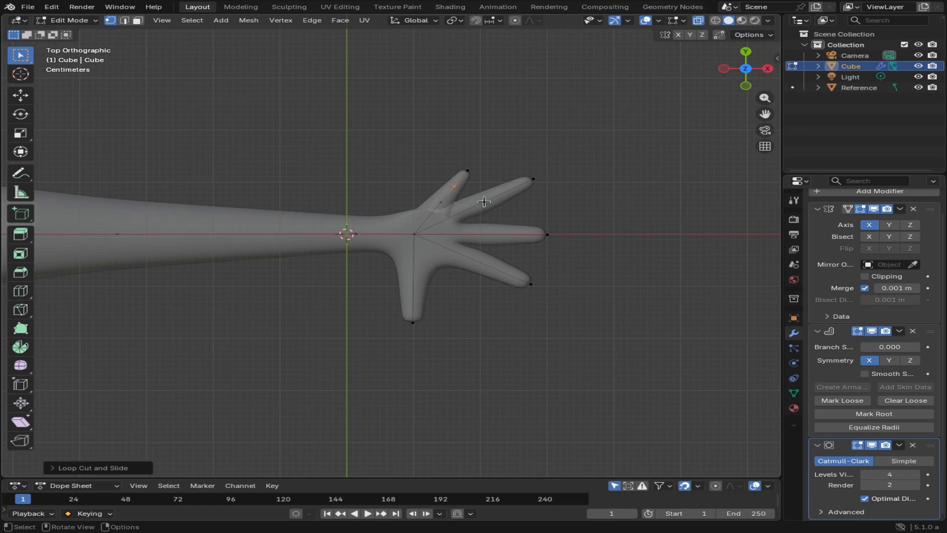
Step: Add two loop cuts along the ring finger, leaving them centred
key(ctrl+r)
click(508, 193)
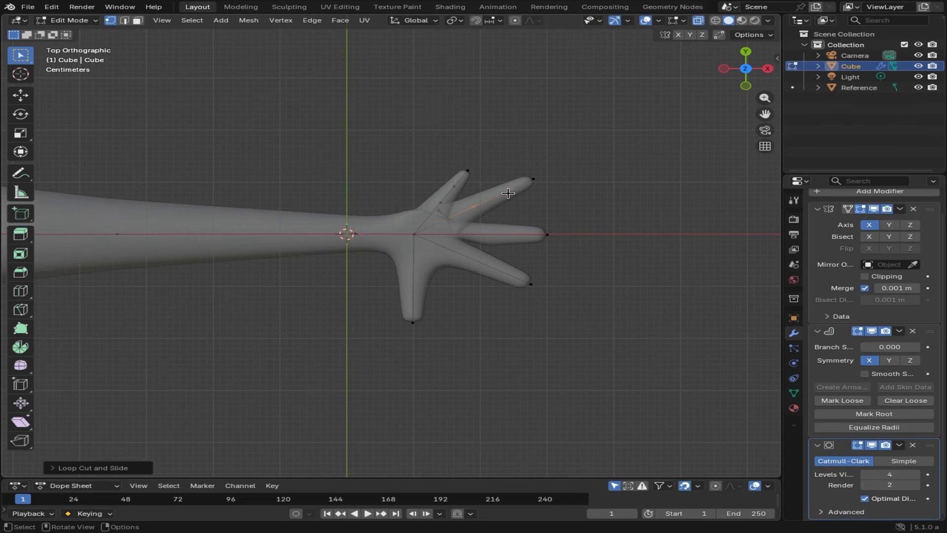
right_click(507, 190)
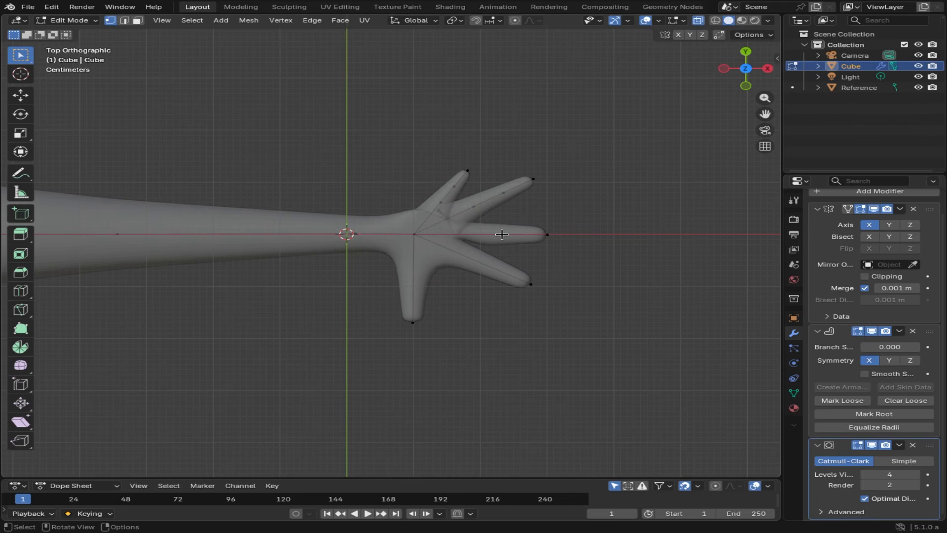
Step: Add two centred loop cuts along the middle finger, the second in the outer half
key(ctrl+r)
click(529, 232)
right_click(528, 233)
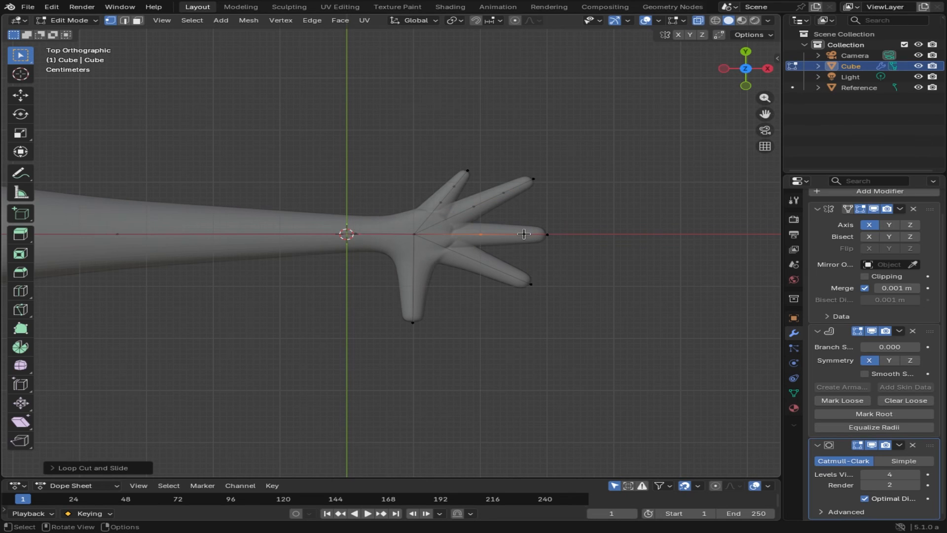
key(ctrl+r)
click(526, 236)
right_click(526, 237)
Step: Add two centred loop cuts along the index finger, the second in the outer half
click(489, 266)
key(ctrl+r)
click(488, 267)
right_click(489, 266)
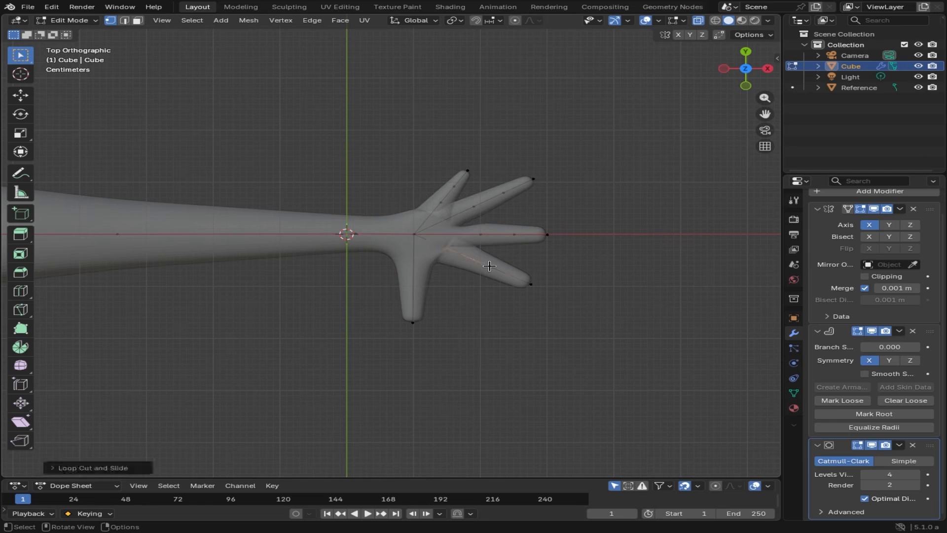
click(489, 266)
key(ctrl+r)
click(495, 266)
right_click(519, 290)
Step: Add two loop cuts along the thumb, the second between the first cut and the tip
click(415, 281)
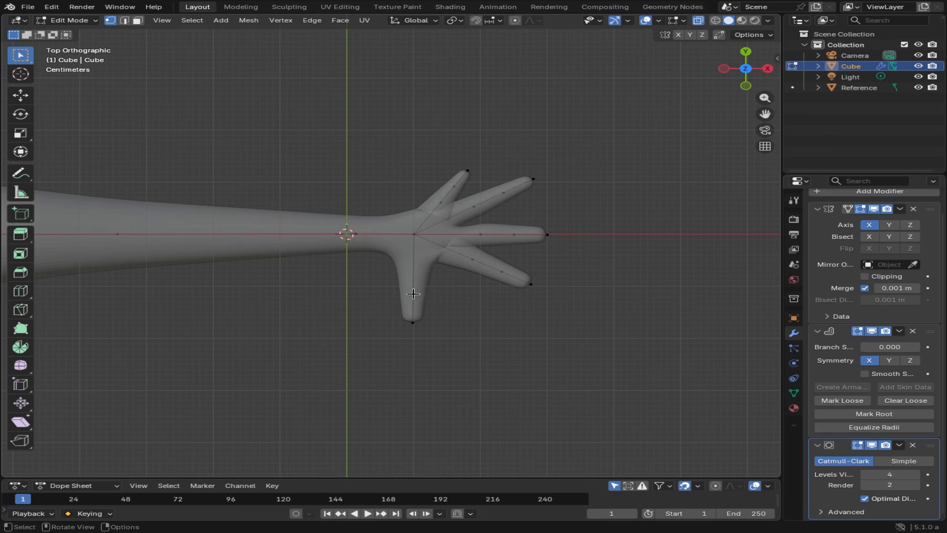
click(414, 324)
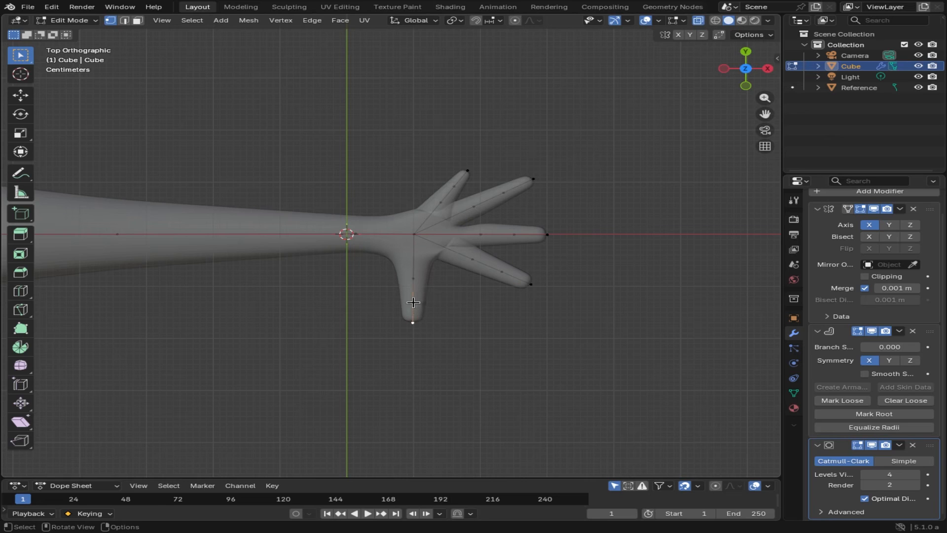
key(ctrl+r)
click(413, 302)
Step: Examine the whole figure from the front and in perspective, along with its modifier stack
middle_drag(470, 286, 395, 116)
key(KP_1)
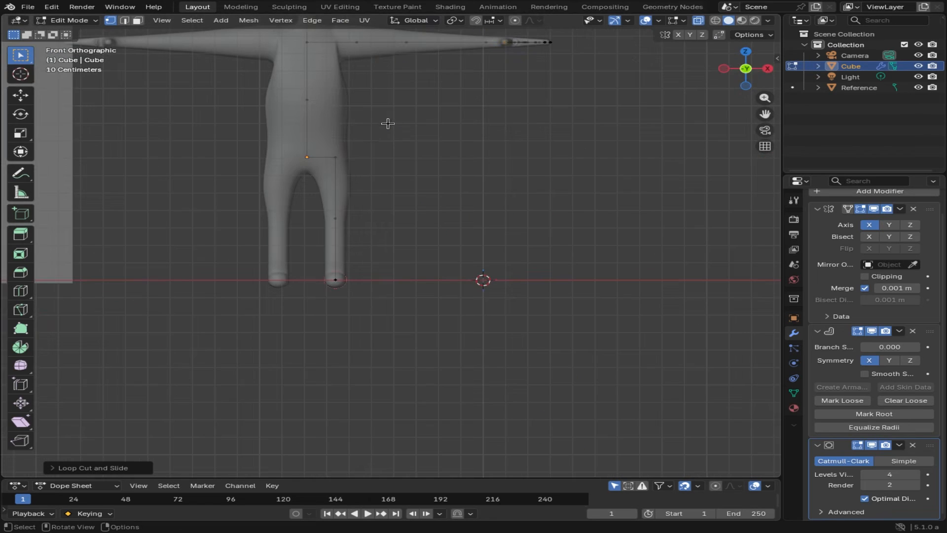
scroll(387, 140, down, 4)
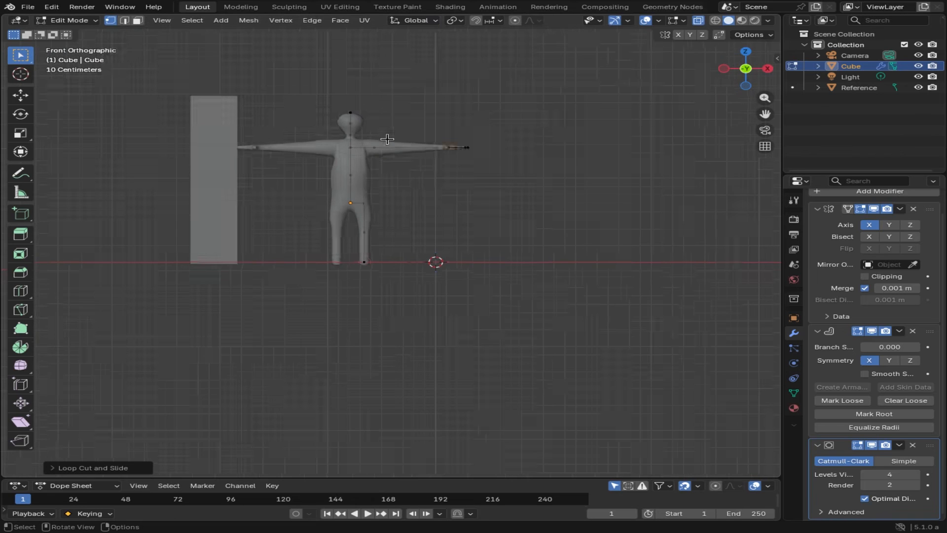
scroll(386, 143, up, 2)
middle_drag(386, 143, 530, 222)
scroll(428, 250, up, 3)
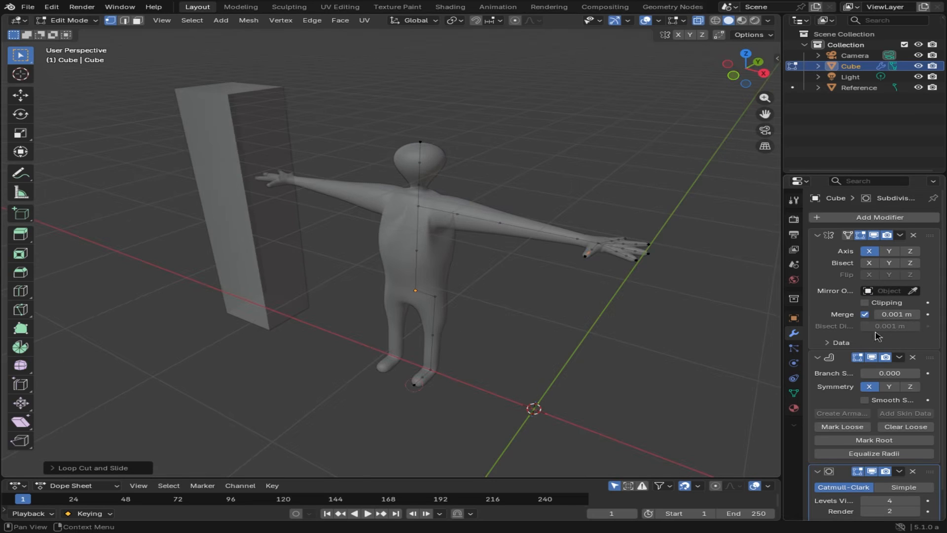
scroll(874, 364, down, 1)
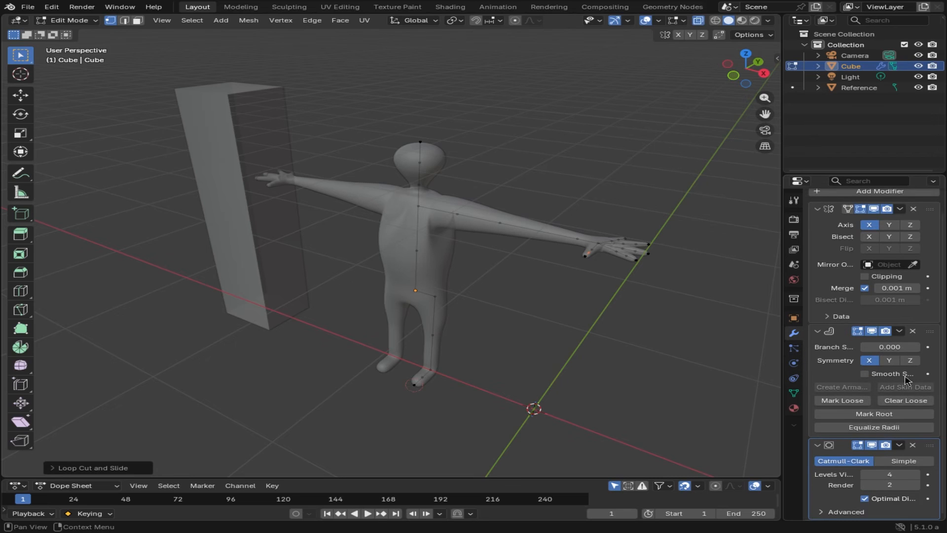
scroll(880, 394, up, 1)
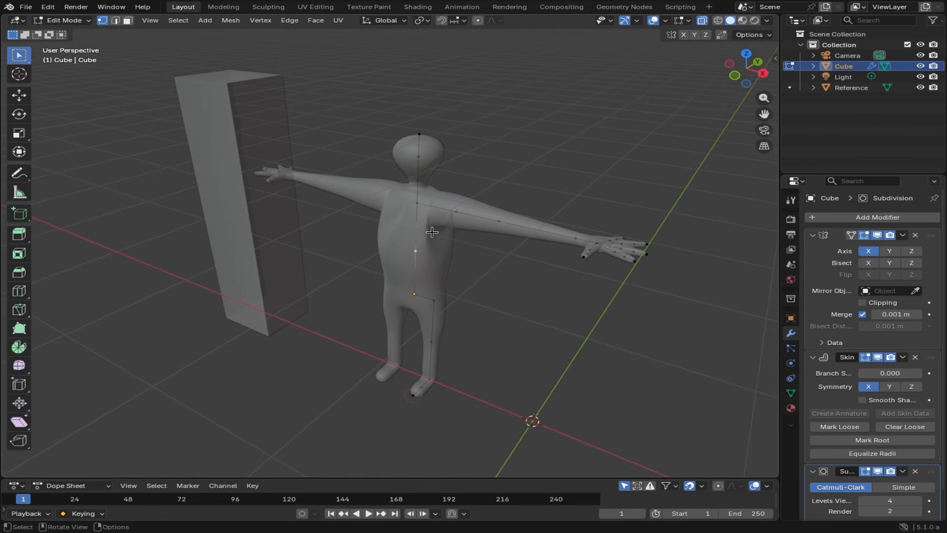
Step: Switch to Object Mode and apply the Mirror modifier
key(Tab)
click(903, 235)
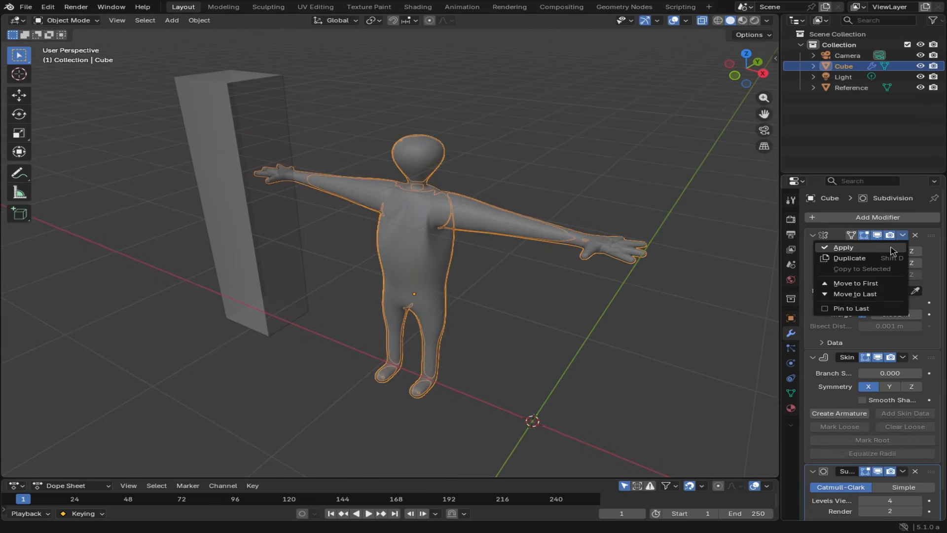
click(855, 248)
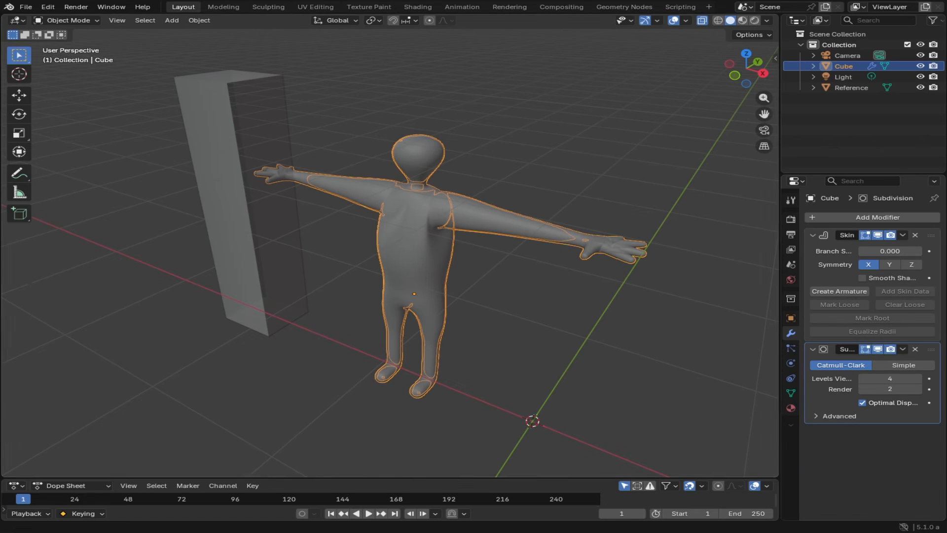
Step: In Edit Mode, select the hip centre vertex and mark it as the Skin modifier's root
key(Tab)
key(KP_1)
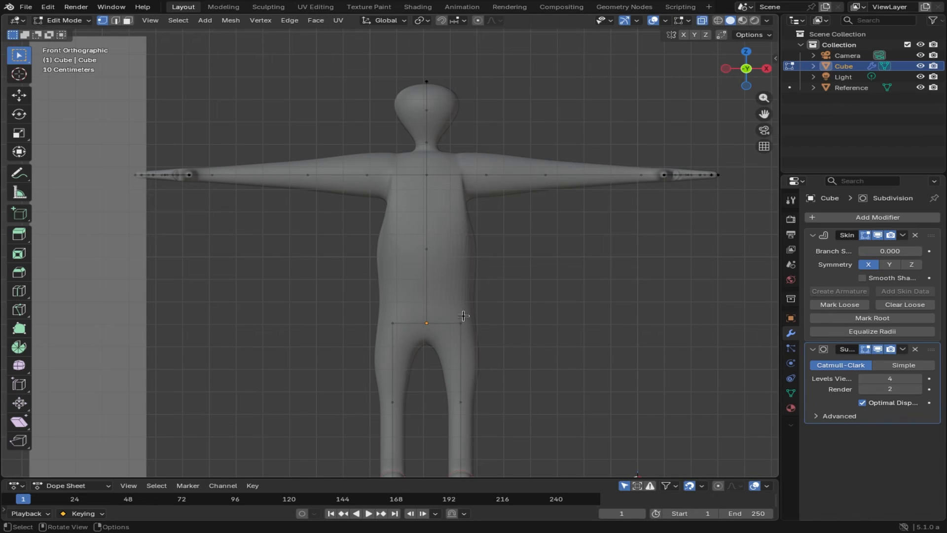
drag(413, 312, 437, 330)
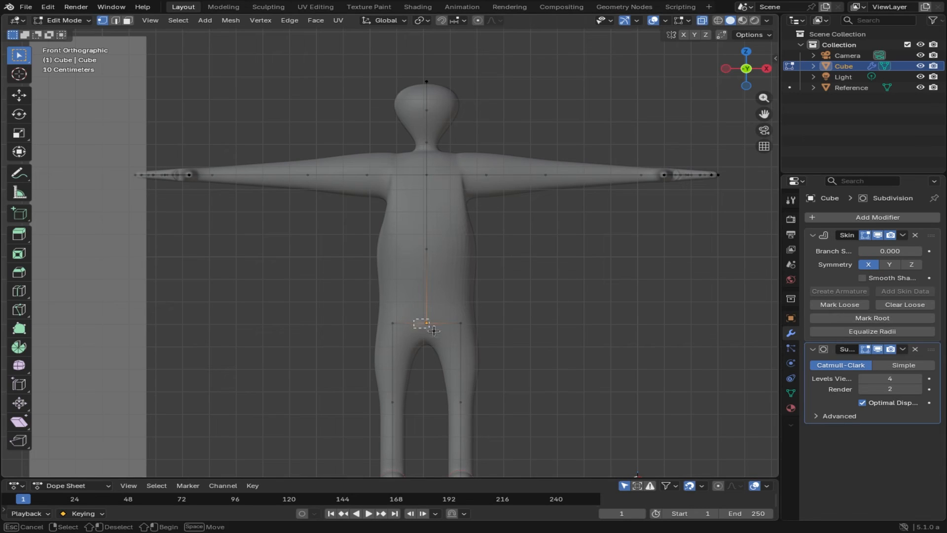
click(885, 321)
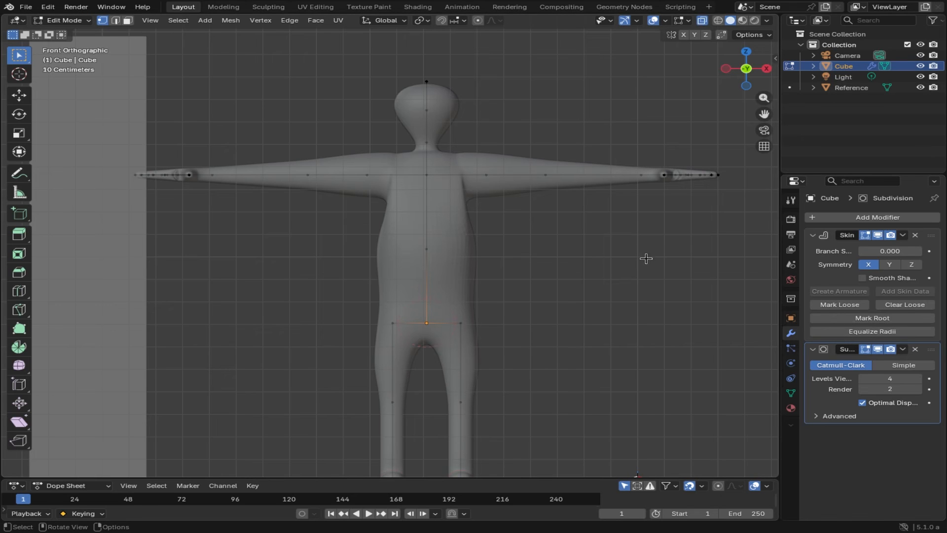
Step: Return to Object Mode and create an armature from the body's Skin modifier
middle_drag(634, 248, 649, 266)
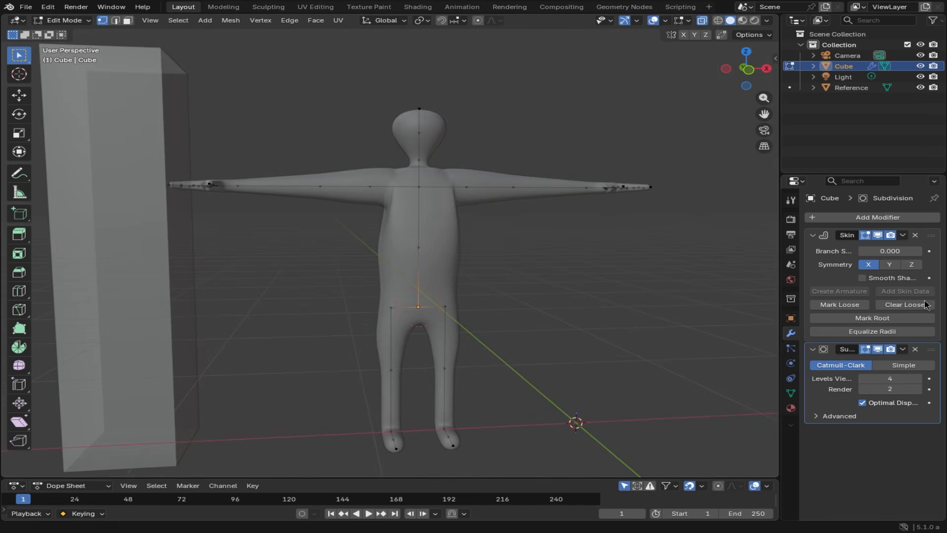
key(Tab)
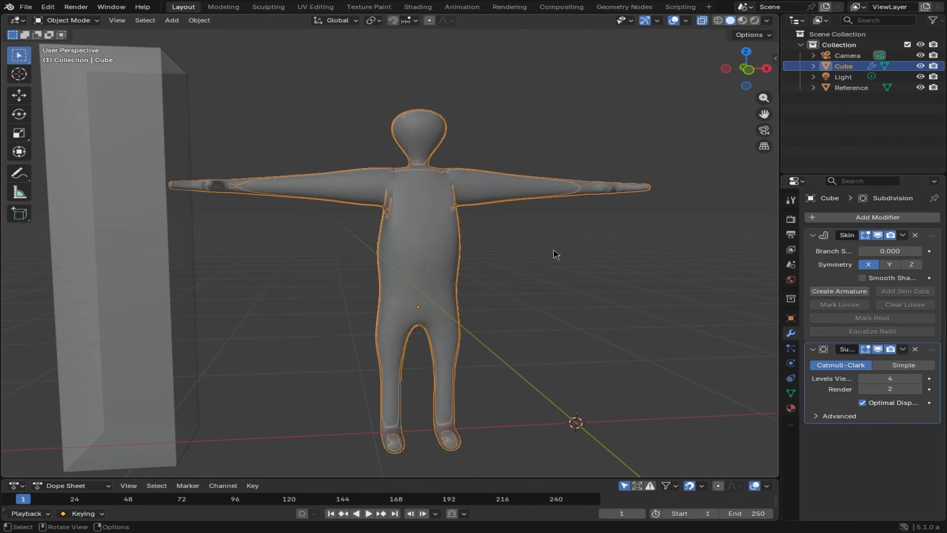
click(846, 292)
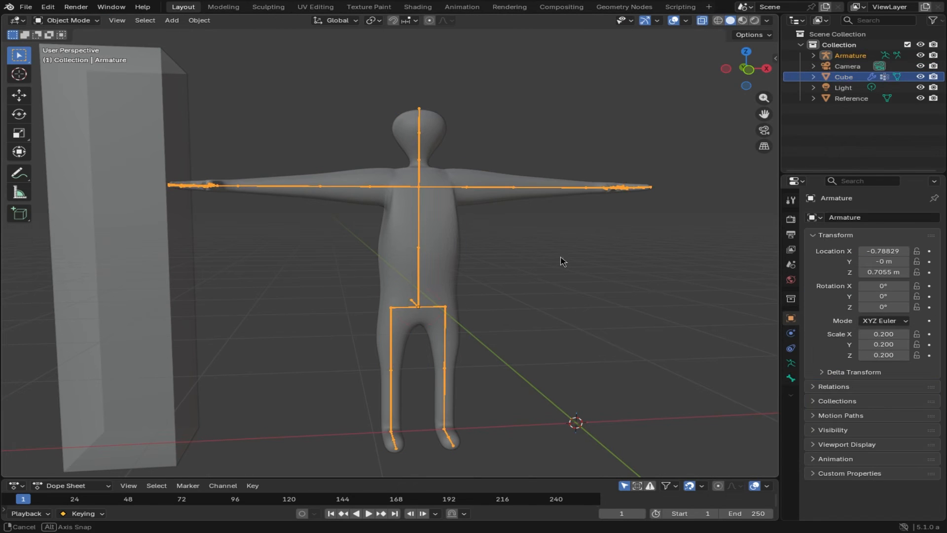
mouse_move(563, 262)
middle_down()
mouse_move(442, 260)
mouse_move(525, 275)
mouse_move(587, 270)
mouse_move(474, 281)
mouse_move(515, 292)
mouse_move(593, 267)
mouse_move(564, 262)
middle_up()
key(Tab)
key(Tab)
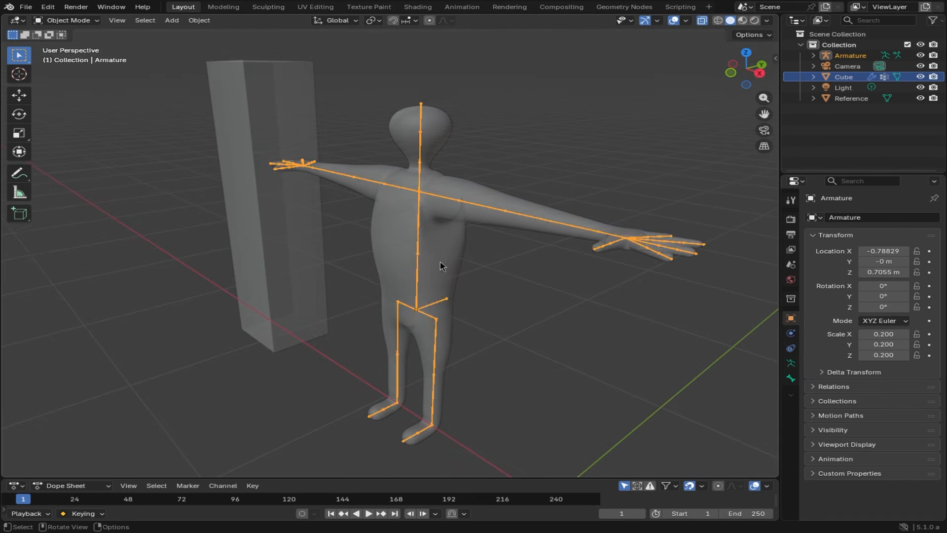
Step: Select the body mesh and apply its Skin and Subdivision modifiers, keeping the Armature modifier
click(441, 260)
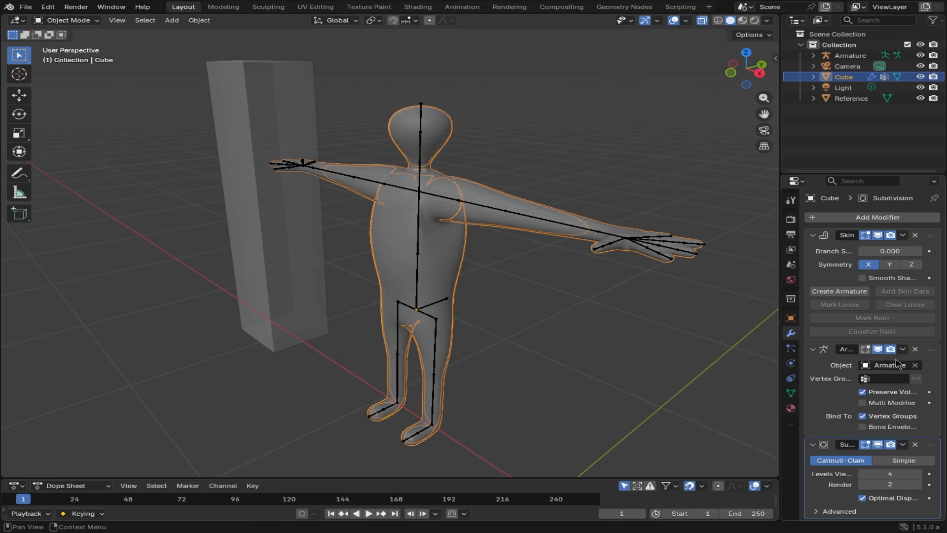
click(902, 234)
click(843, 247)
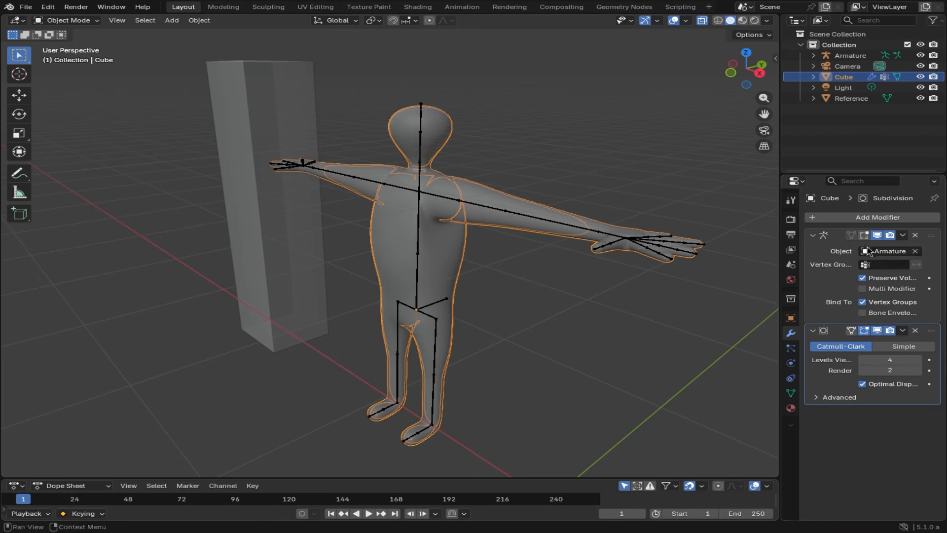
middle_drag(567, 296, 623, 295)
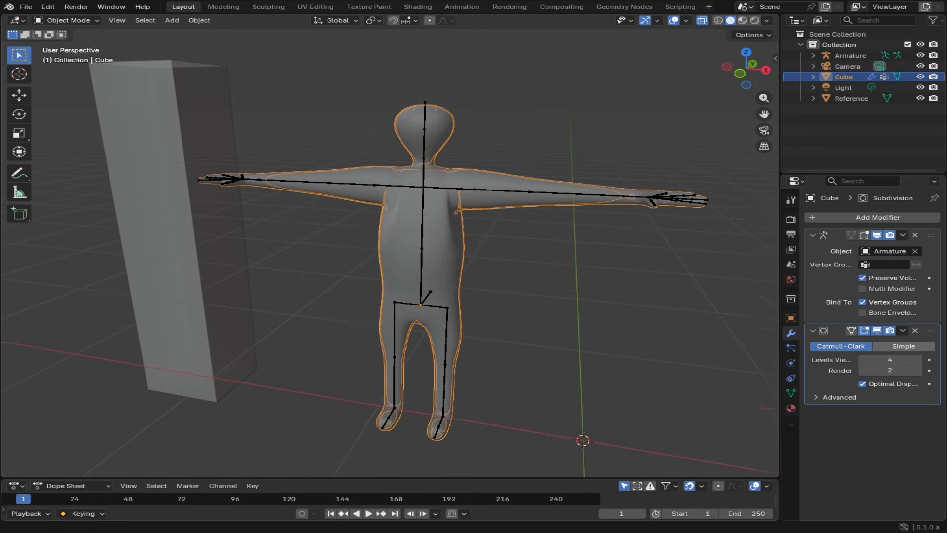
click(902, 330)
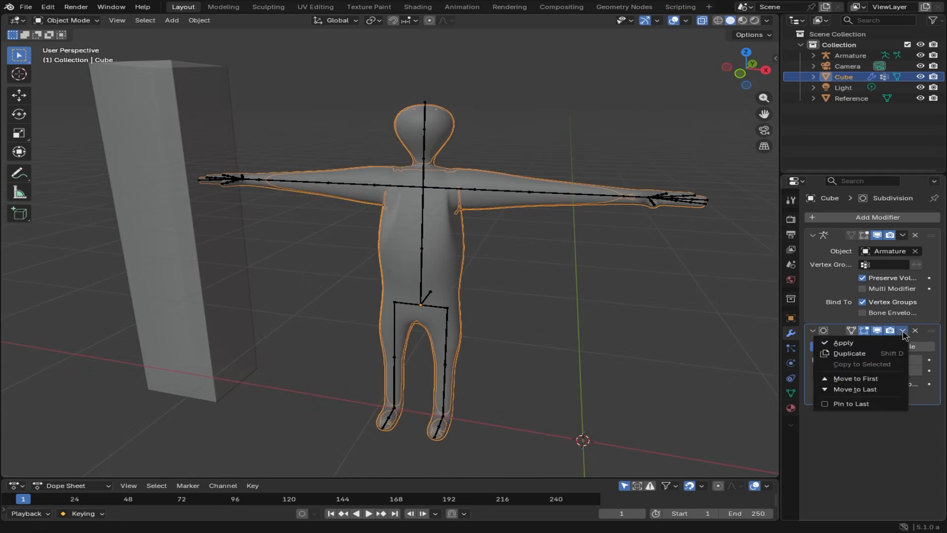
click(875, 343)
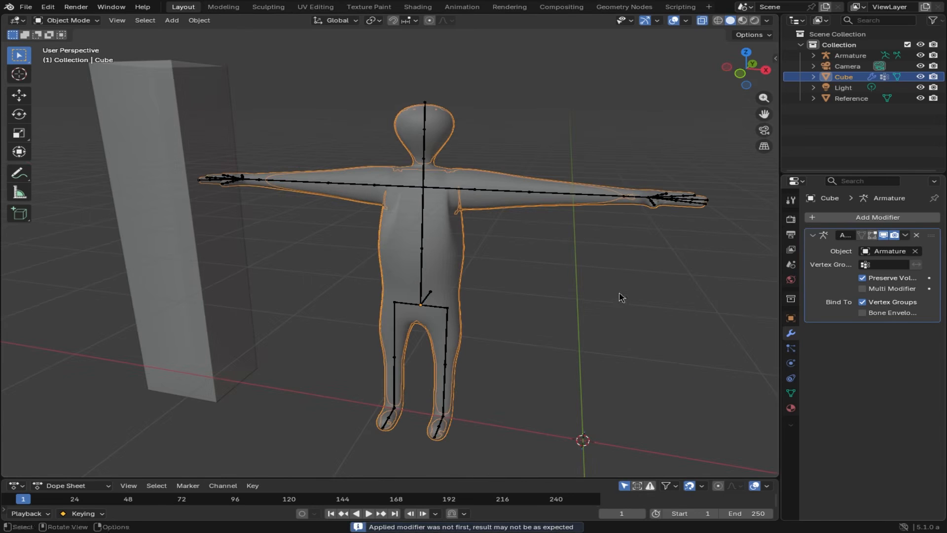
click(558, 257)
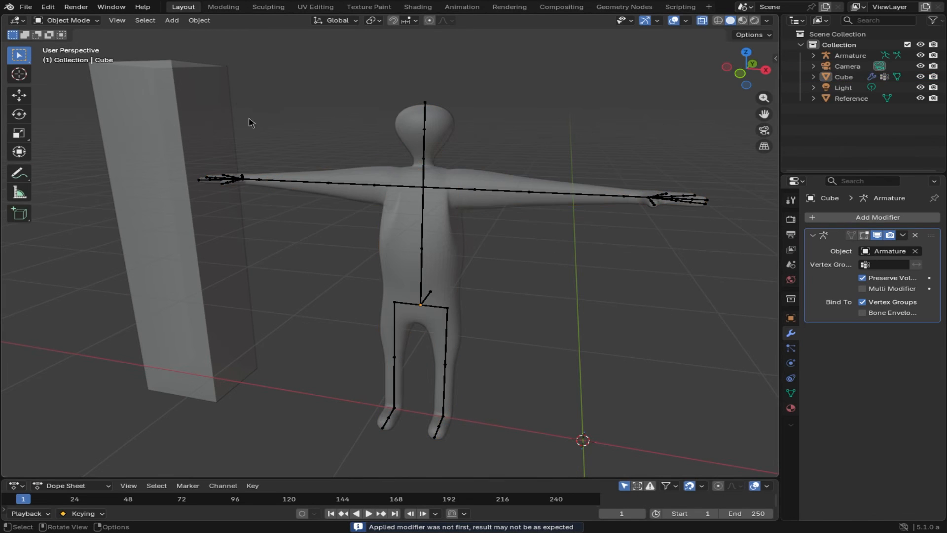
Step: Select the body mesh and open it in the UV Editing workspace
scroll(548, 212, up, 3)
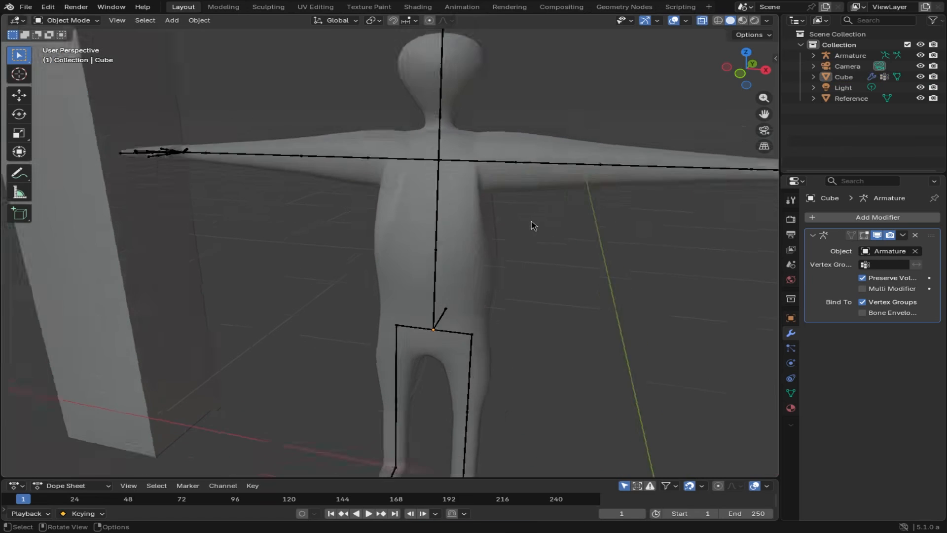
middle_drag(531, 221, 569, 232)
scroll(529, 201, down, 3)
scroll(540, 183, up, 3)
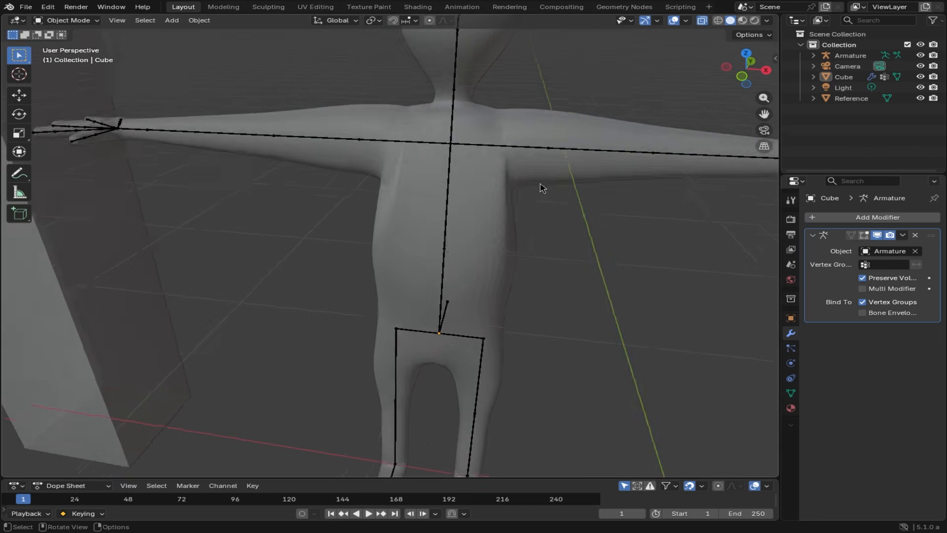
middle_drag(540, 184, 513, 196)
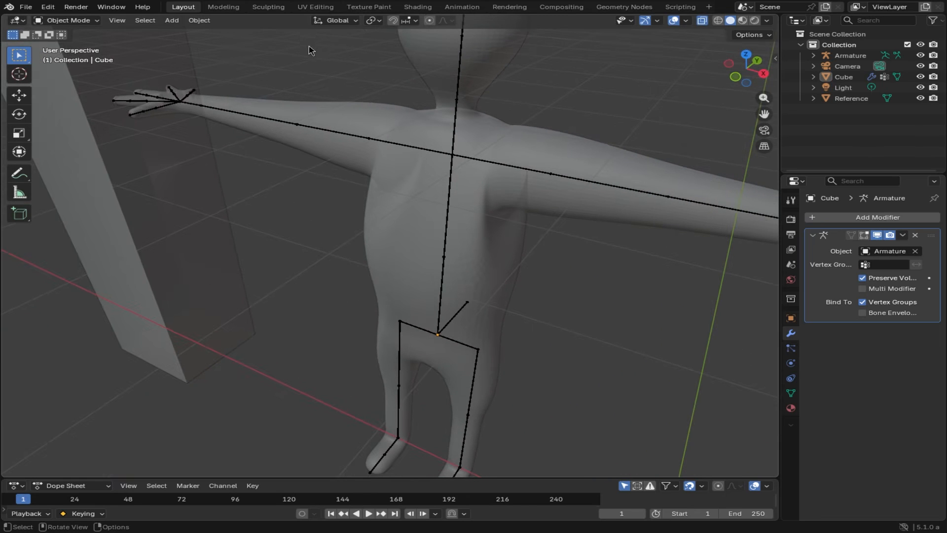
click(414, 224)
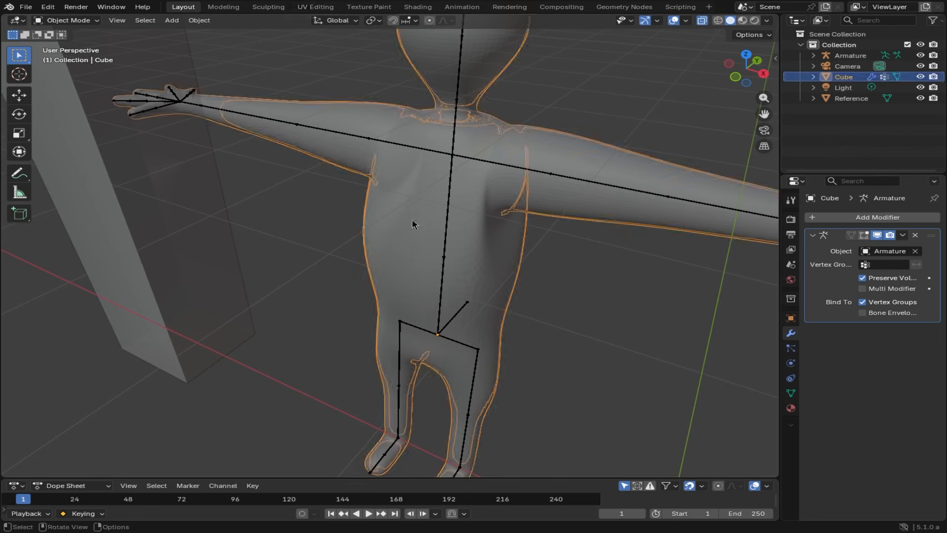
click(315, 7)
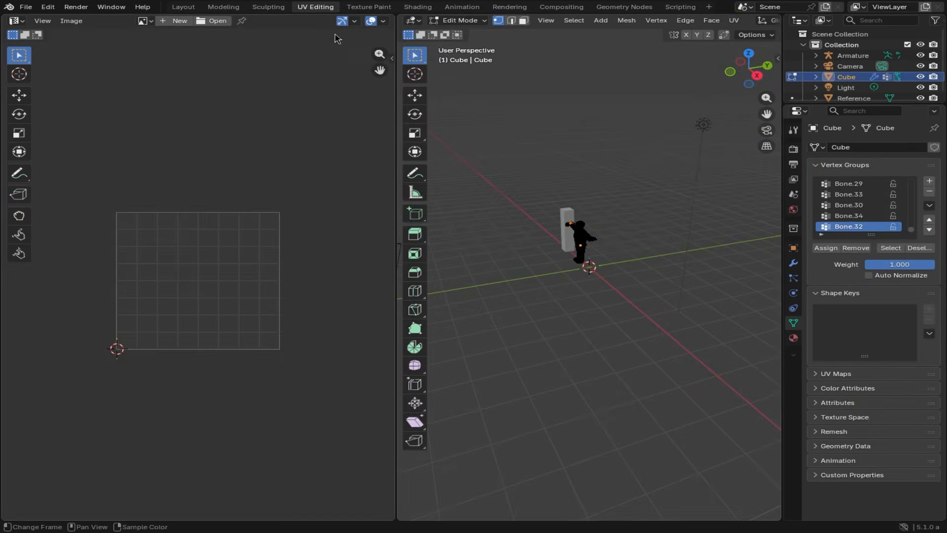
Step: Unwrap the whole body mesh with Smart UV Project at a 66° angle limit and check the UV islands
key(a)
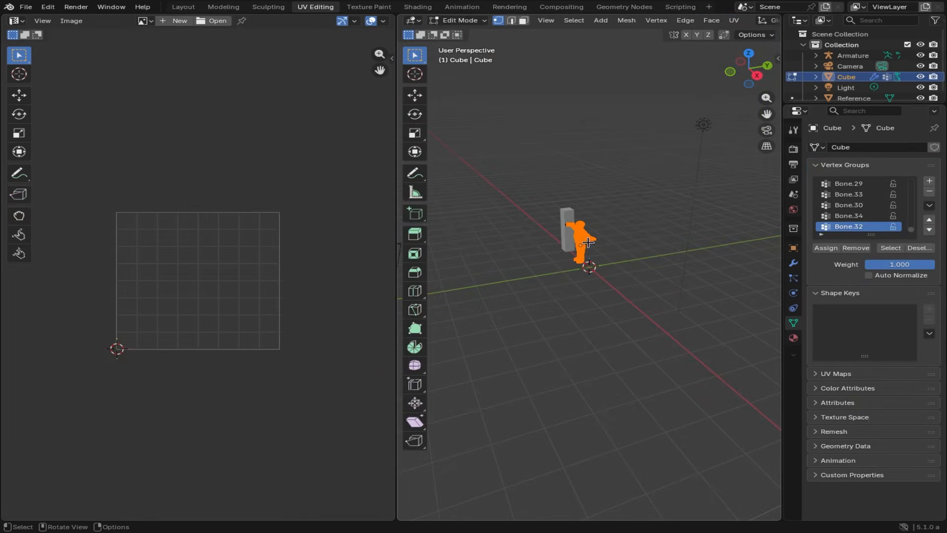
middle_drag(609, 246, 692, 235)
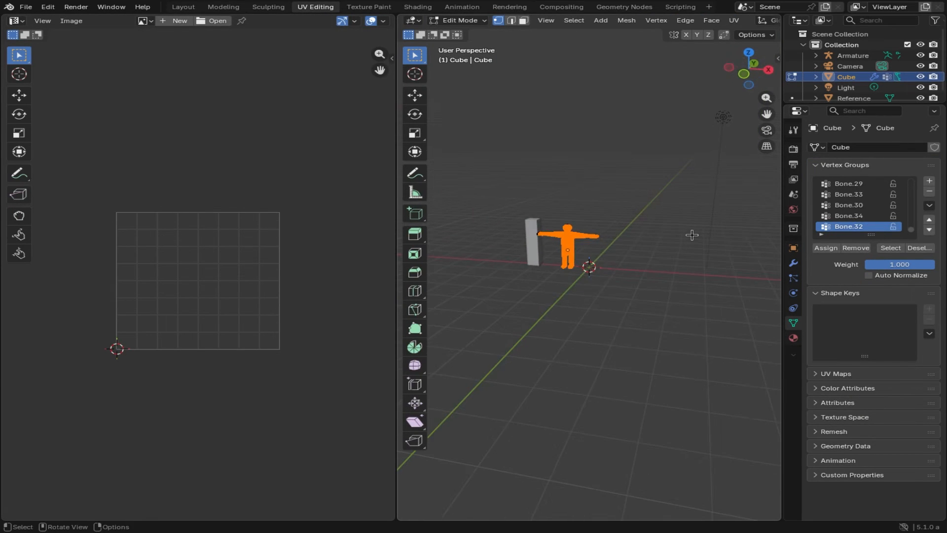
key(u)
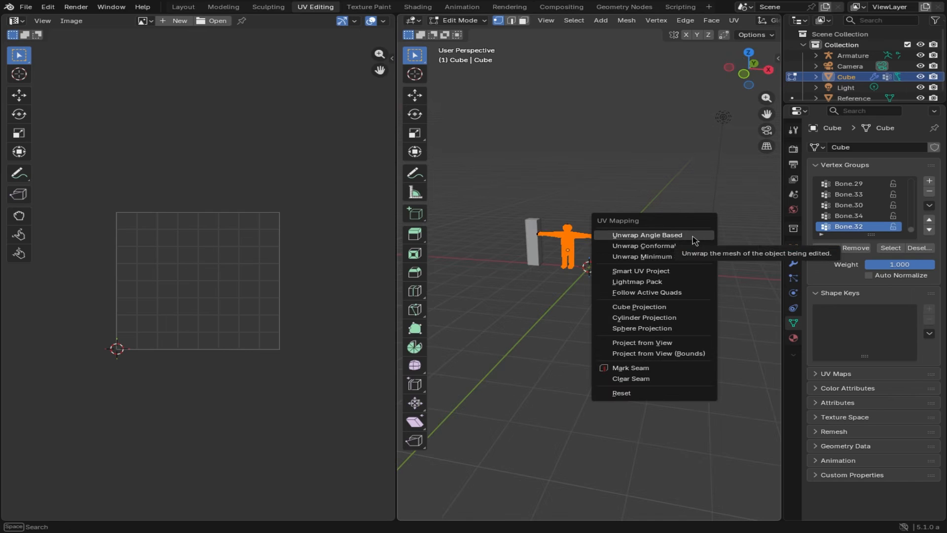
click(664, 270)
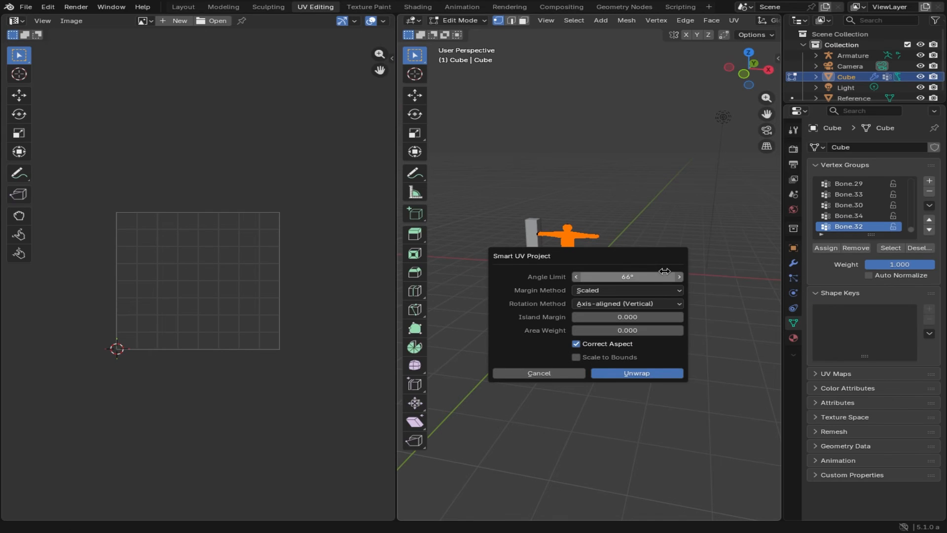
click(651, 373)
scroll(250, 287, up, 8)
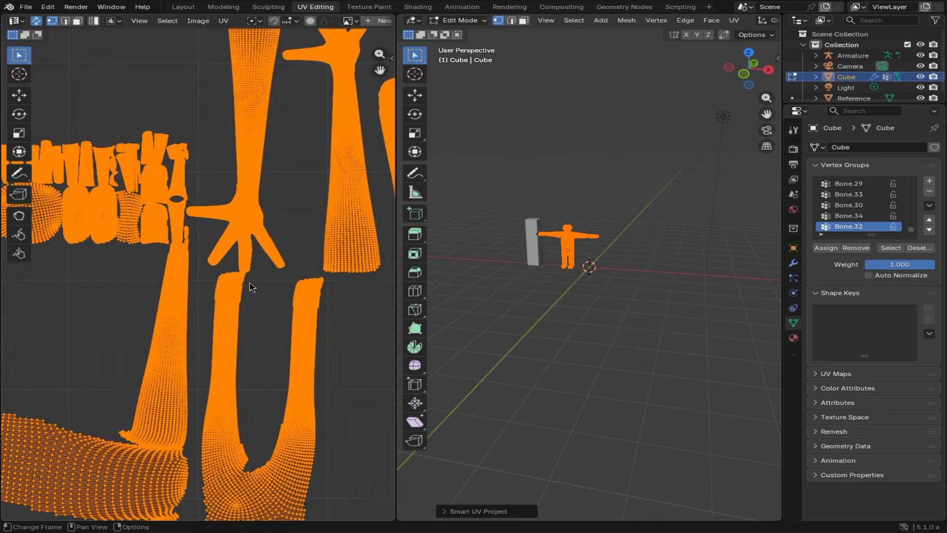
scroll(250, 287, up, 4)
scroll(118, 284, up, 2)
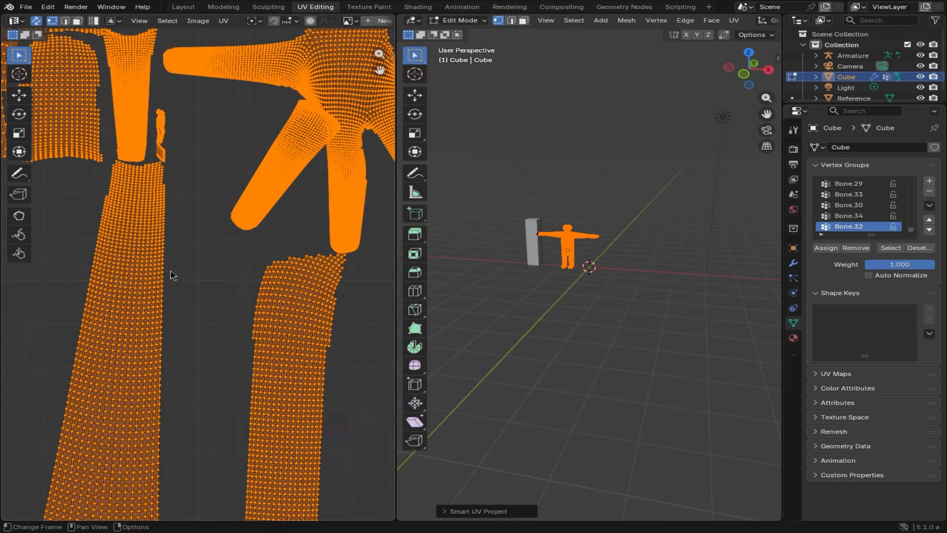
scroll(205, 251, down, 5)
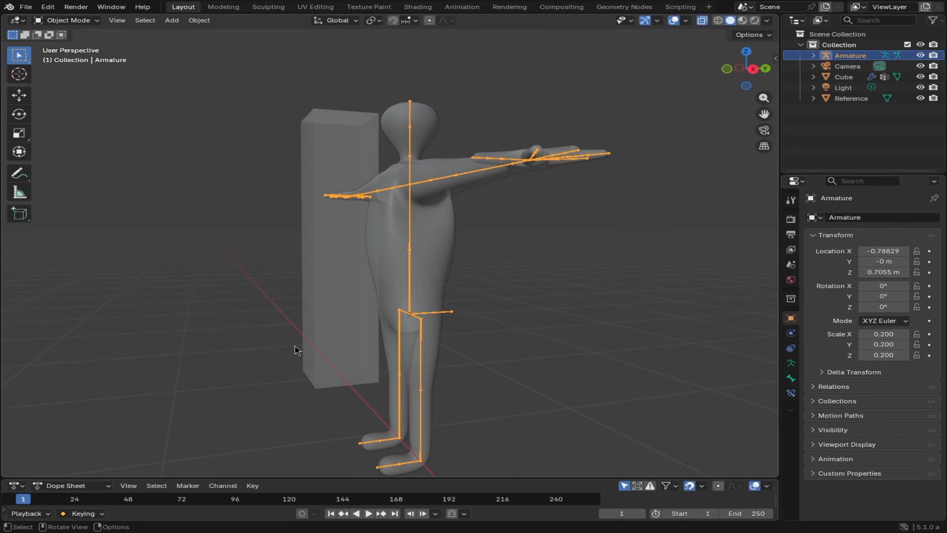
Step: Select the figure's armature and enter its Edit Mode
click(505, 345)
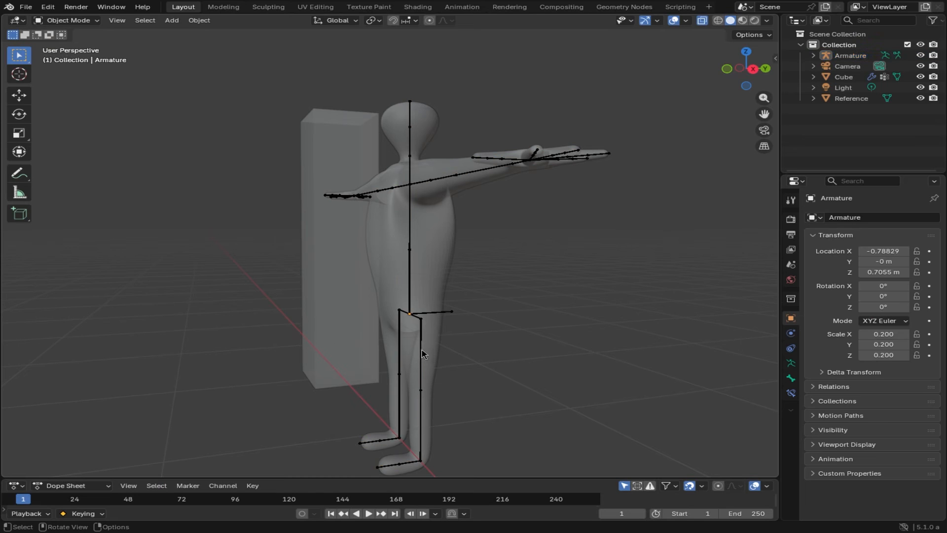
middle_drag(492, 356, 538, 353)
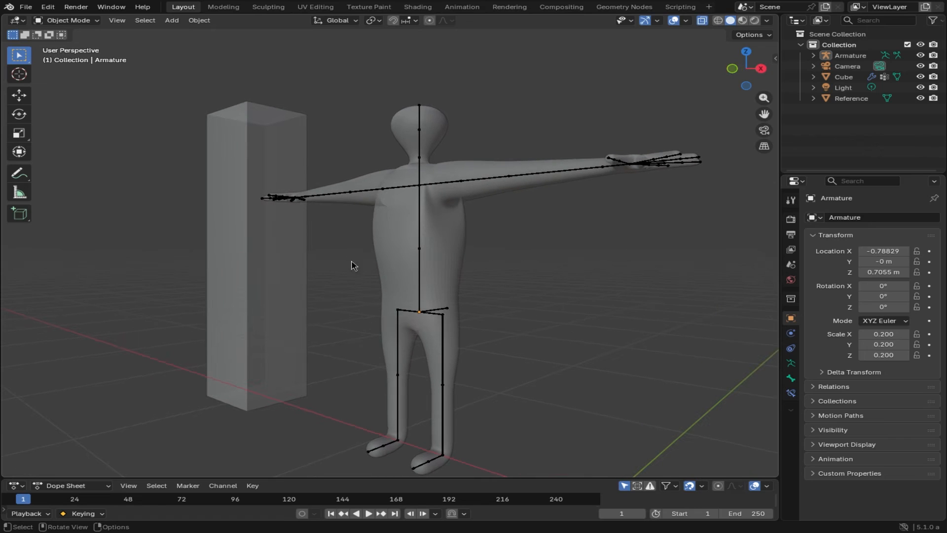
click(443, 320)
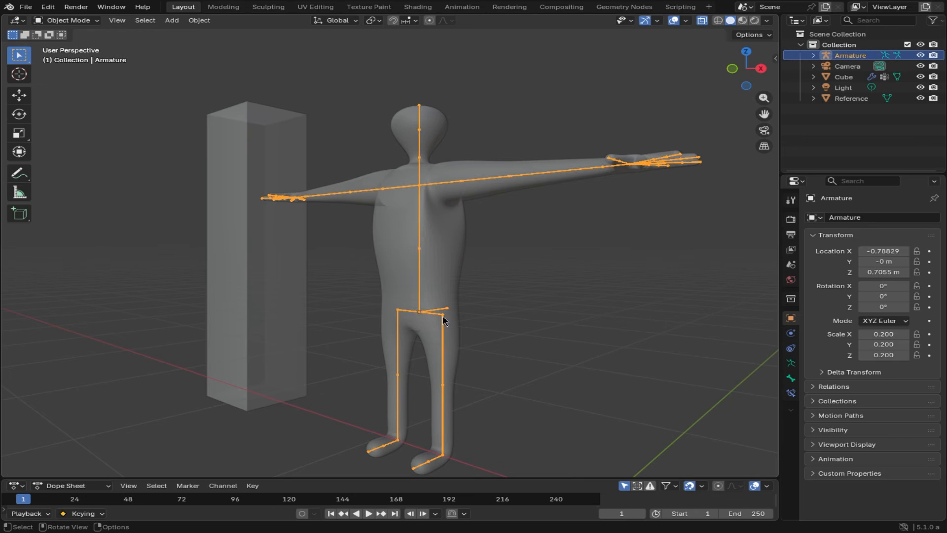
middle_drag(508, 317, 491, 316)
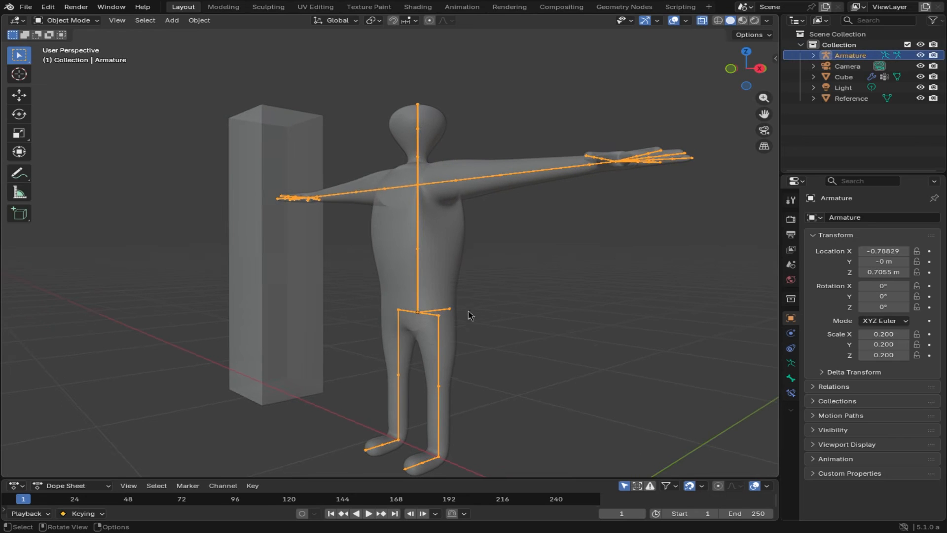
middle_drag(489, 373, 471, 372)
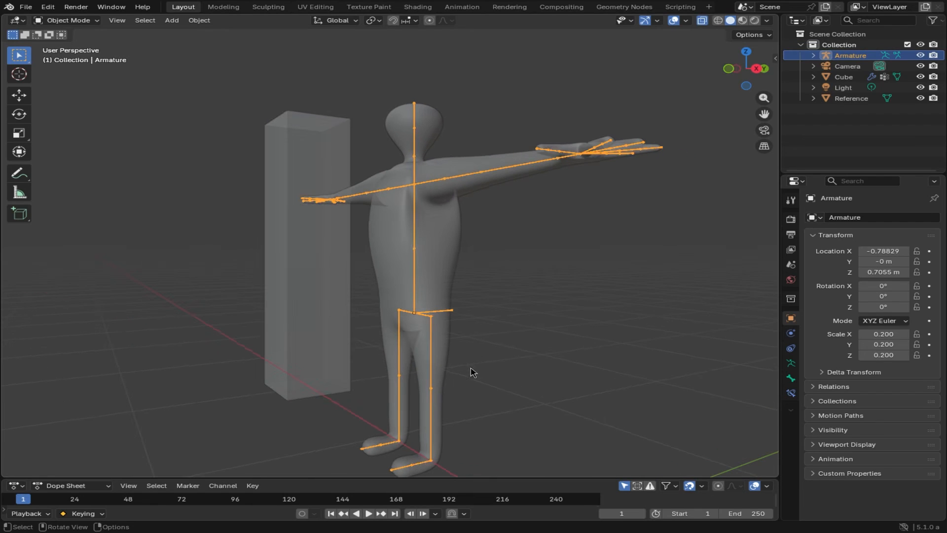
key(Tab)
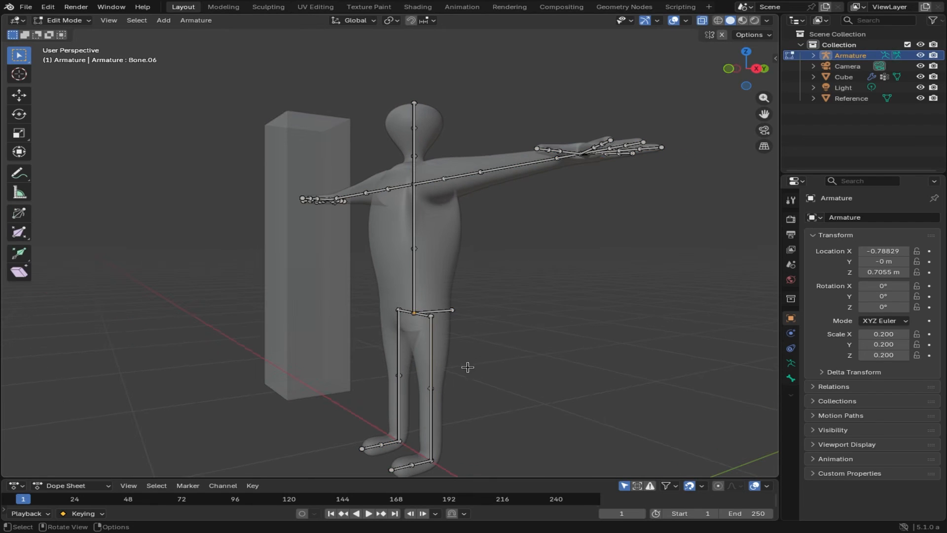
Step: Select the thigh bone of the figure's left leg and switch the armature to Pose Mode
click(431, 352)
key(r)
key(Escape)
click(75, 22)
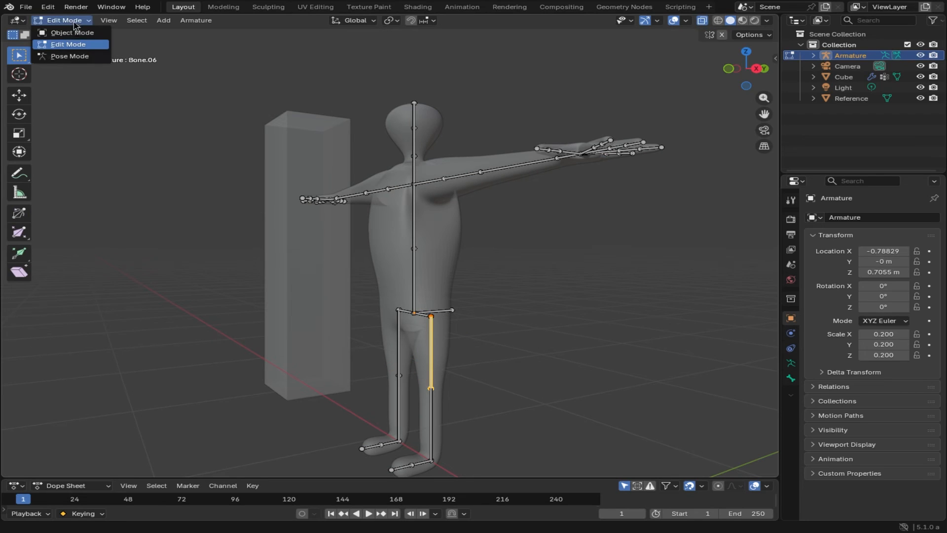
click(72, 56)
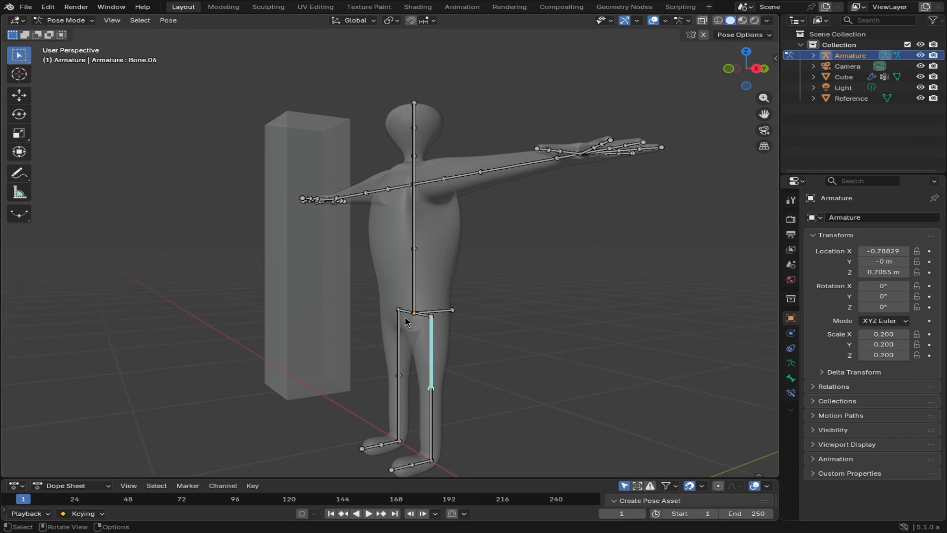
Step: Try rotating the figure's left thigh bone to swing the leg, and undo the rotation
mouse_move(554, 346)
middle_down()
mouse_move(509, 345)
mouse_move(538, 349)
middle_up()
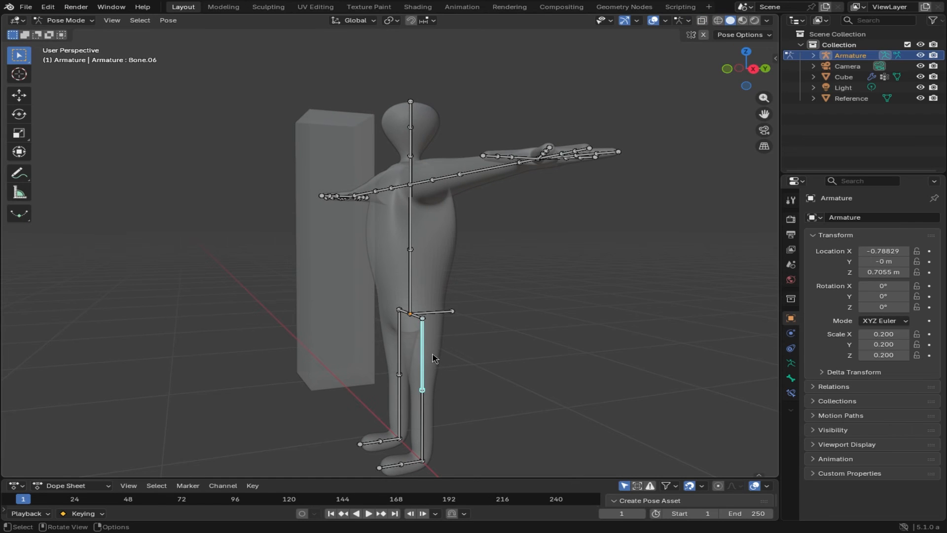
key(r)
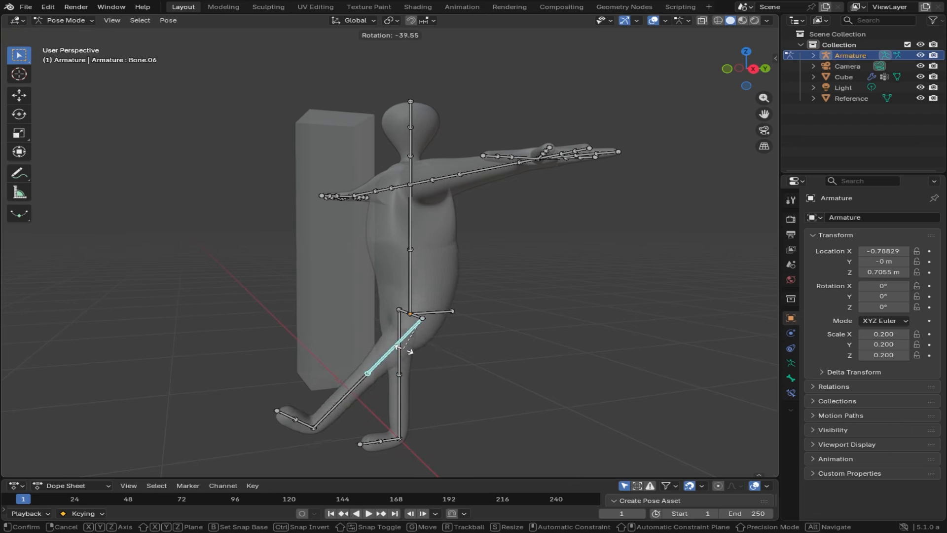
click(442, 366)
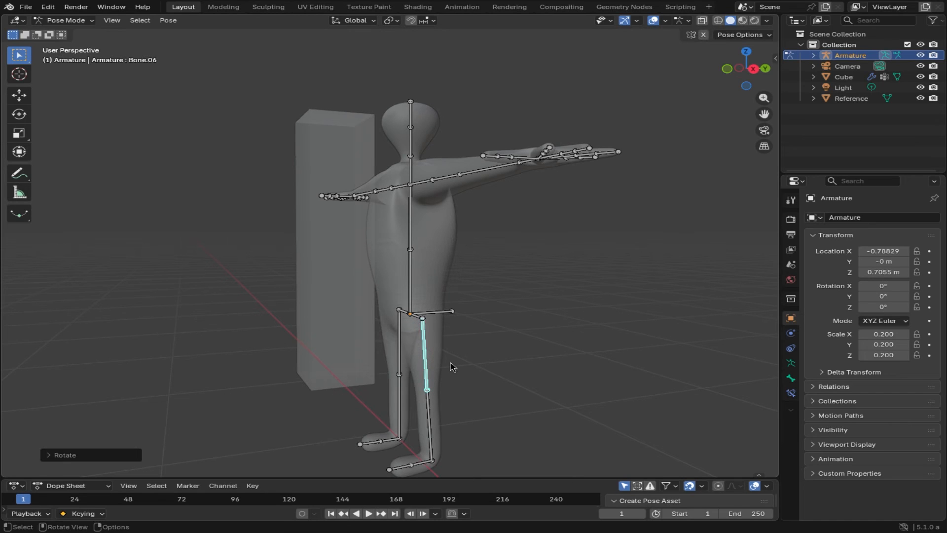
key(ctrl+z)
Step: Try rotating the figure's right thigh bone to test the leg, and cancel the rotation
middle_drag(437, 365, 412, 354)
click(398, 350)
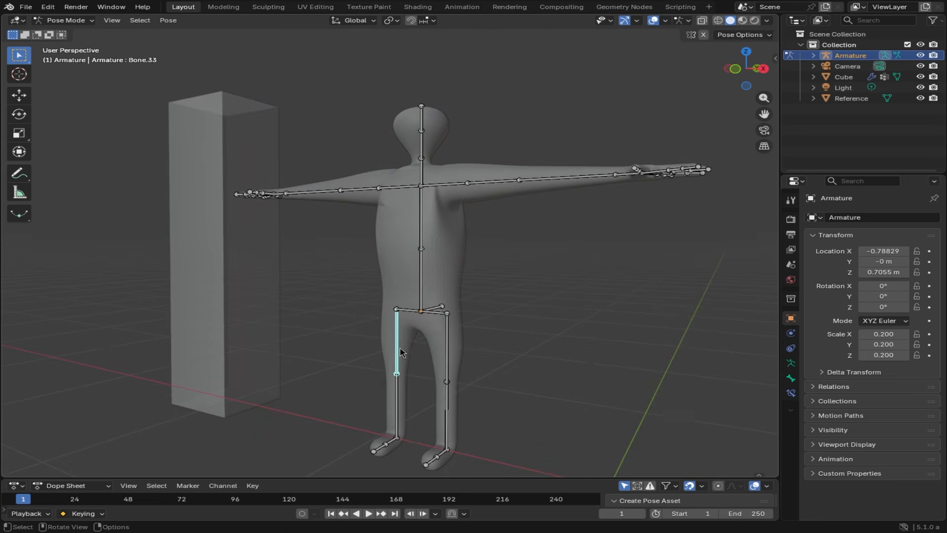
key(r)
key(Escape)
Step: Try rotating the figure's upper spine bone to tilt the torso sideways, and undo the rotation
click(423, 234)
key(r)
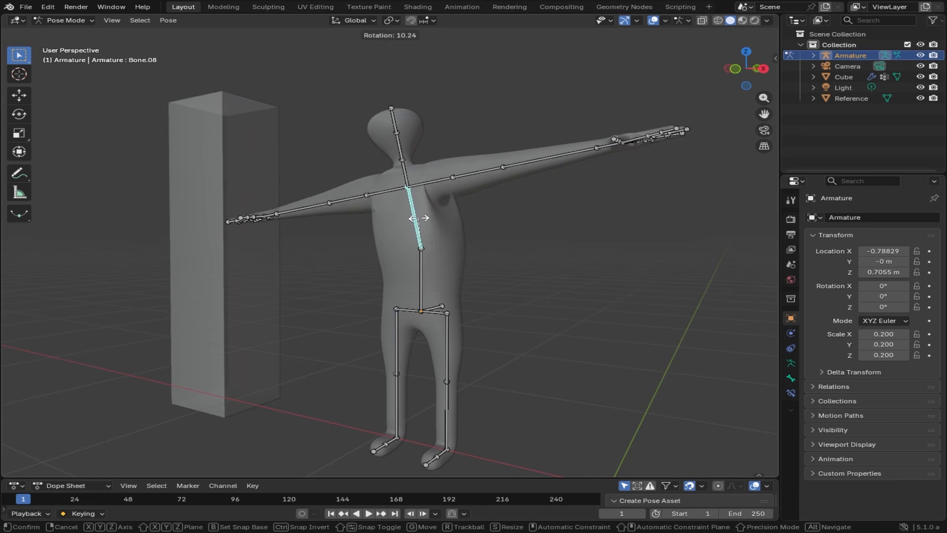
click(423, 219)
key(ctrl+z)
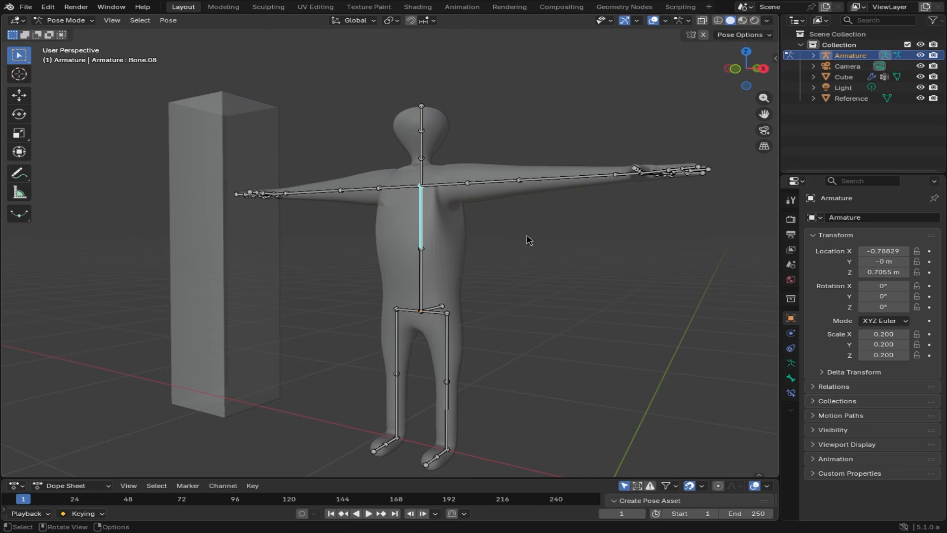
Step: Try rotating the figure's left upper arm bone to test the shoulder, and cancel the rotation
click(490, 187)
middle_drag(535, 218, 538, 263)
key(r)
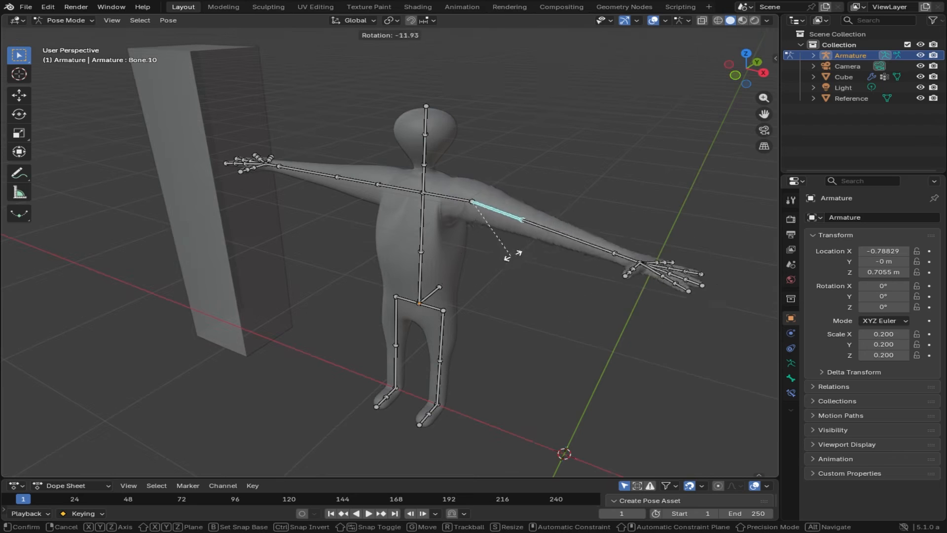
key(Escape)
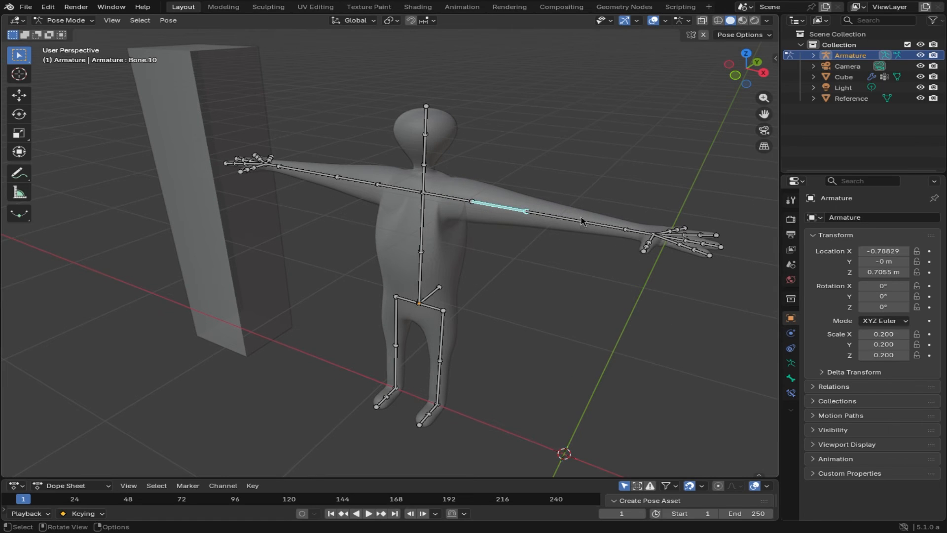
Step: Try bending the figure's left forearm bone at the elbow, and return it to its rest pose
click(581, 225)
key(r)
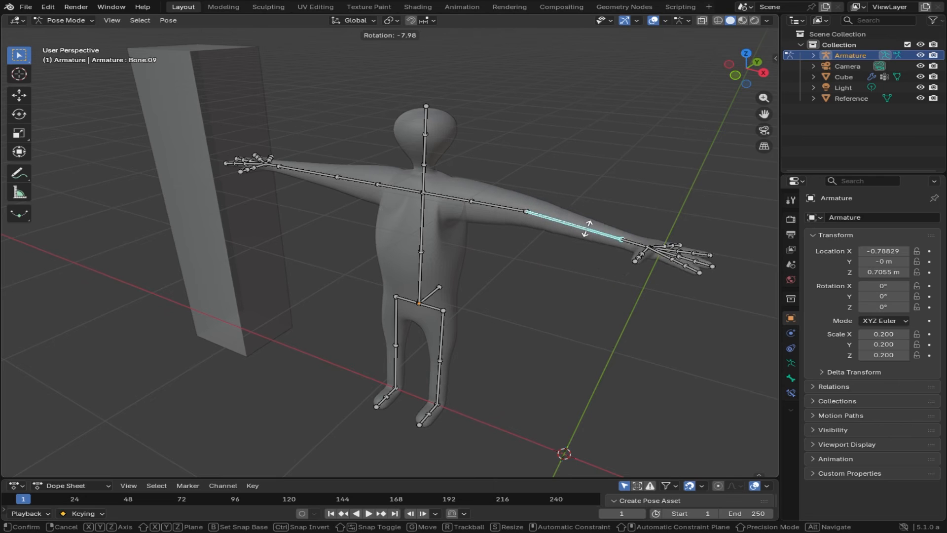
click(587, 221)
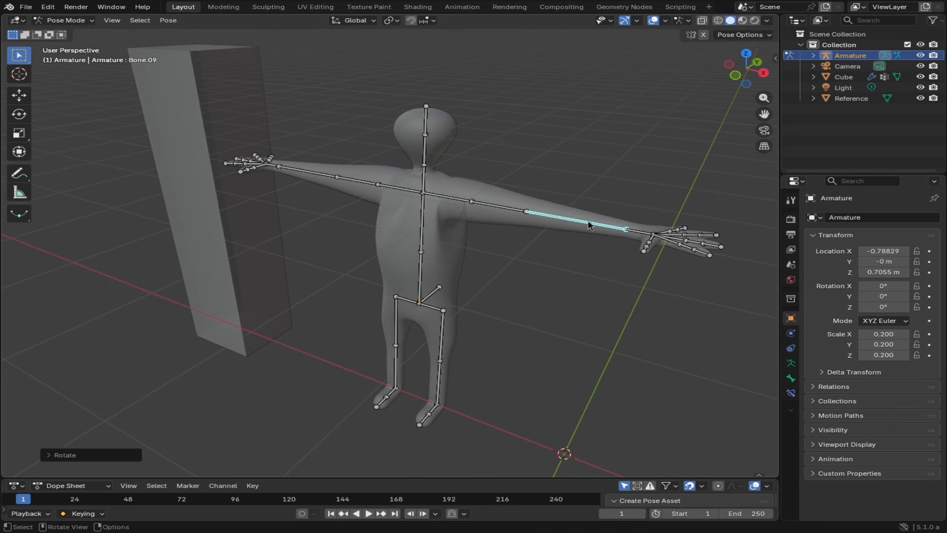
Step: Try rotating the figure's right upper arm bone across the body, and cancel the rotation
middle_drag(501, 261, 560, 260)
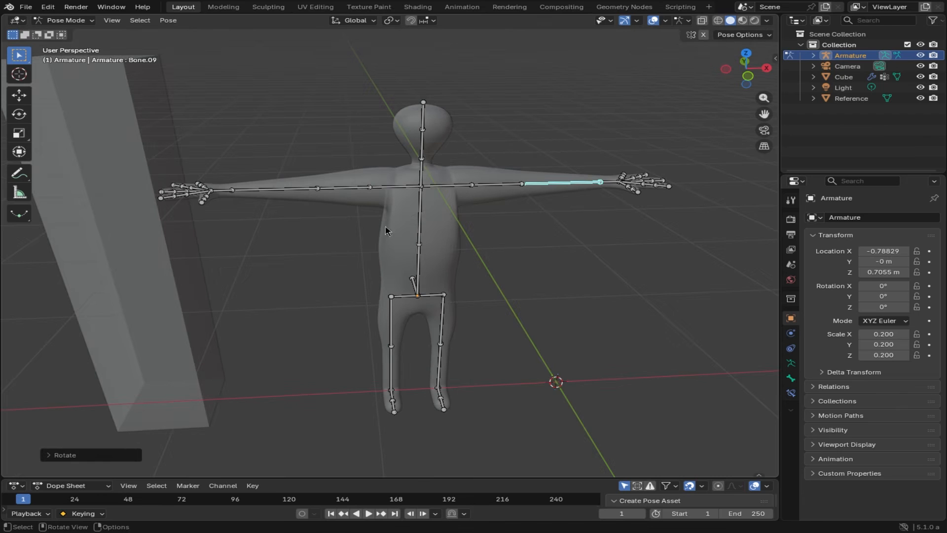
click(359, 192)
key(r)
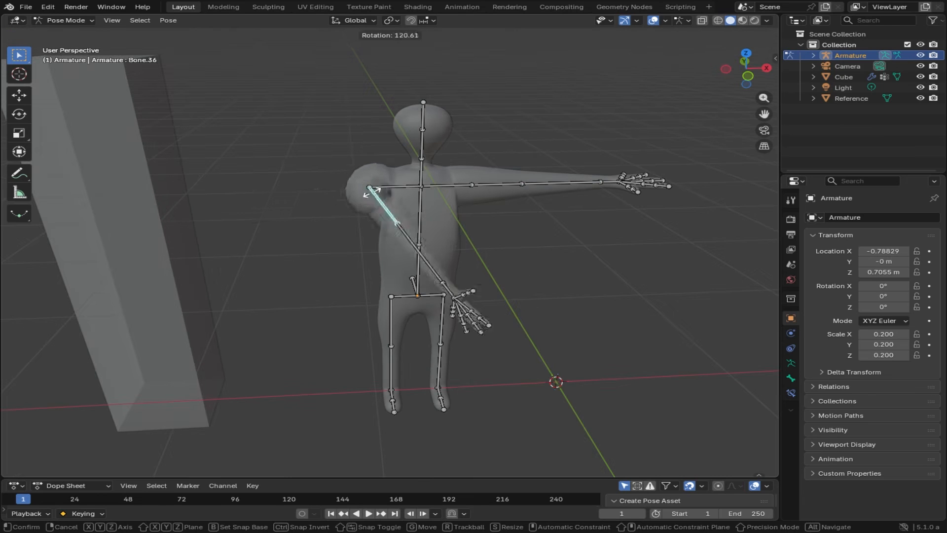
right_click(357, 194)
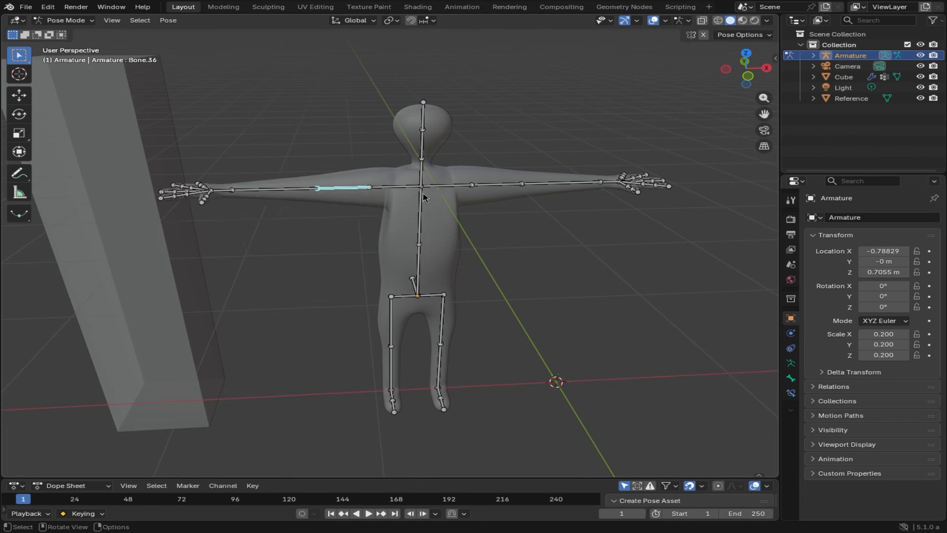
Step: Try rotating the figure's neck bone to tilt the head, and cancel the rotation
middle_drag(423, 197, 365, 197)
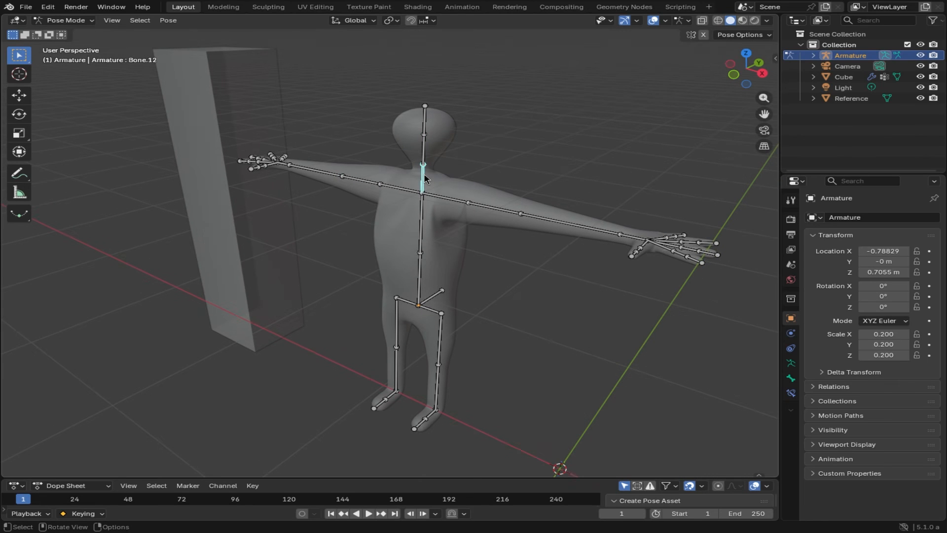
key(r)
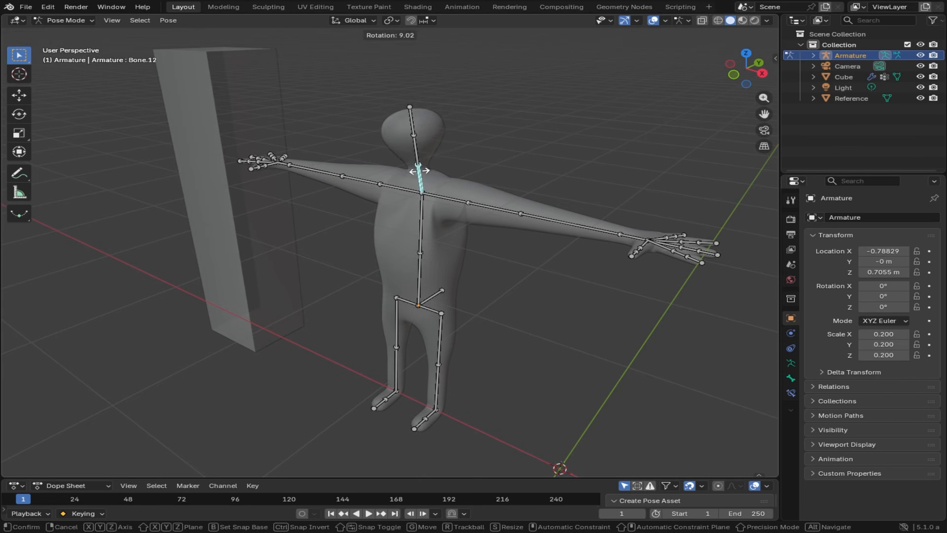
right_click(422, 174)
middle_drag(444, 178, 508, 189)
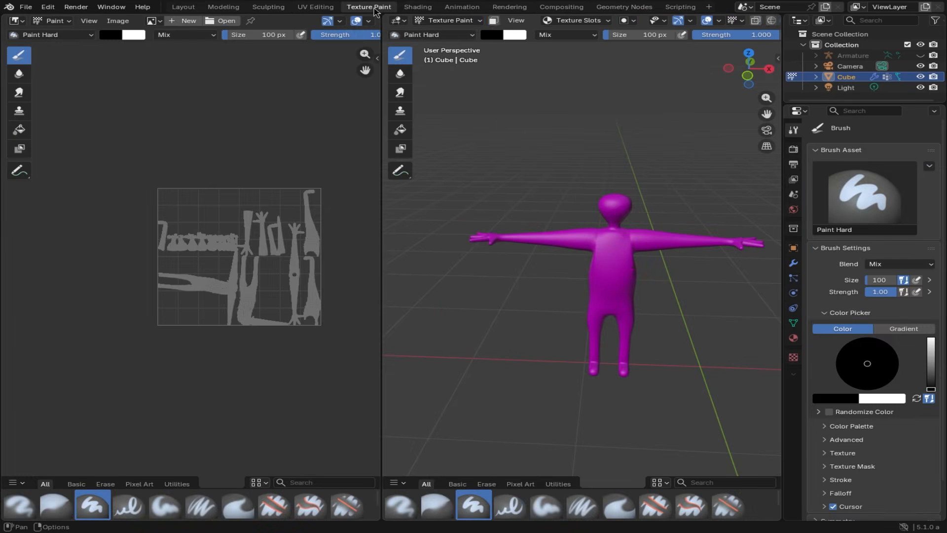
Step: Switch to the Shading workspace and add an Image Texture node beside the Principled BSDF in the figure's material
click(375, 8)
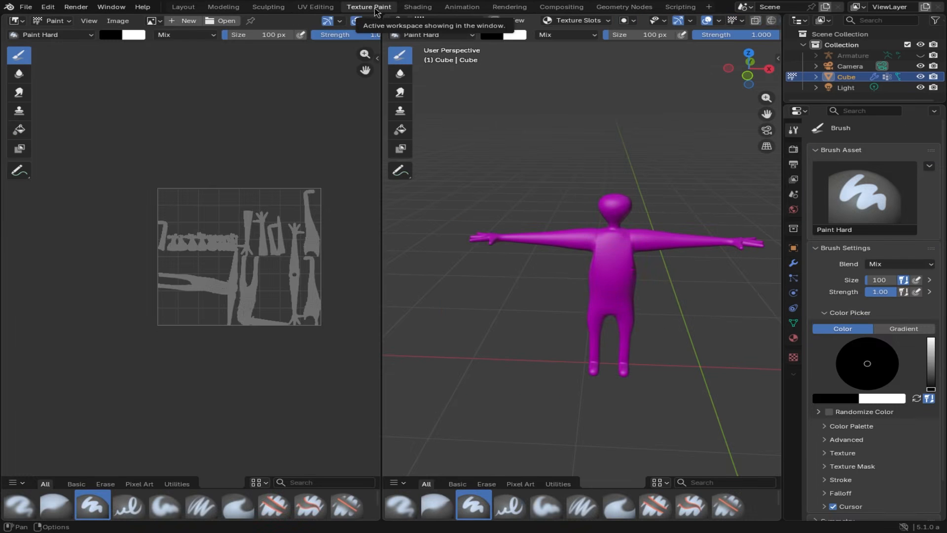
click(409, 9)
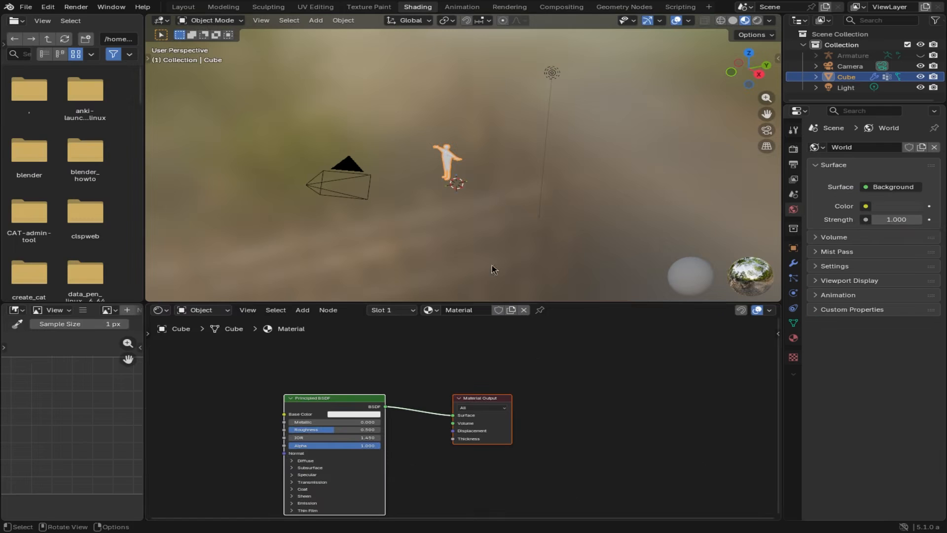
middle_drag(283, 359, 421, 355)
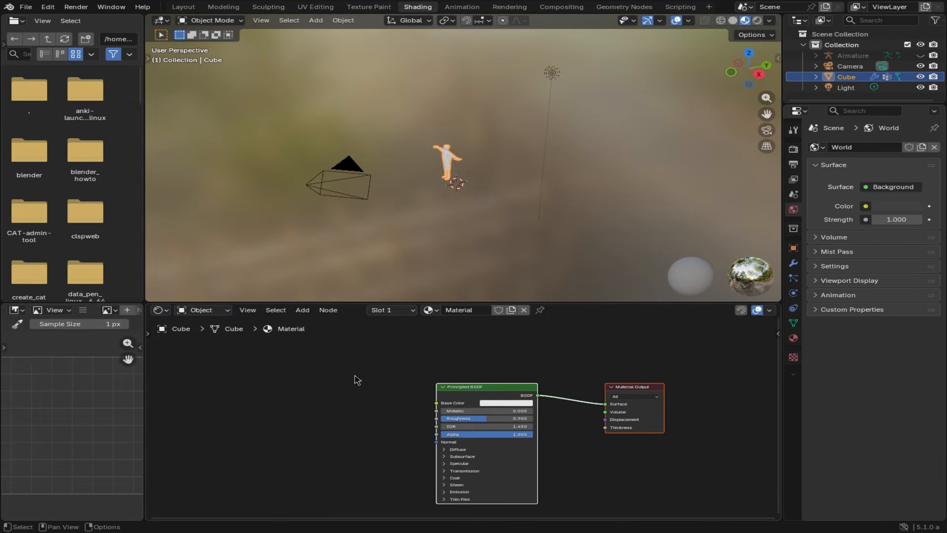
key(shift+a)
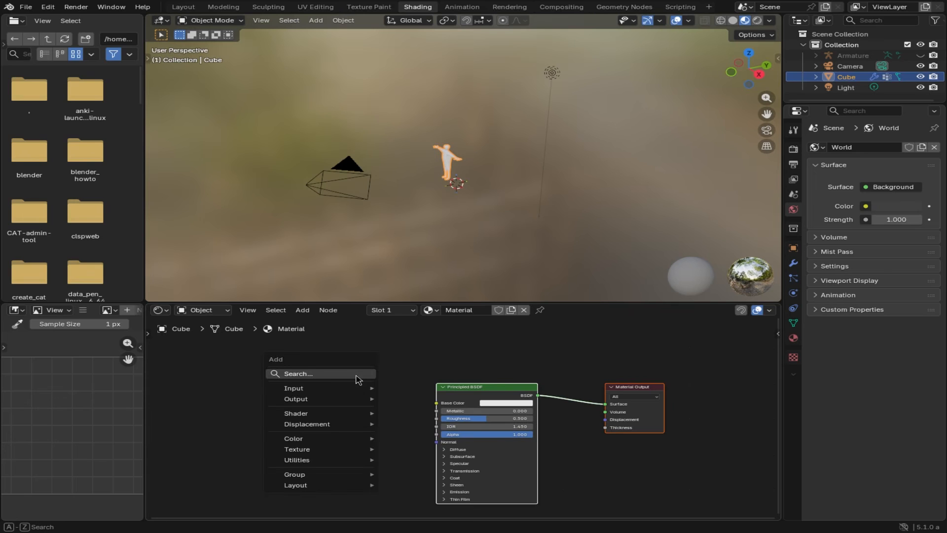
click(340, 374)
text(textu)
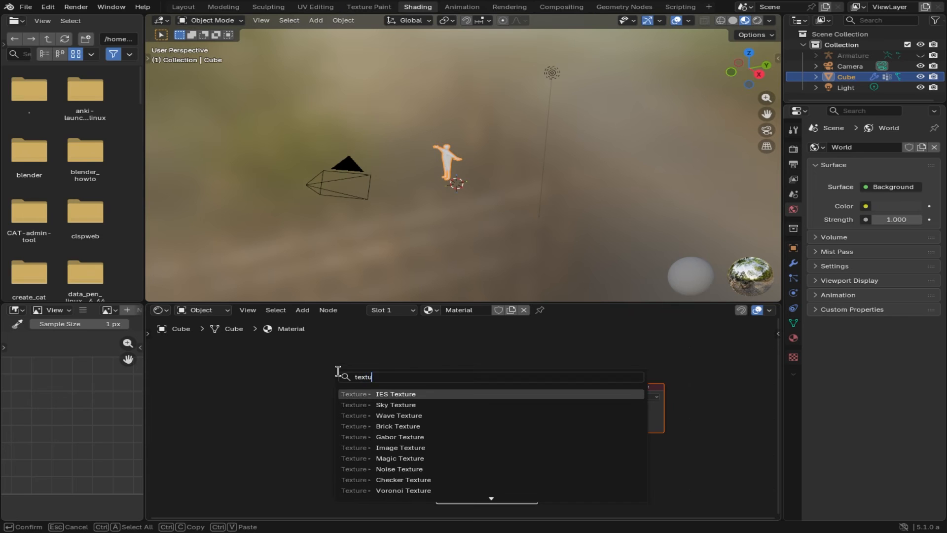
text(re imag)
key(Return)
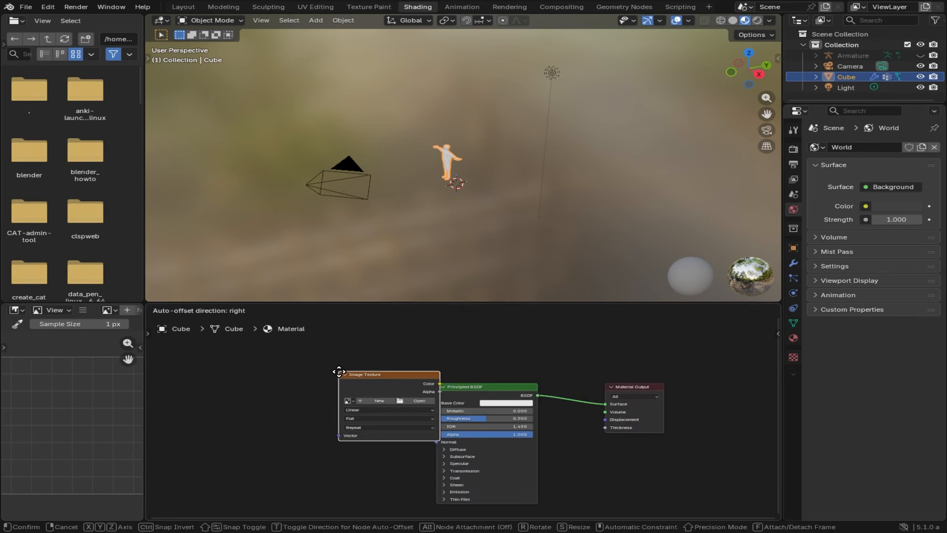
click(279, 350)
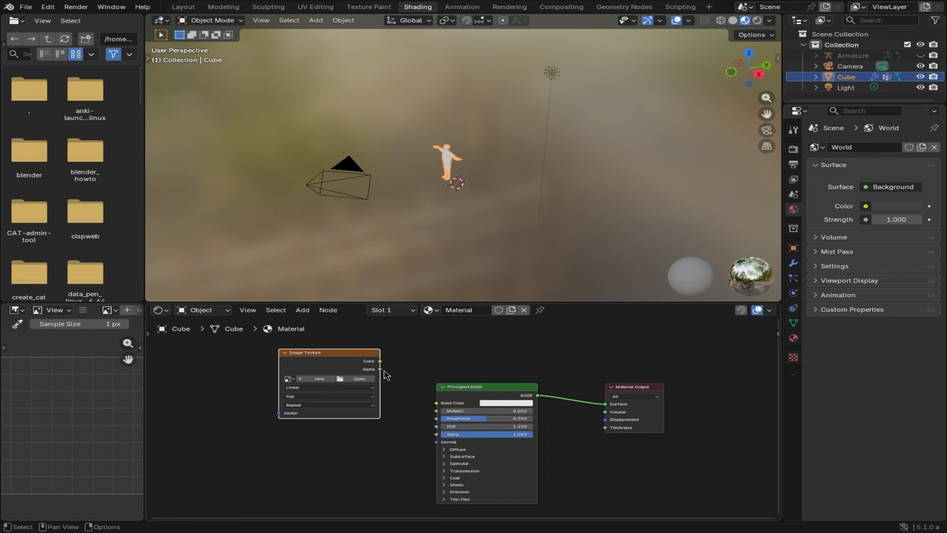
Step: Connect the Image Texture node's Color output to the Base Color input of the Principled BSDF
drag(380, 361, 431, 404)
middle_drag(479, 197, 521, 207)
scroll(462, 172, up, 8)
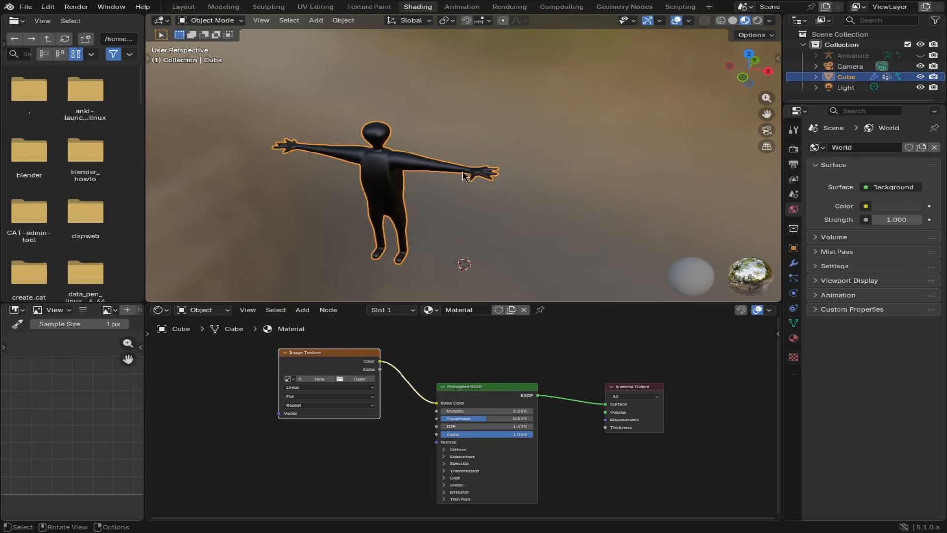
middle_drag(462, 172, 427, 203)
scroll(426, 187, up, 4)
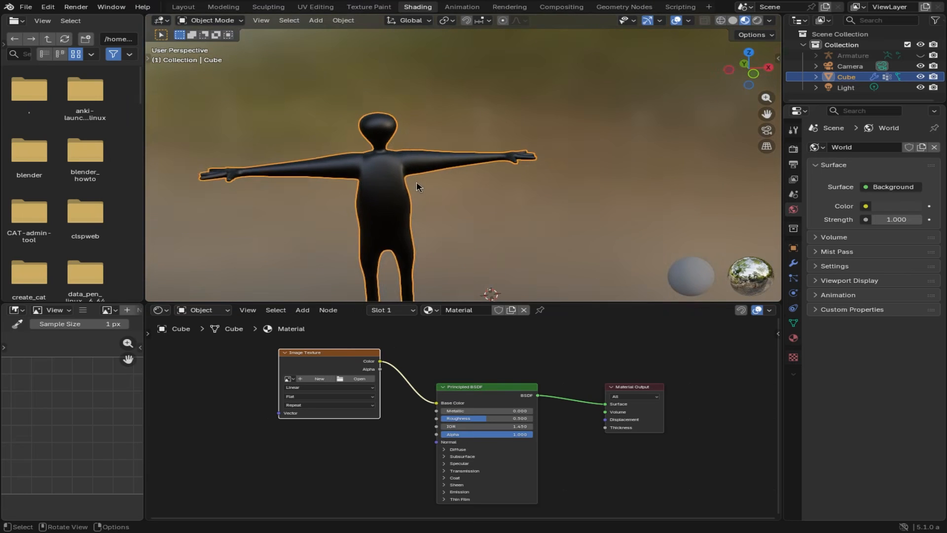
scroll(406, 190, up, 4)
scroll(407, 186, down, 4)
scroll(395, 188, up, 1)
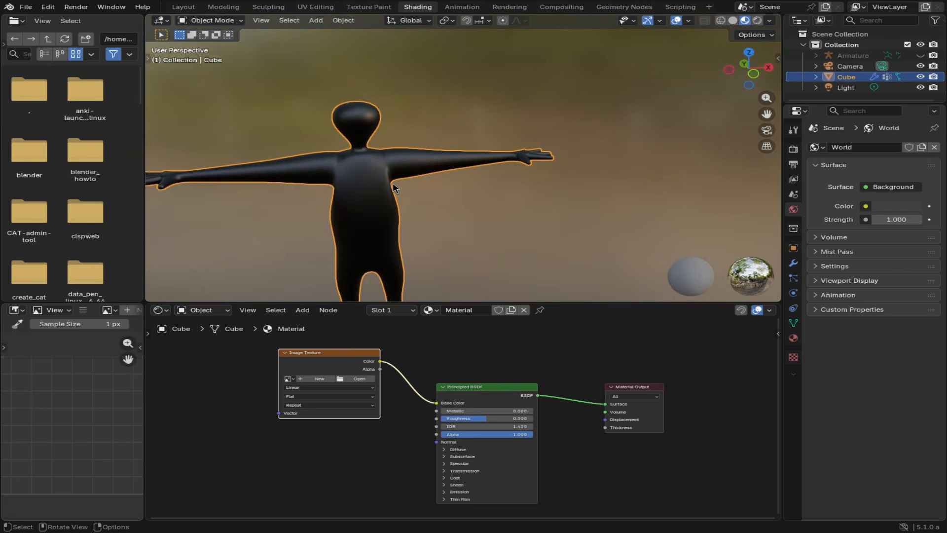
shift+middle_drag(393, 185, 492, 198)
scroll(539, 207, up, 2)
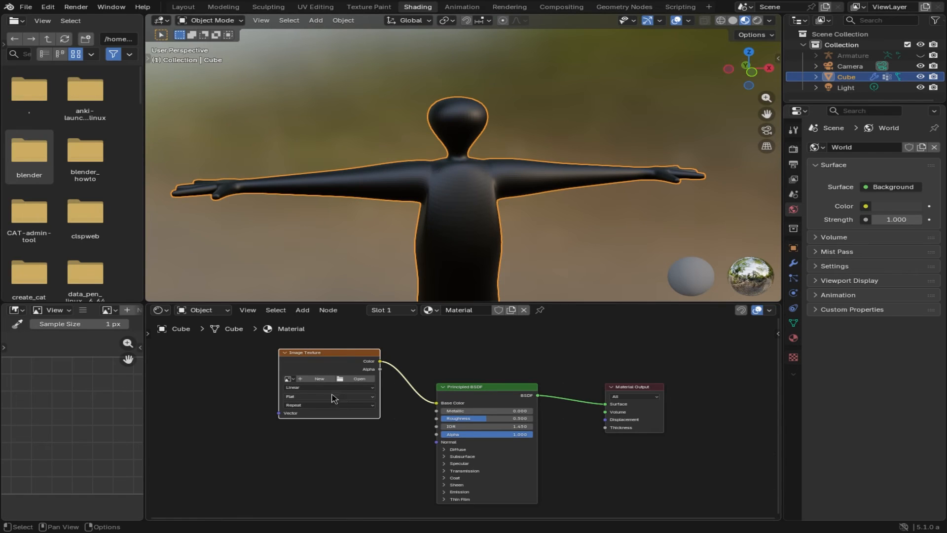
Step: Create a blank 1024 × 1024 px image named Baddy2 in the Image Texture node and save the file
click(319, 379)
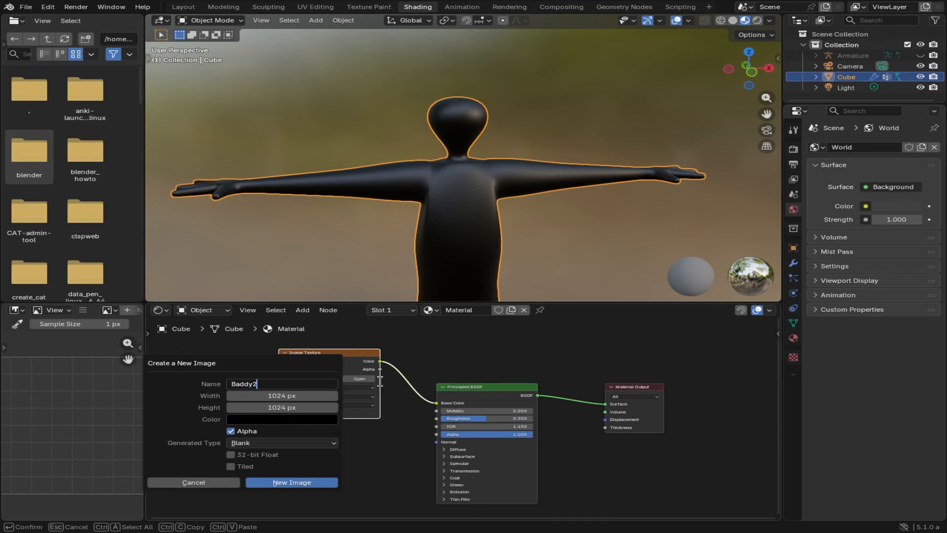
click(303, 483)
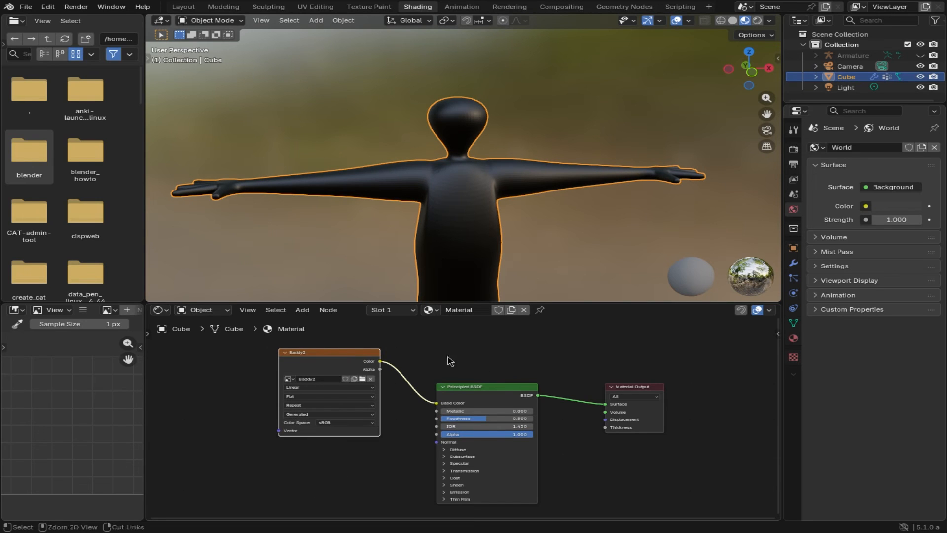
key(ctrl+s)
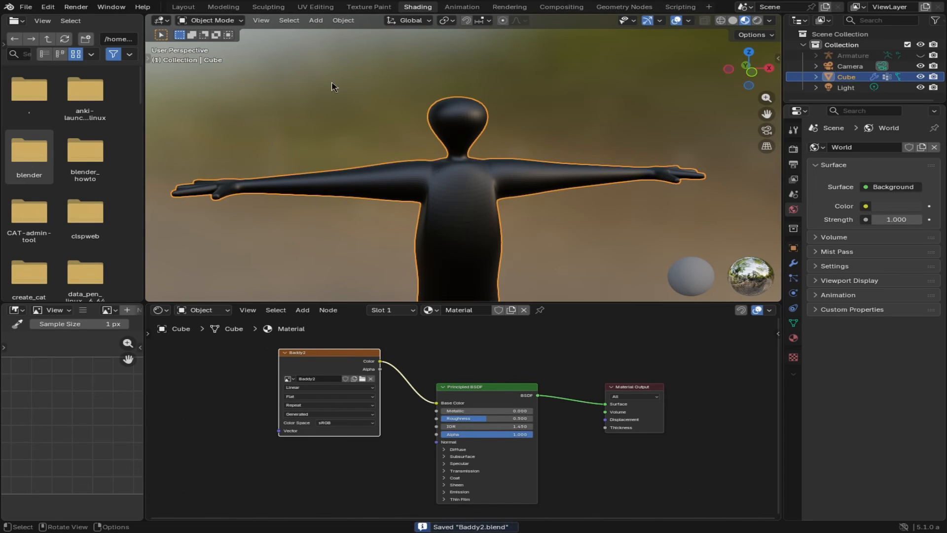
Step: In the Texture Paint workspace, set the brush colour to white and paint over the whole Baddy2 image, covering every UV island
click(369, 7)
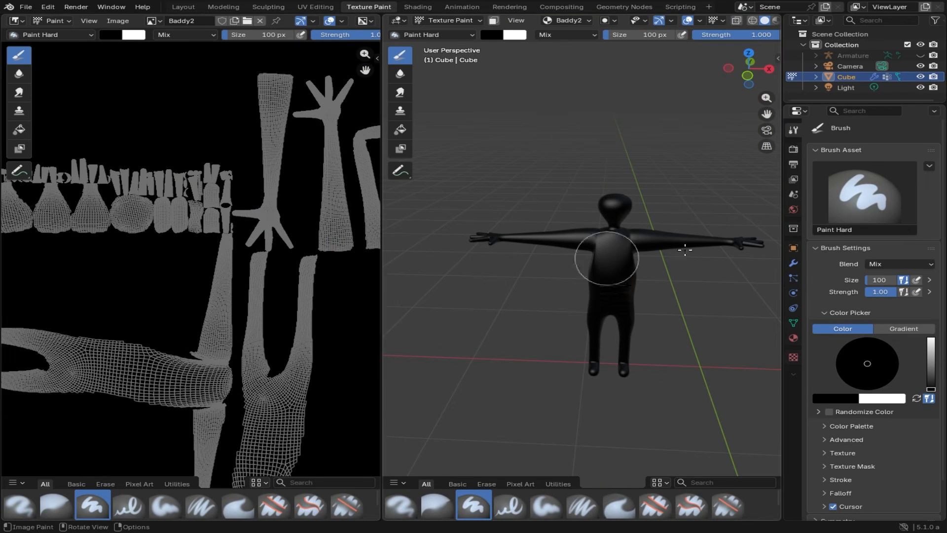
drag(932, 365, 931, 338)
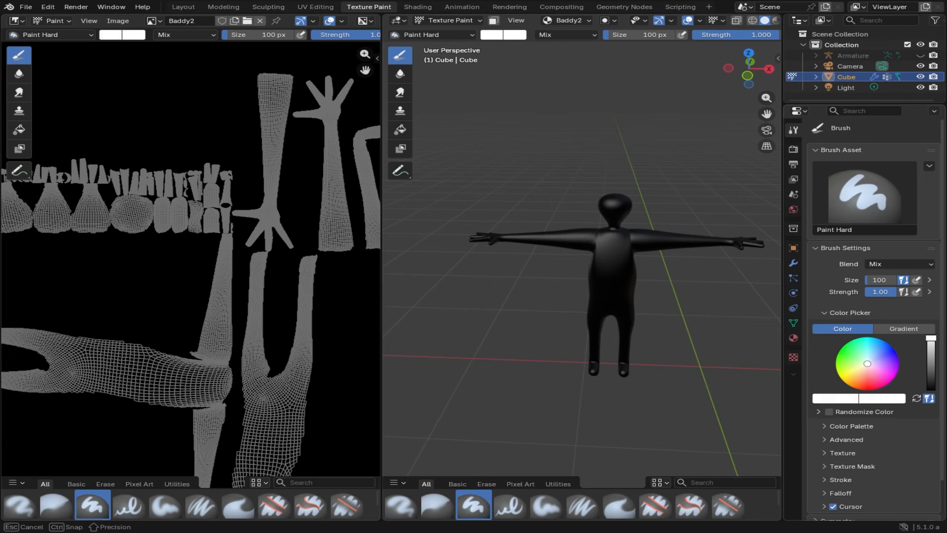
mouse_move(609, 275)
mouse_down()
mouse_move(634, 271)
mouse_move(624, 254)
mouse_move(493, 249)
mouse_move(673, 201)
mouse_move(612, 211)
mouse_up()
mouse_move(98, 197)
mouse_down()
mouse_move(74, 374)
mouse_move(31, 276)
mouse_move(44, 430)
mouse_move(169, 457)
mouse_move(363, 452)
mouse_move(341, 429)
mouse_move(133, 412)
mouse_move(327, 334)
mouse_move(301, 267)
mouse_move(350, 202)
mouse_move(330, 135)
mouse_move(207, 74)
mouse_move(295, 63)
mouse_move(372, 192)
mouse_move(367, 434)
mouse_up()
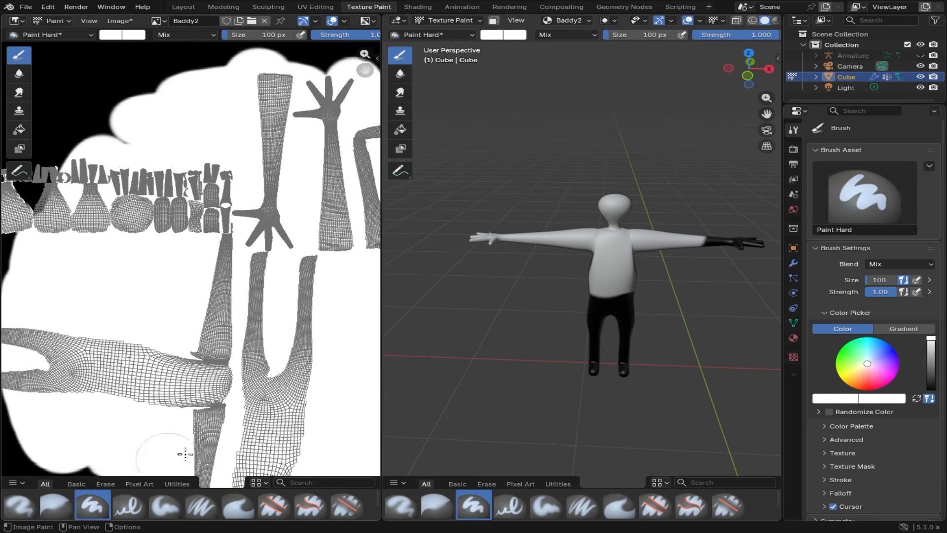
mouse_move(185, 453)
mouse_down()
mouse_move(29, 429)
mouse_move(15, 207)
mouse_move(217, 54)
mouse_move(385, 58)
mouse_move(158, 106)
mouse_move(74, 148)
mouse_move(104, 123)
mouse_up()
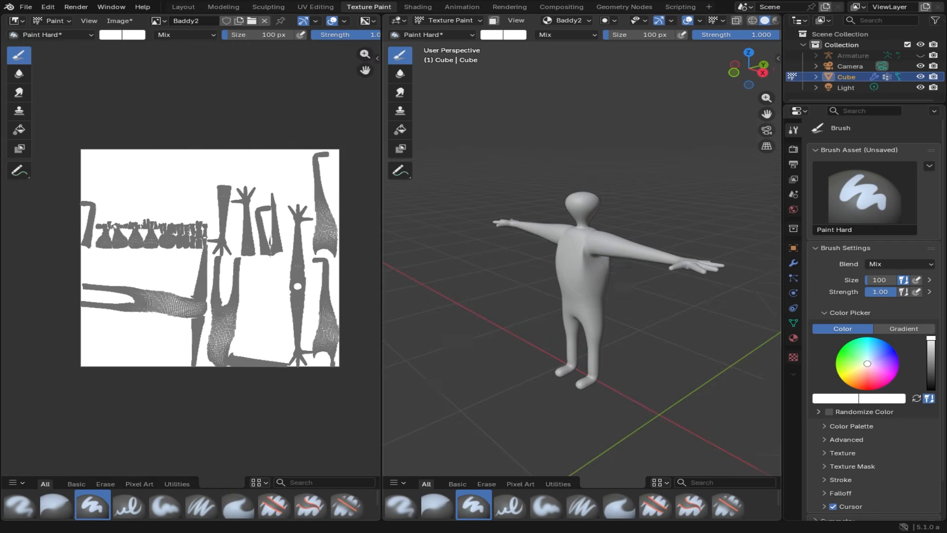
Step: Set the brush colour to pale lilac and paint the figure's head and neck from the front and the back
scroll(612, 228, up, 3)
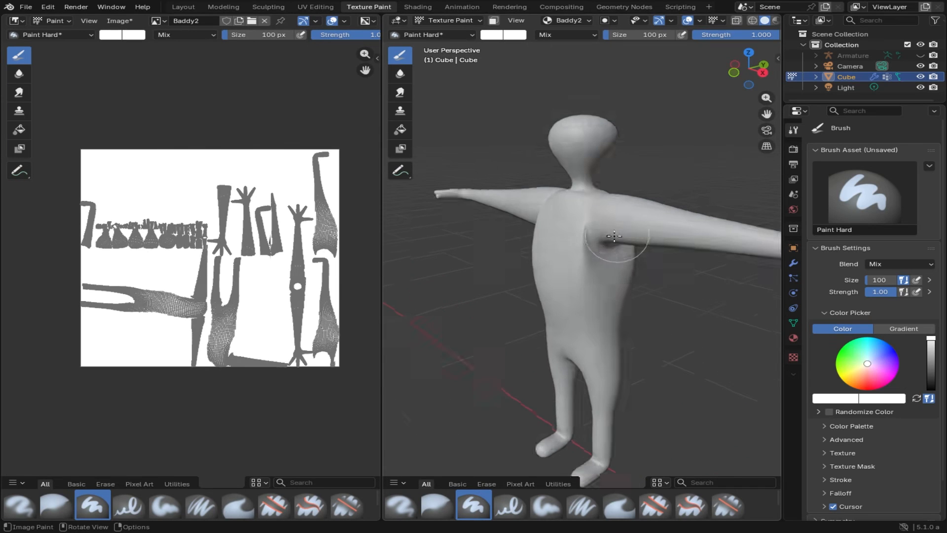
scroll(614, 239, down, 2)
middle_drag(606, 239, 769, 300)
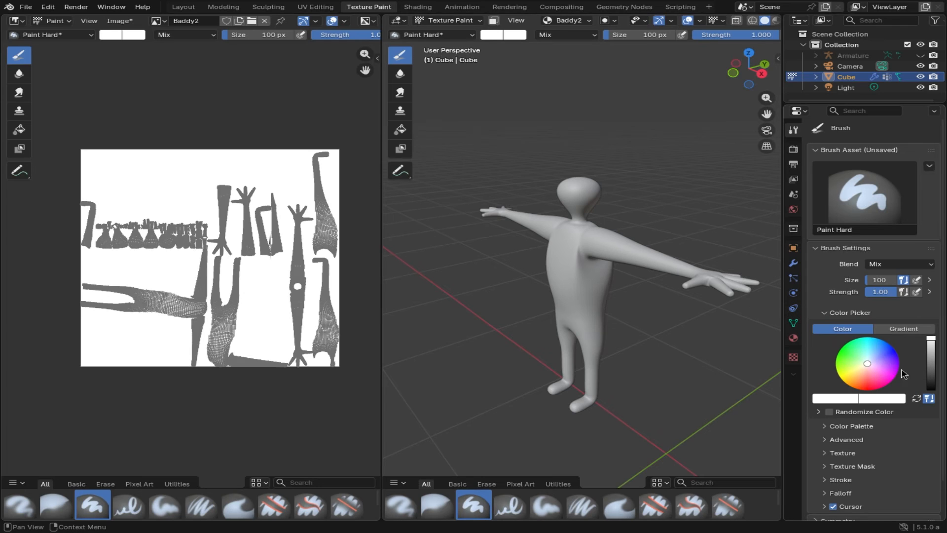
drag(890, 371, 872, 364)
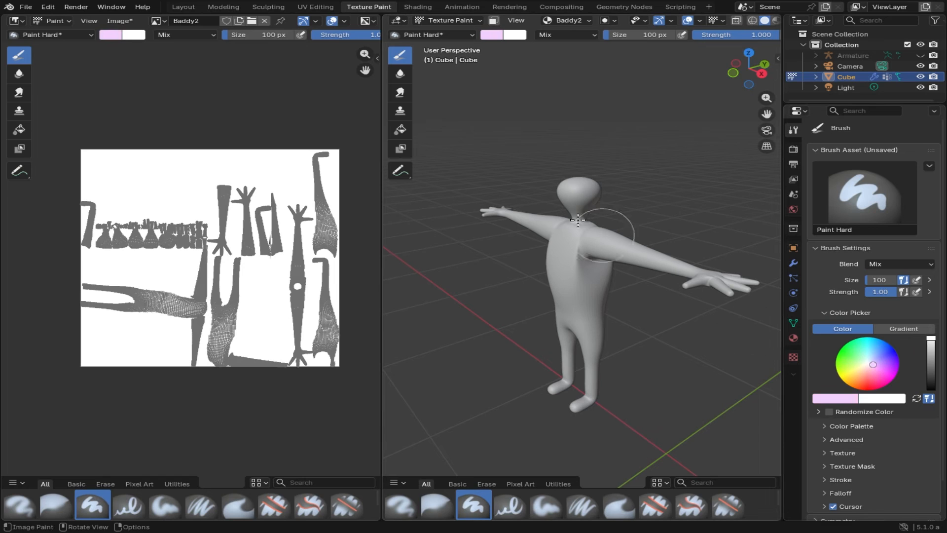
drag(581, 193, 583, 193)
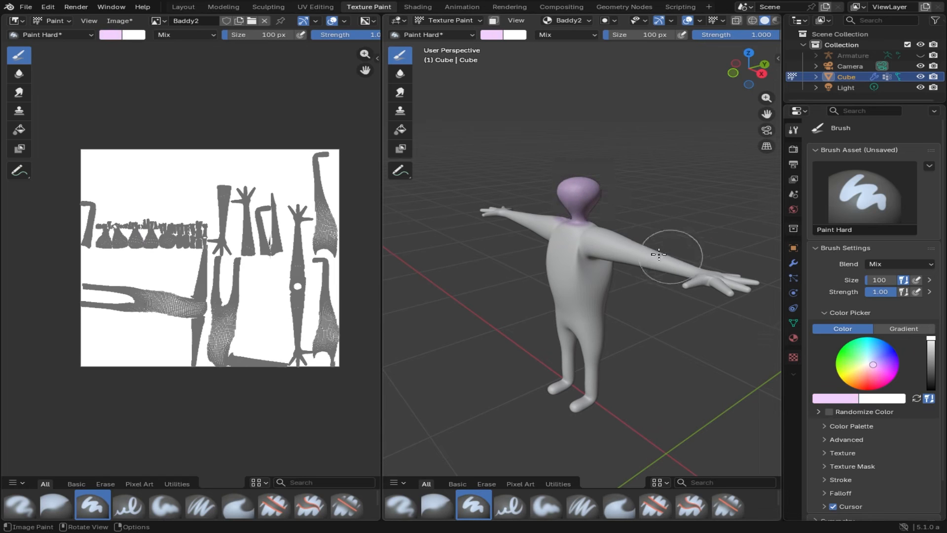
mouse_move(658, 254)
middle_down()
mouse_move(543, 182)
mouse_move(488, 194)
middle_up()
drag(567, 184, 555, 177)
mouse_move(555, 177)
middle_down()
mouse_move(467, 191)
mouse_move(673, 191)
mouse_move(592, 196)
middle_up()
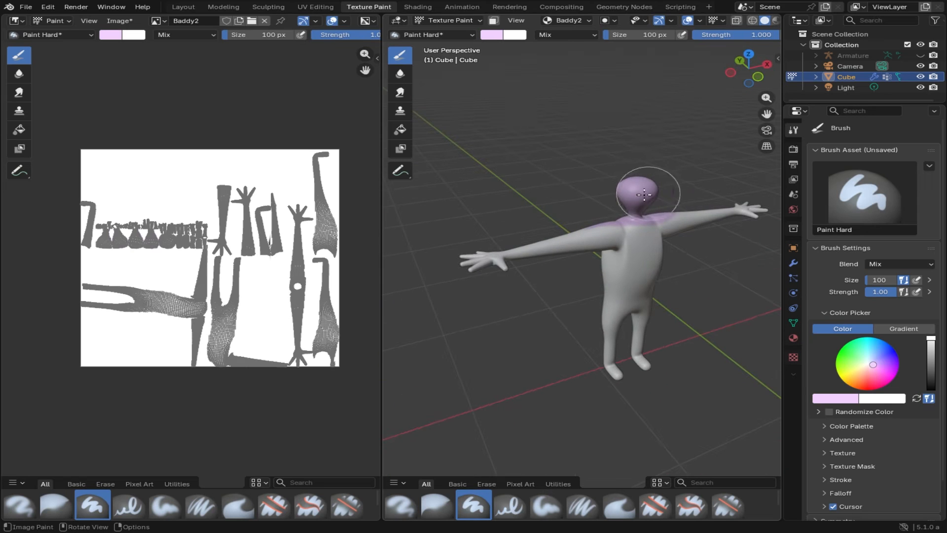
Step: Paint both of the figure's hands up to the wrists in pale lilac, covering their upper and under sides
mouse_move(489, 256)
mouse_down()
mouse_move(490, 281)
mouse_move(482, 271)
mouse_up()
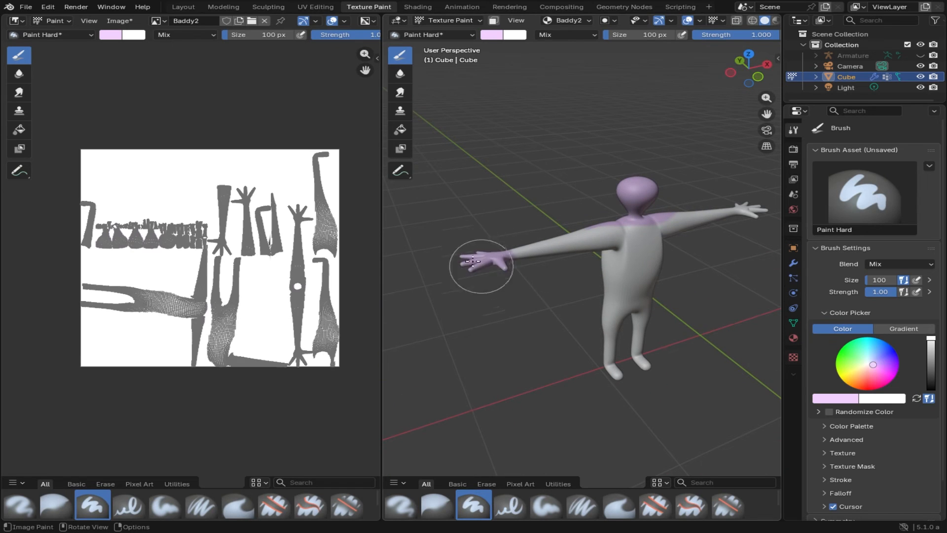
mouse_move(753, 205)
mouse_down()
mouse_move(744, 205)
mouse_move(744, 220)
mouse_up()
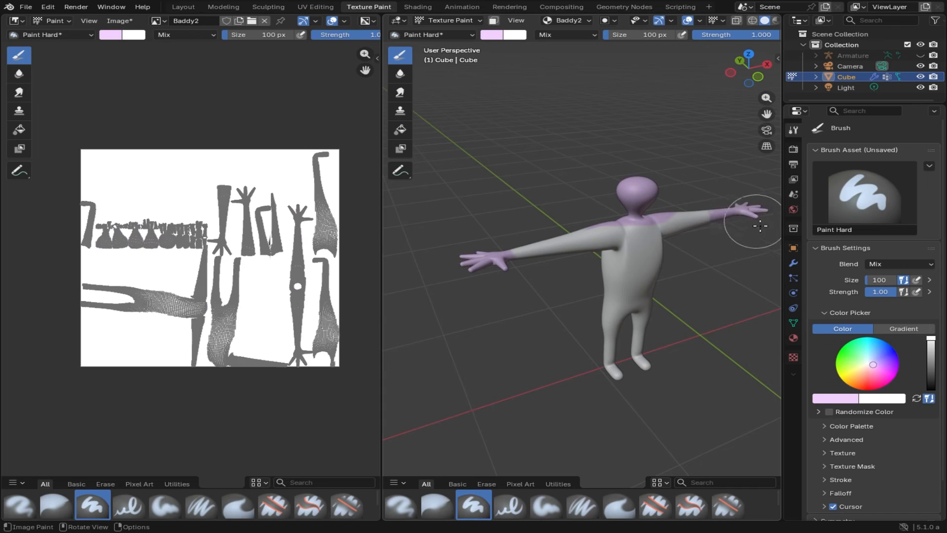
mouse_move(744, 220)
middle_down()
mouse_move(688, 150)
mouse_move(701, 163)
middle_up()
drag(739, 200, 745, 199)
mouse_move(483, 227)
mouse_down()
mouse_move(478, 243)
mouse_move(469, 226)
mouse_up()
mouse_move(469, 226)
middle_down()
mouse_move(555, 282)
mouse_move(585, 363)
mouse_move(567, 353)
middle_up()
middle_drag(575, 313, 730, 316)
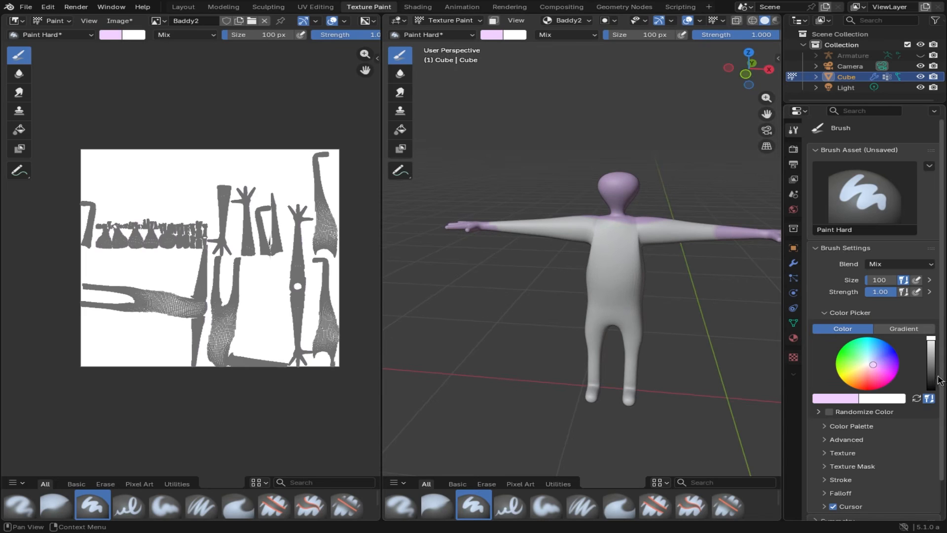
Step: Set the brush colour to dark grey and paint trousers over both legs and feet from the waist down, on all sides
drag(931, 376, 933, 375)
drag(874, 368, 867, 365)
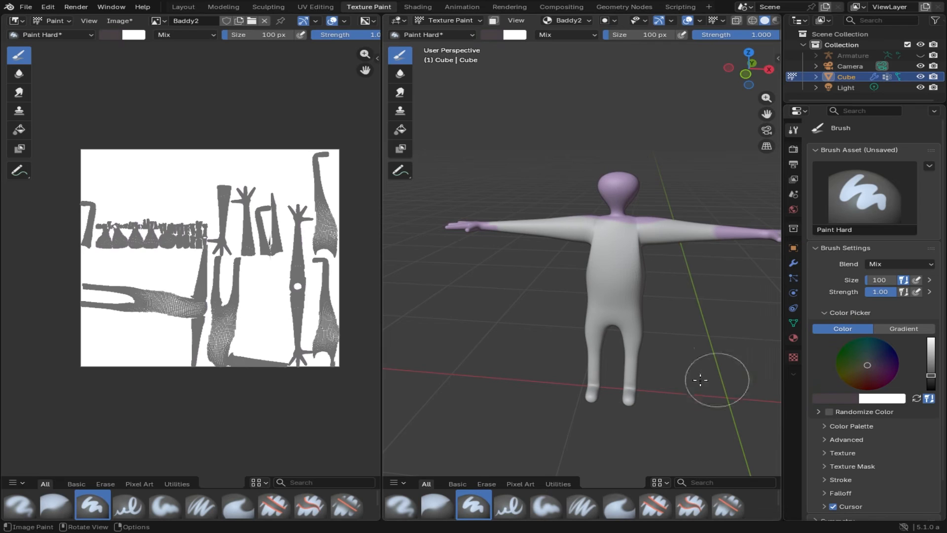
mouse_move(587, 339)
mouse_down()
mouse_move(571, 323)
mouse_move(638, 321)
mouse_move(570, 317)
mouse_move(642, 320)
mouse_move(596, 332)
mouse_move(579, 383)
mouse_move(633, 396)
mouse_up()
mouse_move(666, 363)
middle_down()
mouse_move(539, 363)
mouse_move(508, 391)
middle_up()
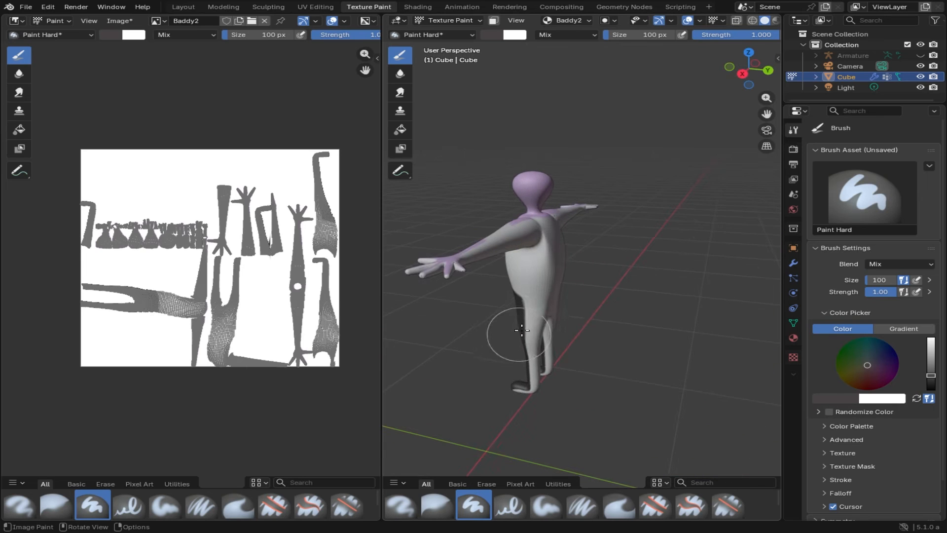
mouse_move(507, 391)
mouse_down()
mouse_move(523, 318)
mouse_move(583, 312)
mouse_move(532, 355)
mouse_move(518, 387)
mouse_up()
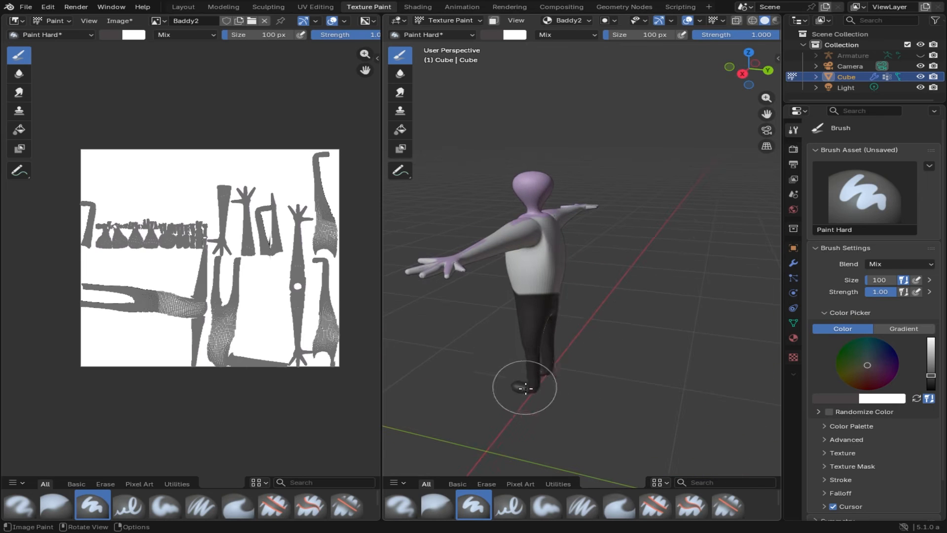
mouse_move(518, 387)
middle_down()
mouse_move(566, 353)
mouse_move(518, 324)
middle_up()
mouse_move(518, 323)
mouse_down()
mouse_move(556, 349)
mouse_move(565, 301)
mouse_move(498, 306)
mouse_move(601, 296)
mouse_up()
mouse_move(600, 296)
middle_down()
mouse_move(503, 317)
mouse_move(554, 302)
middle_up()
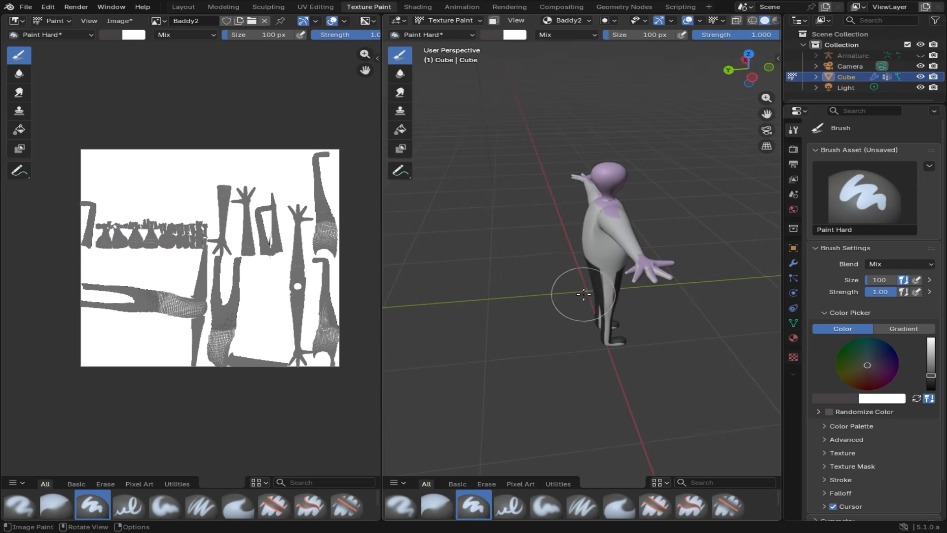
mouse_move(636, 293)
mouse_down()
mouse_move(651, 275)
mouse_move(585, 296)
mouse_move(602, 334)
mouse_move(640, 349)
mouse_up()
mouse_move(667, 334)
middle_down()
mouse_move(525, 323)
mouse_move(533, 315)
middle_up()
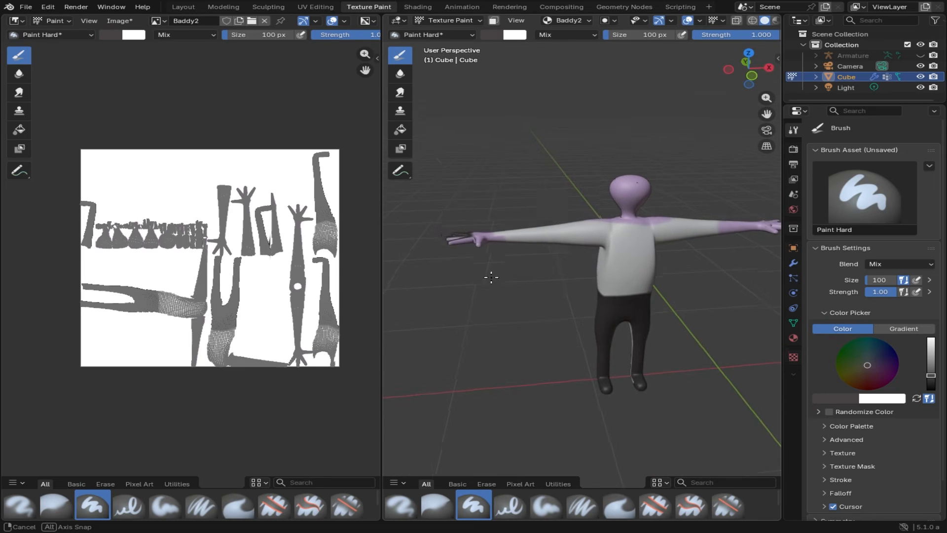
Step: Set the brush colour to light pinkish grey and paint a long-sleeved shirt over the figure's torso and arms
middle_drag(490, 275, 532, 305)
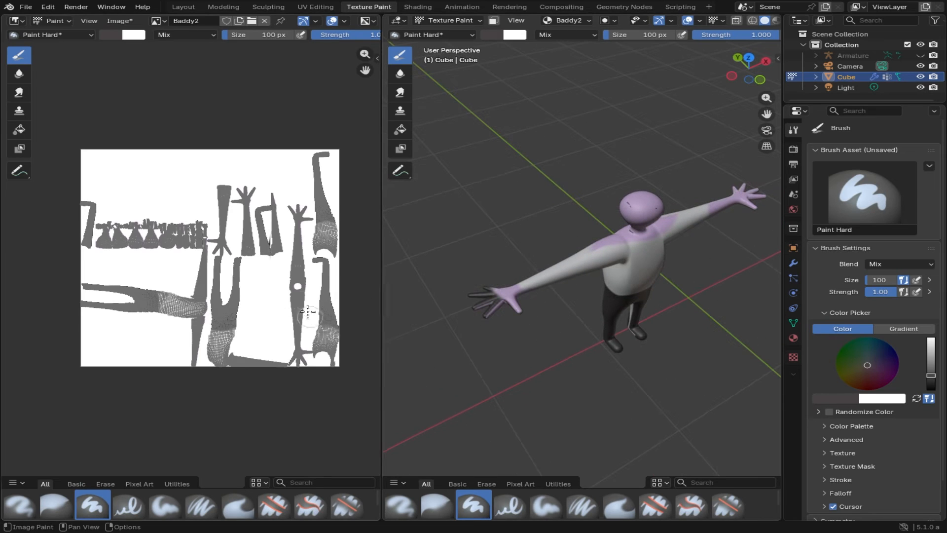
scroll(212, 283, up, 2)
scroll(215, 285, down, 5)
scroll(256, 277, up, 8)
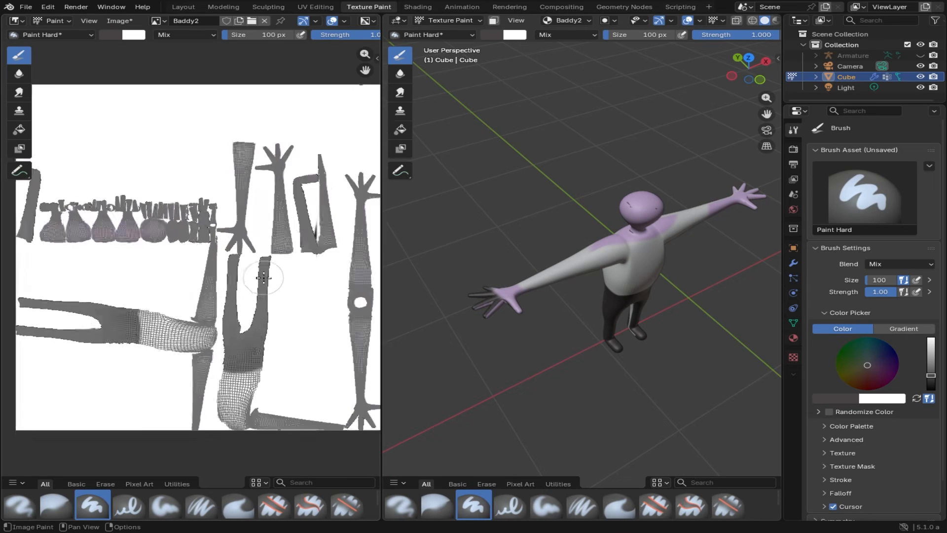
scroll(269, 275, down, 3)
middle_drag(556, 313, 533, 289)
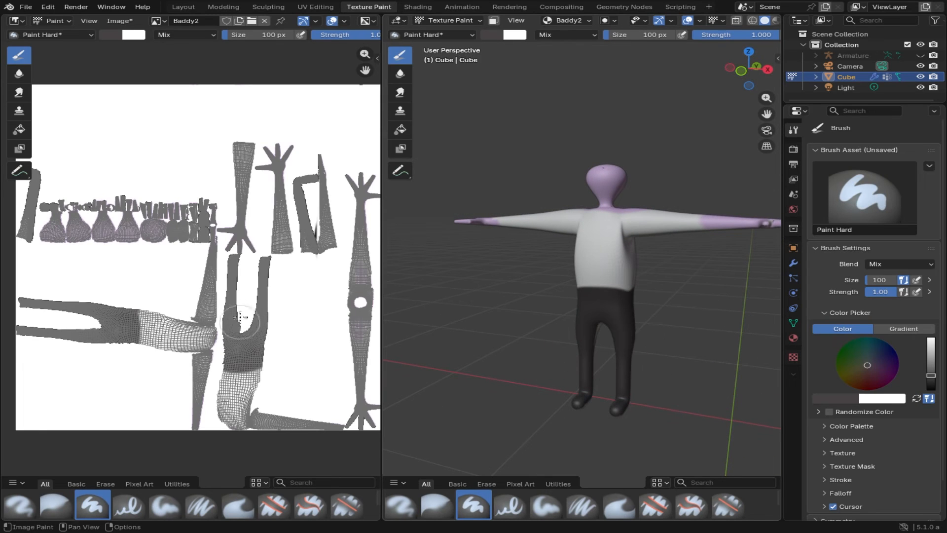
drag(932, 373, 931, 349)
mouse_move(584, 241)
mouse_down()
mouse_move(635, 249)
mouse_move(571, 261)
mouse_move(634, 270)
mouse_move(634, 254)
mouse_move(510, 221)
mouse_move(687, 220)
mouse_move(555, 238)
mouse_move(719, 220)
mouse_move(621, 248)
mouse_up()
middle_drag(621, 248, 529, 312)
drag(519, 283, 739, 287)
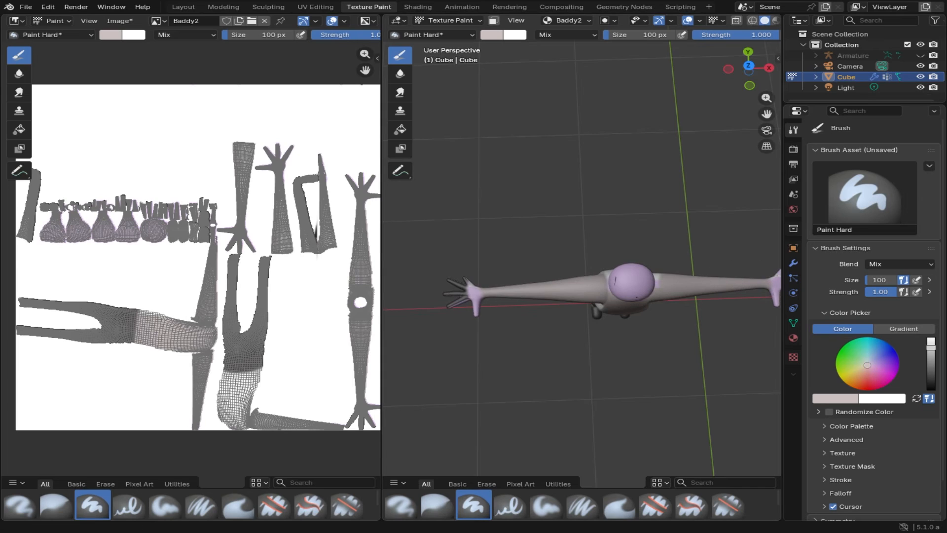
middle_drag(508, 276, 507, 339)
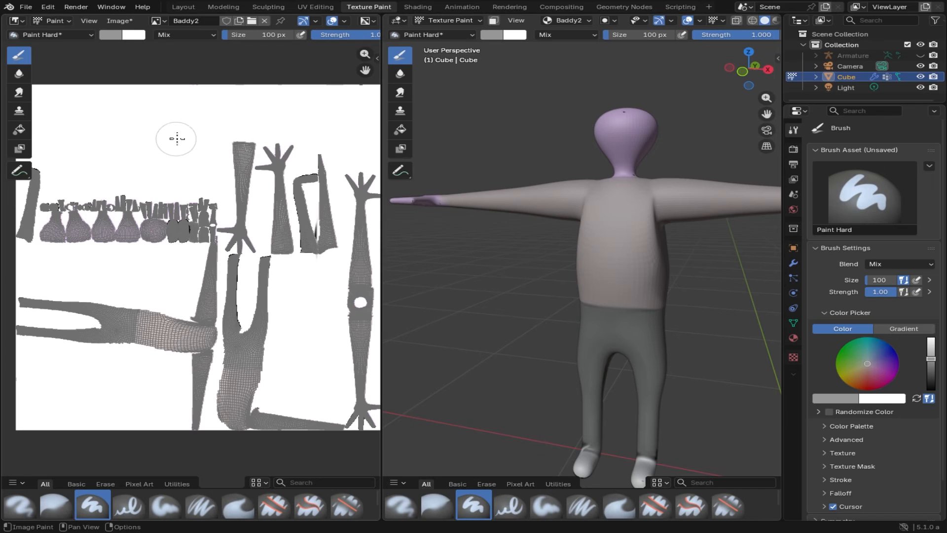
Step: Examine how the painted colours cover the UV islands of the Baddy2 image and the figure
scroll(176, 139, down, 2)
scroll(203, 155, up, 3)
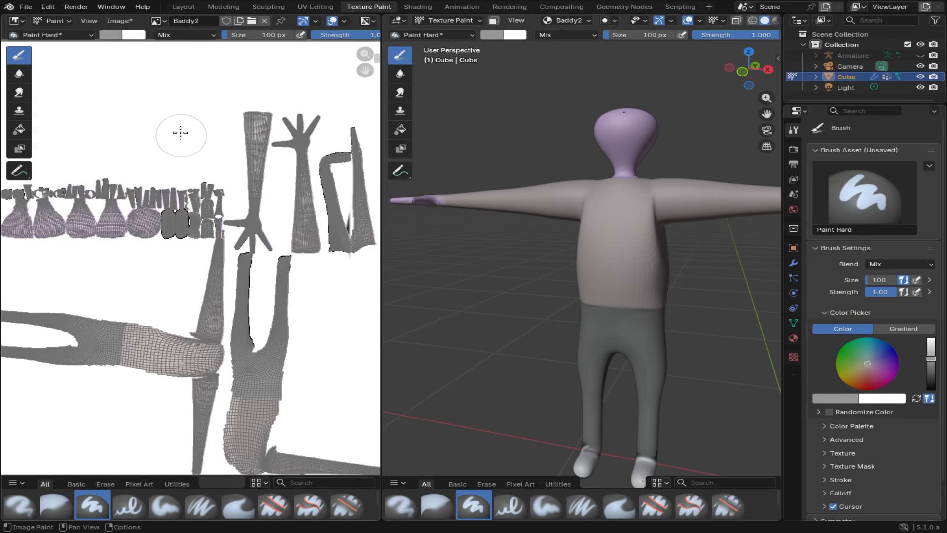
middle_drag(185, 131, 260, 157)
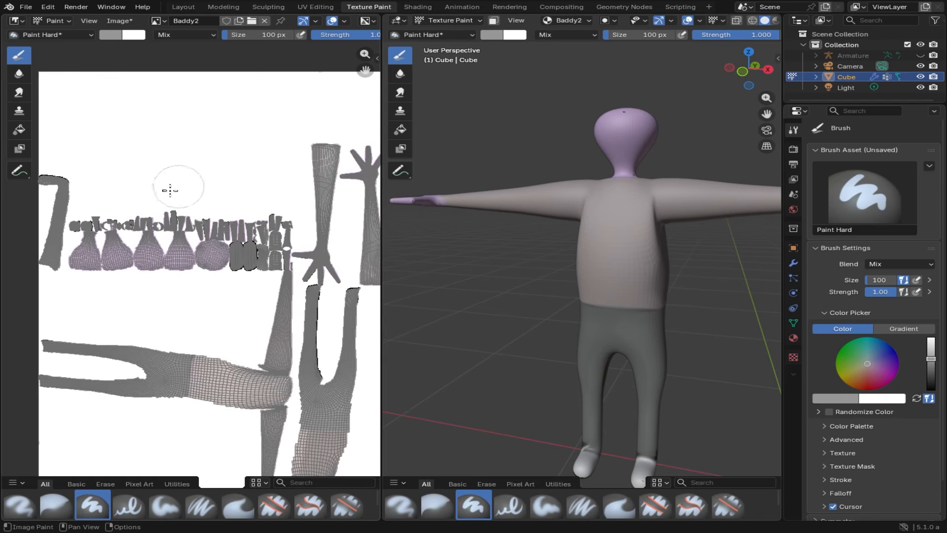
middle_drag(301, 298, 339, 301)
scroll(276, 273, down, 4)
scroll(276, 272, up, 2)
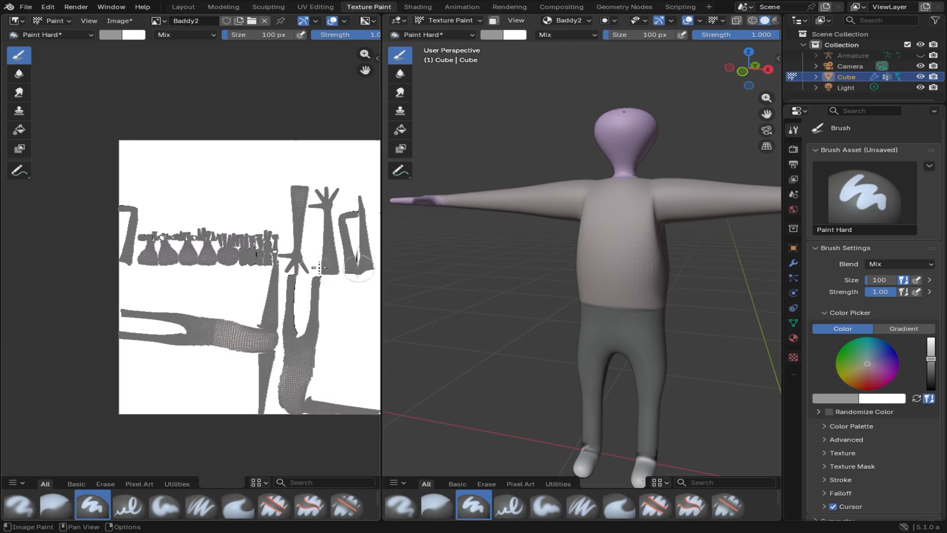
middle_drag(318, 267, 139, 262)
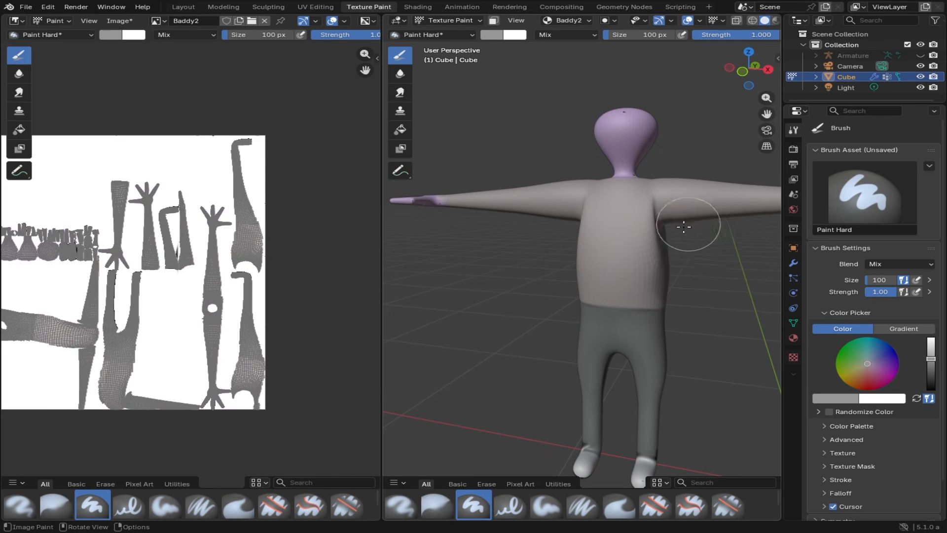
mouse_move(684, 227)
middle_down()
mouse_move(599, 290)
mouse_move(513, 260)
mouse_move(571, 270)
mouse_move(672, 262)
mouse_move(598, 243)
middle_up()
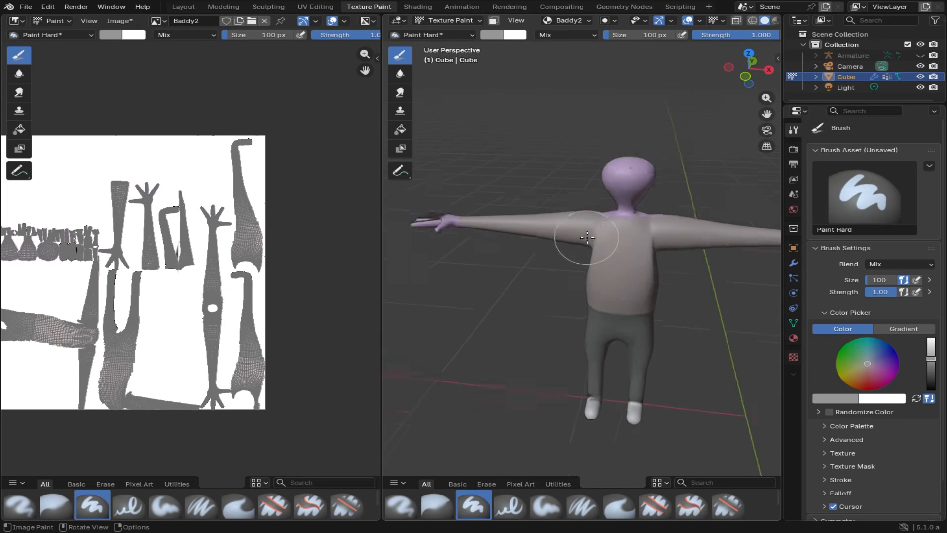
Step: In the front view, set the brush colour to near-black and dab two round eyes side by side on the head
scroll(587, 237, up, 2)
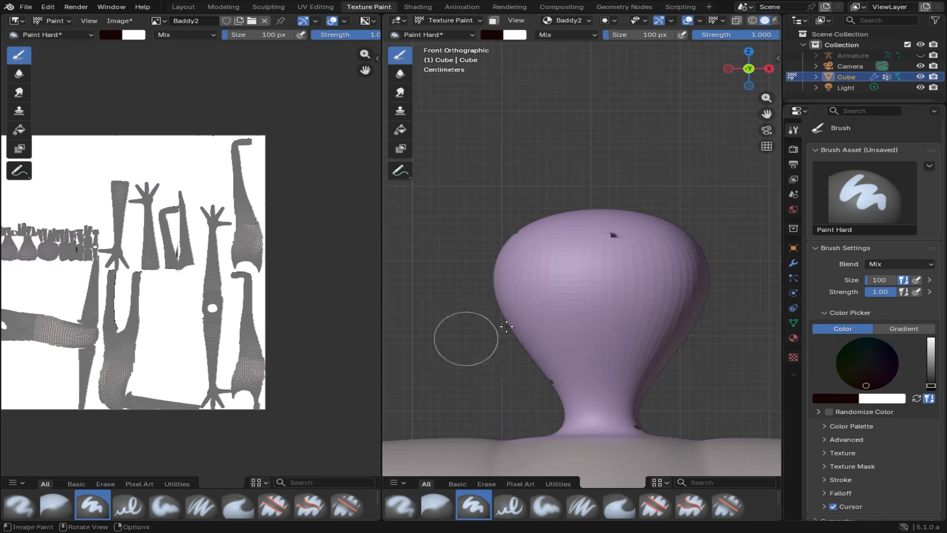
click(567, 280)
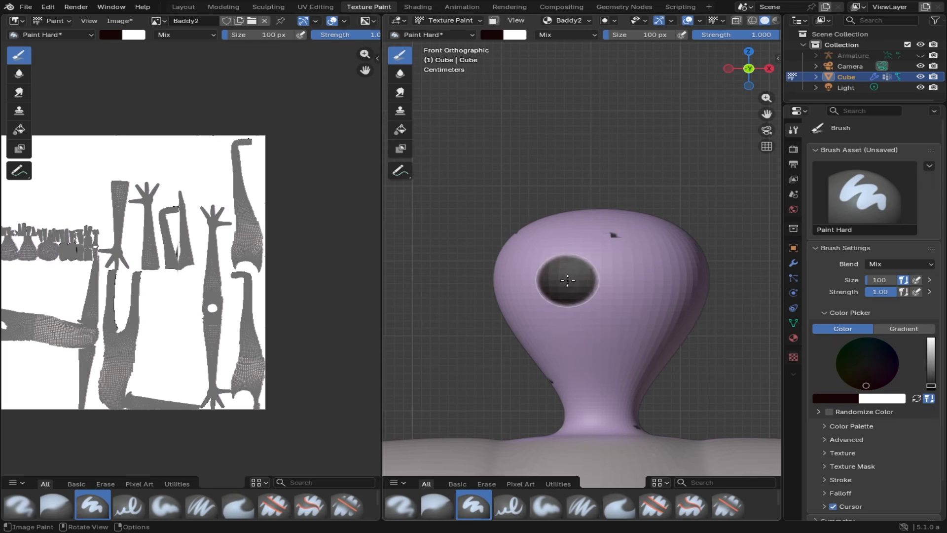
click(645, 282)
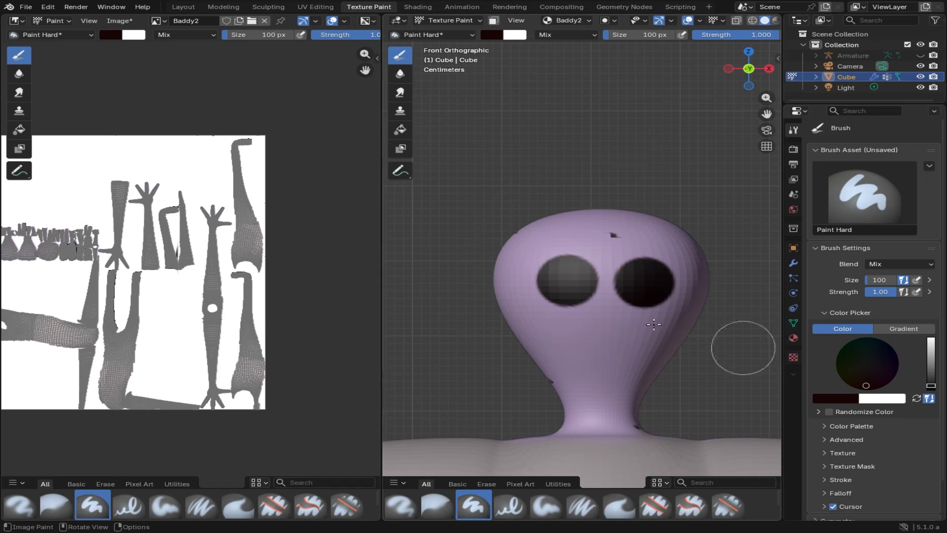
Step: Set the brush size to 25 px and its colour to off-white, and fill the inside of both black eyes
drag(931, 385, 931, 340)
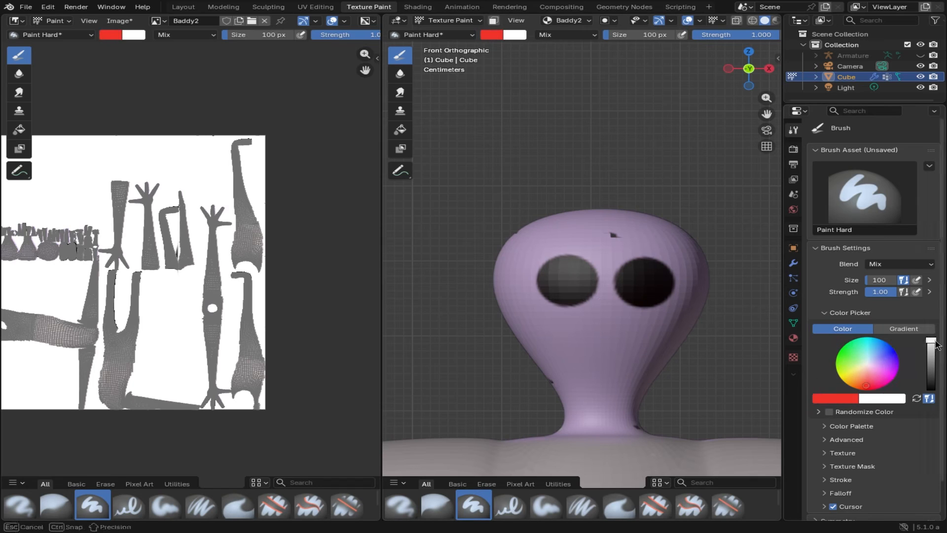
click(896, 353)
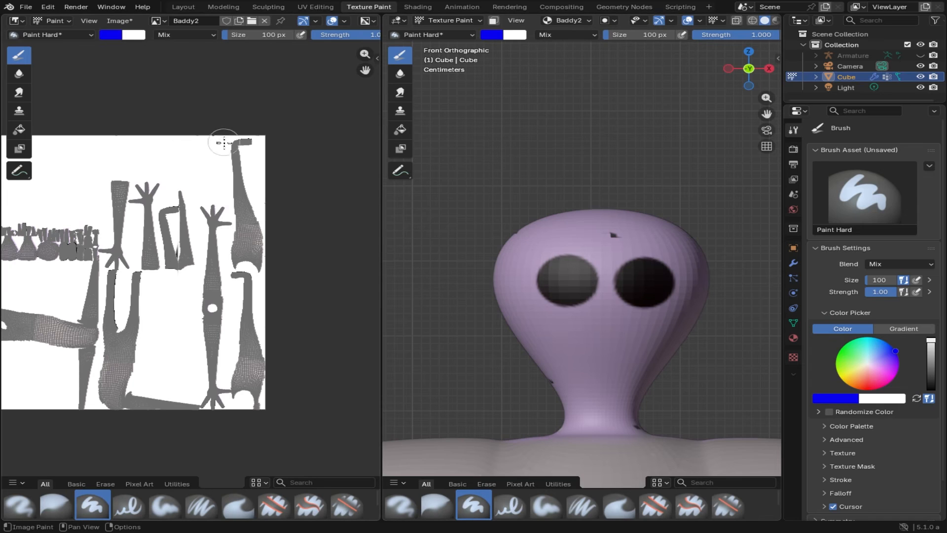
scroll(220, 142, down, 2)
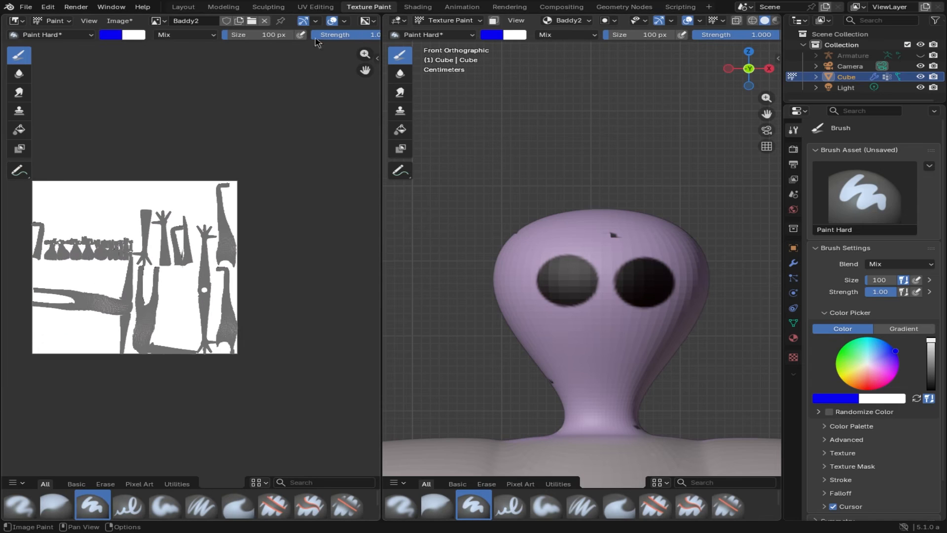
click(274, 32)
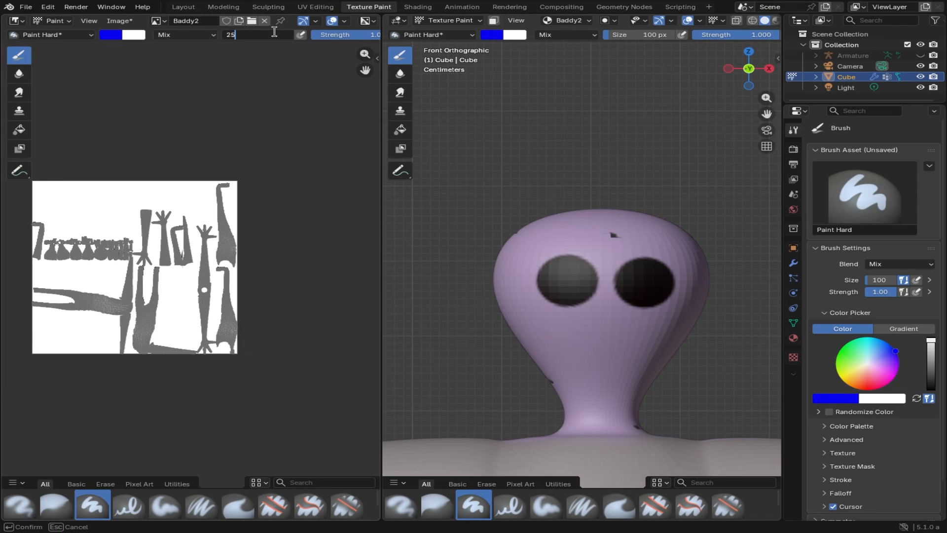
key(Return)
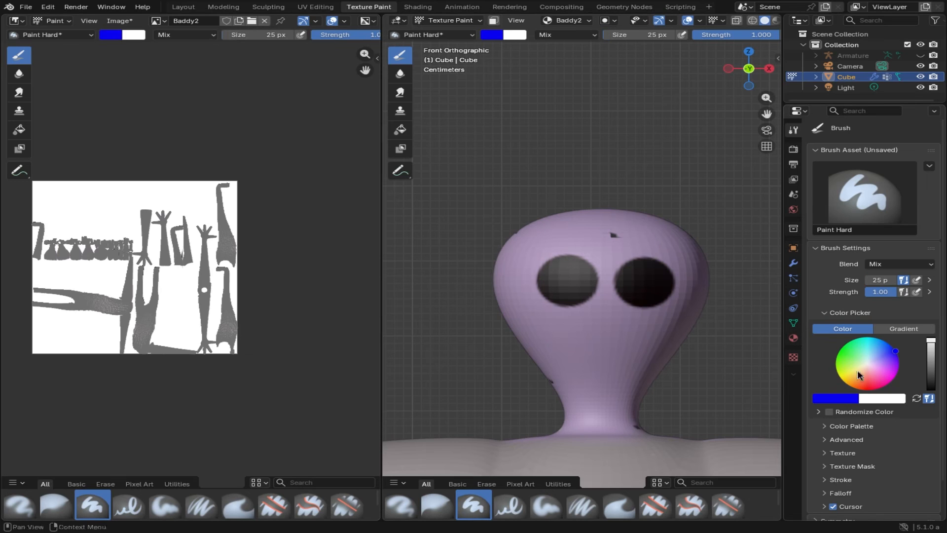
click(869, 383)
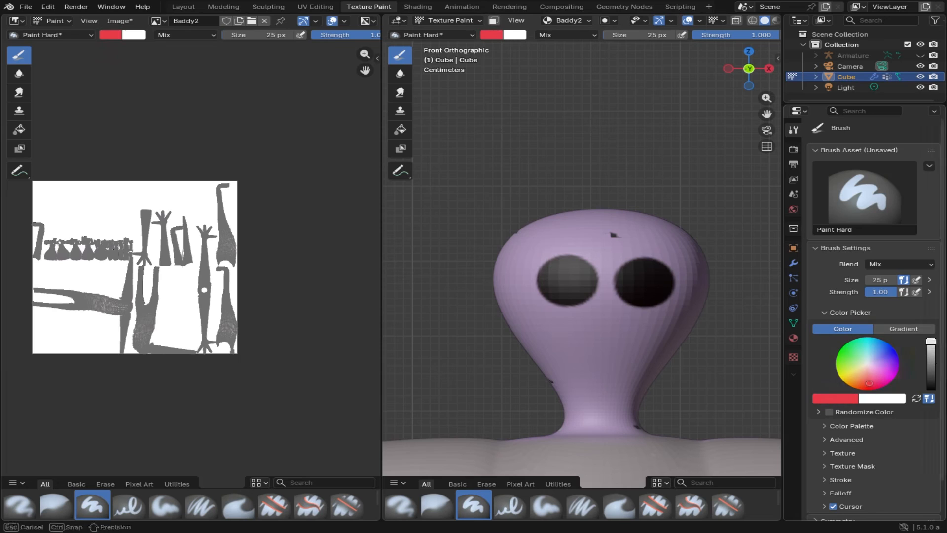
click(867, 363)
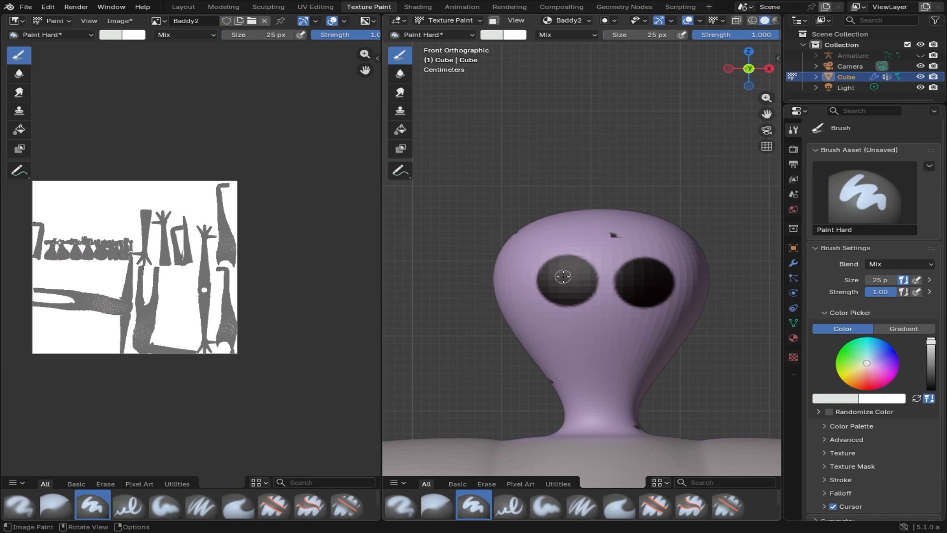
drag(562, 277, 562, 276)
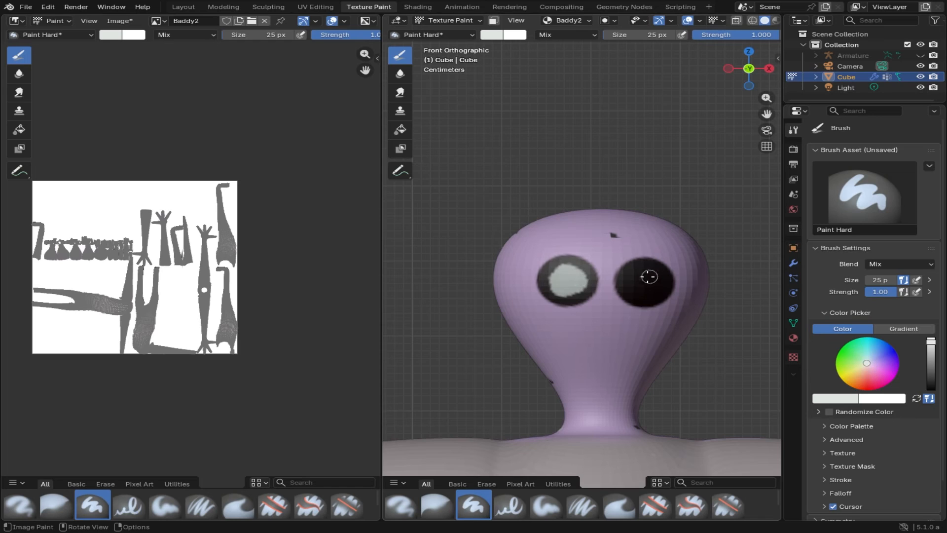
drag(649, 277, 638, 283)
Step: Set the brush colour to red and paint a round iris in the centre of each eye
click(866, 386)
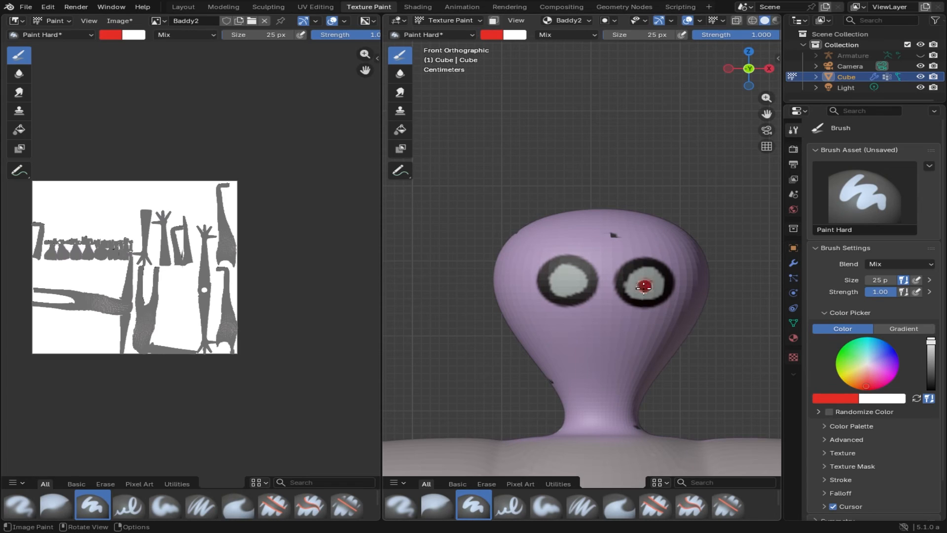
drag(643, 287, 645, 285)
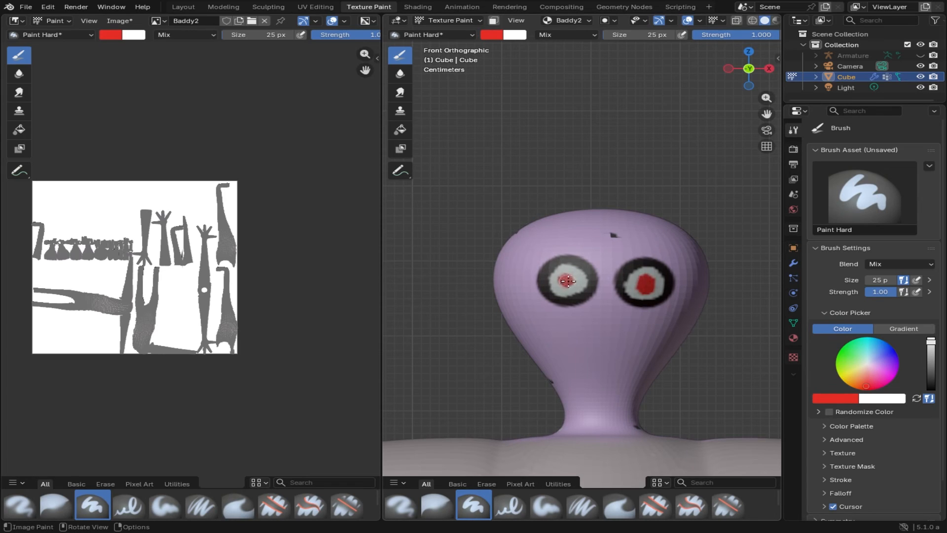
drag(572, 281, 567, 279)
Step: Set the brush to black, 10 px and strength 2.00, and dab a small pupil in the centre of each red iris
click(271, 34)
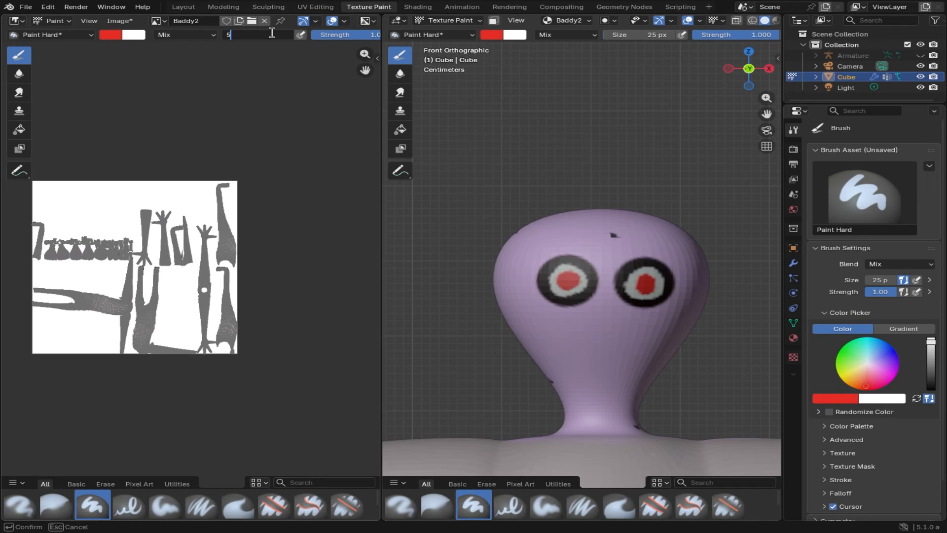
key(Return)
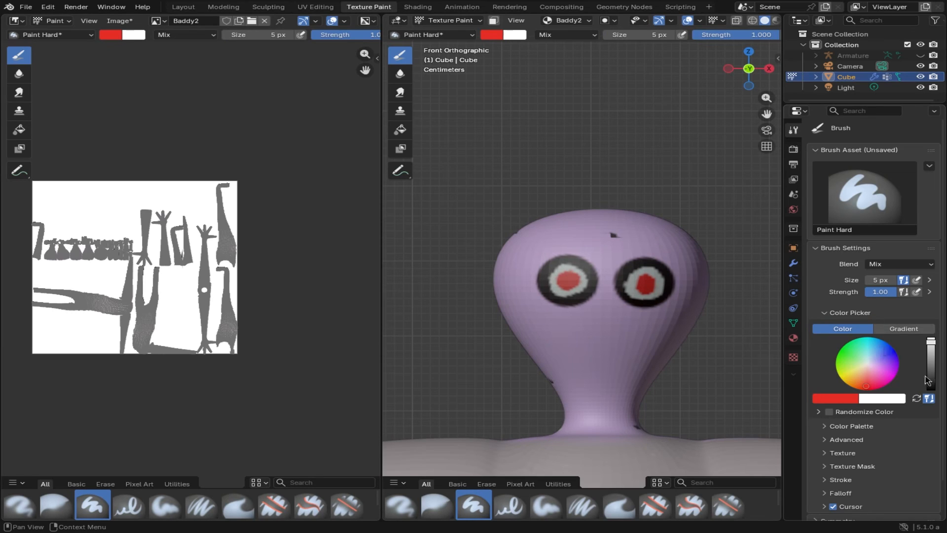
drag(925, 379, 927, 391)
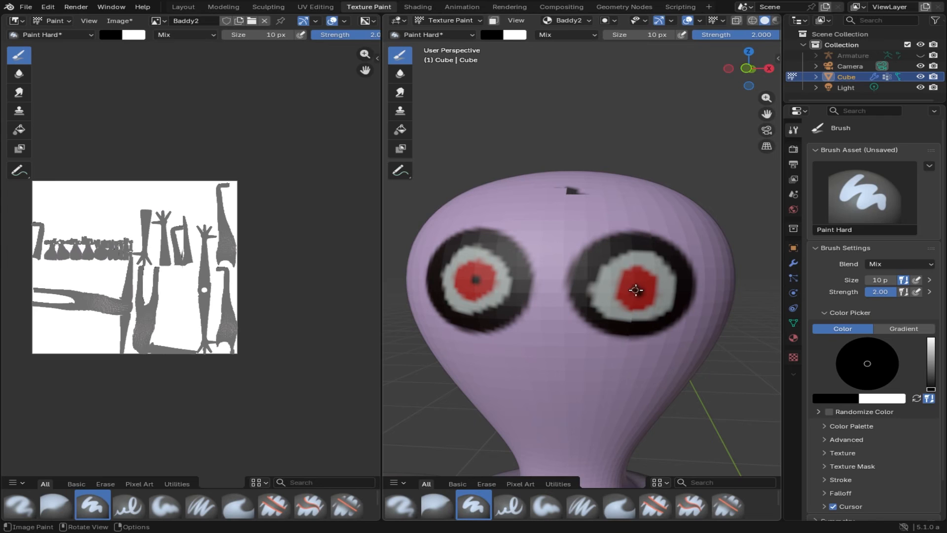
scroll(579, 333, down, 5)
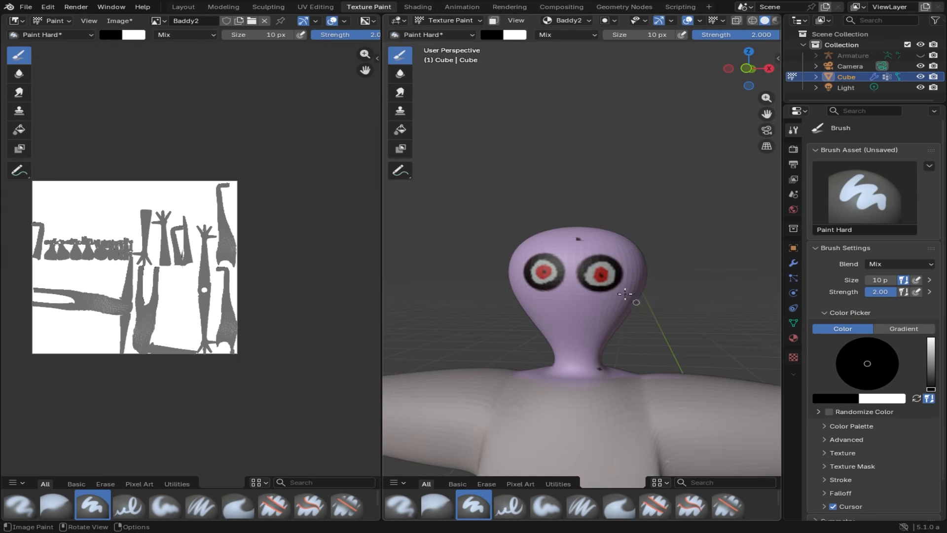
scroll(625, 294, up, 4)
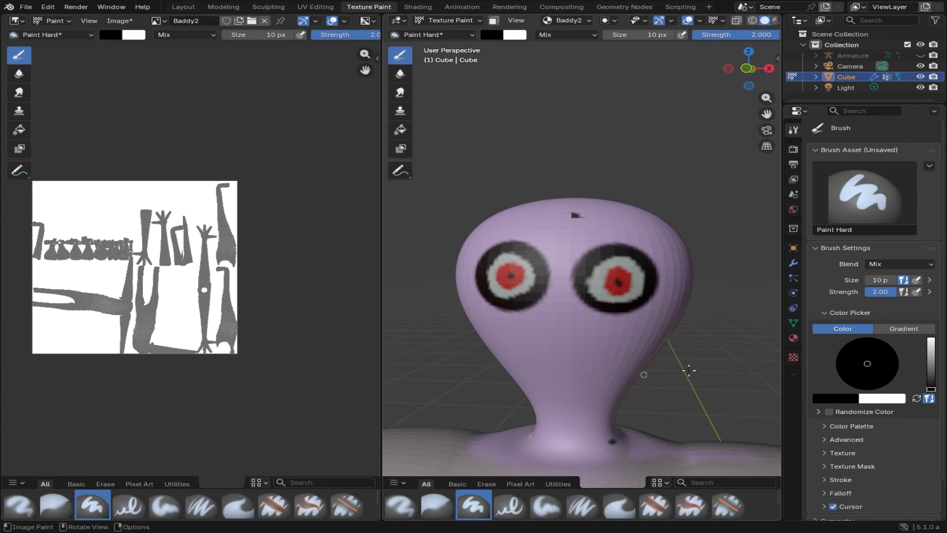
Step: Set the brush size to 50 px and paint a black oval mouth below the eyes
drag(931, 365, 930, 390)
click(290, 34)
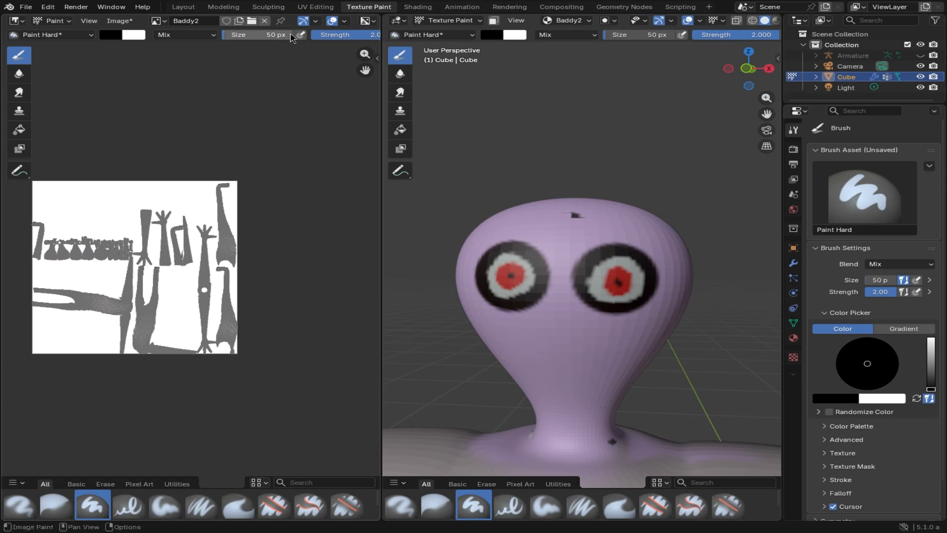
key(Return)
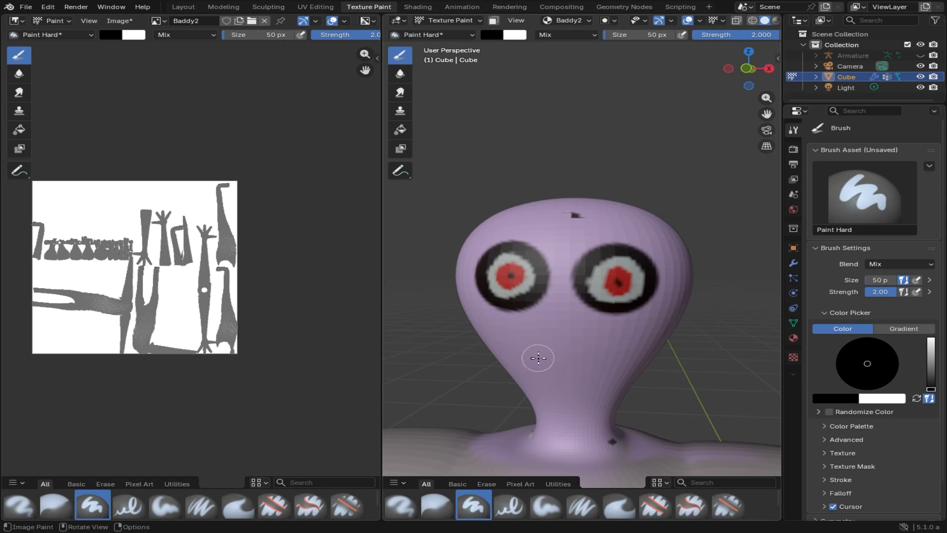
mouse_move(553, 350)
mouse_down()
mouse_move(543, 347)
mouse_move(571, 357)
mouse_move(562, 349)
mouse_move(553, 360)
mouse_up()
Step: Set the brush colour to red and its size to 20 px, and paint lips around the edge of the black mouth
scroll(895, 352, up, 10)
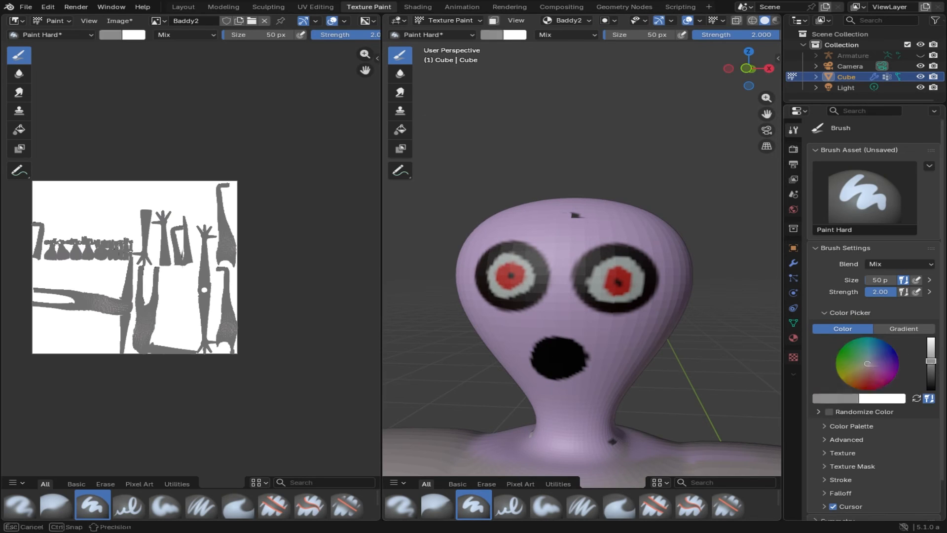
click(867, 387)
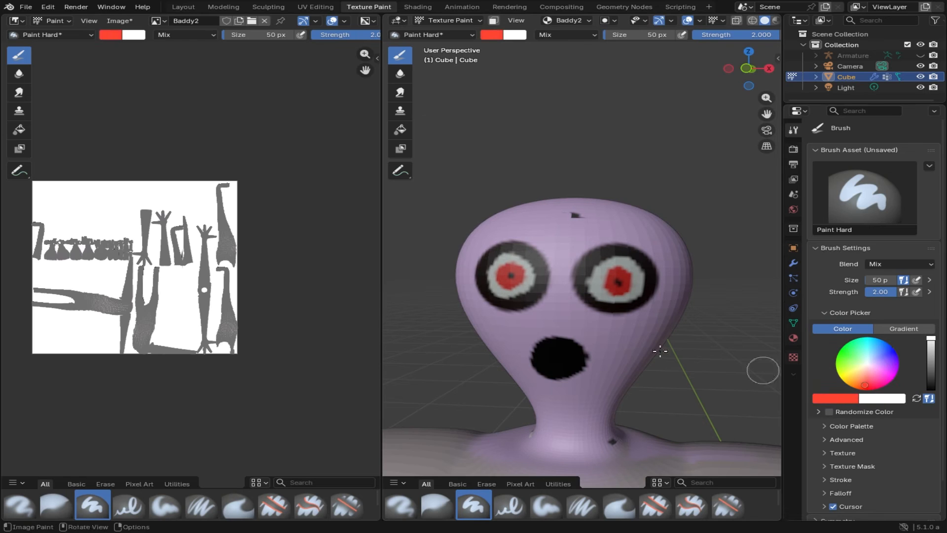
click(273, 35)
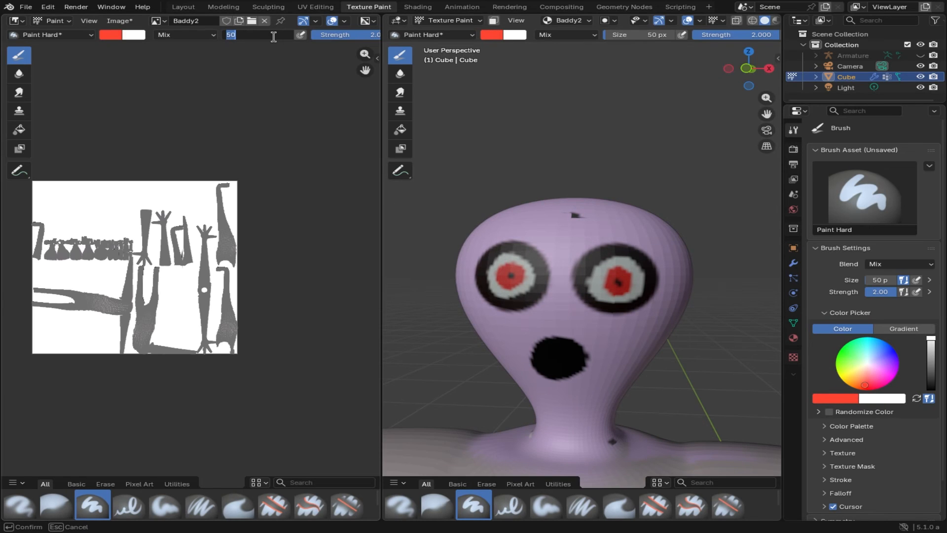
key(Return)
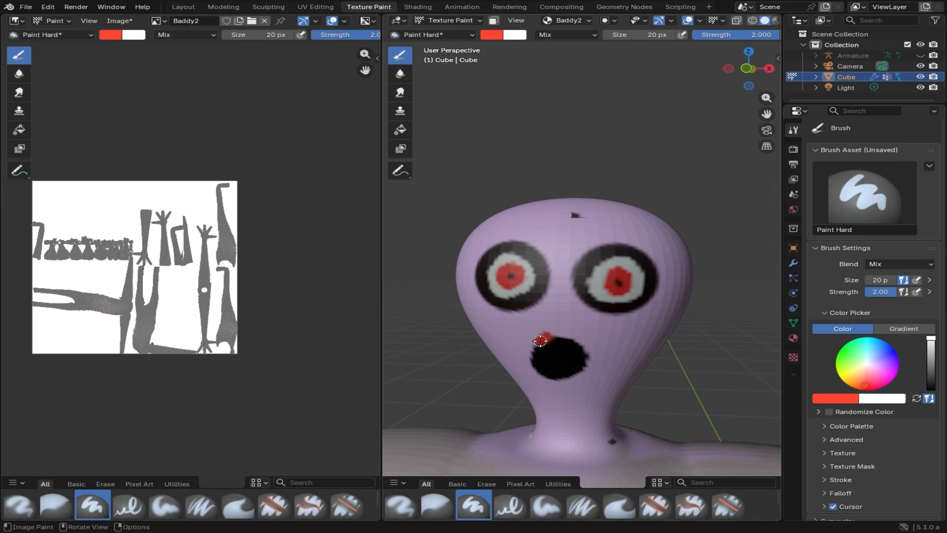
mouse_move(539, 368)
mouse_down()
mouse_move(561, 379)
mouse_move(586, 367)
mouse_move(567, 344)
mouse_up()
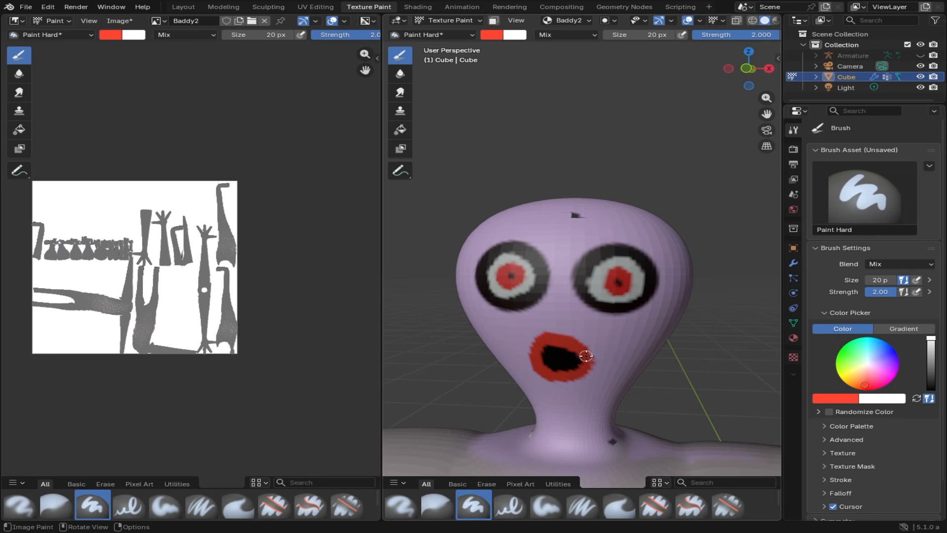
Step: Set the brush size to 5 px and its colour to white, and paint small outlined teeth inside the black mouth
click(255, 35)
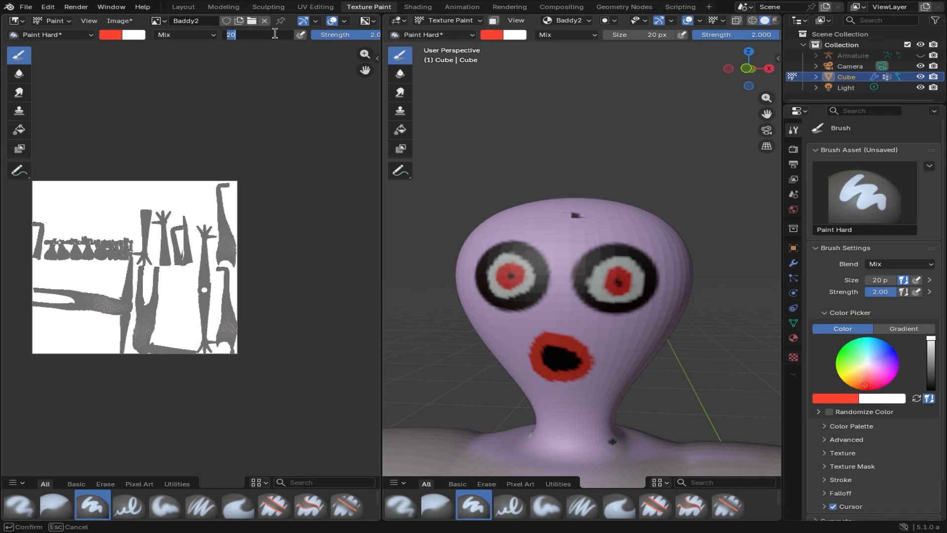
key(Return)
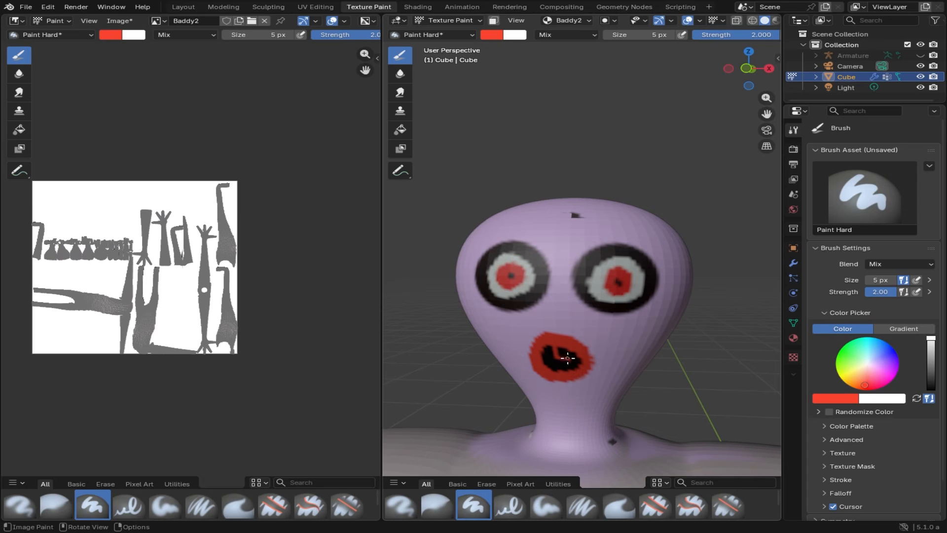
key(ctrl+z)
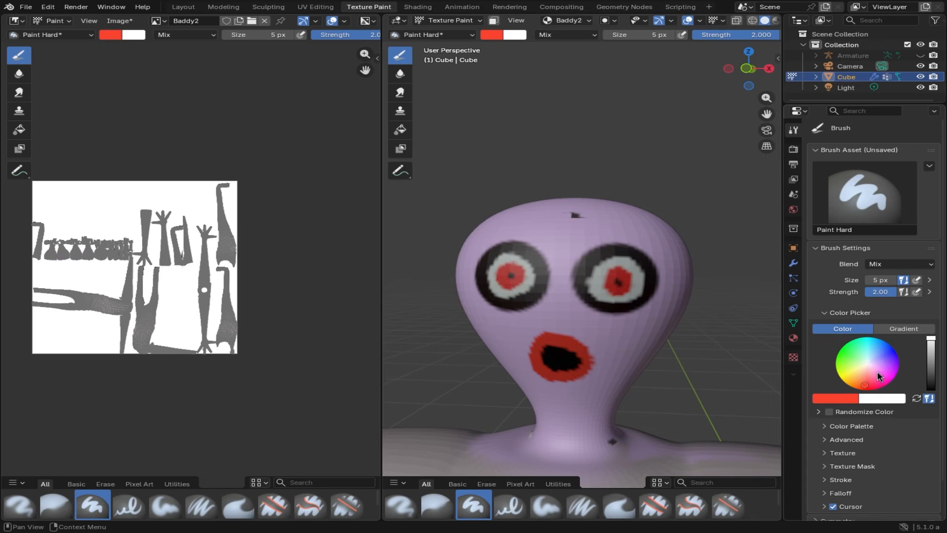
drag(877, 377, 867, 364)
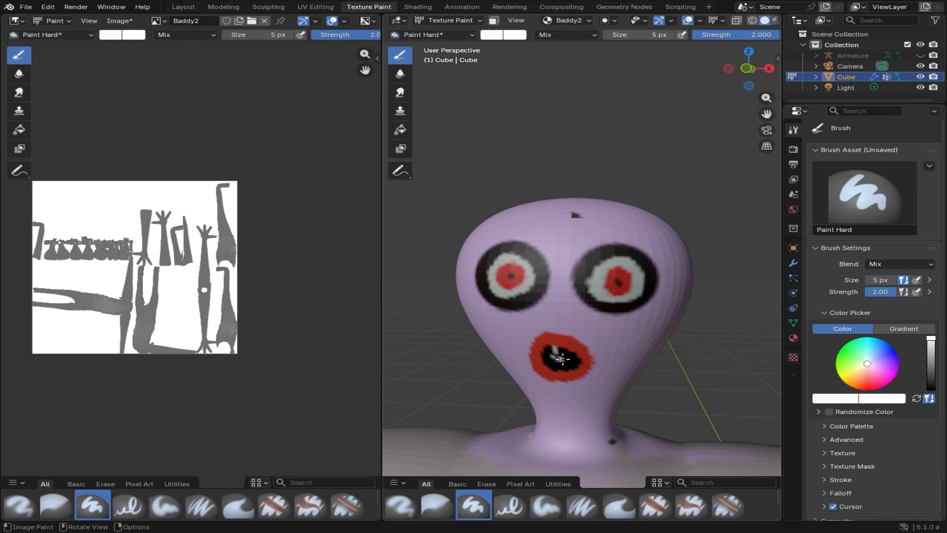
key(ctrl+z)
scroll(552, 349, up, 8)
scroll(559, 359, down, 6)
shift+middle_drag(563, 361, 594, 318)
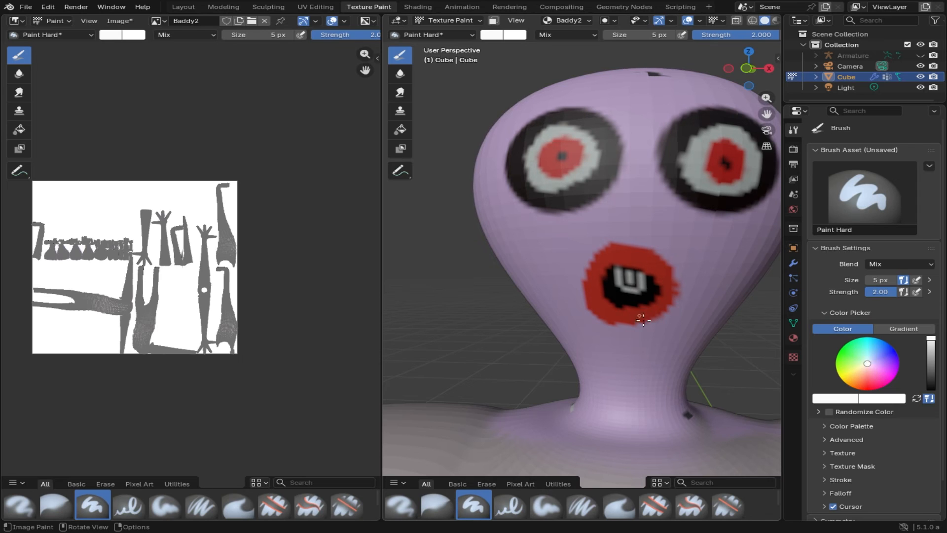
Step: Set the brush colour to brown and its size to 100 px, and start painting hair over the top of the head
scroll(642, 320, down, 5)
middle_drag(648, 264, 632, 223)
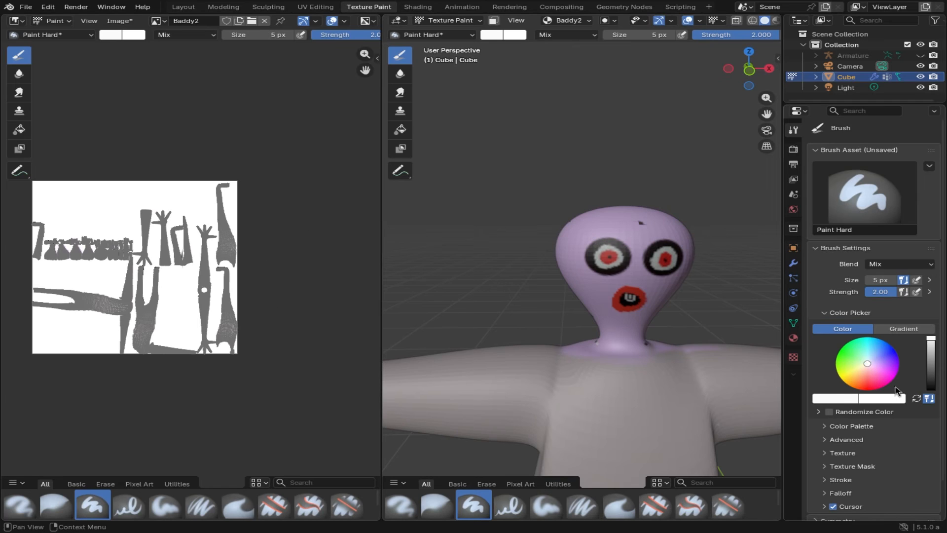
drag(855, 384, 865, 374)
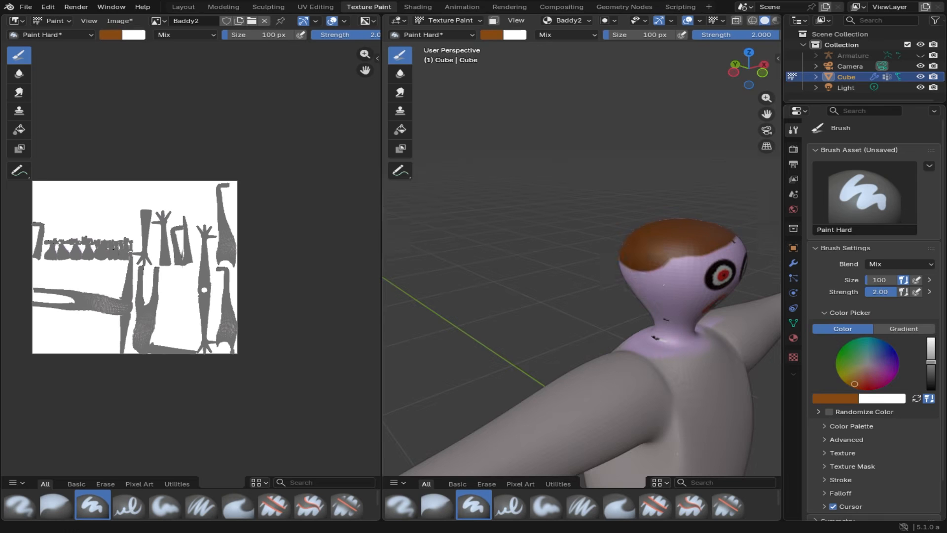
mouse_move(629, 273)
mouse_down()
mouse_move(658, 258)
mouse_move(641, 274)
mouse_move(643, 297)
mouse_move(700, 271)
mouse_move(714, 245)
mouse_up()
Step: Extend the brown hair down the sides and back of the head to the neck
middle_drag(714, 245, 592, 244)
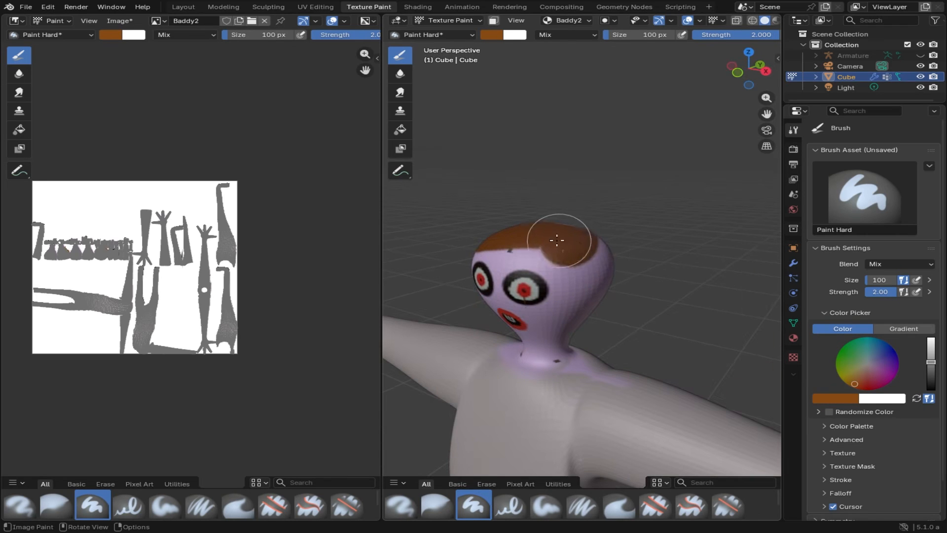
mouse_move(556, 240)
mouse_down()
mouse_move(515, 235)
mouse_move(598, 262)
mouse_move(603, 313)
mouse_up()
mouse_move(615, 298)
middle_down()
mouse_move(567, 300)
mouse_move(481, 277)
middle_up()
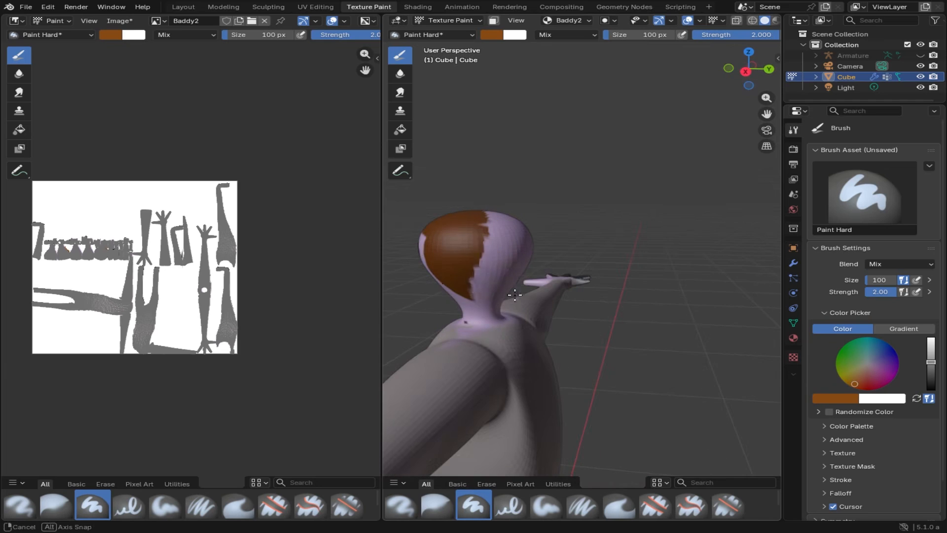
mouse_move(481, 276)
mouse_down()
mouse_move(482, 266)
mouse_move(494, 276)
mouse_up()
mouse_move(494, 275)
middle_down()
mouse_move(482, 275)
mouse_move(473, 250)
middle_up()
mouse_move(474, 250)
mouse_down()
mouse_move(493, 220)
mouse_move(522, 235)
mouse_move(505, 258)
mouse_move(472, 271)
mouse_move(489, 267)
mouse_up()
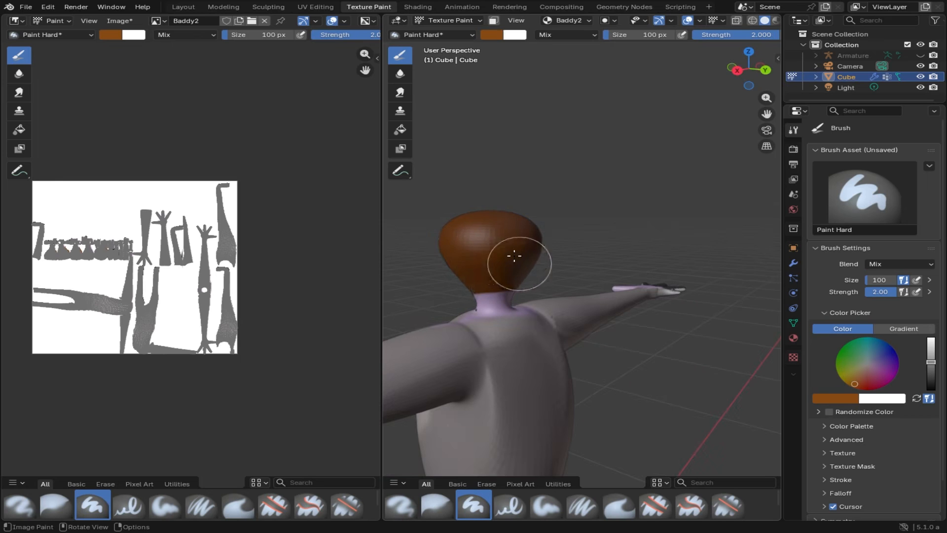
Step: Examine the hairline and the eyes from both sides of the head for stray brown paint
mouse_move(514, 256)
middle_down()
mouse_move(551, 239)
mouse_move(604, 249)
middle_up()
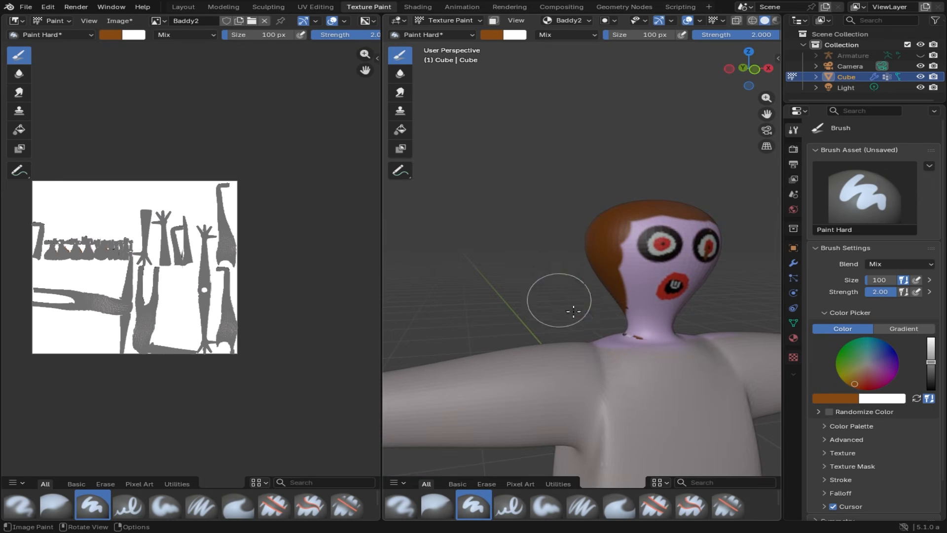
mouse_move(574, 311)
middle_down()
mouse_move(636, 305)
mouse_move(577, 304)
middle_up()
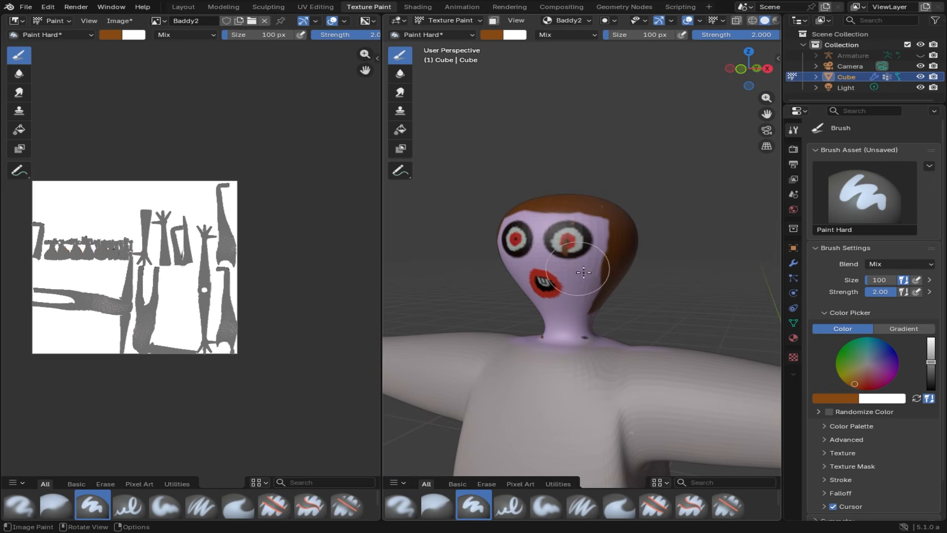
scroll(602, 276, up, 3)
scroll(620, 287, down, 5)
scroll(620, 281, up, 8)
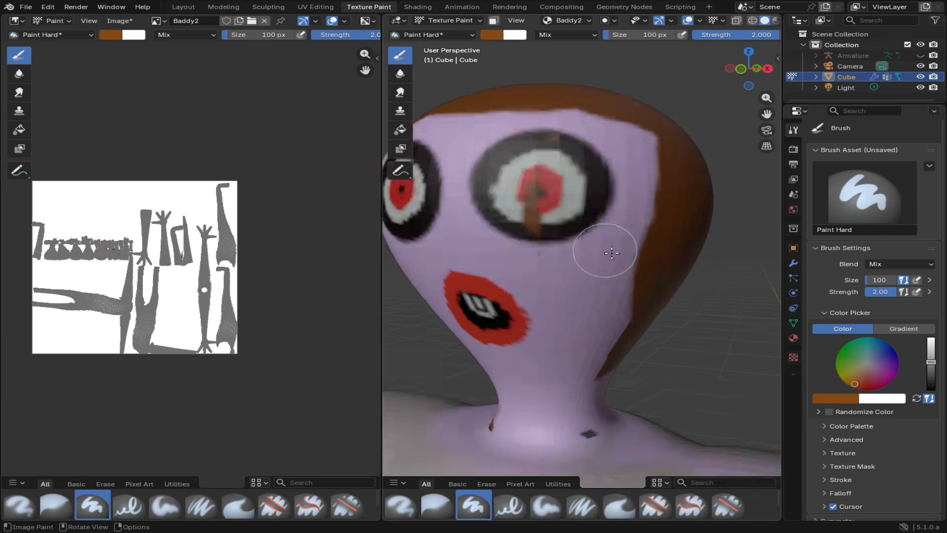
scroll(621, 254, up, 3)
scroll(631, 256, down, 5)
scroll(631, 257, up, 5)
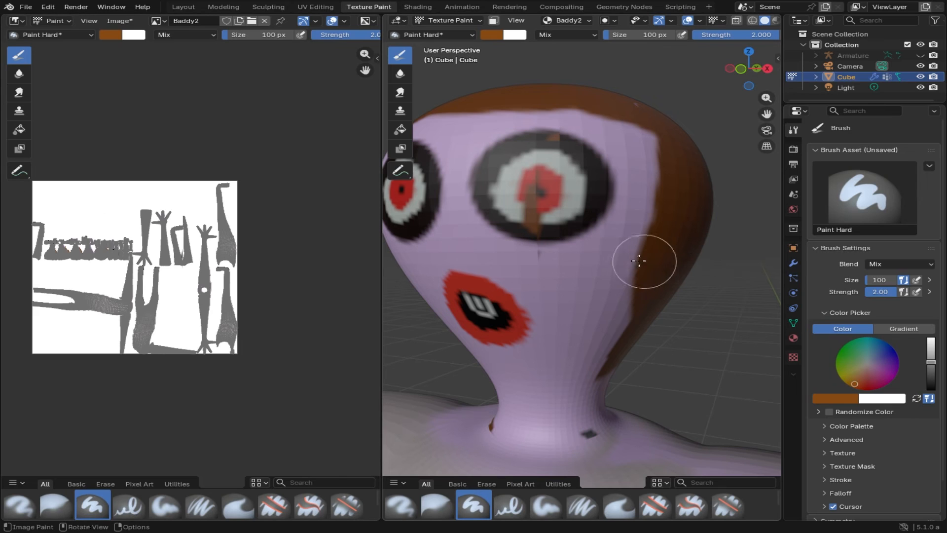
Step: Undo the recent brown hair strokes until the eye is free of brown paint
key(ctrl+z)
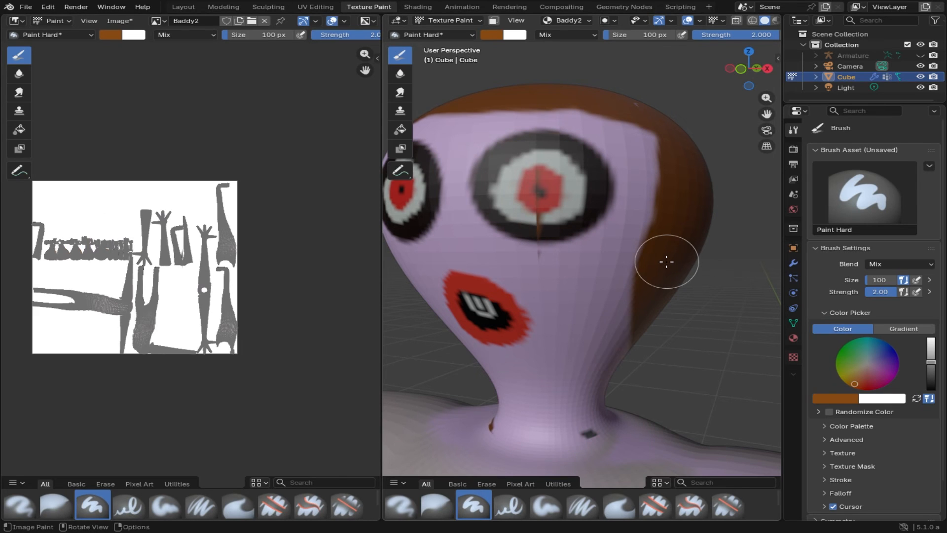
key(ctrl+z)
key(ctrl+z)
key(ctrl+z)
key(ctrl+z)
key(ctrl+z)
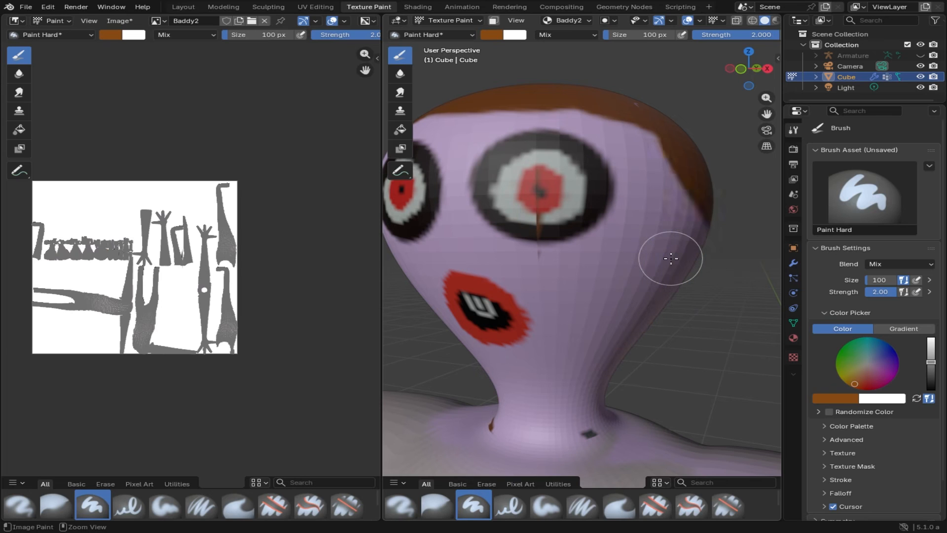
key(ctrl+z)
key(ctrl+z)
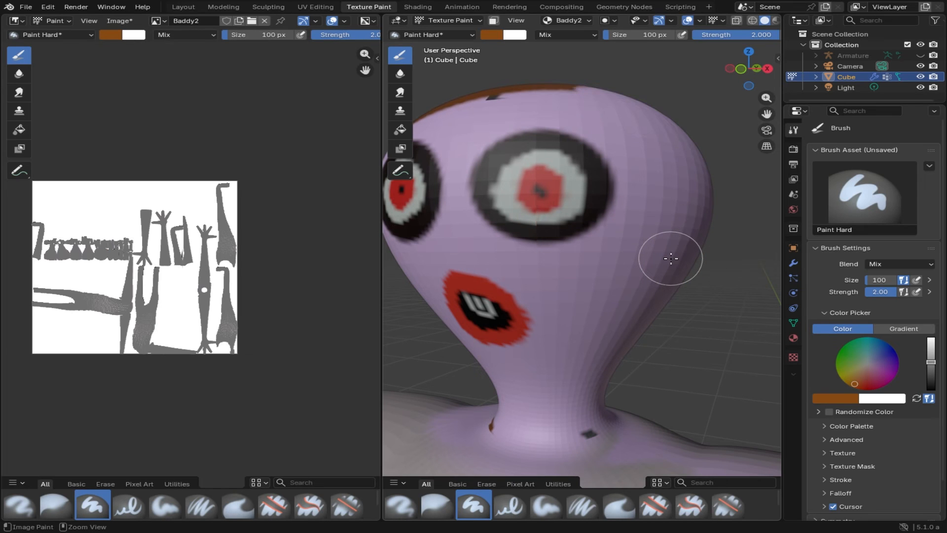
Step: Repaint the brown hair along the forehead, down the side of the head and across the crown, going around the eye
mouse_move(676, 247)
mouse_down()
mouse_move(651, 291)
mouse_move(661, 277)
mouse_move(669, 153)
mouse_move(617, 96)
mouse_move(641, 105)
mouse_move(697, 194)
mouse_move(672, 133)
mouse_move(602, 84)
mouse_move(458, 91)
mouse_move(476, 99)
mouse_up()
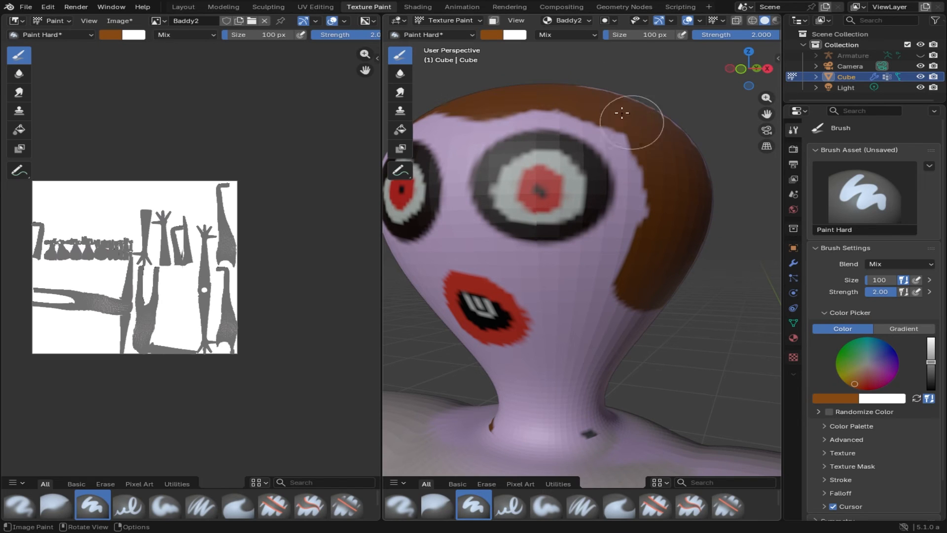
mouse_move(622, 113)
mouse_down()
mouse_move(581, 87)
mouse_move(706, 142)
mouse_move(660, 113)
mouse_move(684, 132)
mouse_up()
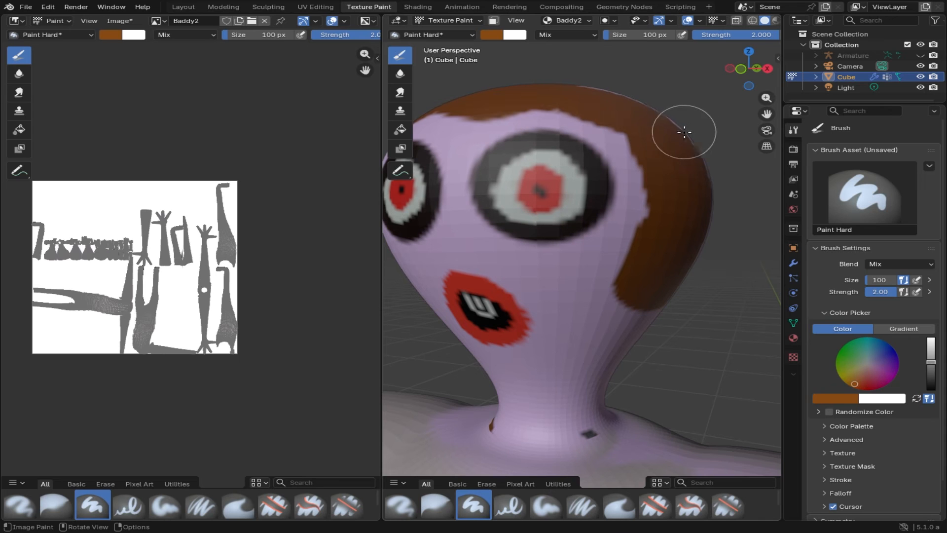
mouse_move(649, 99)
middle_down()
mouse_move(566, 182)
mouse_move(603, 173)
mouse_move(547, 244)
middle_up()
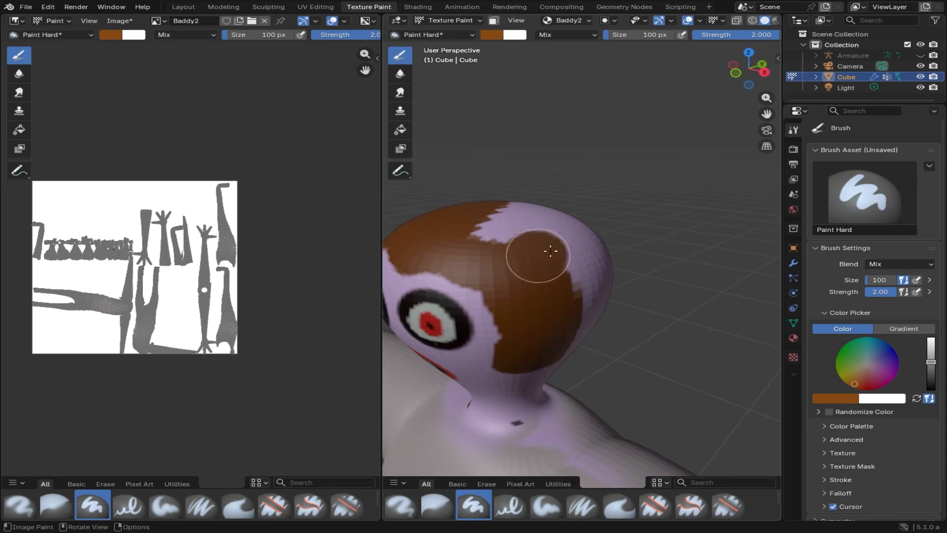
mouse_move(550, 251)
mouse_down()
mouse_move(546, 211)
mouse_move(532, 201)
mouse_move(541, 218)
mouse_move(499, 224)
mouse_move(581, 275)
mouse_move(518, 201)
mouse_up()
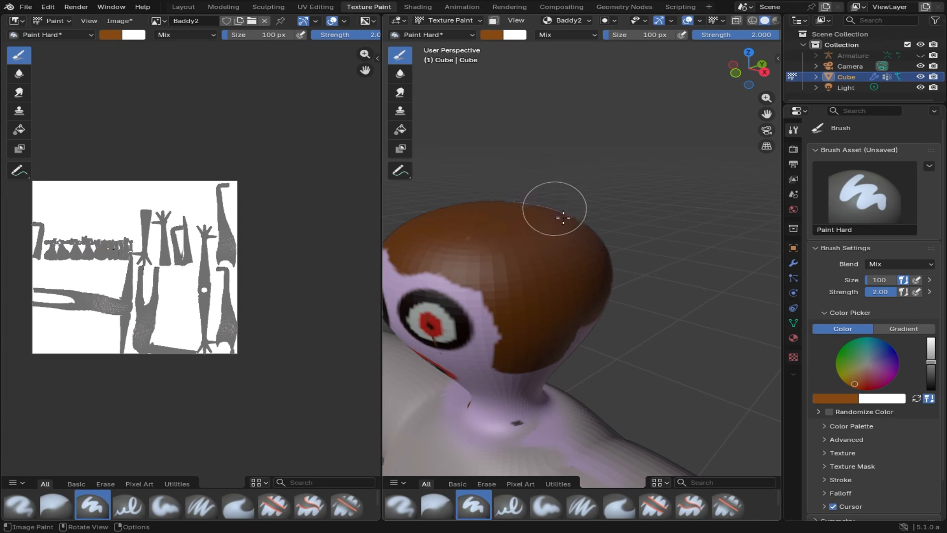
Step: Fill the remaining gaps in the brown hair across the back, crown and side of the head down to the hairline
mouse_move(563, 217)
middle_down()
mouse_move(498, 211)
mouse_move(444, 190)
middle_up()
mouse_move(444, 190)
mouse_down()
mouse_move(464, 233)
mouse_move(438, 249)
mouse_move(444, 271)
mouse_move(484, 260)
mouse_move(486, 216)
mouse_move(463, 188)
mouse_move(528, 209)
mouse_up()
middle_drag(528, 209, 413, 211)
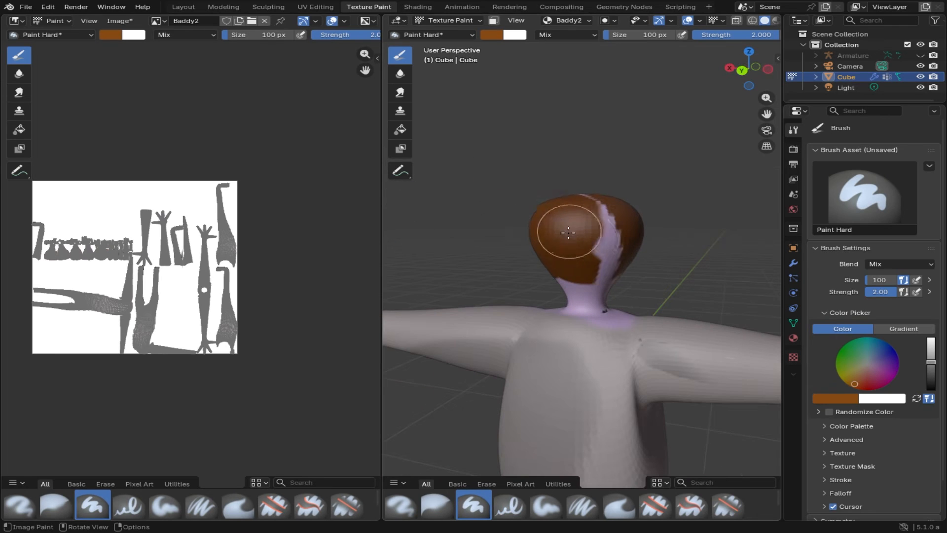
mouse_move(568, 232)
mouse_down()
mouse_move(598, 253)
mouse_move(579, 194)
mouse_move(626, 207)
mouse_up()
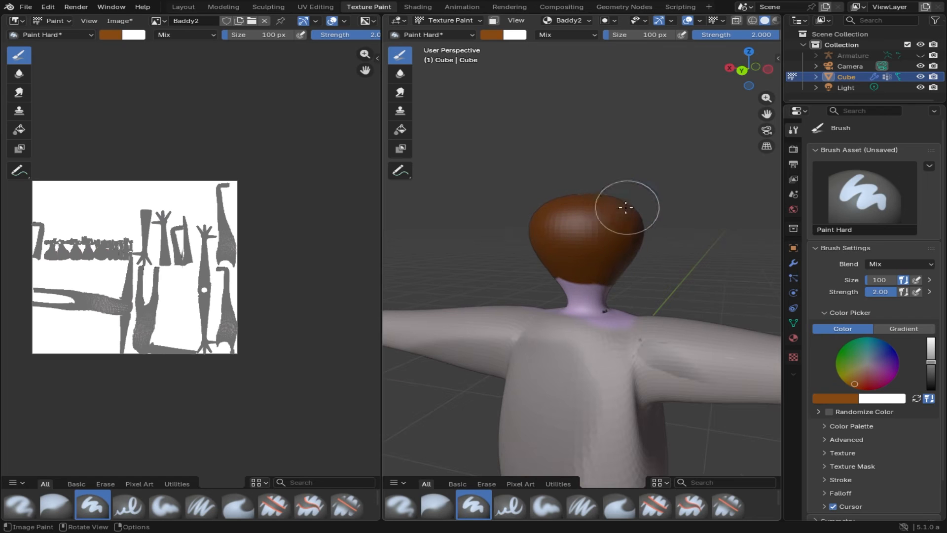
mouse_move(626, 207)
middle_down()
mouse_move(556, 233)
mouse_move(668, 220)
mouse_move(577, 214)
mouse_move(731, 274)
mouse_move(689, 300)
middle_up()
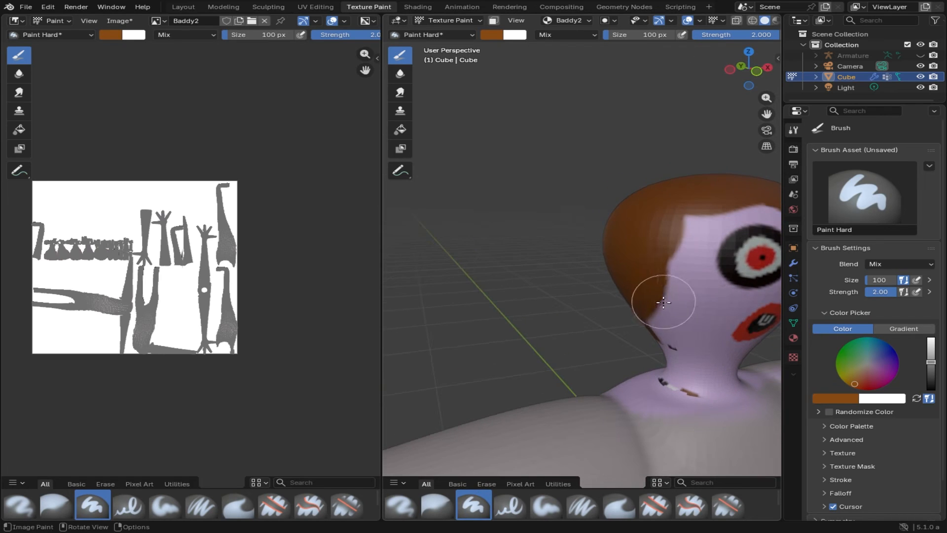
drag(664, 302, 657, 218)
middle_drag(658, 218, 654, 252)
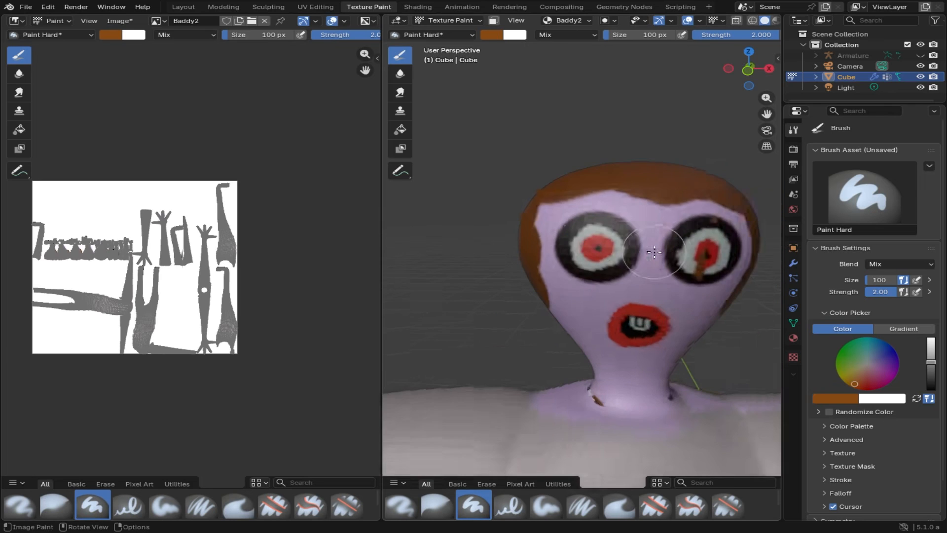
scroll(654, 252, down, 2)
scroll(687, 258, up, 2)
scroll(698, 264, up, 2)
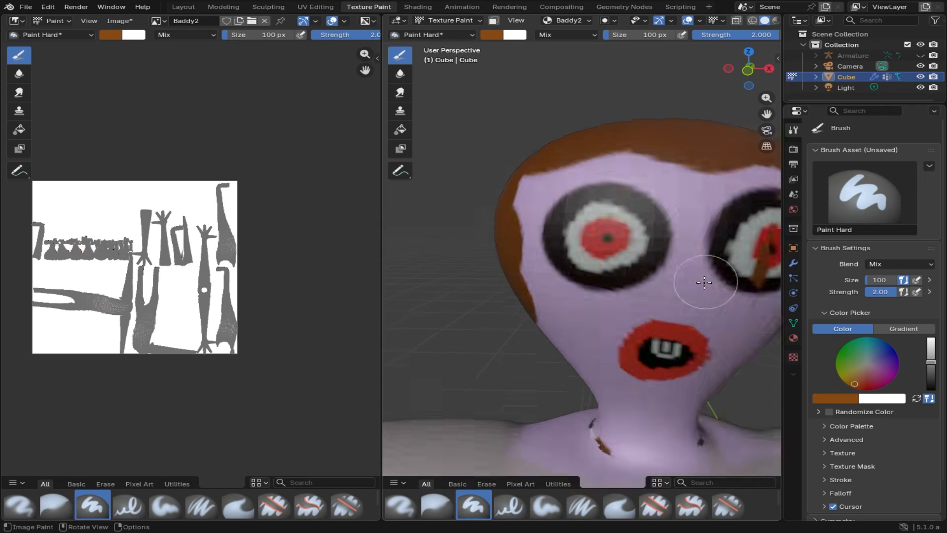
mouse_move(704, 282)
middle_down()
mouse_move(665, 281)
mouse_move(687, 285)
middle_up()
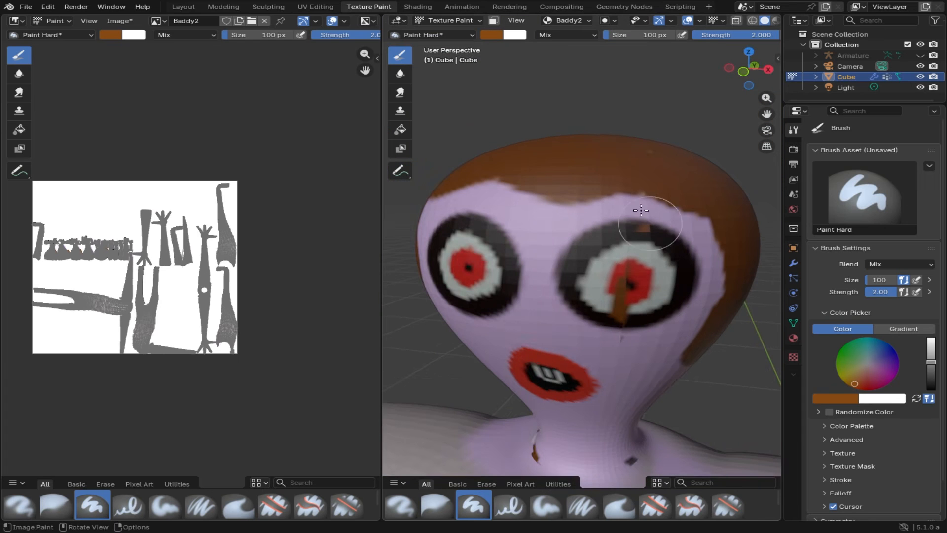
Step: Switch the brush to dark grey and paint over the trousers' crotch and the inner thigh beside it
scroll(643, 204, down, 4)
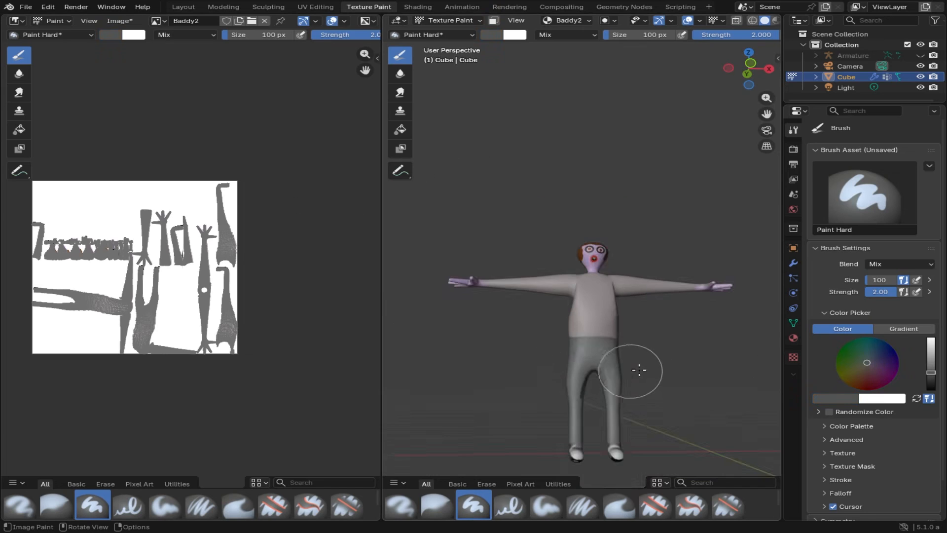
scroll(679, 381, up, 5)
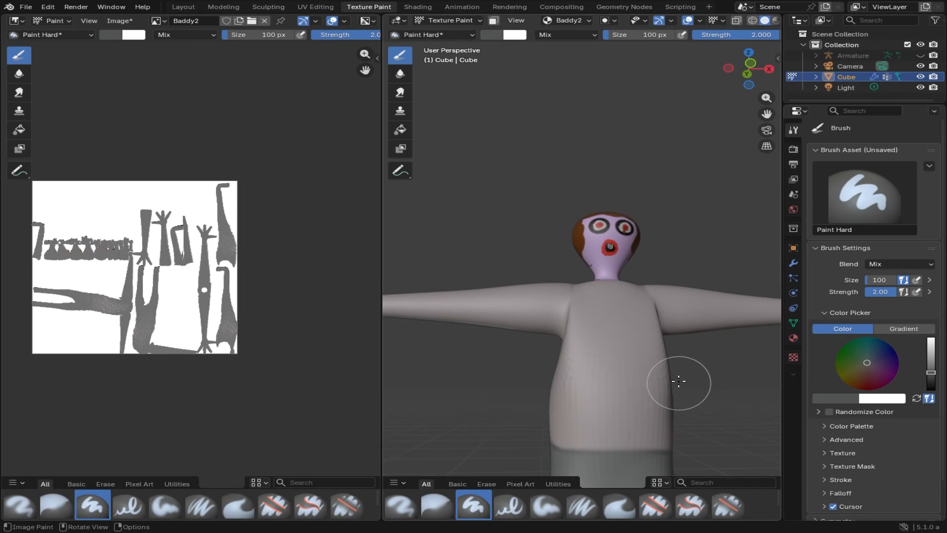
mouse_move(679, 380)
shift+middle_down()
mouse_move(623, 367)
mouse_move(581, 239)
mouse_move(588, 229)
mouse_move(625, 224)
mouse_move(607, 274)
shift+middle_up()
mouse_move(644, 307)
middle_down()
mouse_move(577, 303)
mouse_move(687, 317)
mouse_move(653, 323)
middle_up()
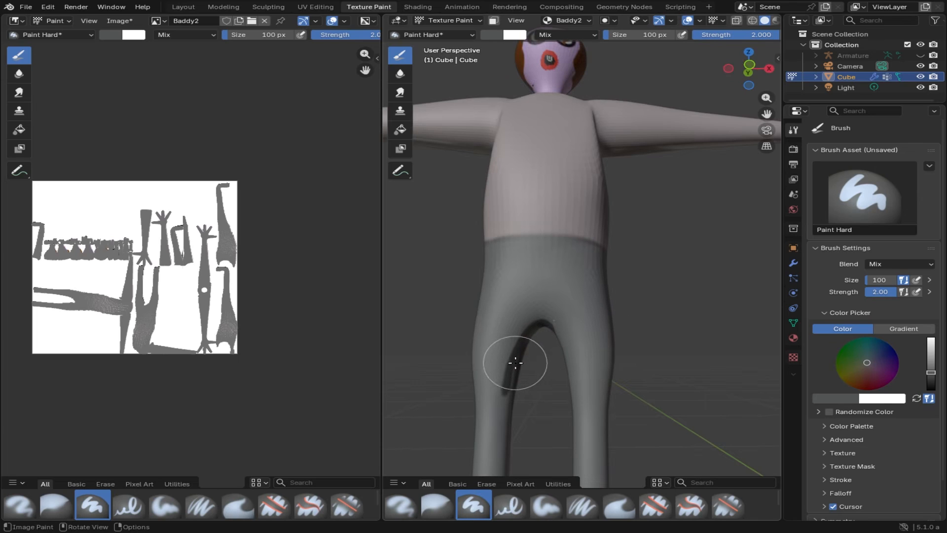
mouse_move(516, 363)
mouse_down()
mouse_move(513, 355)
mouse_move(530, 356)
mouse_move(524, 345)
mouse_move(556, 389)
mouse_up()
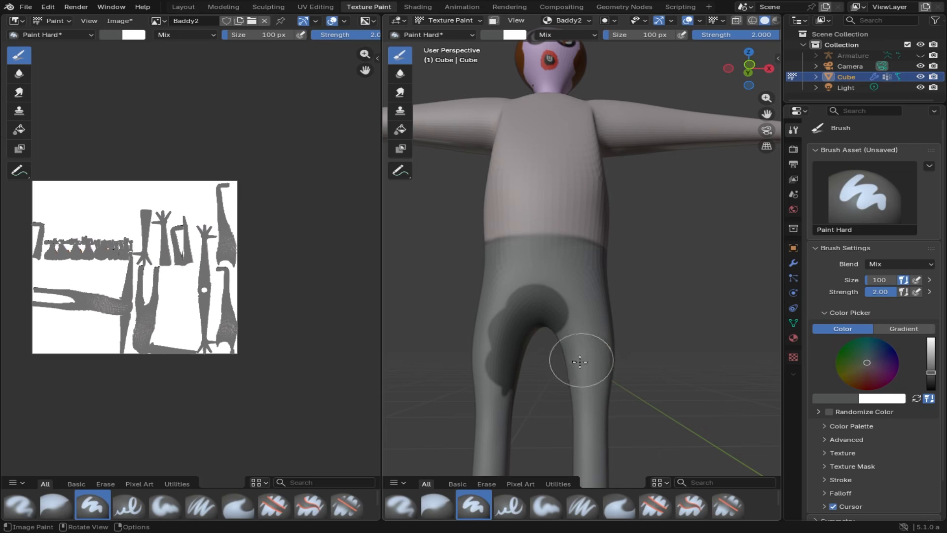
Step: Darken the brush colour to near black and paint the crotch and the other leg's inner thigh
drag(930, 374, 930, 389)
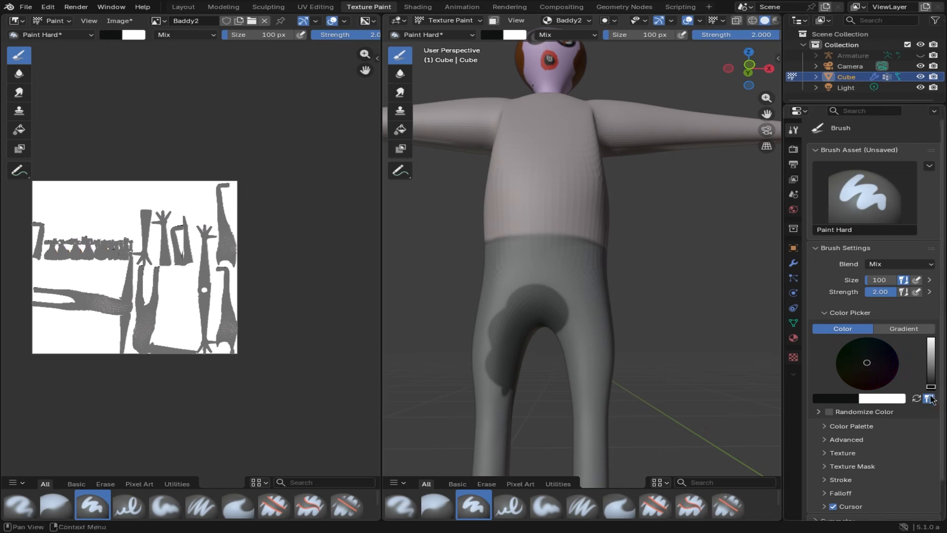
click(567, 349)
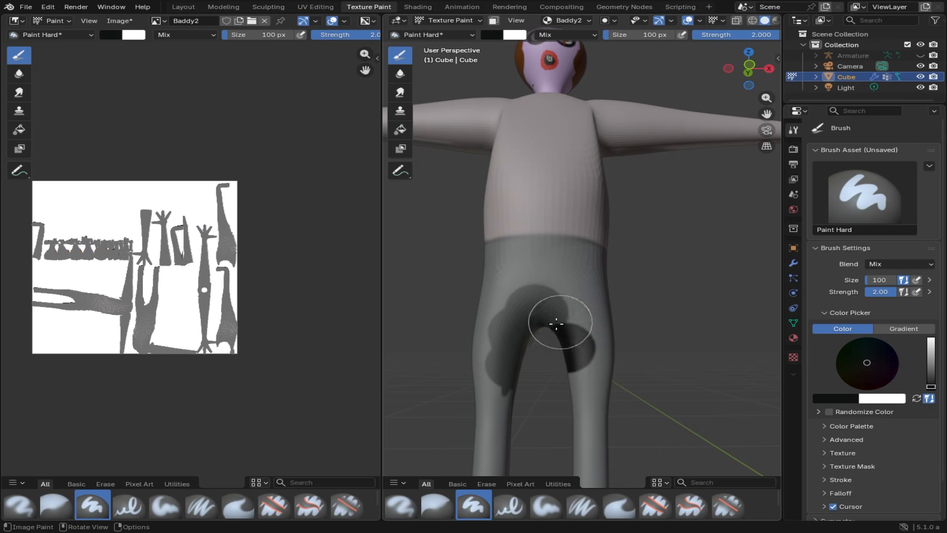
drag(556, 324, 581, 389)
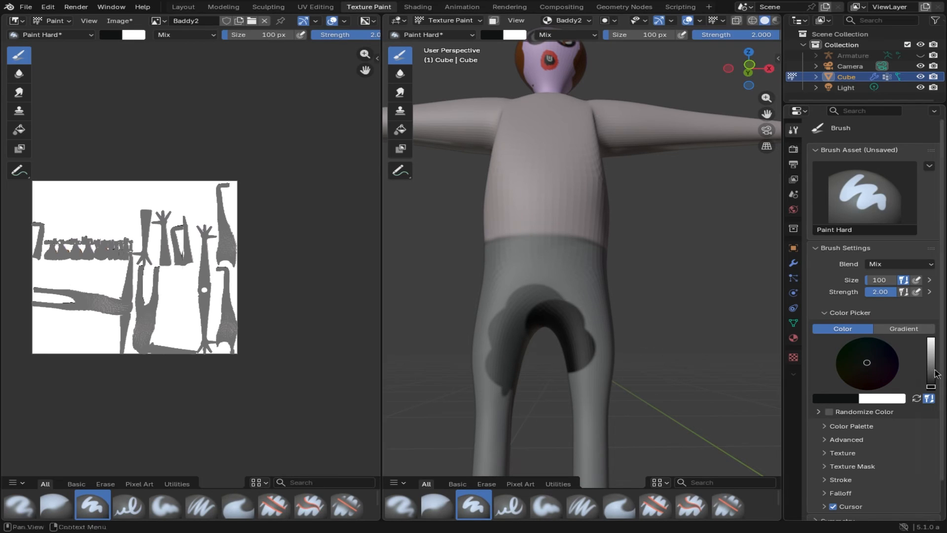
Step: Try light grey on the crotch, return the brush to dark grey, and repaint the crotch and inner leg
drag(931, 386, 931, 346)
click(544, 316)
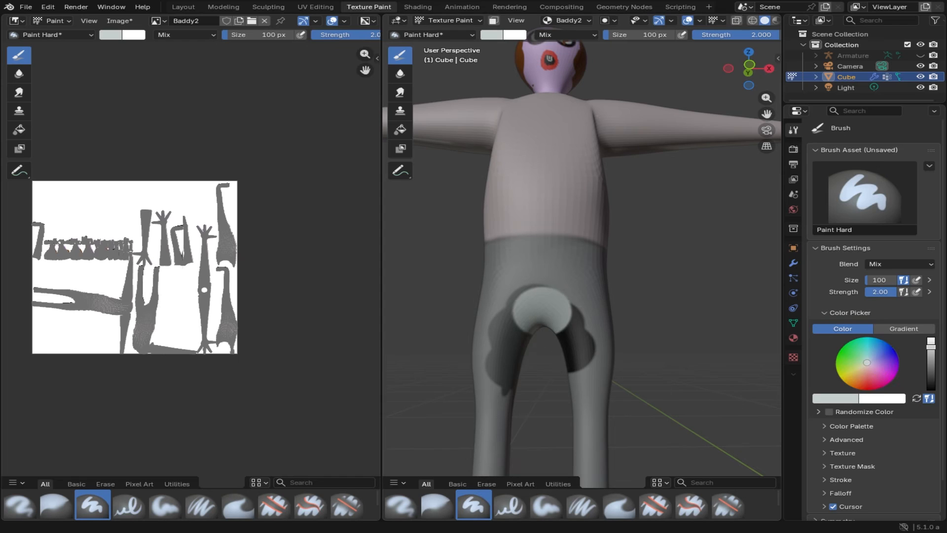
drag(931, 362, 931, 372)
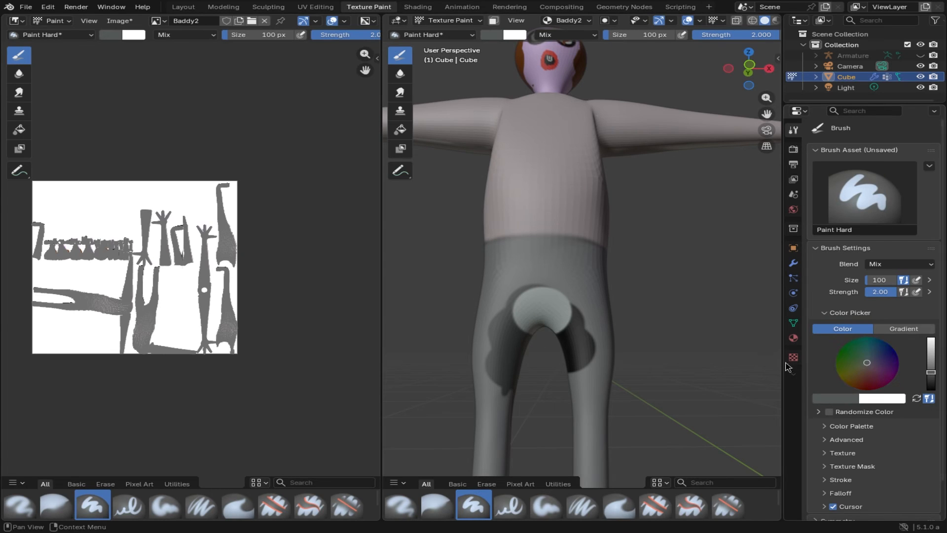
mouse_move(524, 317)
mouse_down()
mouse_move(538, 323)
mouse_move(547, 311)
mouse_move(559, 334)
mouse_up()
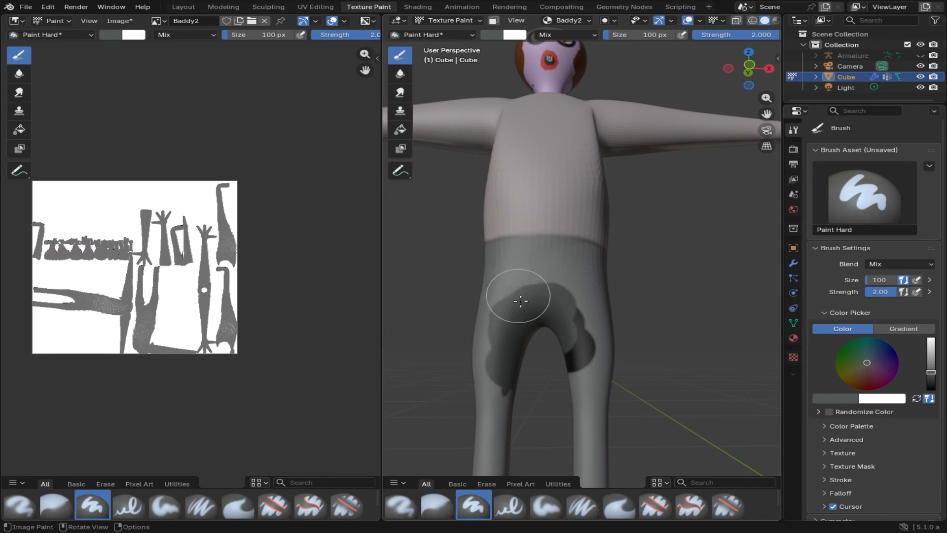
drag(520, 301, 562, 326)
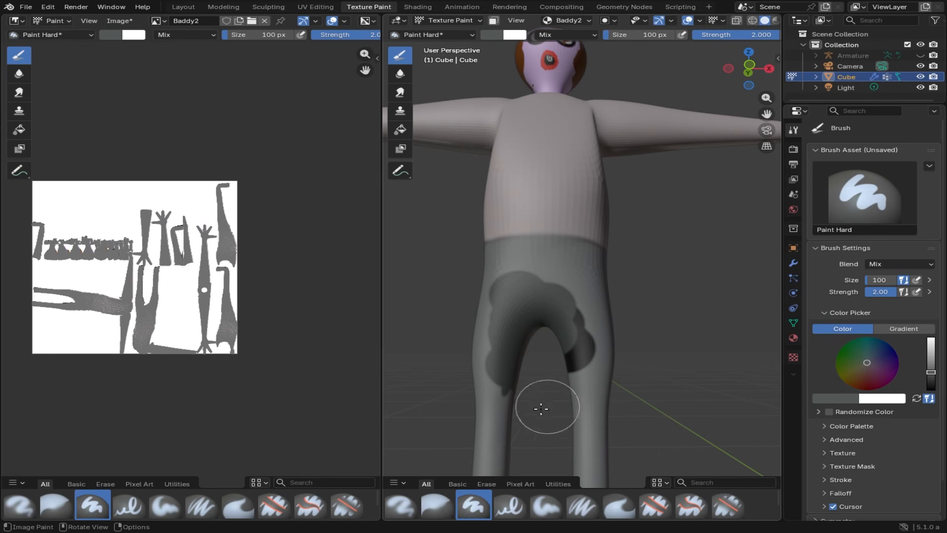
mouse_move(541, 408)
mouse_down()
mouse_move(526, 404)
mouse_move(537, 391)
mouse_move(513, 427)
mouse_move(562, 429)
mouse_up()
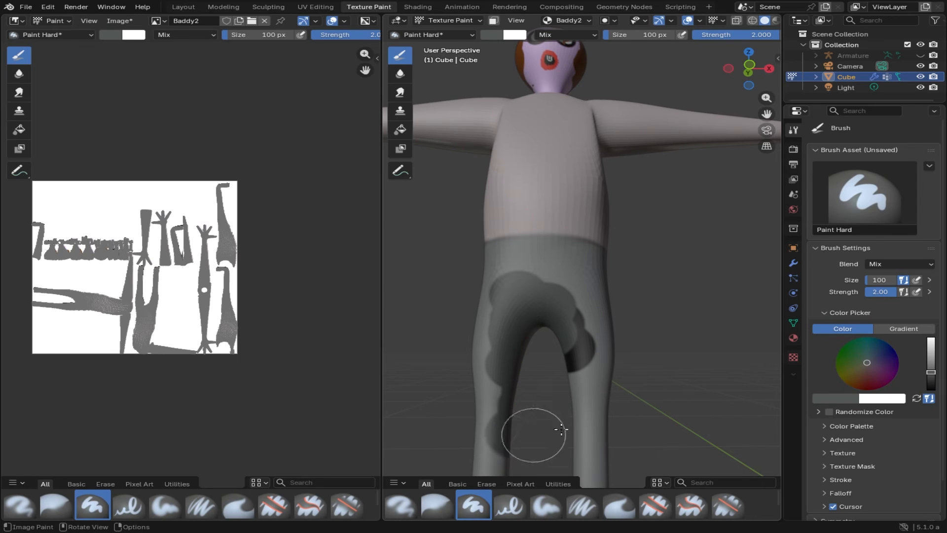
Step: Examine the painted figure from several sides, checking the trousers, shirt and head
scroll(704, 395, down, 4)
mouse_move(623, 321)
middle_down()
mouse_move(697, 327)
mouse_move(653, 327)
middle_up()
scroll(645, 327, down, 2)
scroll(646, 322, up, 2)
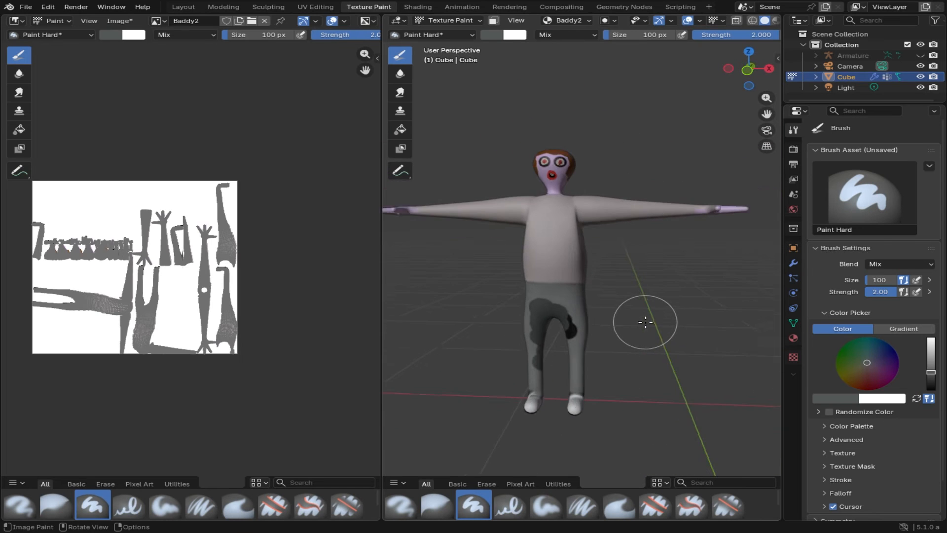
mouse_move(697, 306)
middle_down()
mouse_move(523, 301)
mouse_move(645, 296)
mouse_move(518, 306)
mouse_move(649, 312)
mouse_move(567, 296)
middle_up()
middle_drag(686, 282, 590, 291)
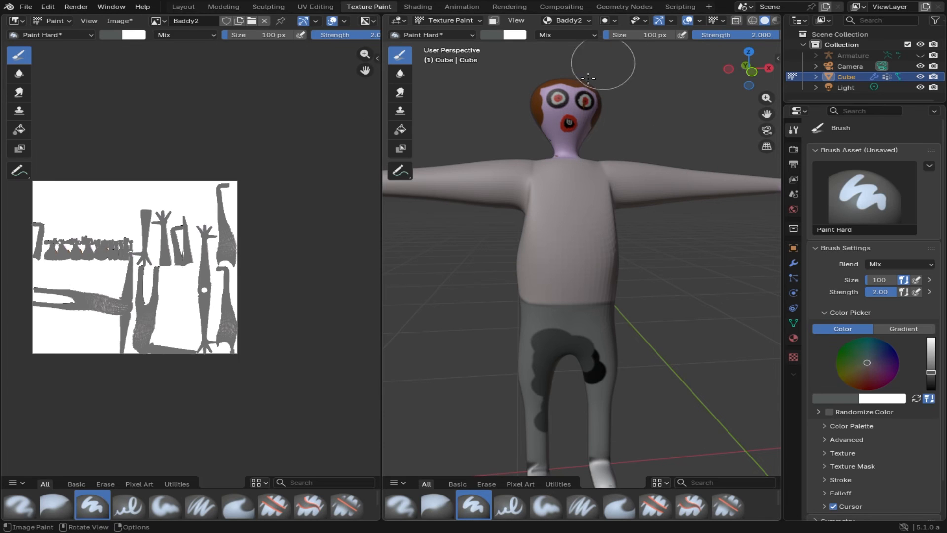
Step: Set the brush to black at 10 px and paint a thin belt around the front, sides and back of the waist
middle_drag(575, 224, 554, 224)
scroll(586, 268, down, 3)
scroll(586, 268, up, 1)
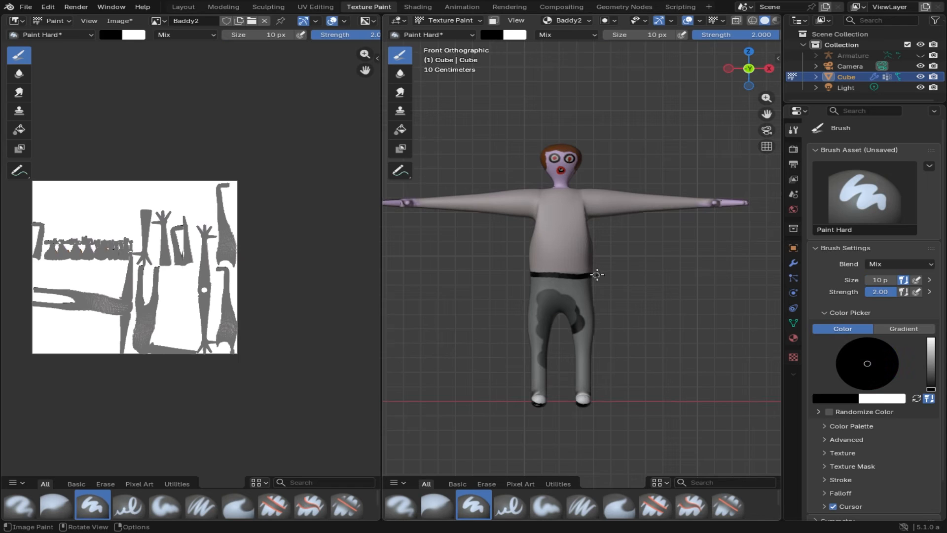
middle_drag(637, 275, 497, 281)
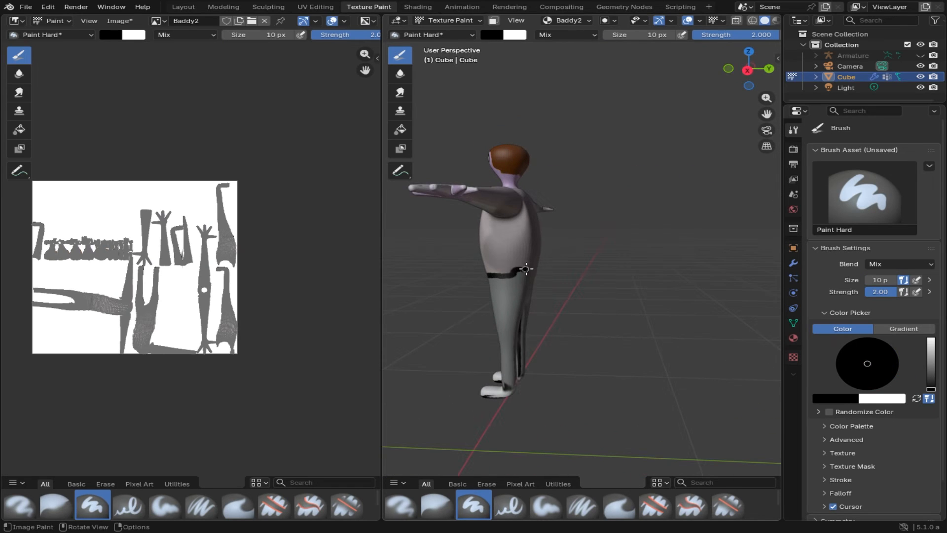
middle_drag(608, 264, 488, 269)
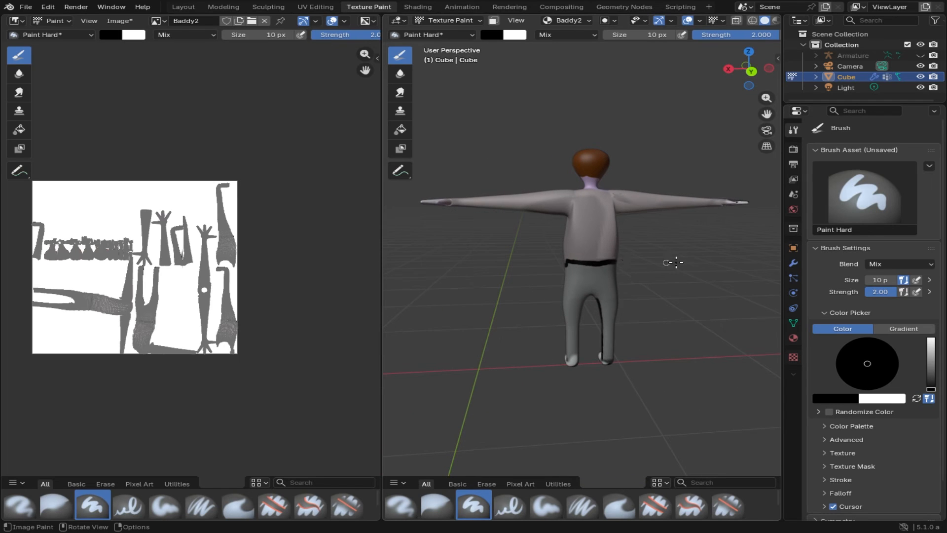
middle_drag(676, 262, 567, 269)
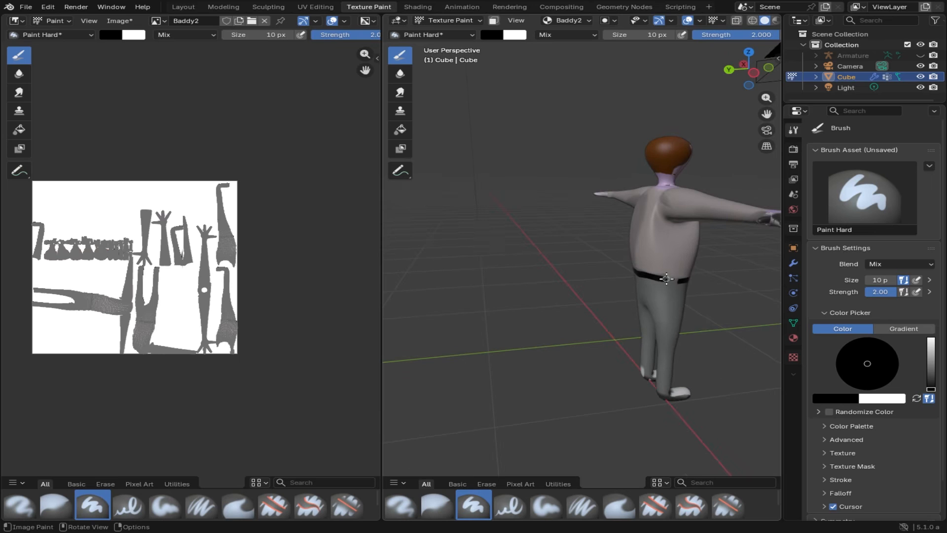
middle_drag(722, 278, 564, 257)
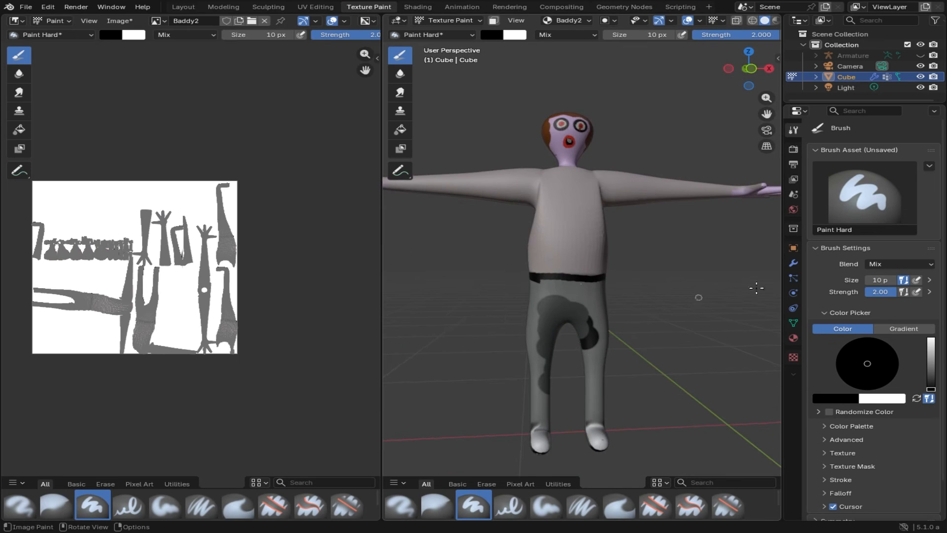
scroll(651, 253, down, 4)
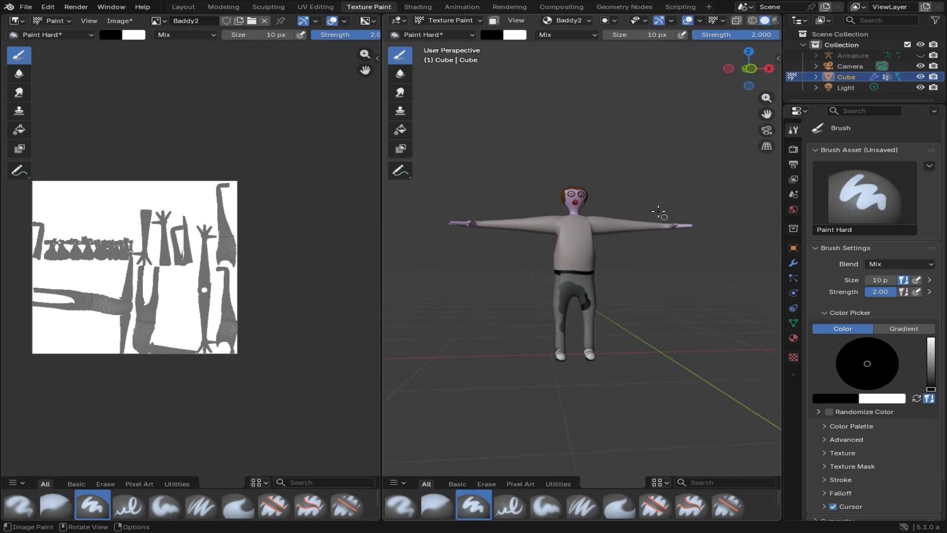
Step: Create a new action named Walk for the Cube in the Action Editor, and return to the Dope Sheet
middle_drag(659, 212, 608, 217)
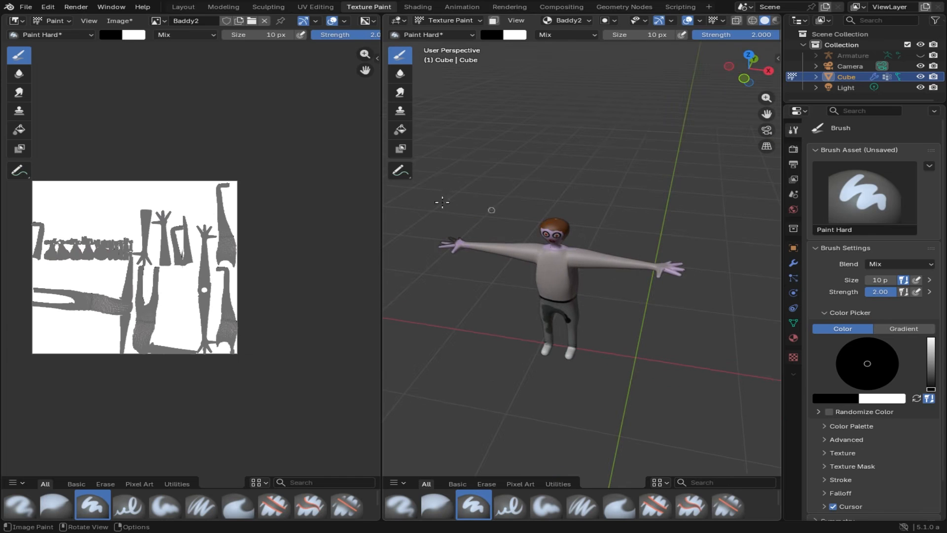
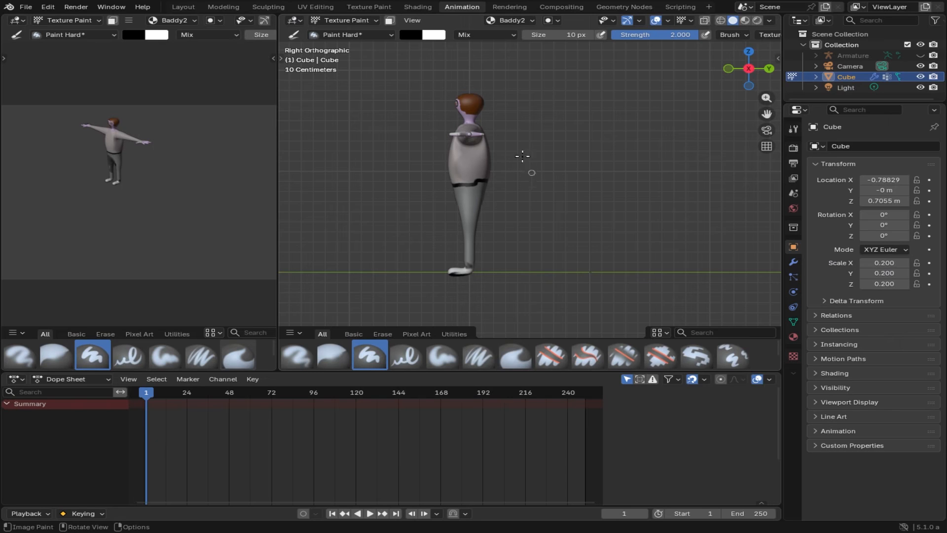
scroll(457, 120, up, 6)
scroll(420, 132, down, 4)
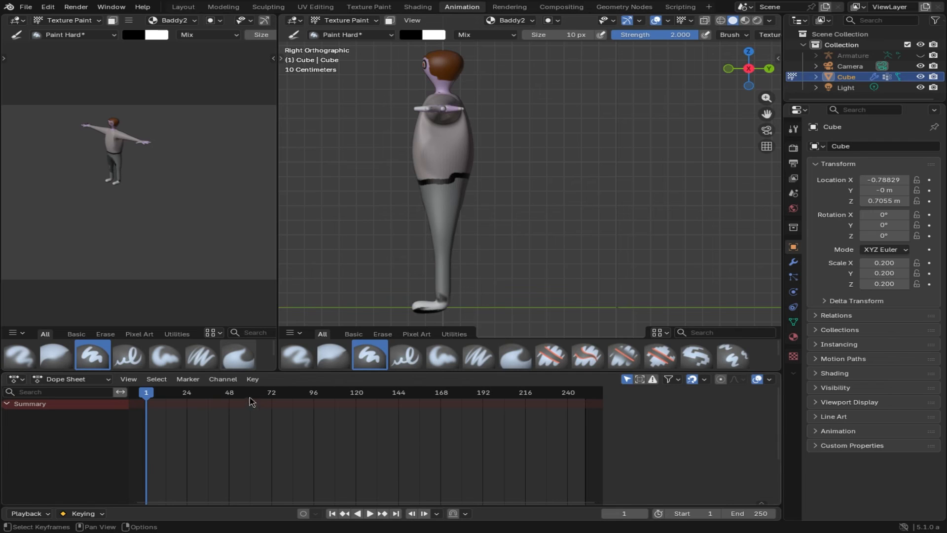
click(73, 380)
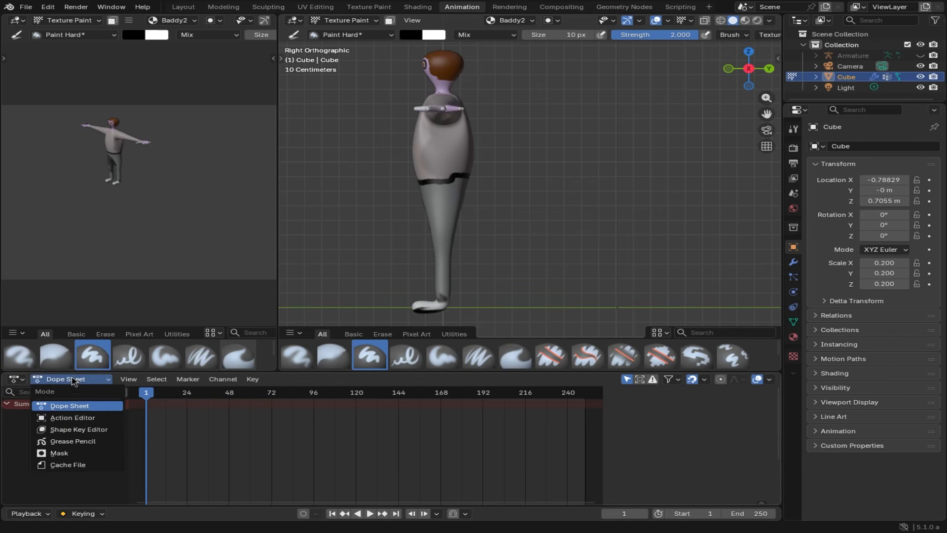
click(79, 417)
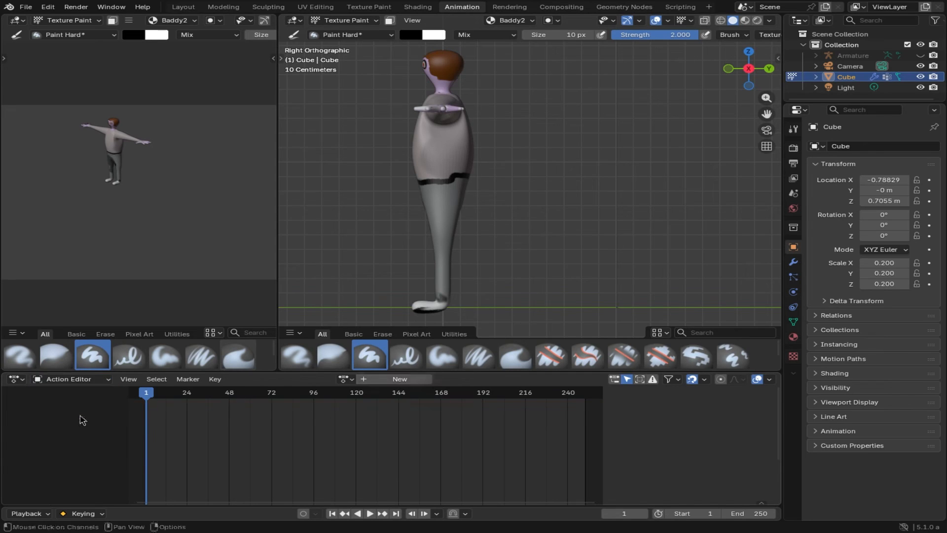
click(395, 380)
click(353, 378)
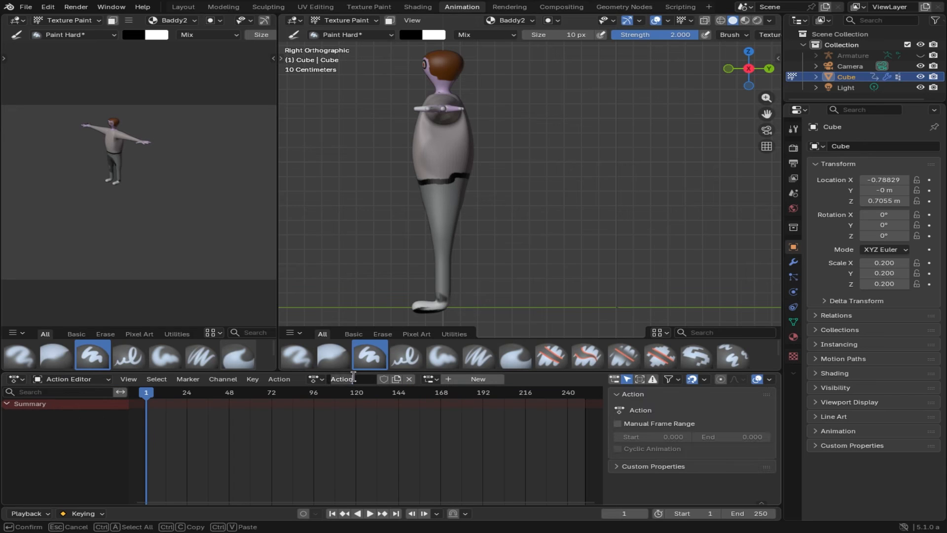
text(wALk)
key(Return)
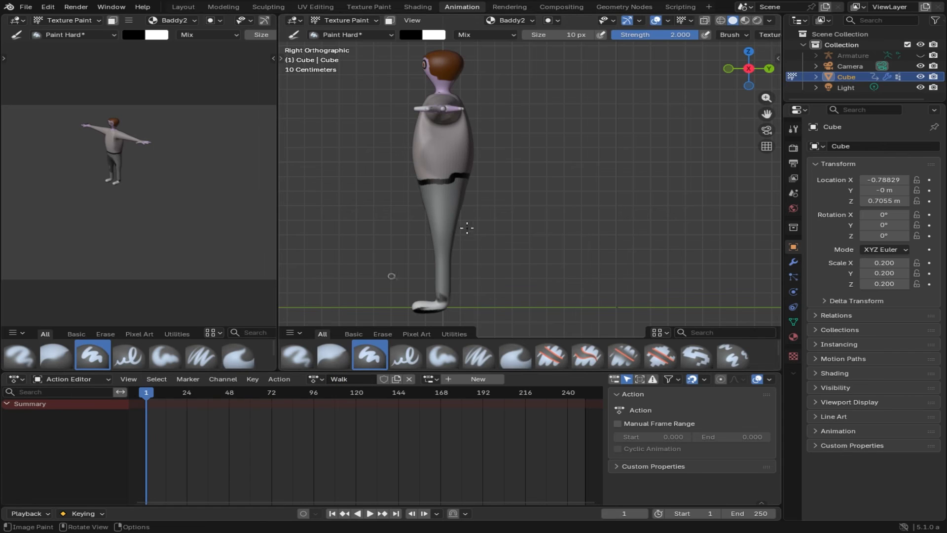
click(65, 380)
click(63, 405)
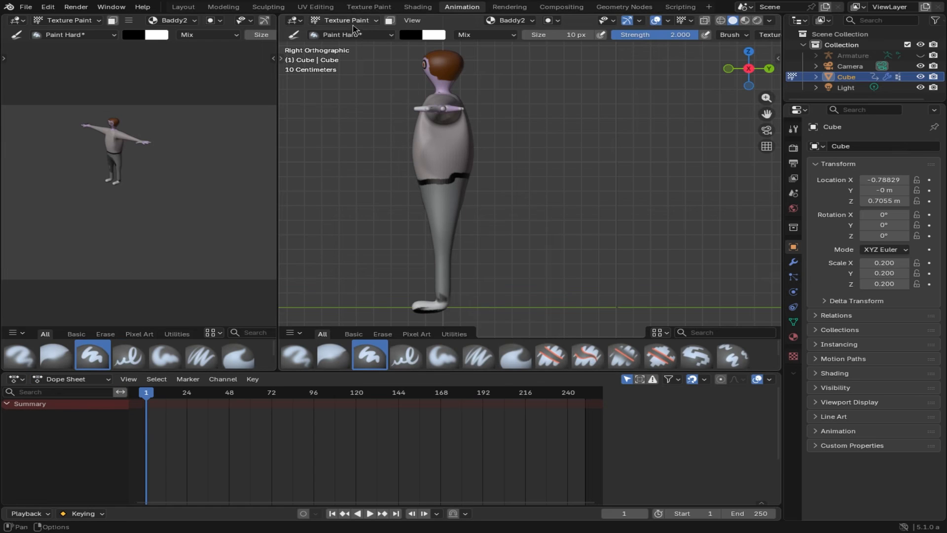
click(365, 20)
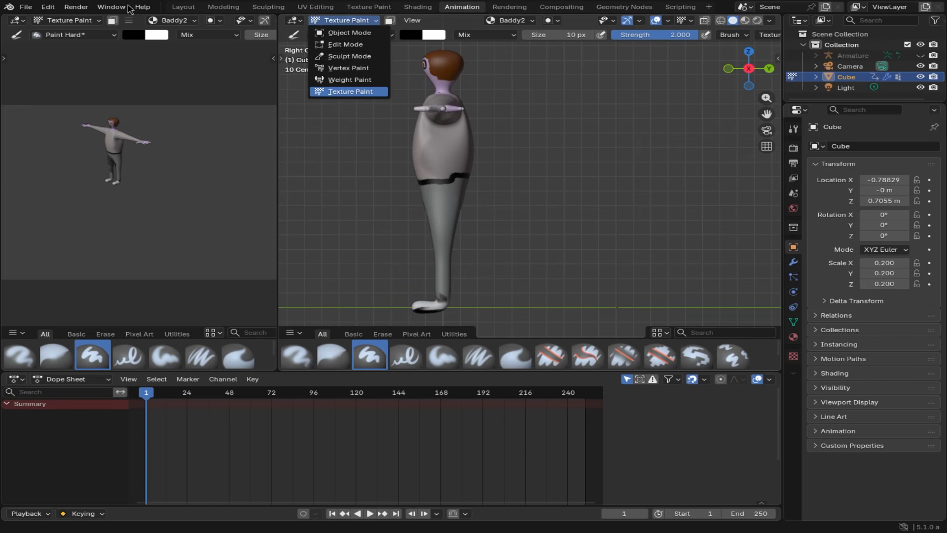
click(184, 7)
click(183, 7)
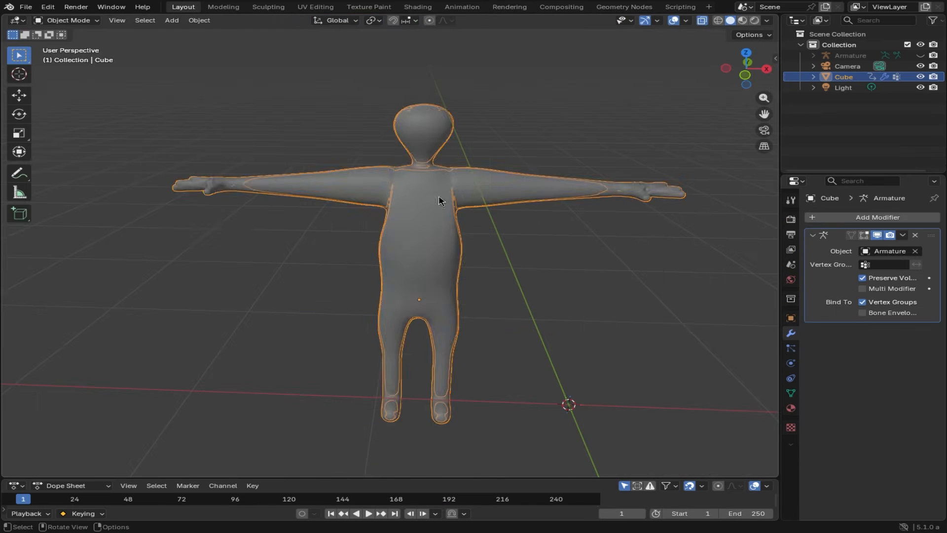
key(Tab)
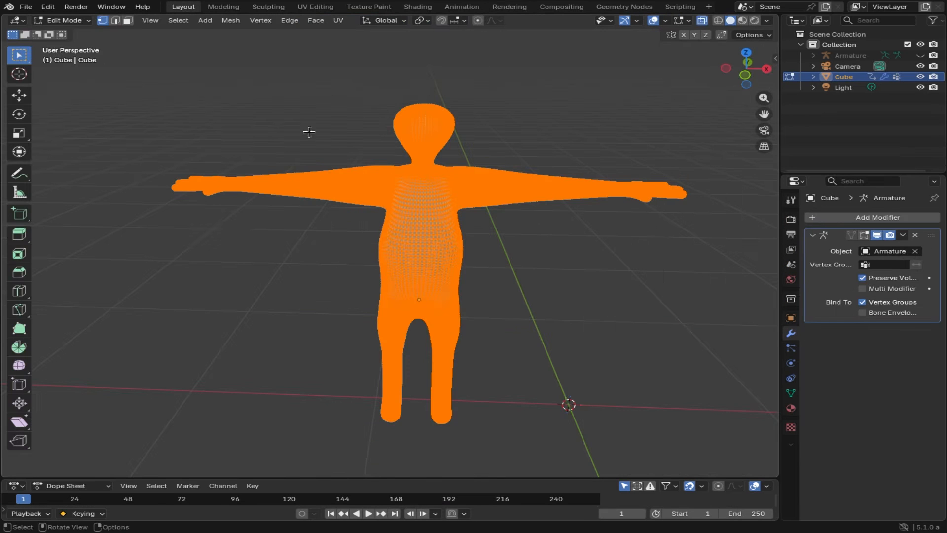
key(alt+a)
key(Tab)
click(79, 22)
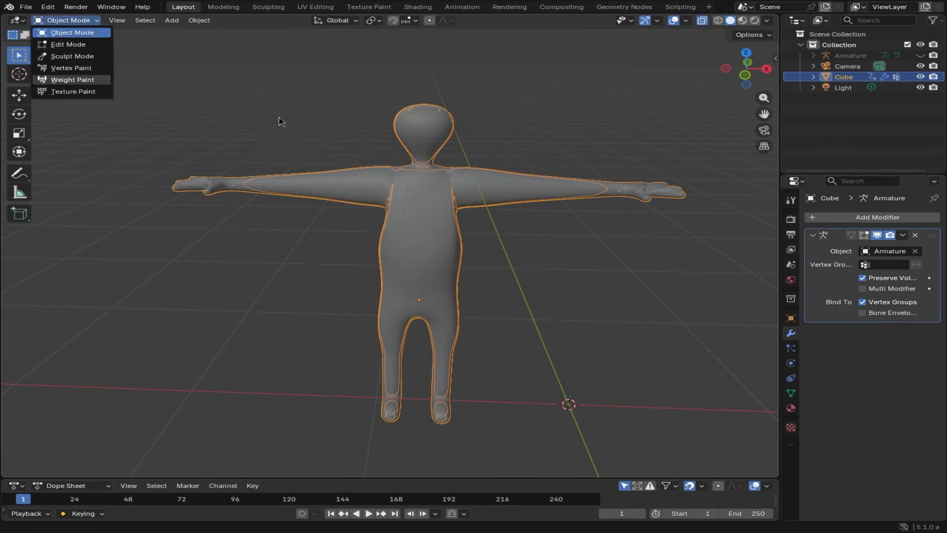
key(Tab)
key(Tab)
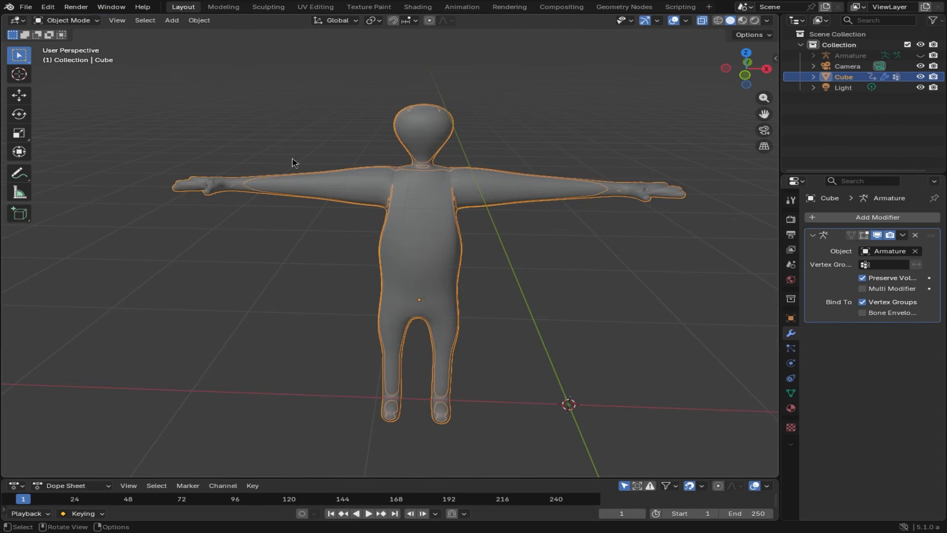
click(69, 20)
click(68, 22)
key(Tab)
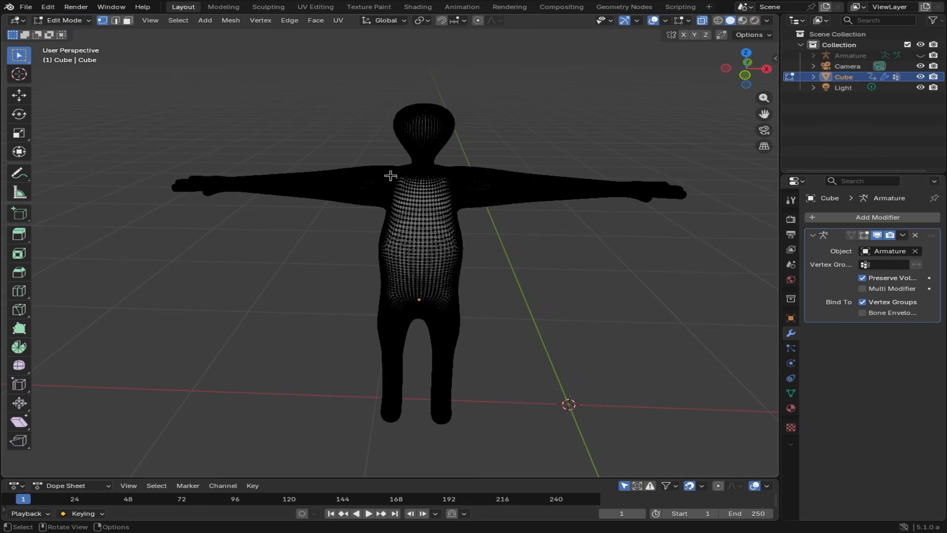
key(Tab)
key(a)
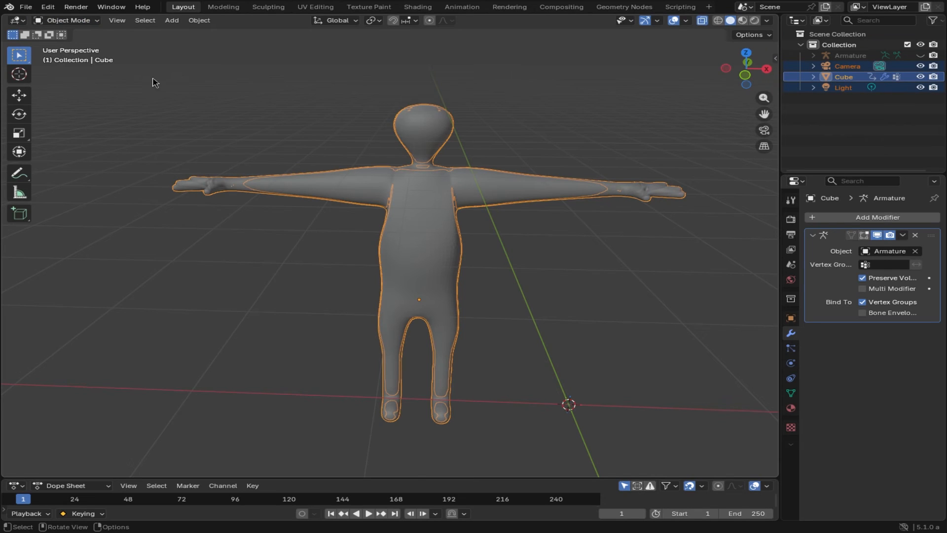
click(69, 20)
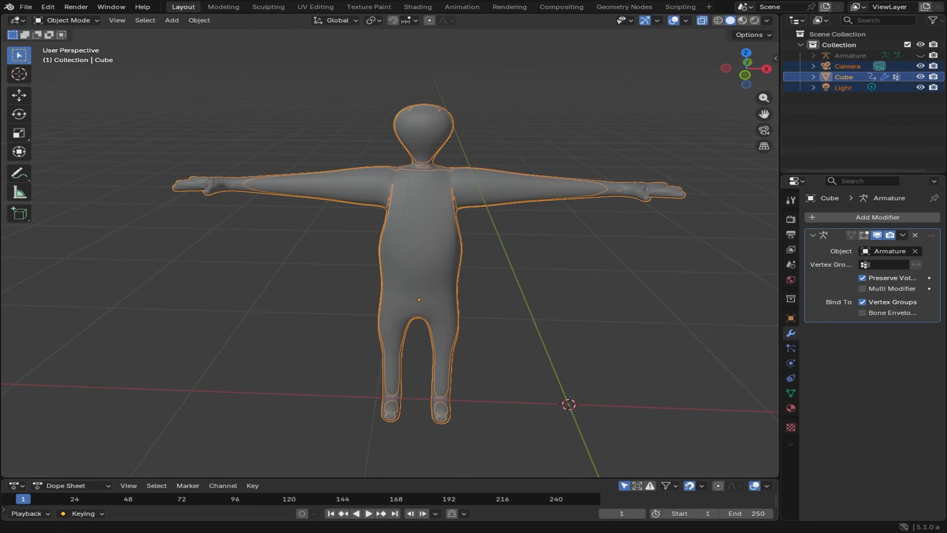
Step: Return to the Animation workspace and select the character's left upper arm bone on the armature in Pose Mode
click(461, 7)
mouse_move(611, 239)
middle_down()
mouse_move(562, 253)
mouse_move(614, 240)
middle_up()
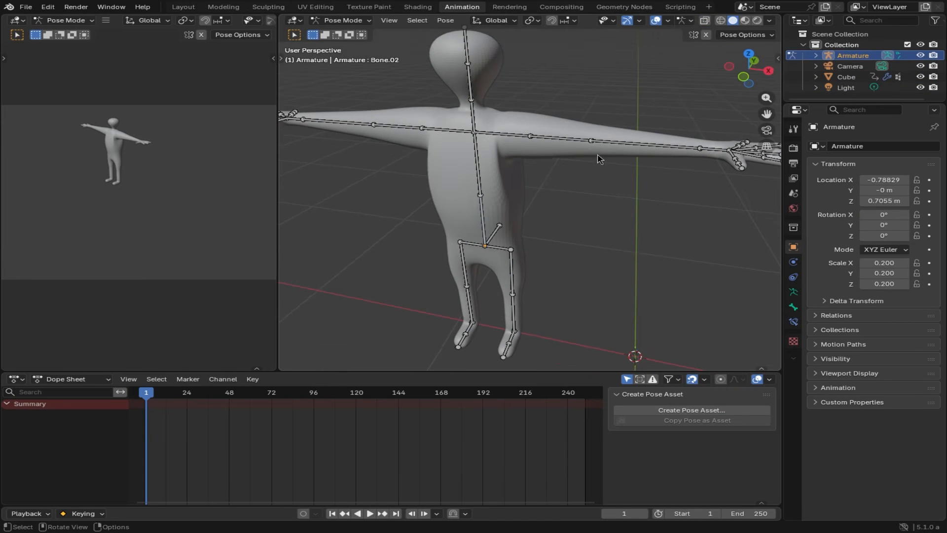
click(569, 144)
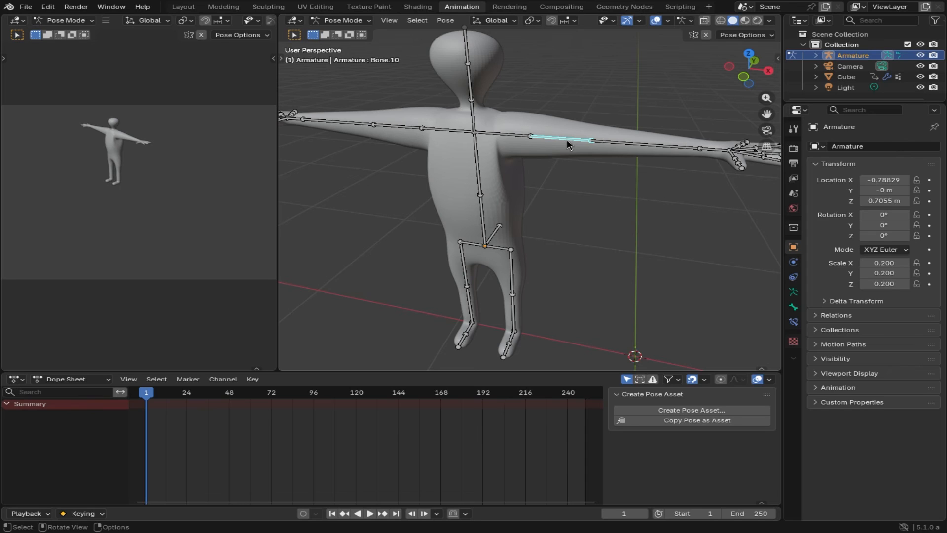
key(r)
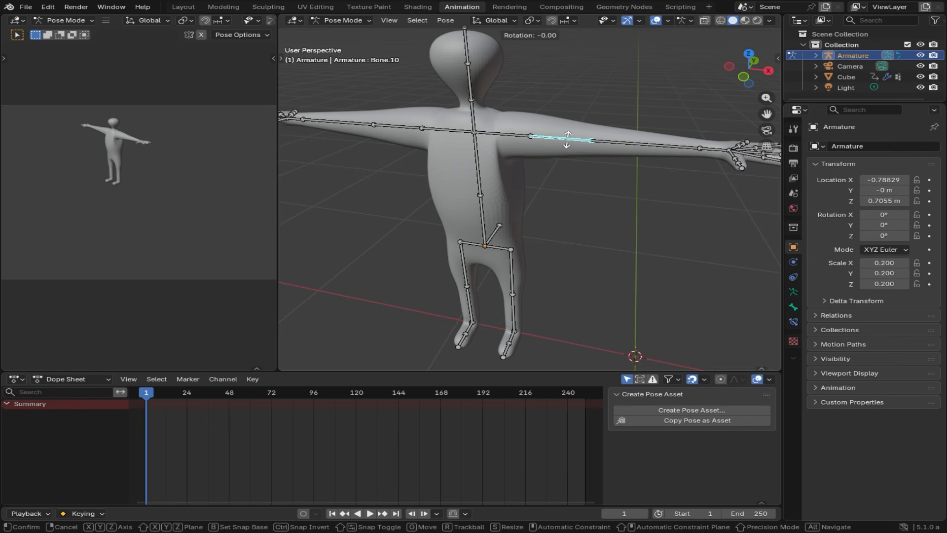
key(x)
right_click(566, 146)
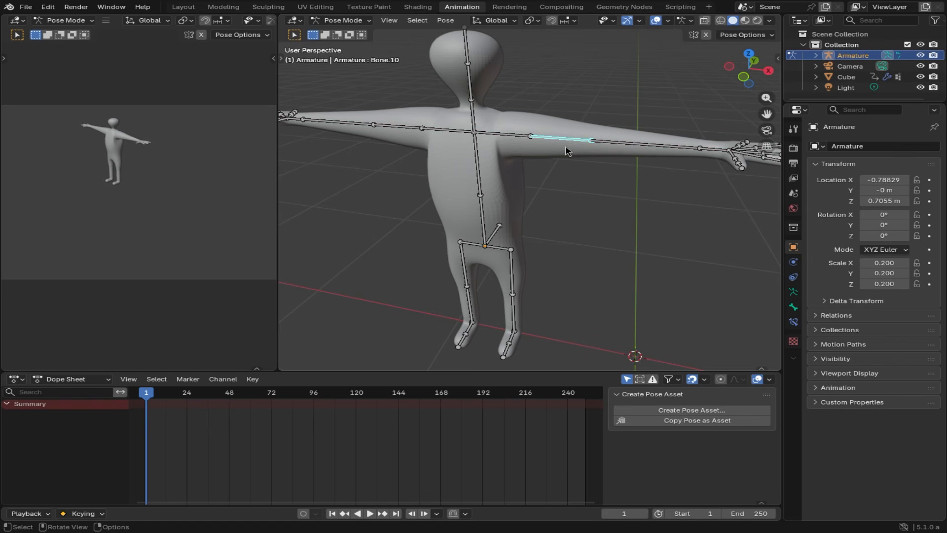
key(r)
key(z)
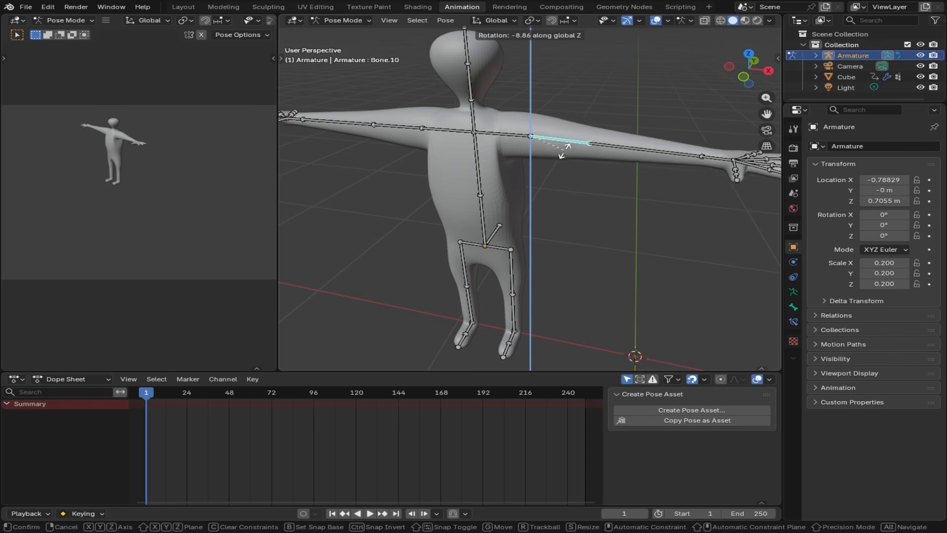
right_click(554, 172)
Step: Rotate the left upper arm bone about the global Y axis until the arm hangs beside the body
key(r)
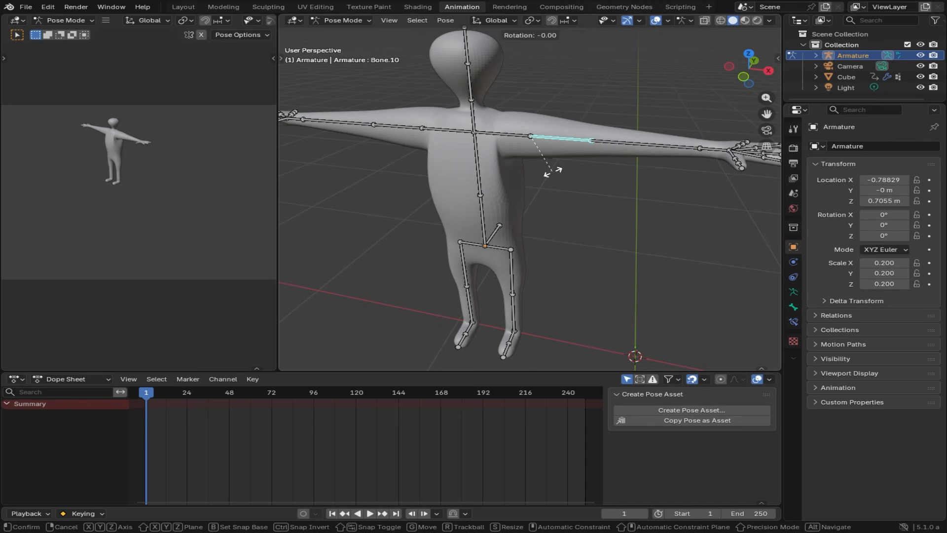
key(y)
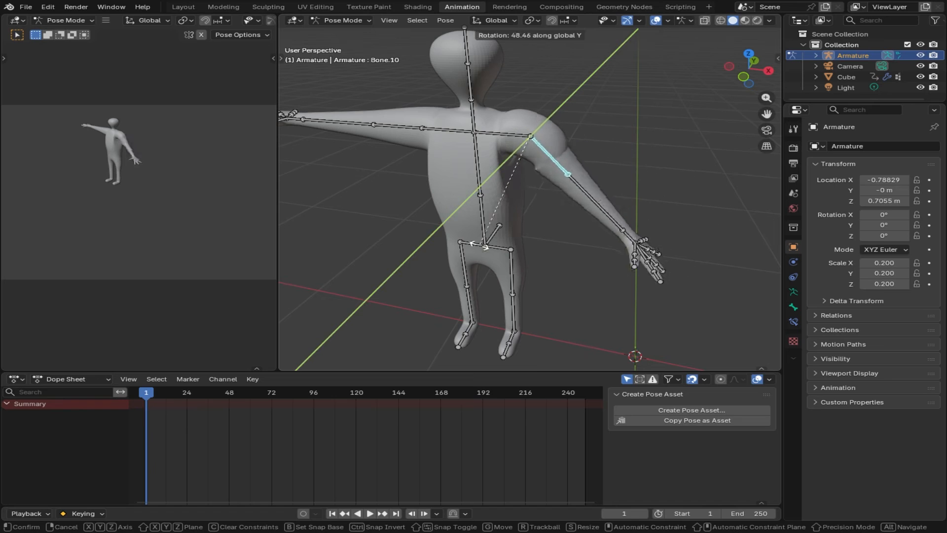
click(291, 268)
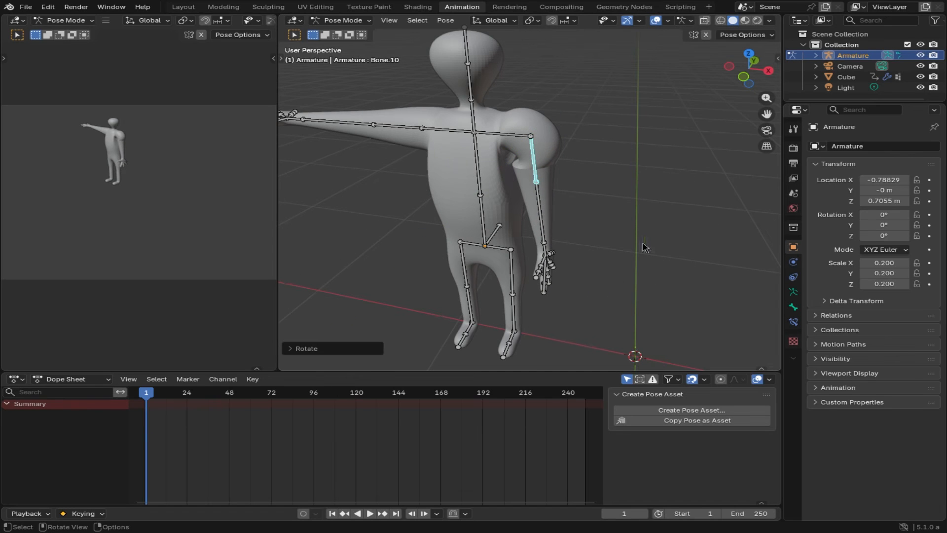
Step: Rotate the character's right upper arm bone downward and about the global X axis so the arm hangs beside the torso
middle_drag(567, 245, 508, 205)
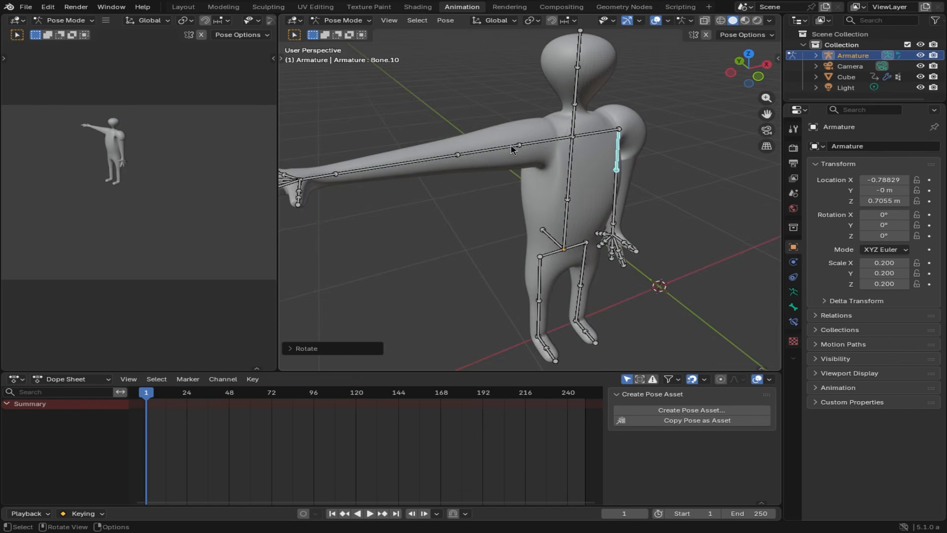
click(508, 147)
key(t)
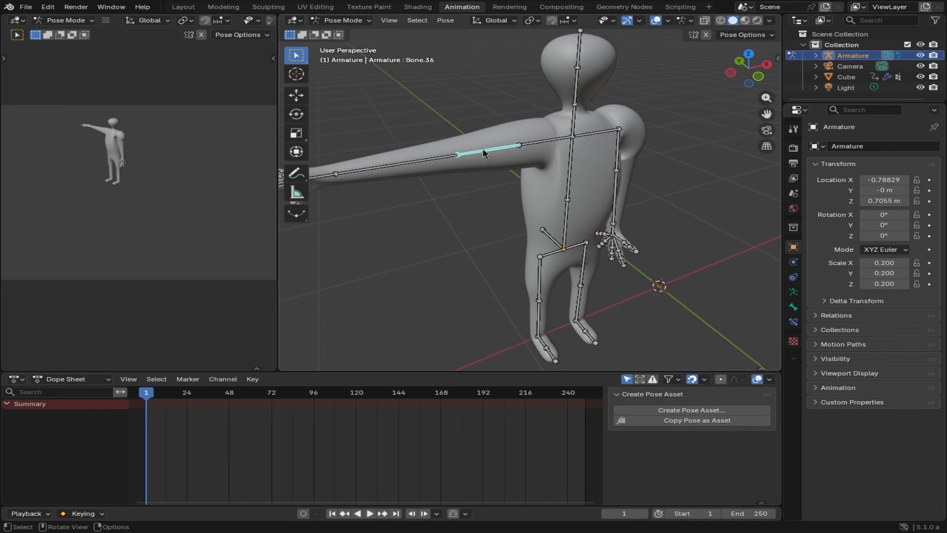
key(r)
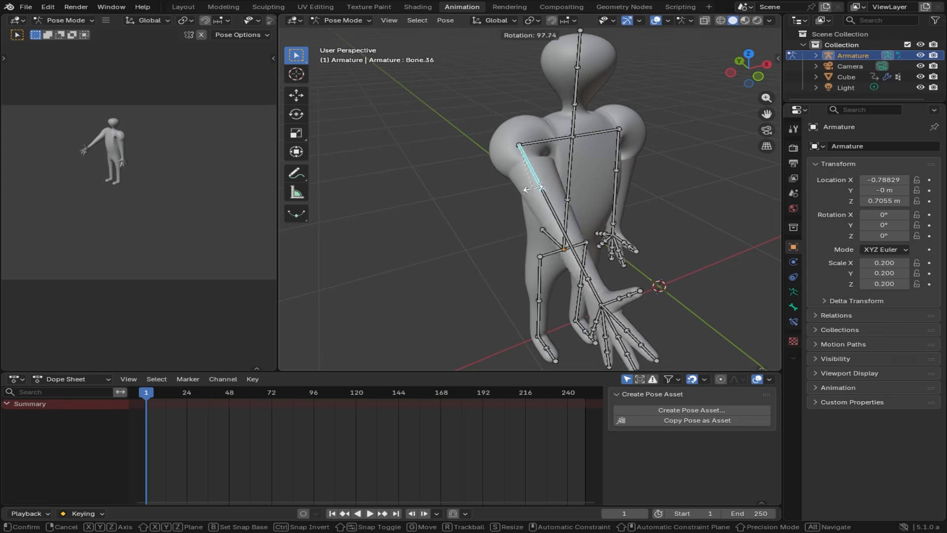
click(534, 188)
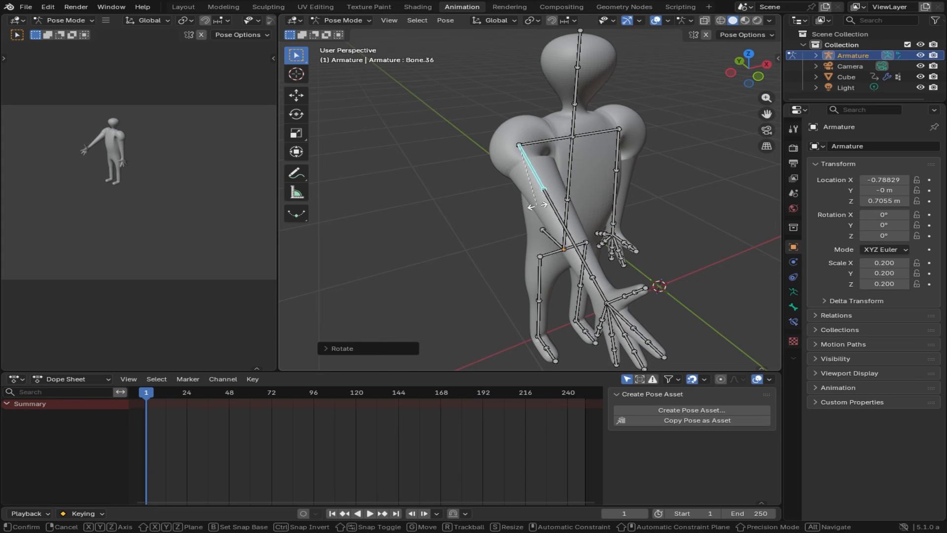
key(r)
key(x)
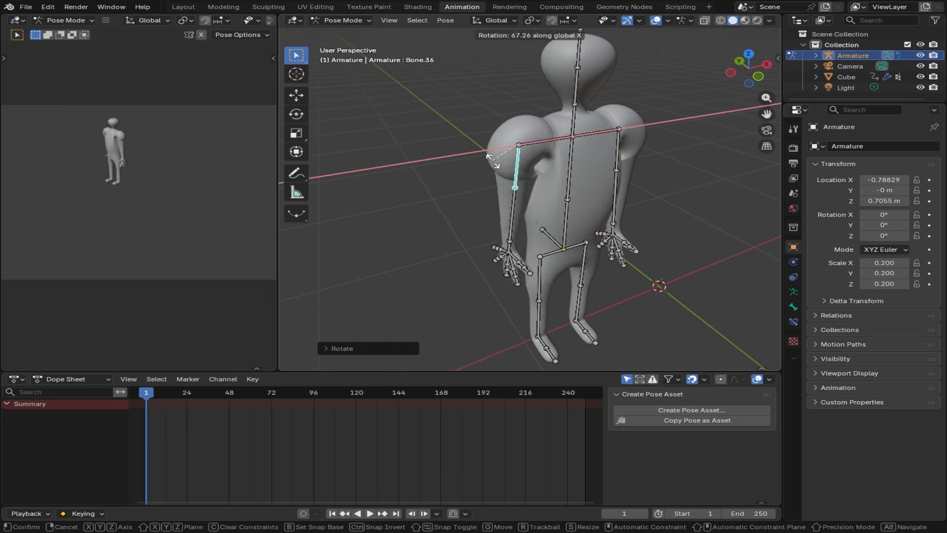
click(537, 182)
middle_drag(537, 183, 600, 188)
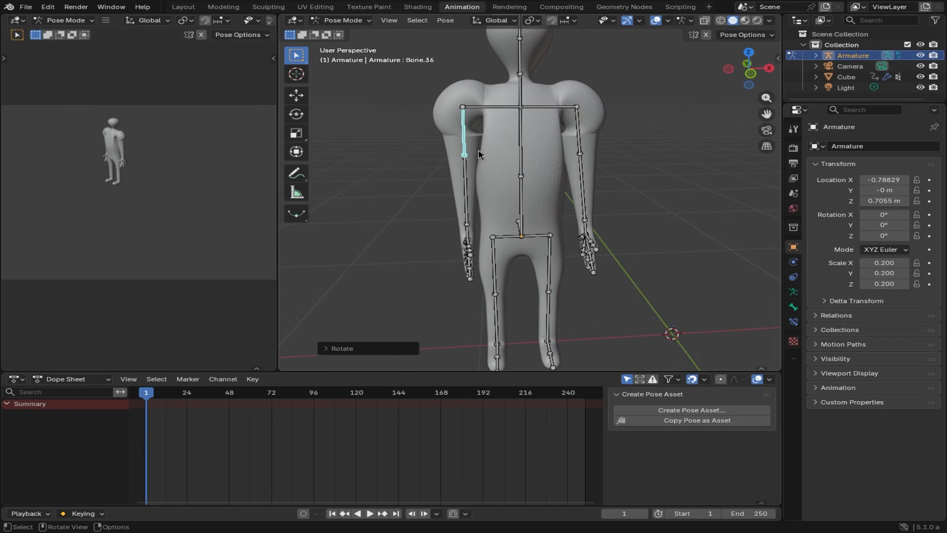
key(r)
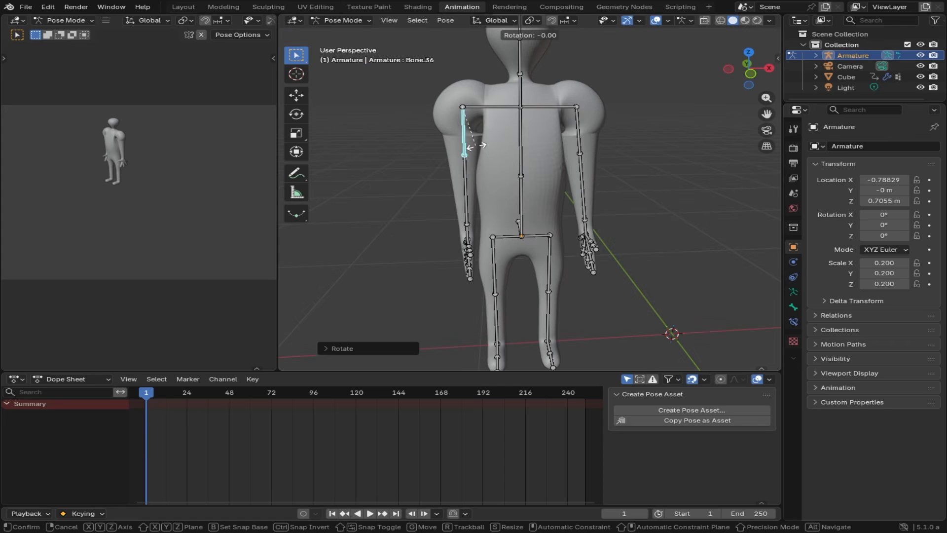
key(x)
key(Escape)
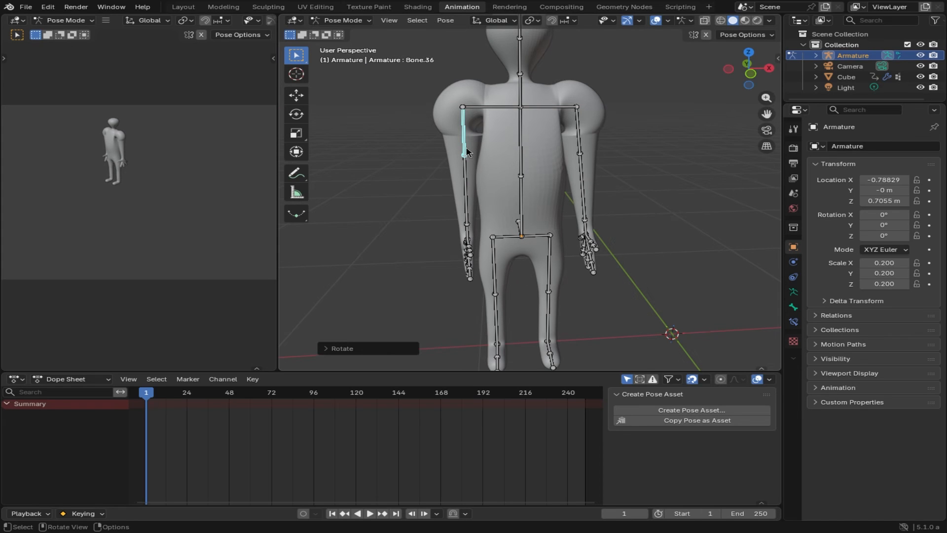
Step: Rotate the right upper arm bone slightly outward, away from the torso
key(r)
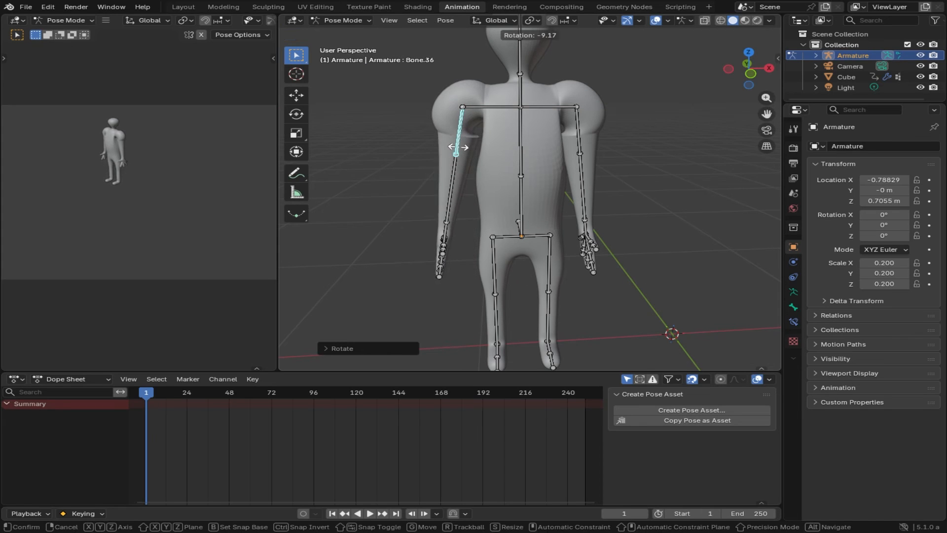
click(575, 166)
mouse_move(575, 166)
middle_down()
mouse_move(529, 173)
mouse_move(575, 173)
mouse_move(562, 165)
mouse_move(585, 173)
middle_up()
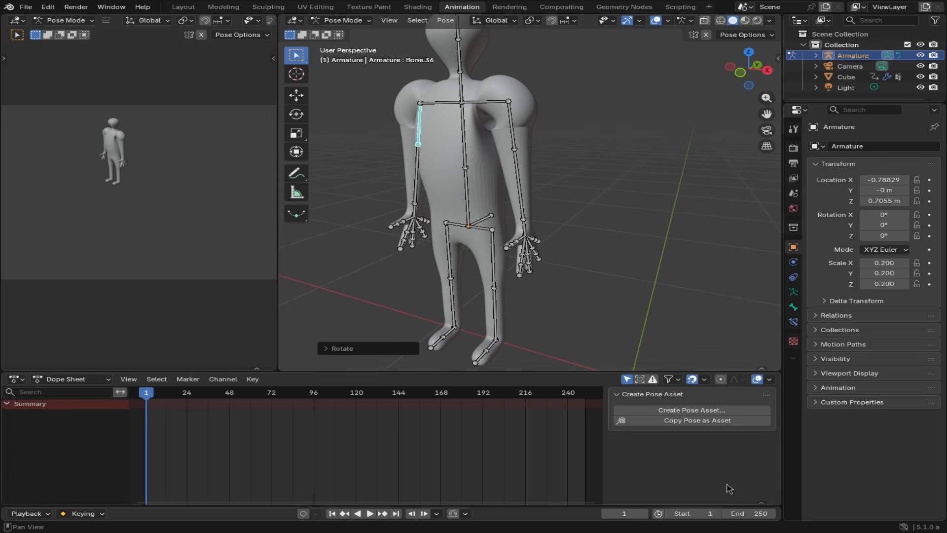
Step: Set the end frame of the animation to 24
click(762, 515)
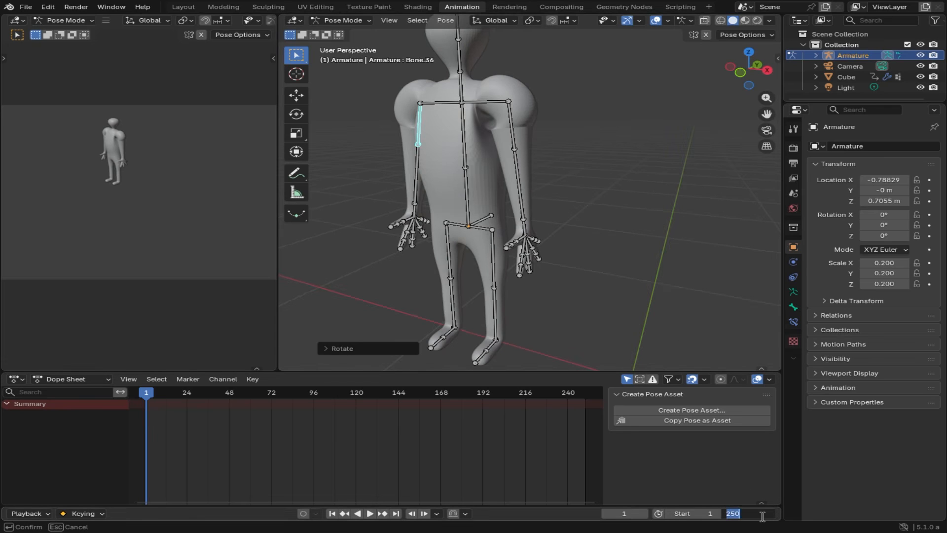
text(24)
key(Return)
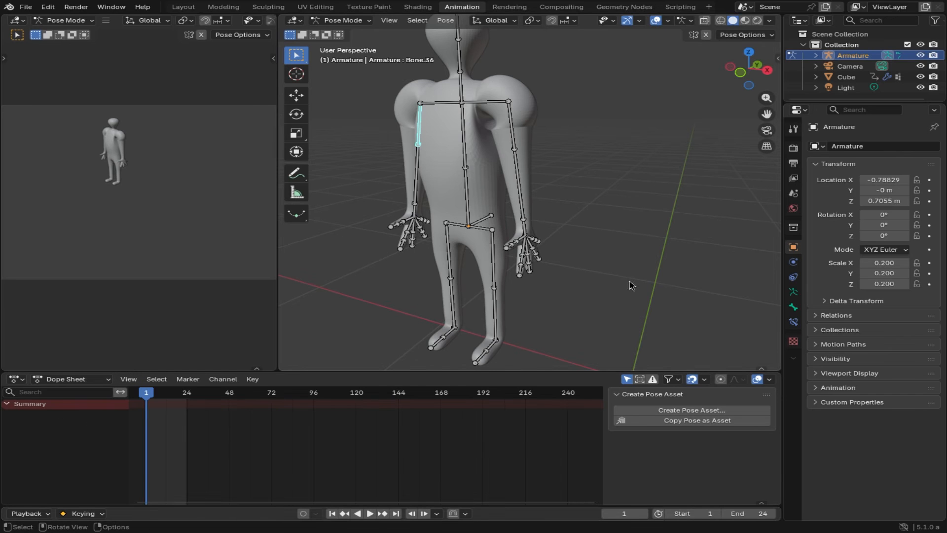
middle_drag(656, 284, 624, 282)
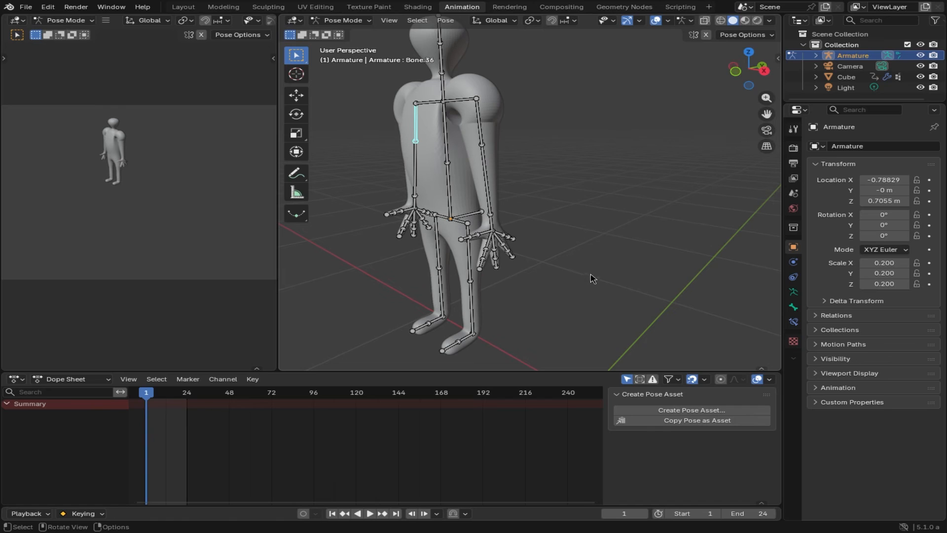
middle_drag(593, 283, 533, 295)
click(468, 274)
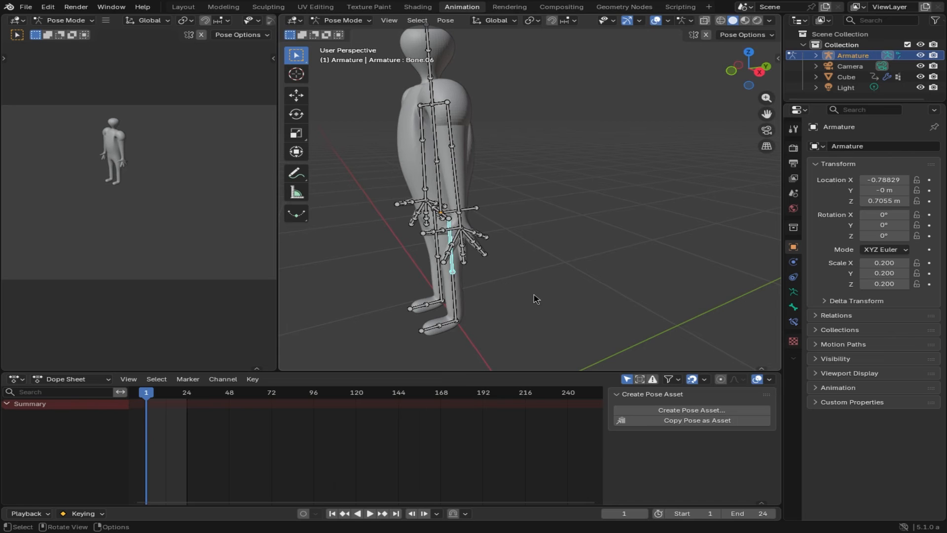
key(r)
click(475, 292)
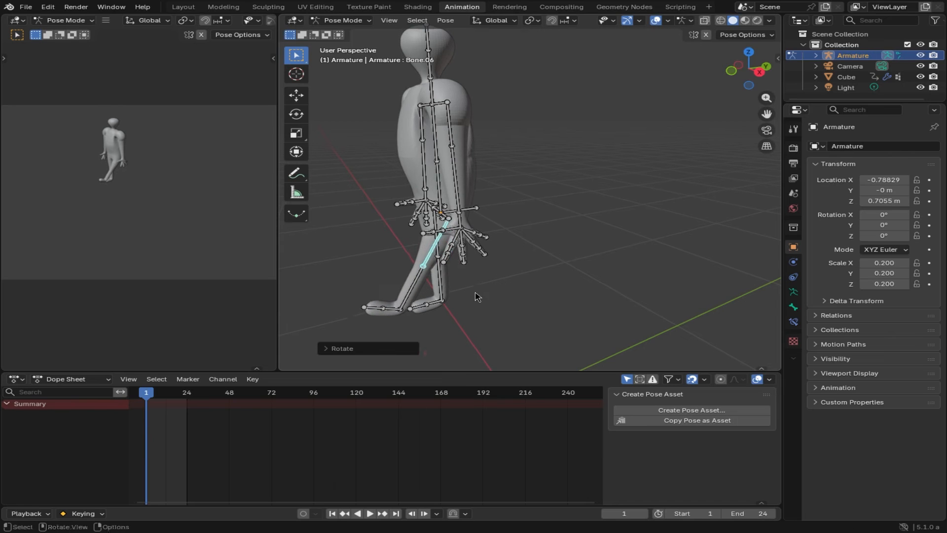
middle_drag(475, 292, 601, 285)
key(ctrl+z)
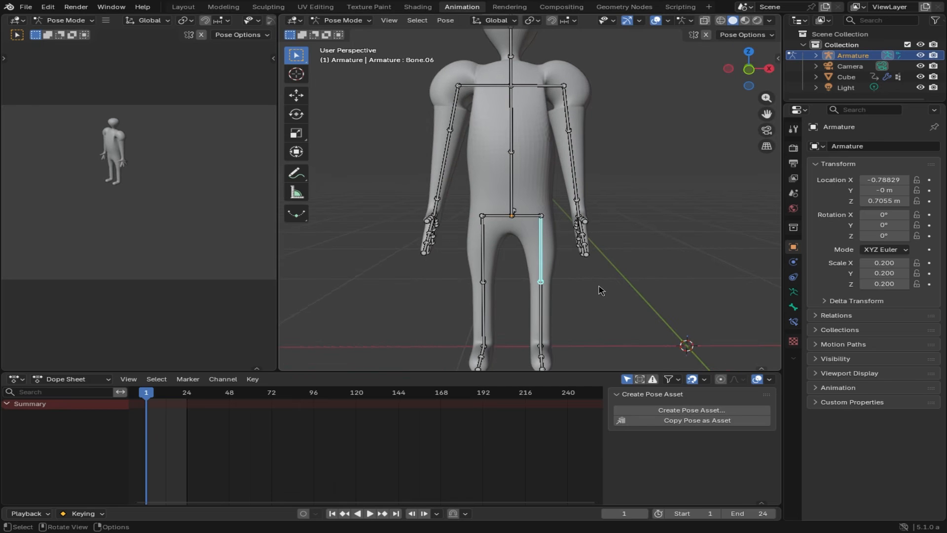
Step: In the right orthographic view, rotate the character's left thigh bone forward about 29° and the left shin bone backward about 30°
key(KP_5)
key(KP_7)
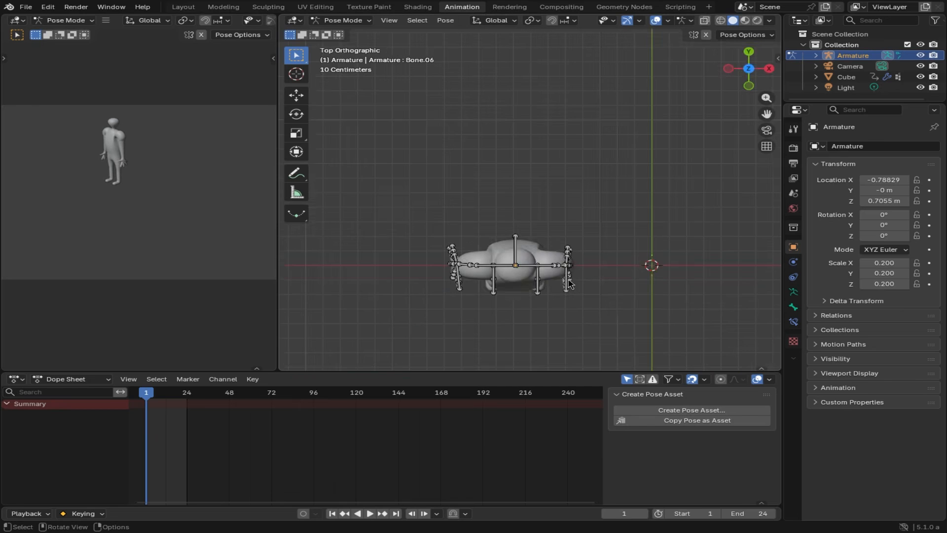
key(KP_3)
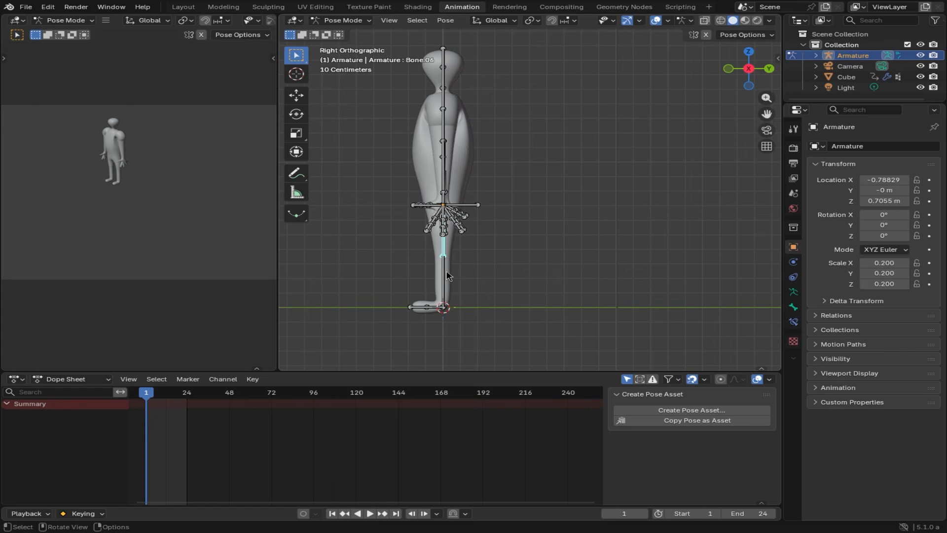
key(r)
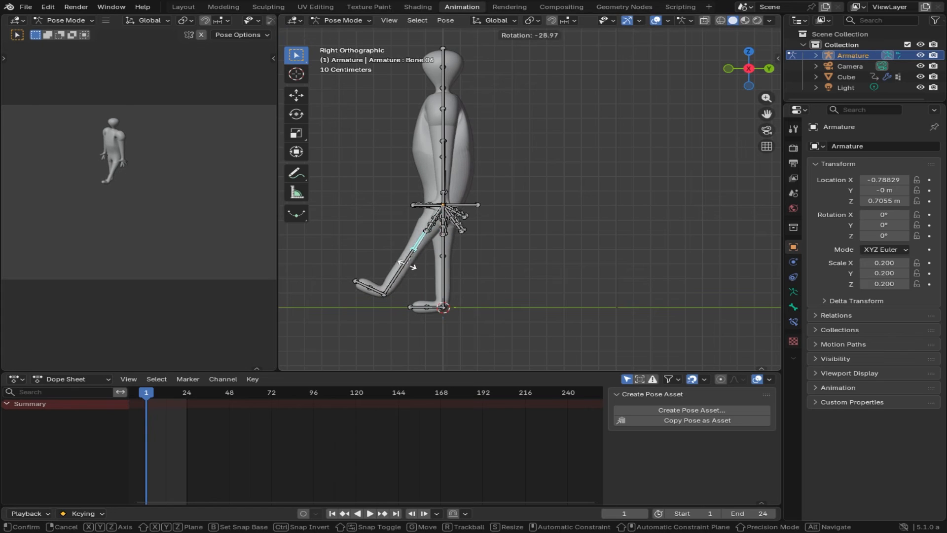
click(407, 265)
click(402, 271)
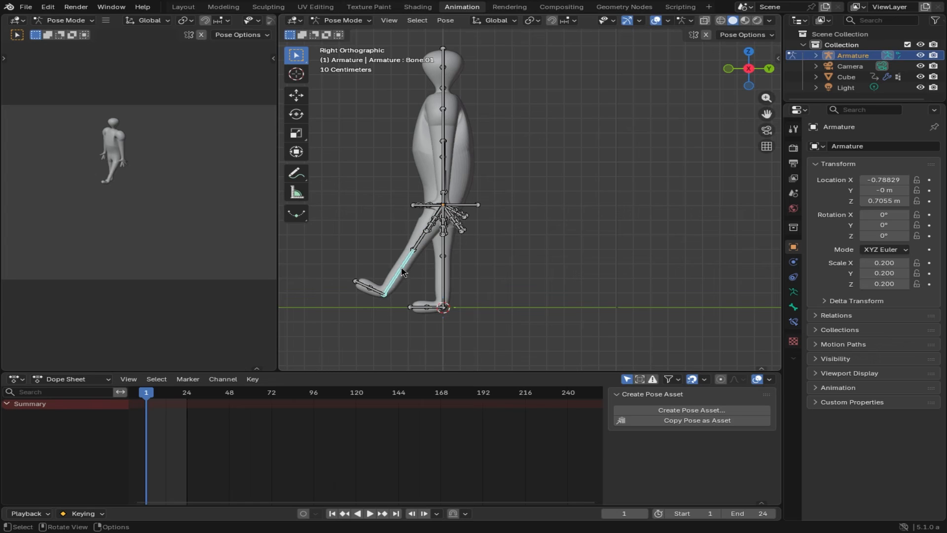
key(r)
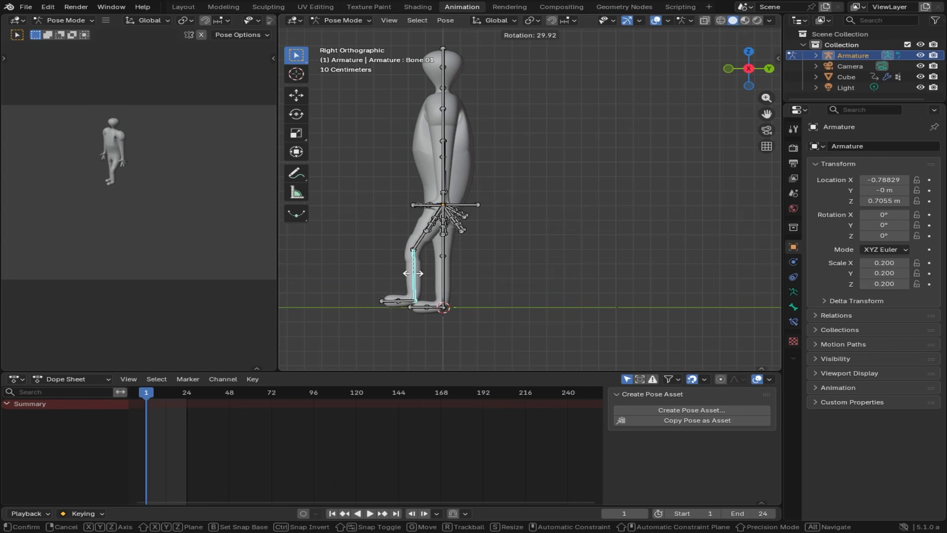
click(412, 274)
Step: Raise the left thigh bone further forward and rotate the left shin bone back until the lower leg is nearly vertical
click(419, 248)
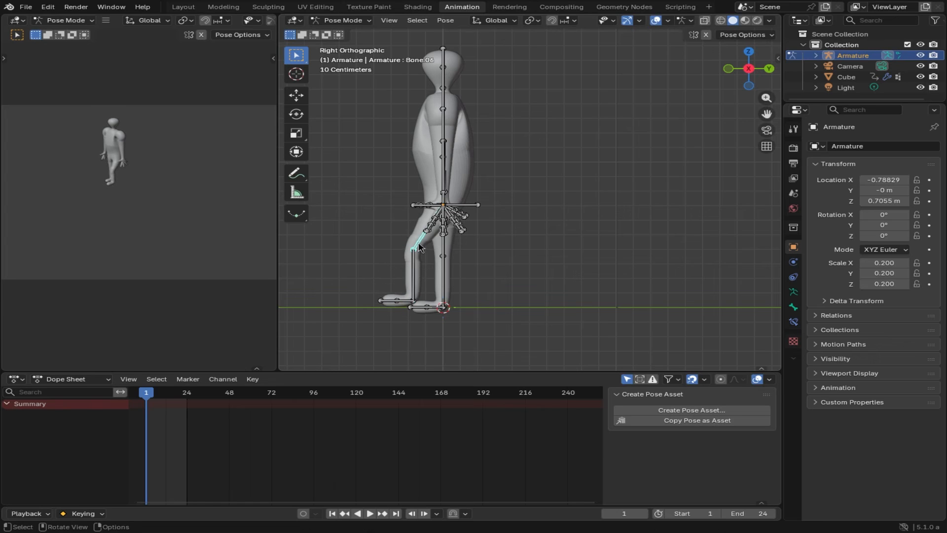
key(r)
click(408, 247)
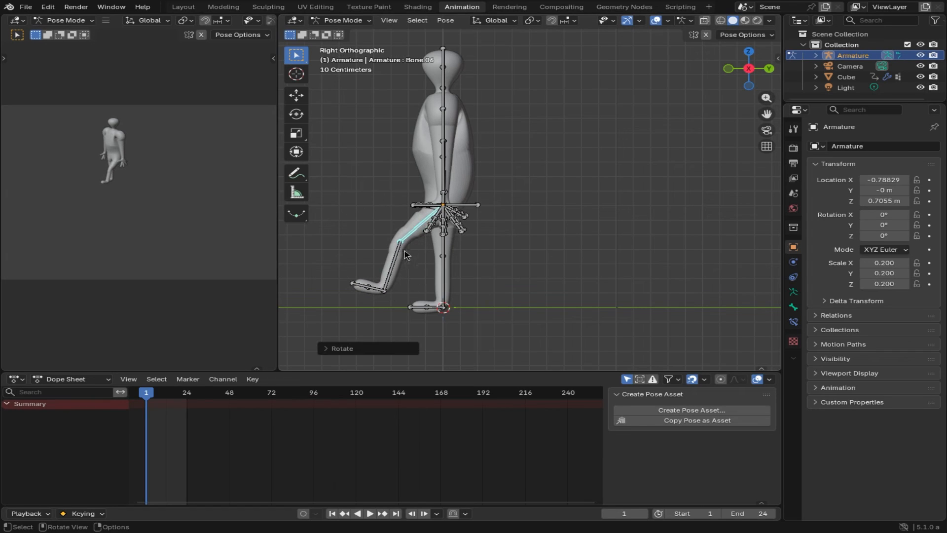
click(397, 260)
key(r)
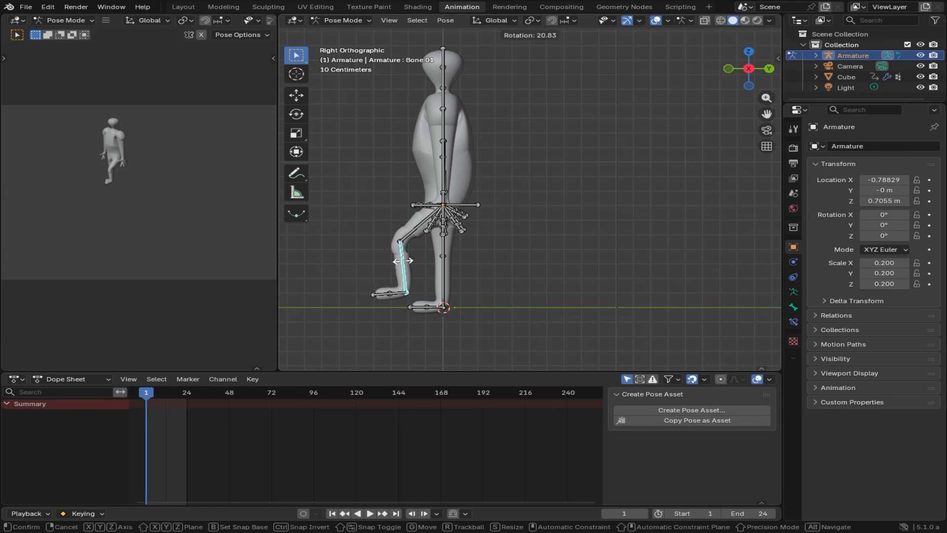
click(388, 301)
click(383, 296)
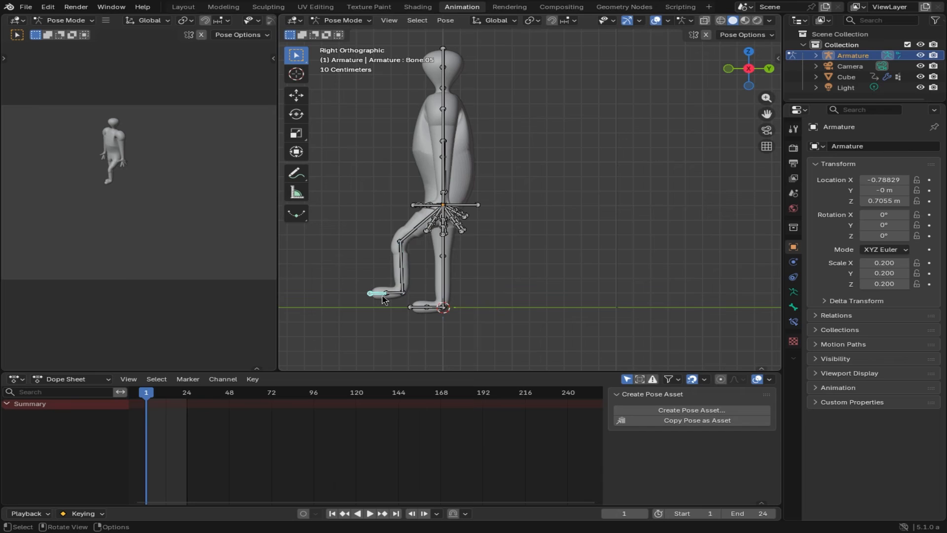
key(r)
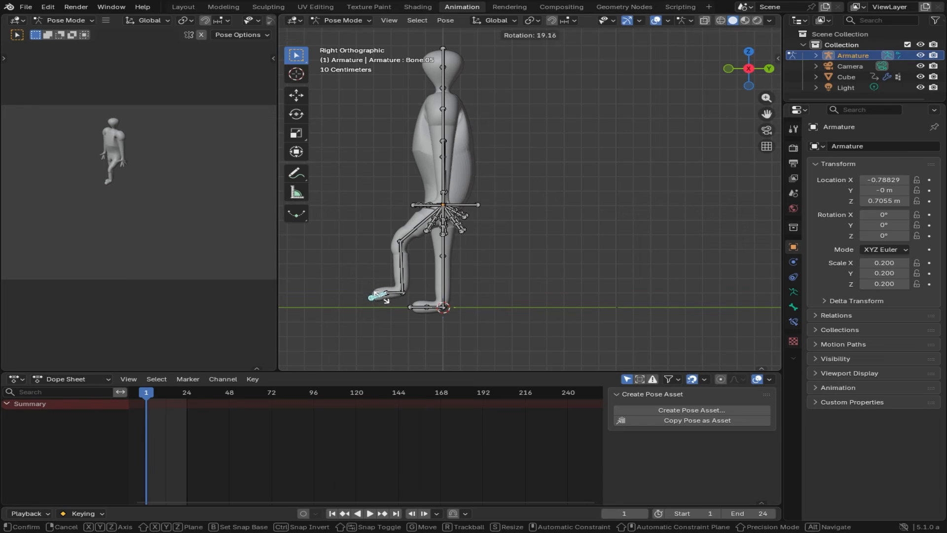
click(393, 301)
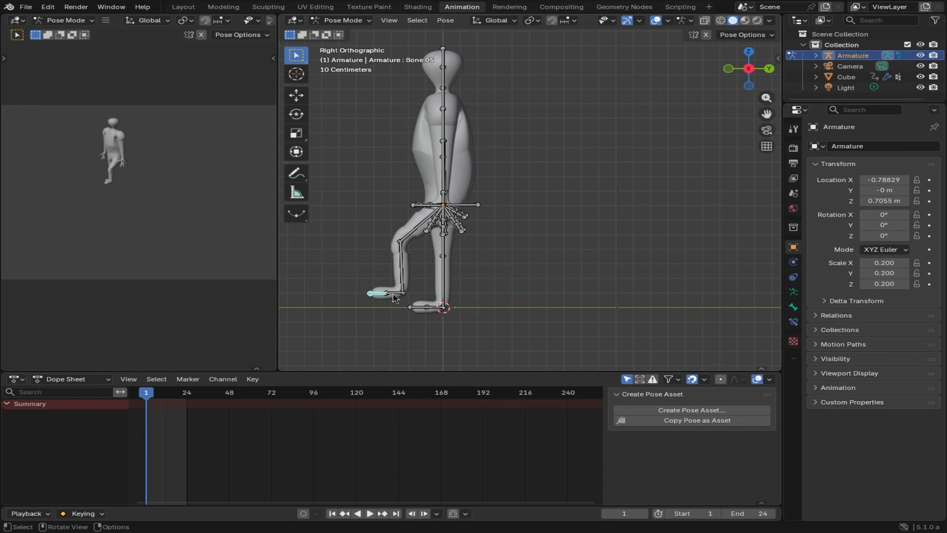
Step: Rotate the left foot bone downward so the toes point toward the ground line
click(394, 294)
key(r)
click(396, 301)
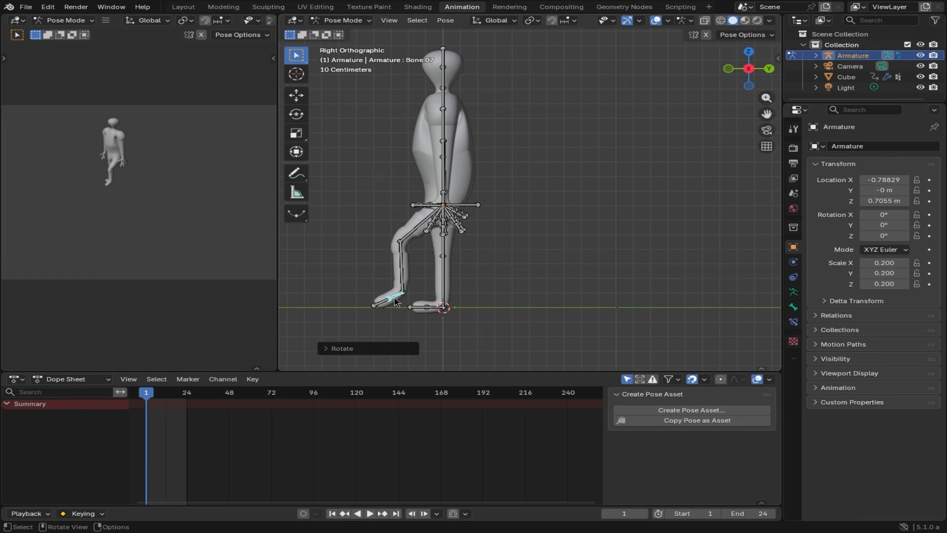
Step: Swing the right thigh bone backward behind the body and bend the right shin bone back about 19°
click(444, 249)
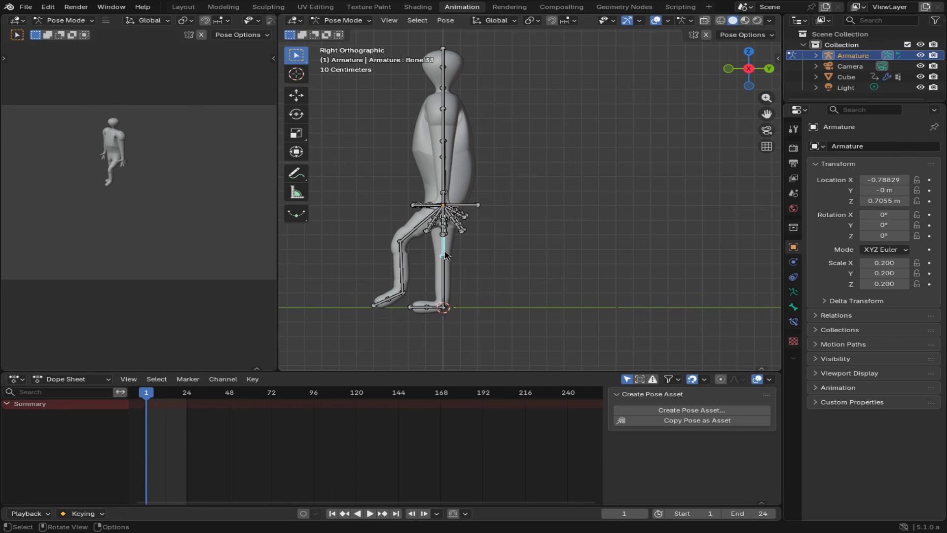
key(r)
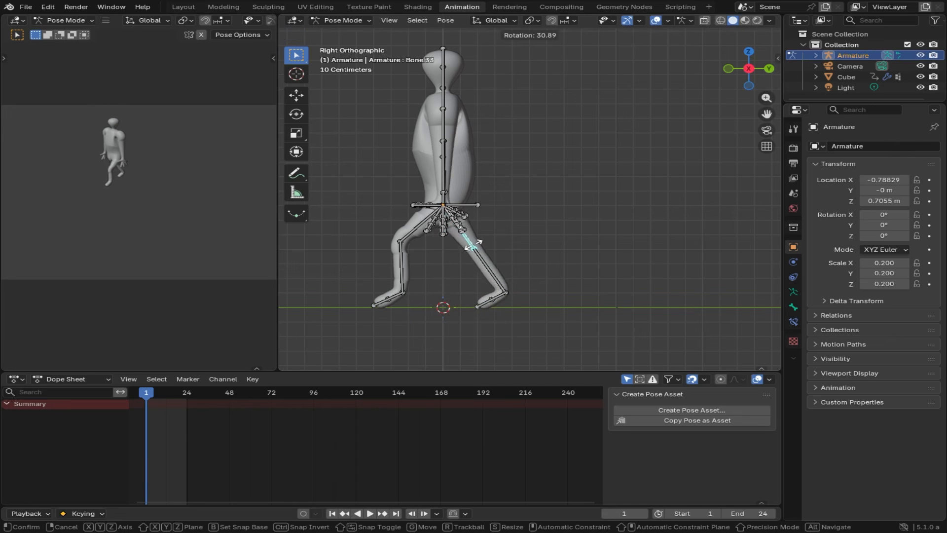
click(472, 256)
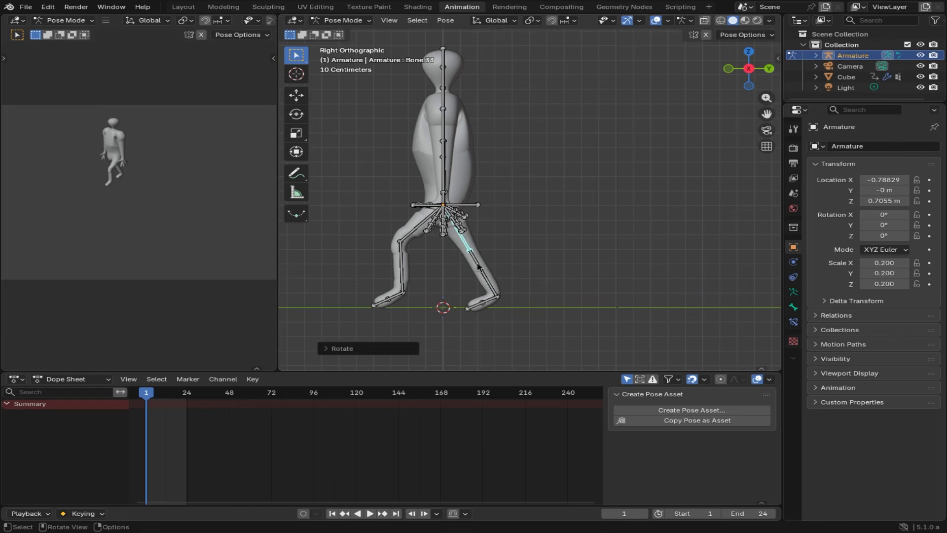
click(478, 267)
key(r)
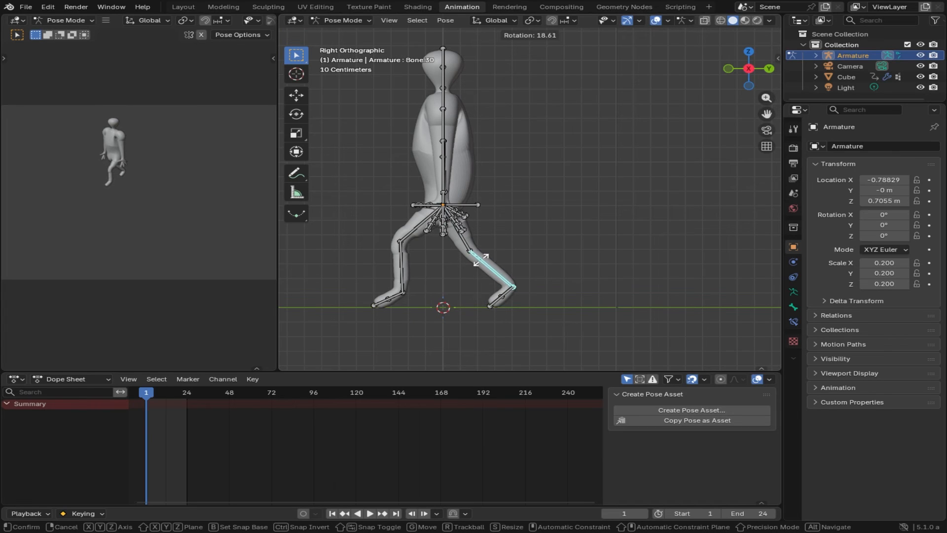
click(483, 264)
Step: Rotate the right foot bone about 11° so its toes tilt slightly upward
click(503, 299)
key(r)
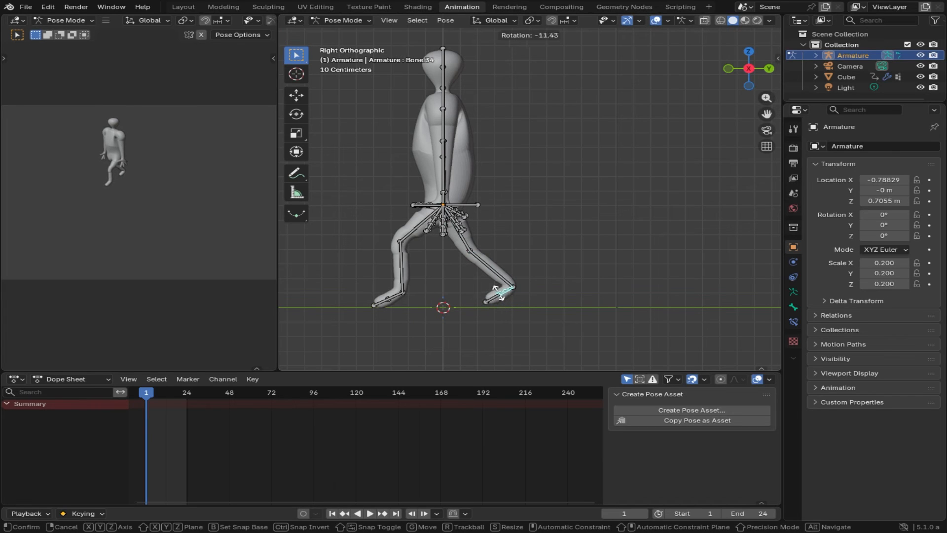
click(500, 297)
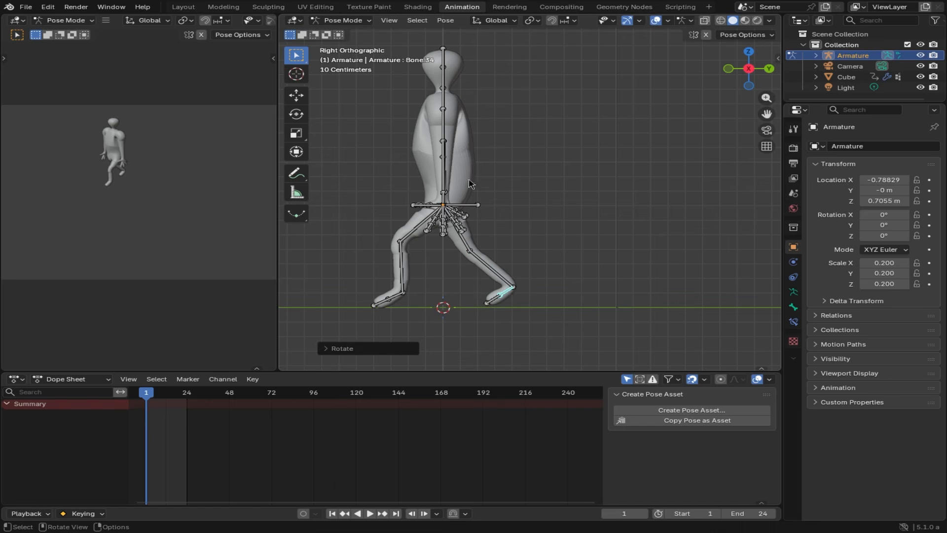
middle_drag(496, 184, 628, 191)
middle_drag(588, 225, 630, 209)
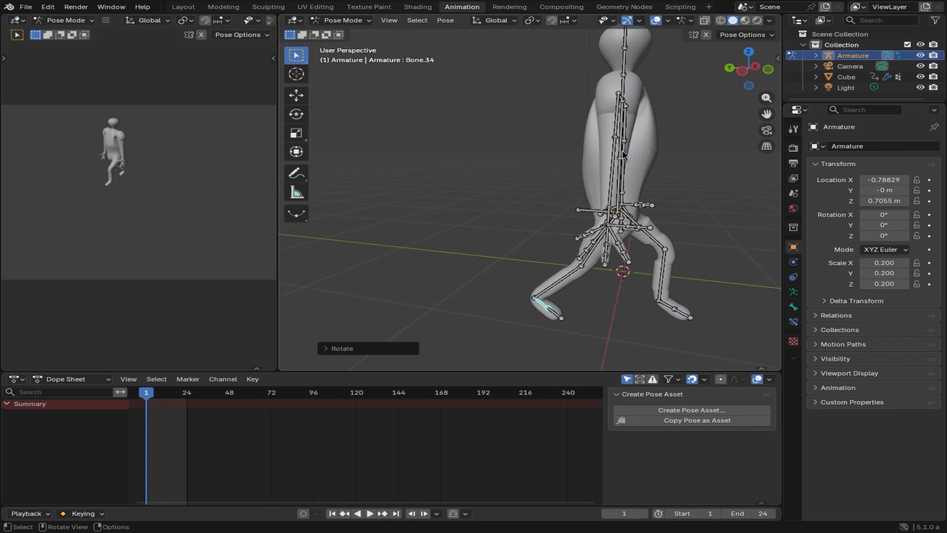
key(KP_4)
key(KP_5)
key(KP_5)
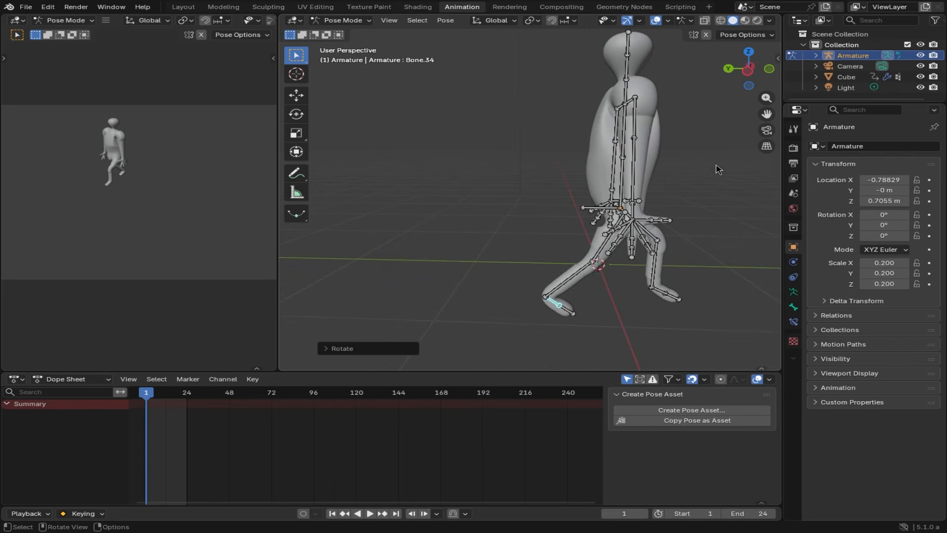
key(KP_3)
key(KP_4)
key(KP_3)
key(KP_2)
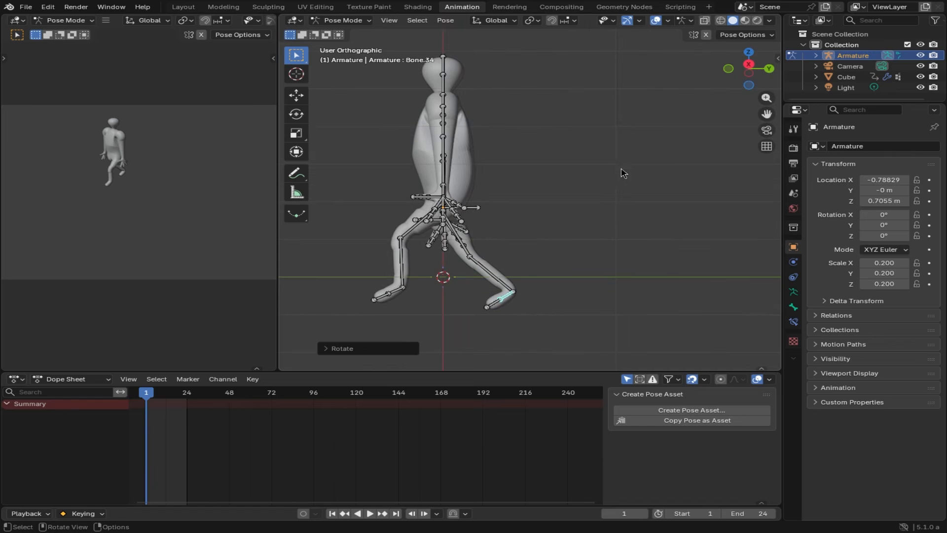
key(KP_2)
key(KP_4)
key(KP_4)
key(KP_5)
key(KP_6)
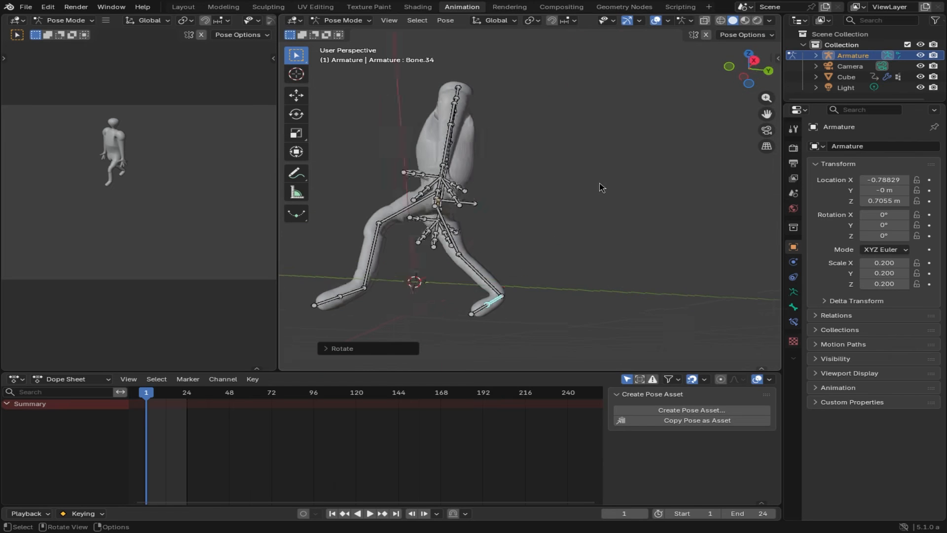
key(KP_7)
Step: Rotate the right upper arm bone forward about 33° around the global X axis, opposite the forward left leg
middle_drag(598, 202, 656, 99)
click(541, 147)
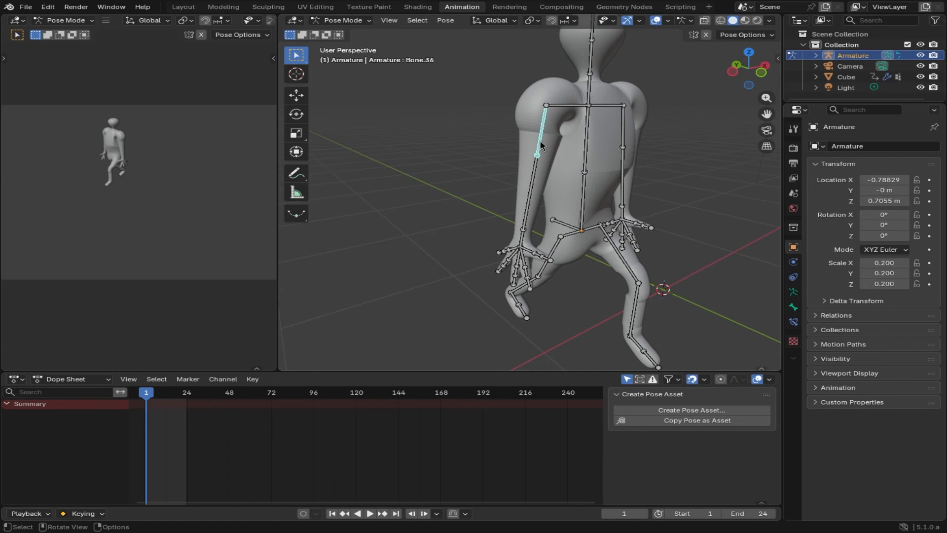
key(r)
key(x)
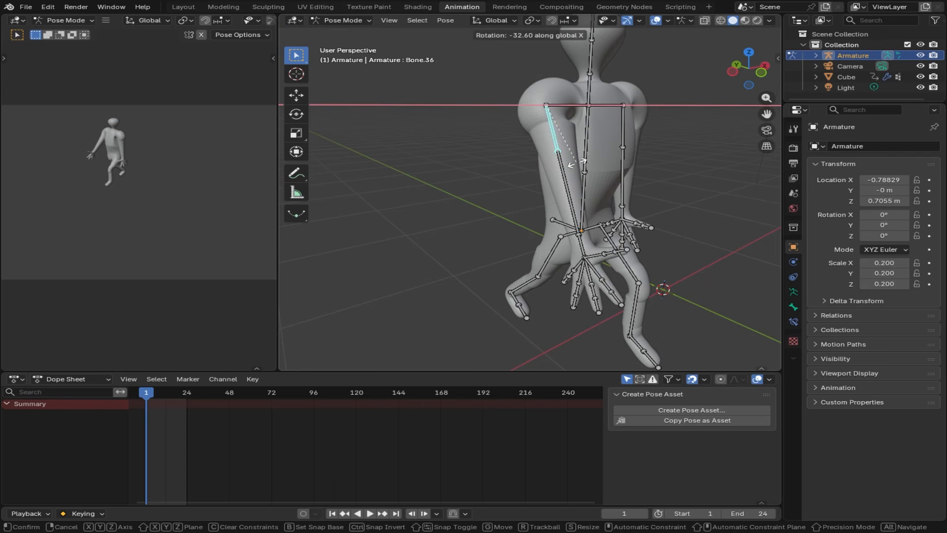
click(578, 164)
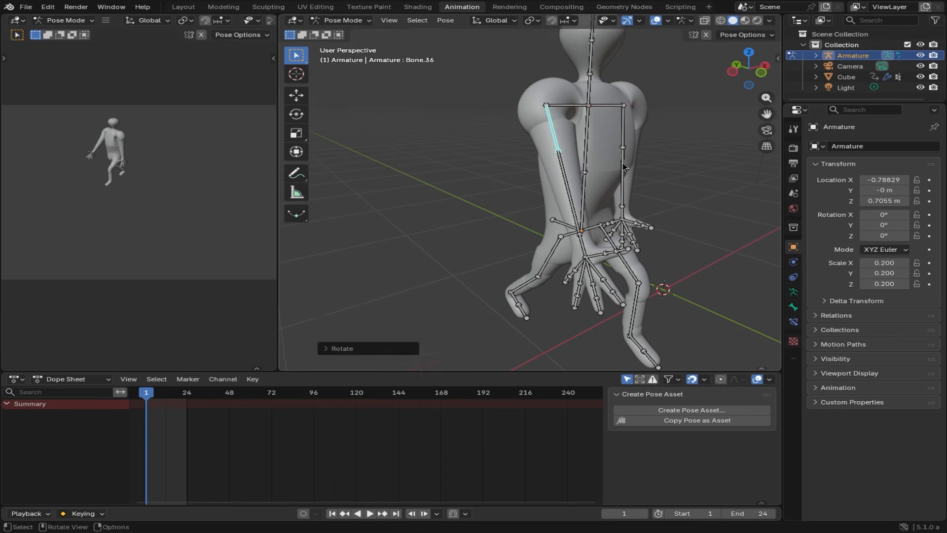
Step: Rotate the left upper arm bone backward about 17° around the global X axis
middle_drag(652, 175, 481, 185)
click(434, 148)
key(r)
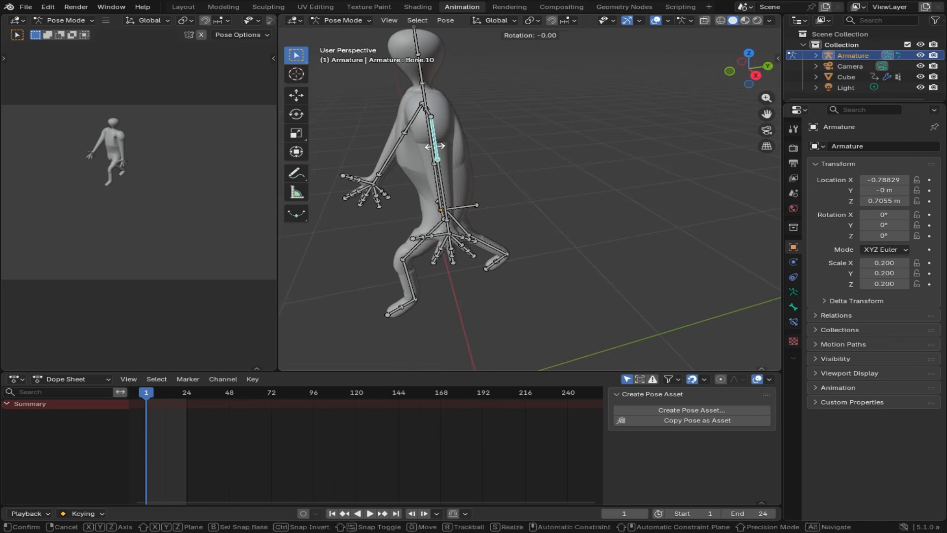
key(x)
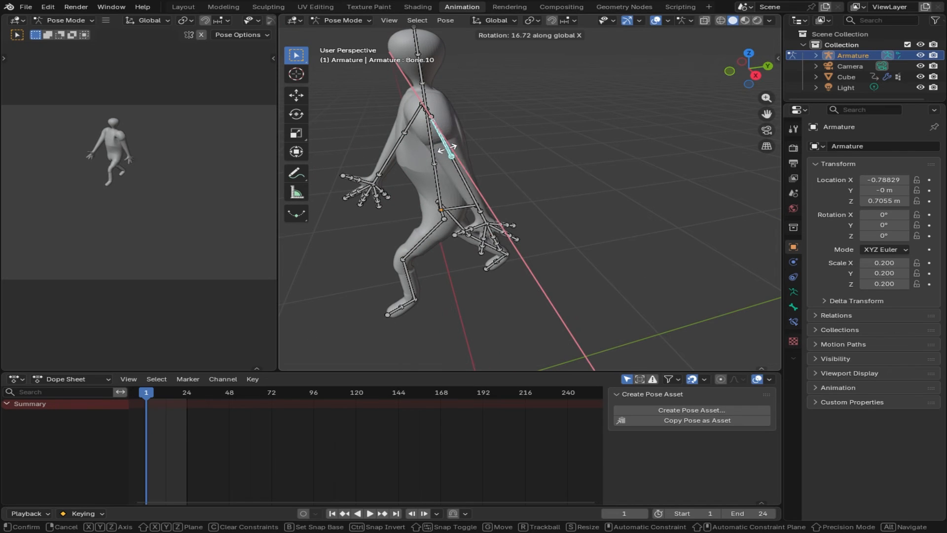
click(446, 149)
Step: Select all bones of the armature and insert a keyframe for the first stride pose at frame 1
key(a)
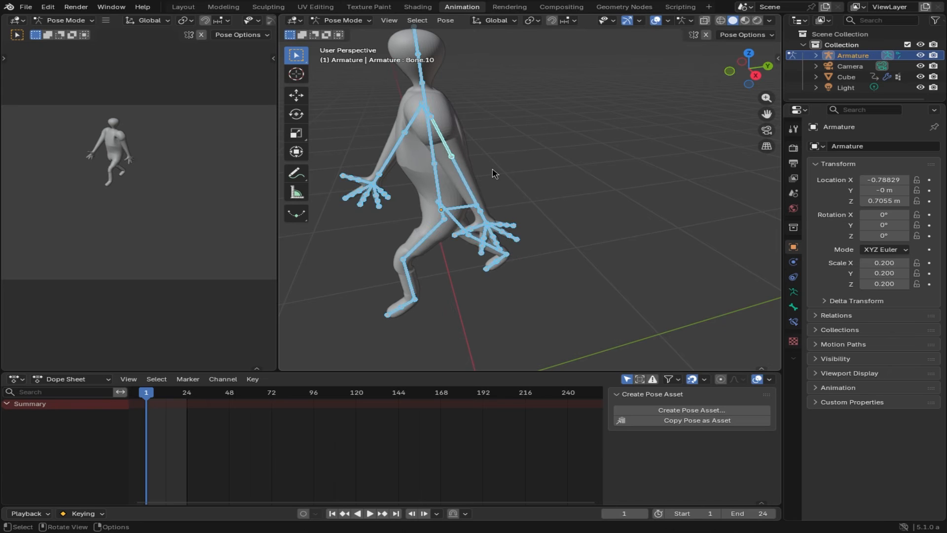
middle_drag(523, 167, 575, 171)
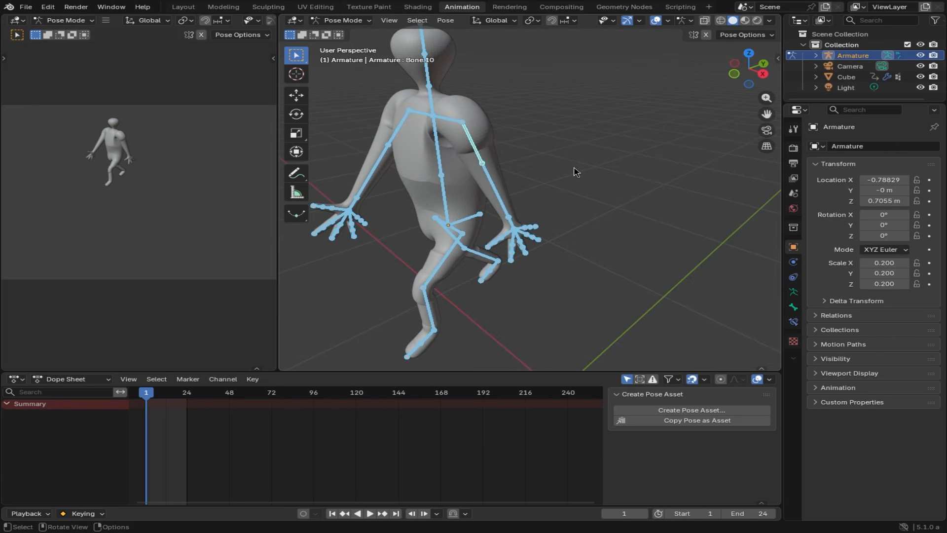
key(i)
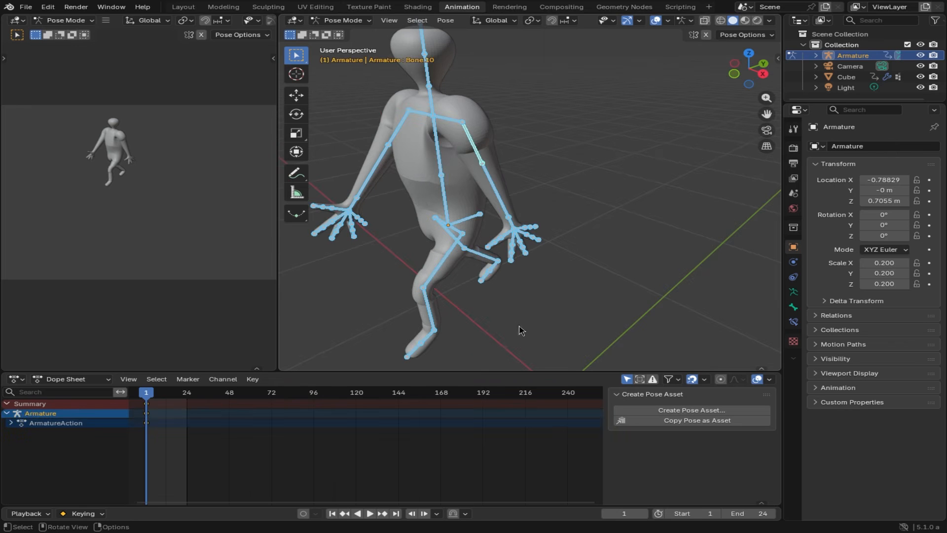
middle_drag(526, 223, 494, 219)
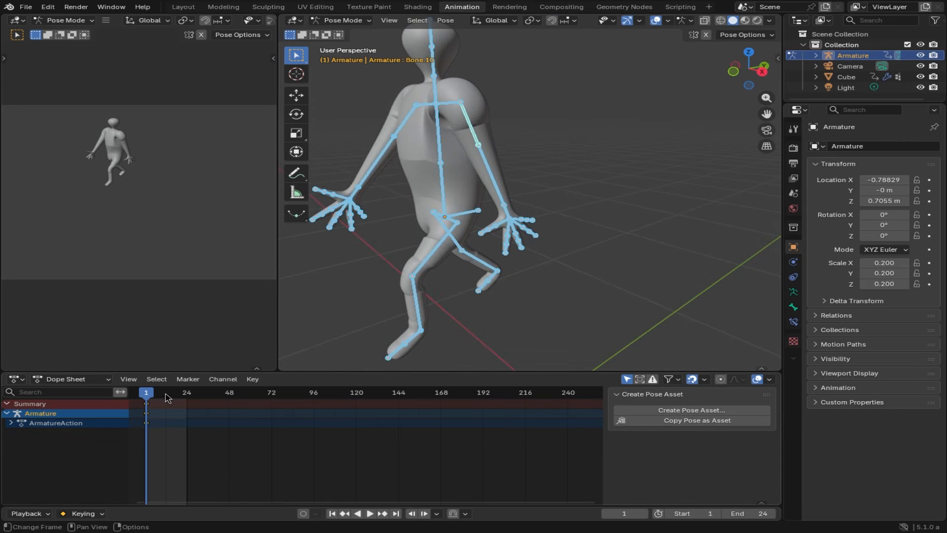
Step: Copy the frame 1 keyframes and try pasting them flipped at frame 12
drag(166, 398, 168, 397)
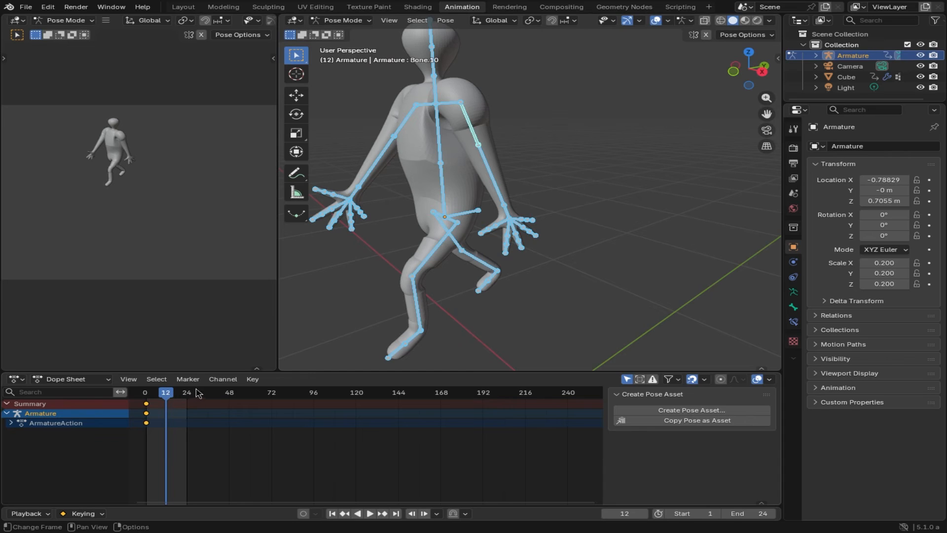
right_click(148, 408)
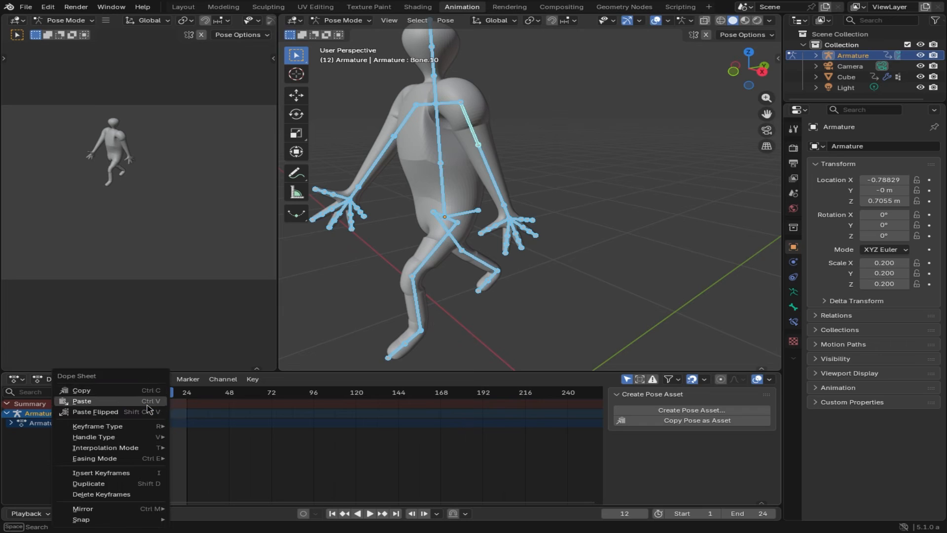
click(121, 391)
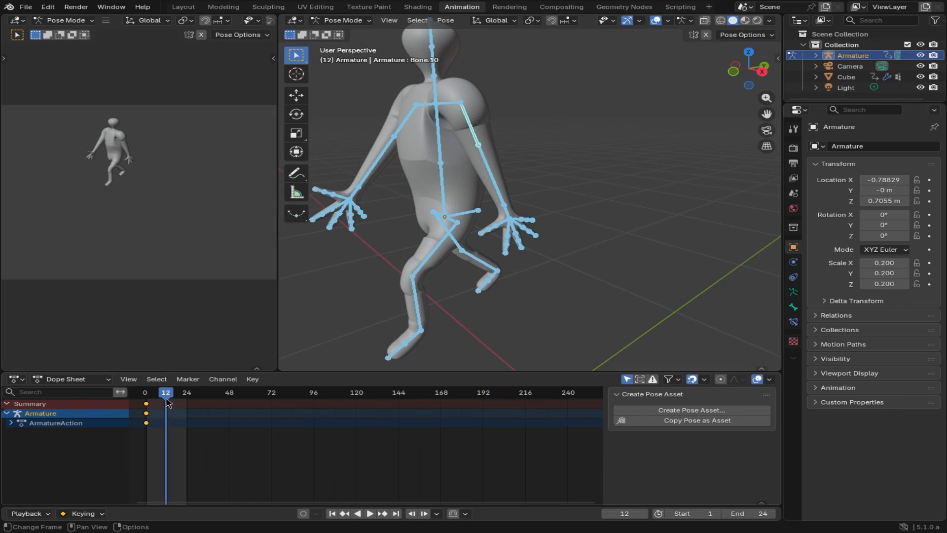
right_click(168, 401)
click(153, 412)
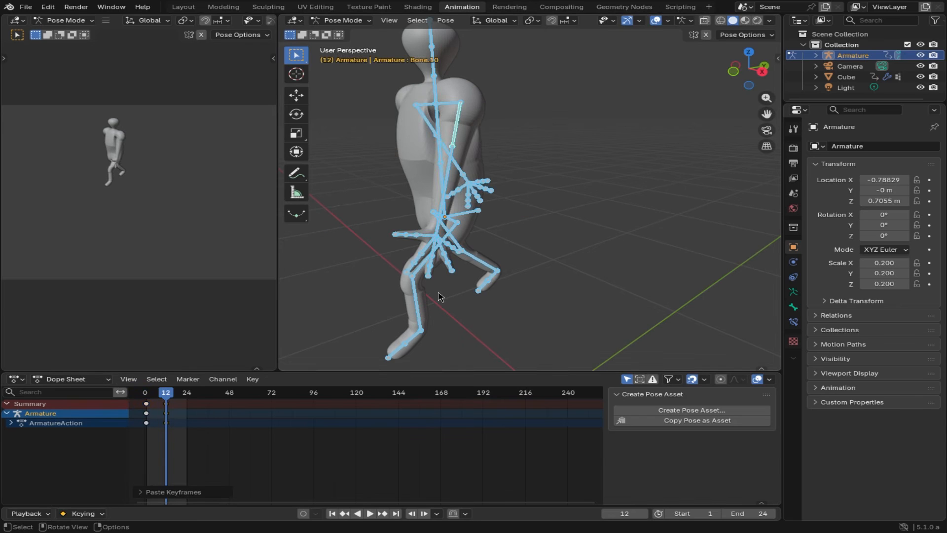
Step: Play the walk animation to check the motion, and stop it at frame 12
click(369, 515)
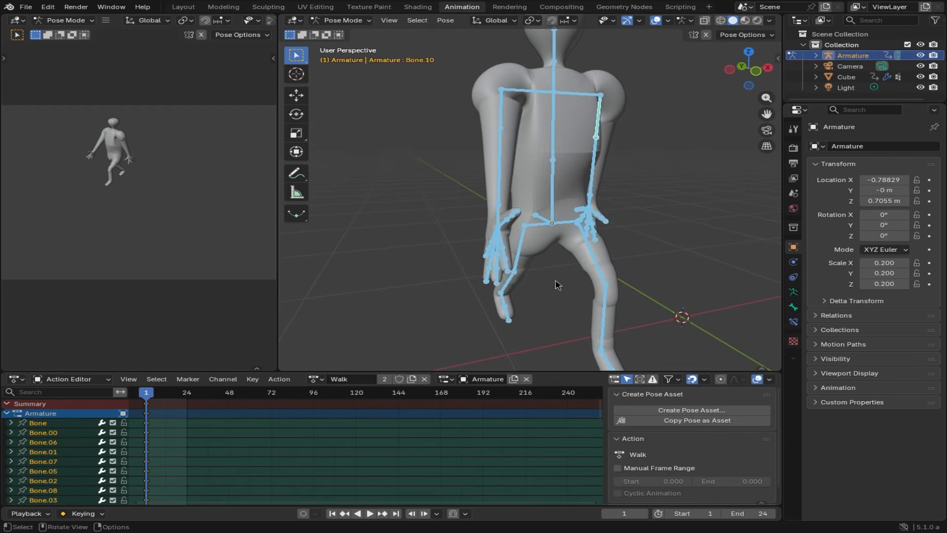
click(369, 513)
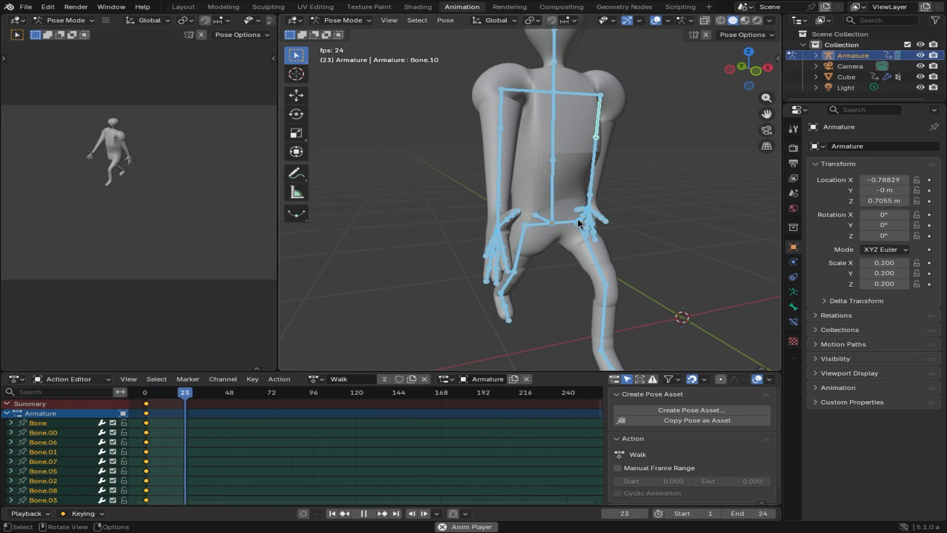
click(364, 513)
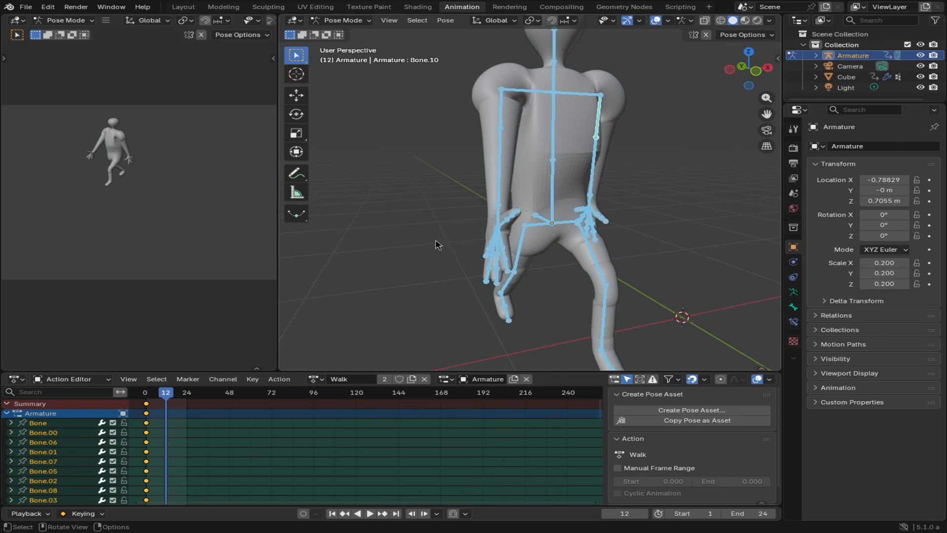
Step: In the Layout workspace, put the armature into Edit Mode with its bone properties shown
middle_drag(671, 223, 645, 236)
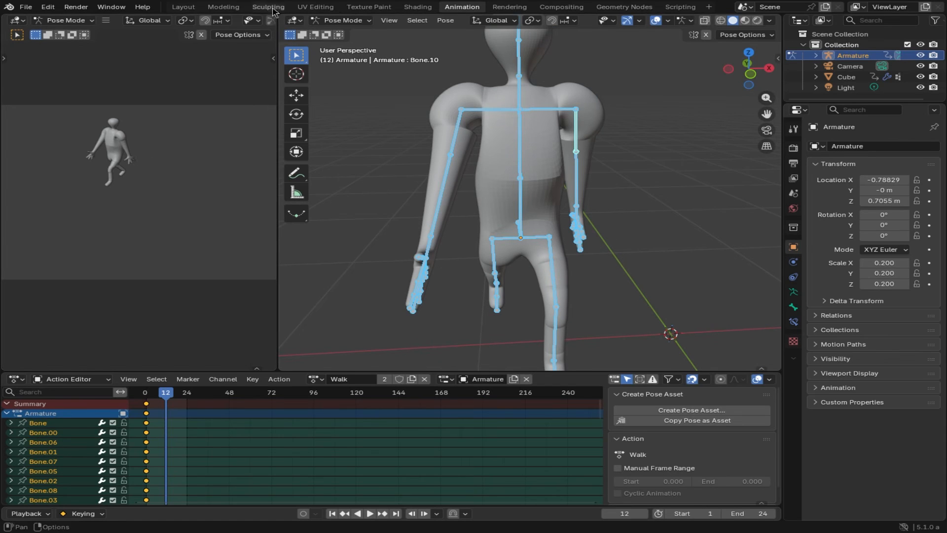
click(183, 7)
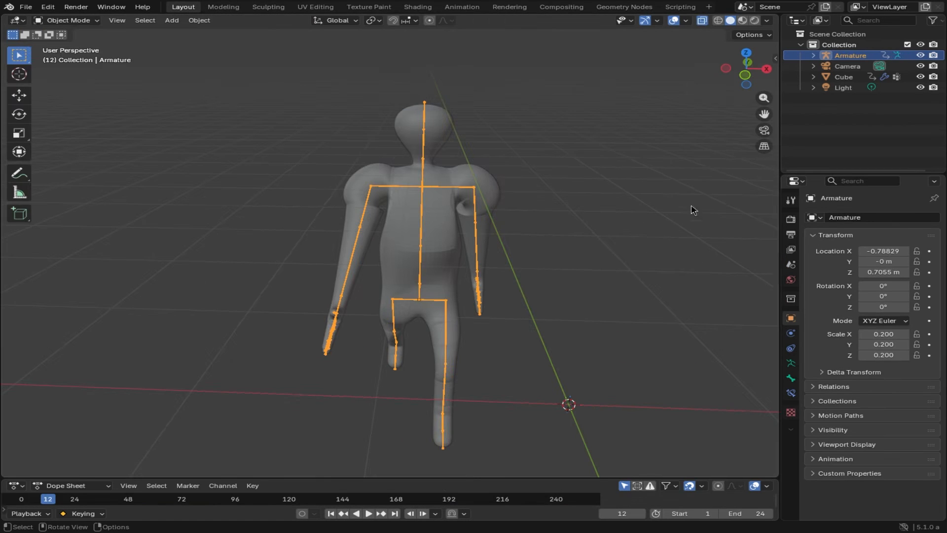
click(791, 378)
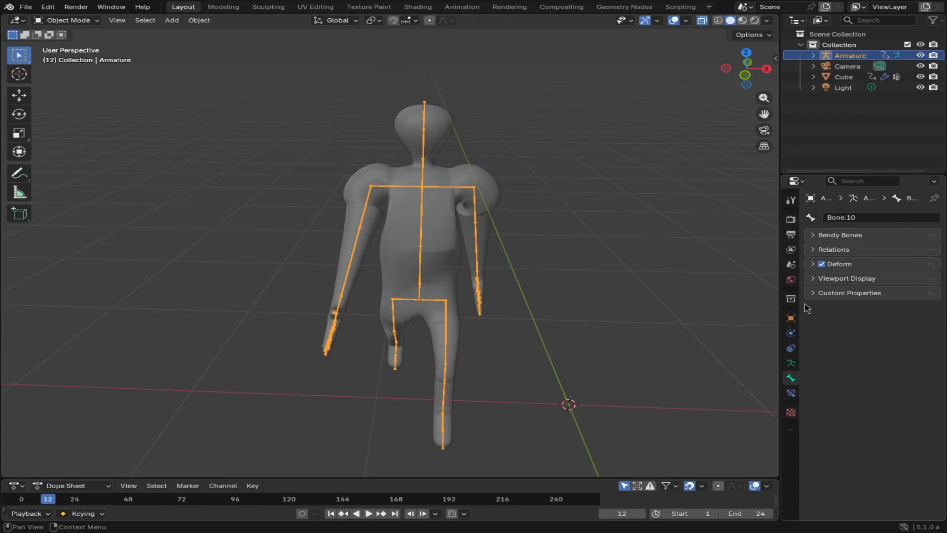
click(426, 248)
key(Tab)
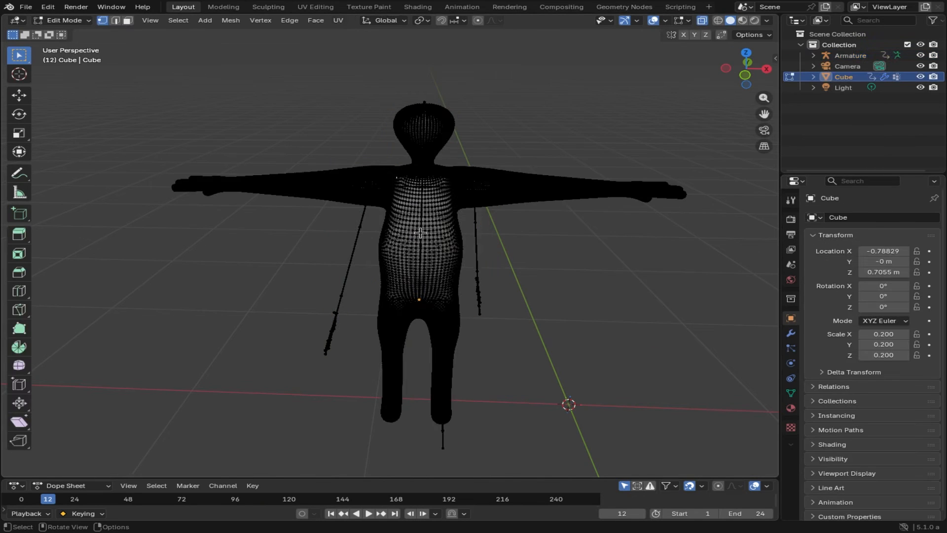
key(Tab)
click(428, 245)
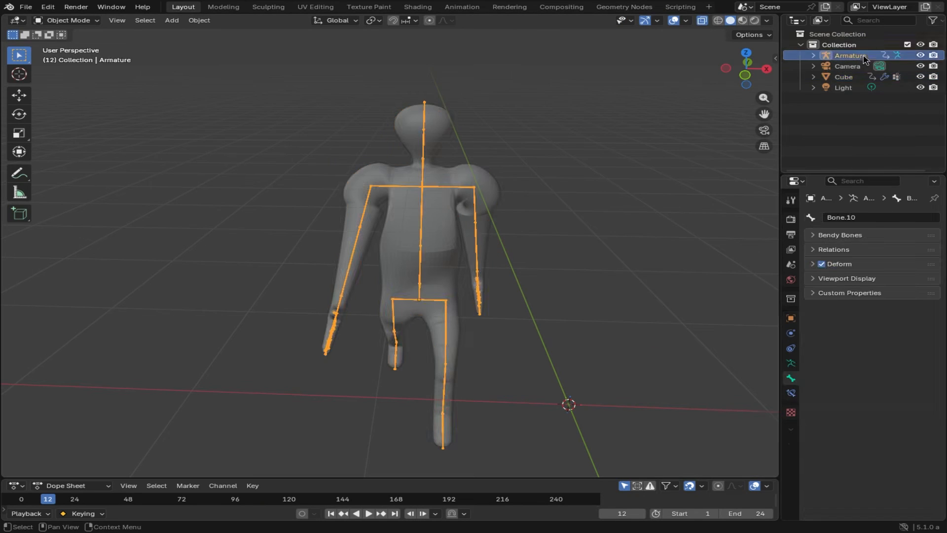
click(429, 245)
key(Tab)
key(Tab)
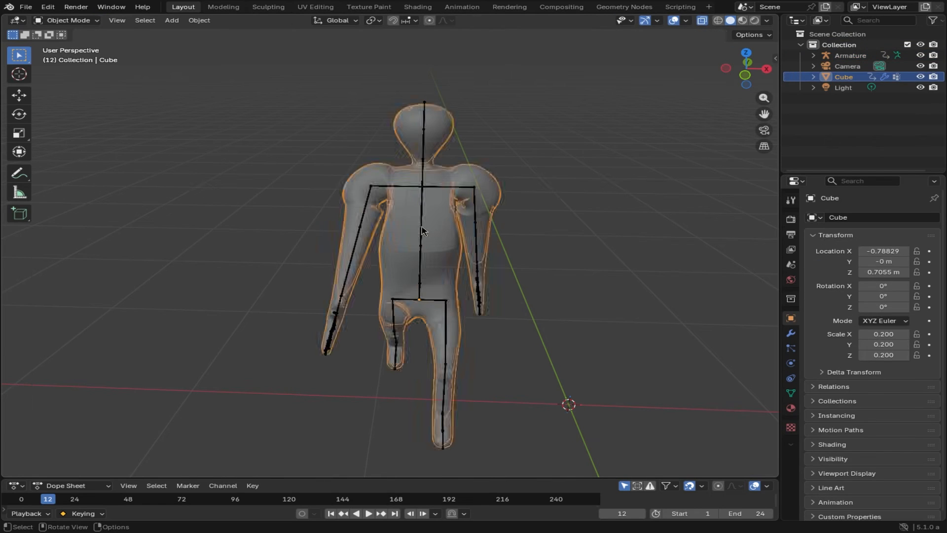
click(421, 230)
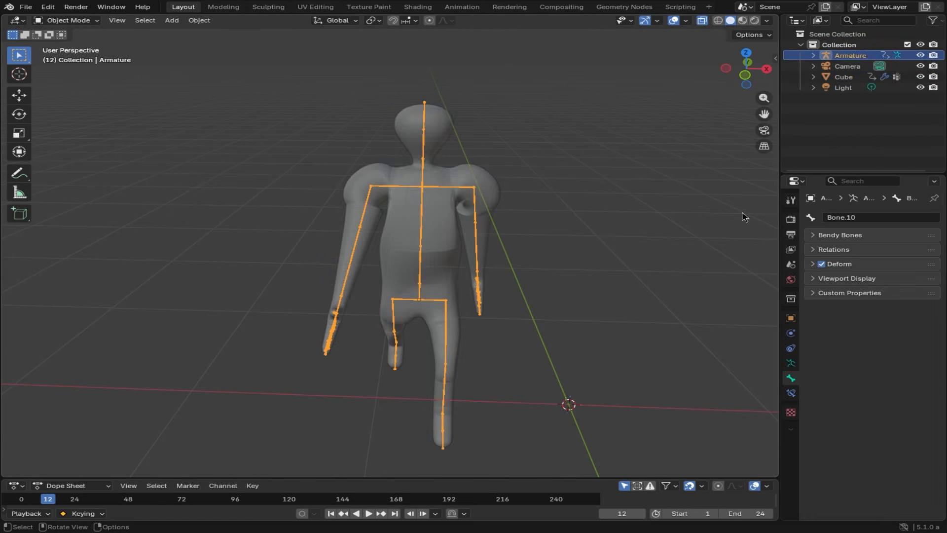
key(Tab)
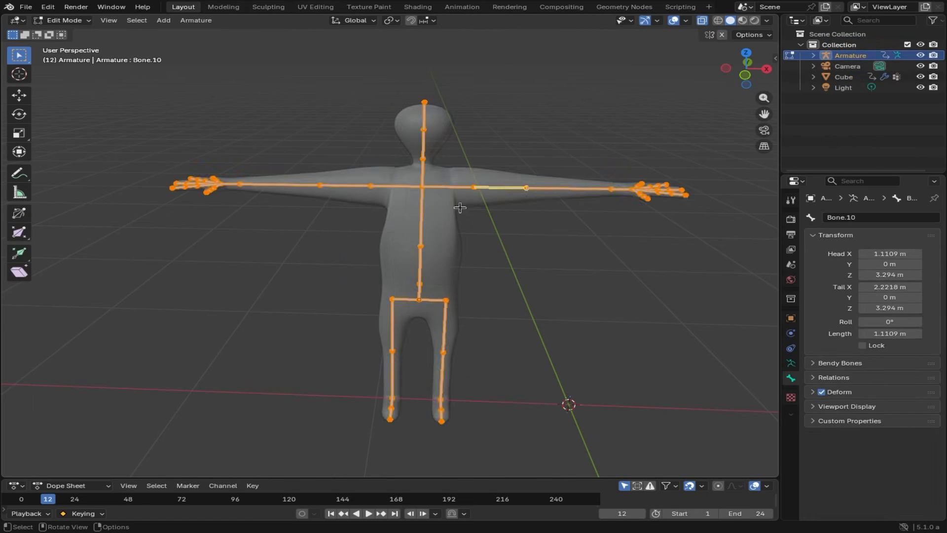
Step: Rename the character's left thigh bone as UpperLeg.L
click(421, 219)
middle_drag(589, 365, 598, 390)
mouse_move(518, 378)
middle_down()
mouse_move(548, 380)
mouse_move(533, 382)
mouse_move(548, 348)
mouse_move(522, 365)
mouse_move(510, 361)
middle_up()
click(430, 307)
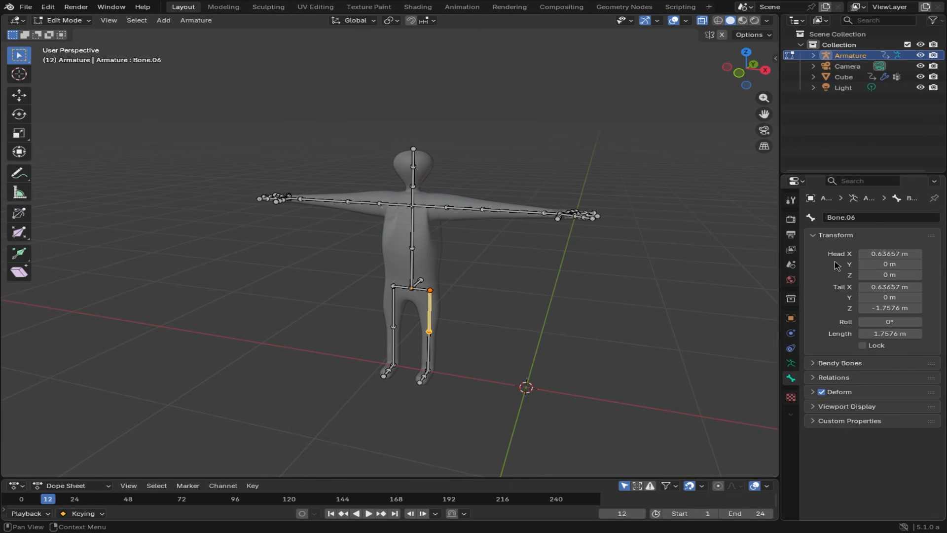
click(866, 218)
text(UpperLe)
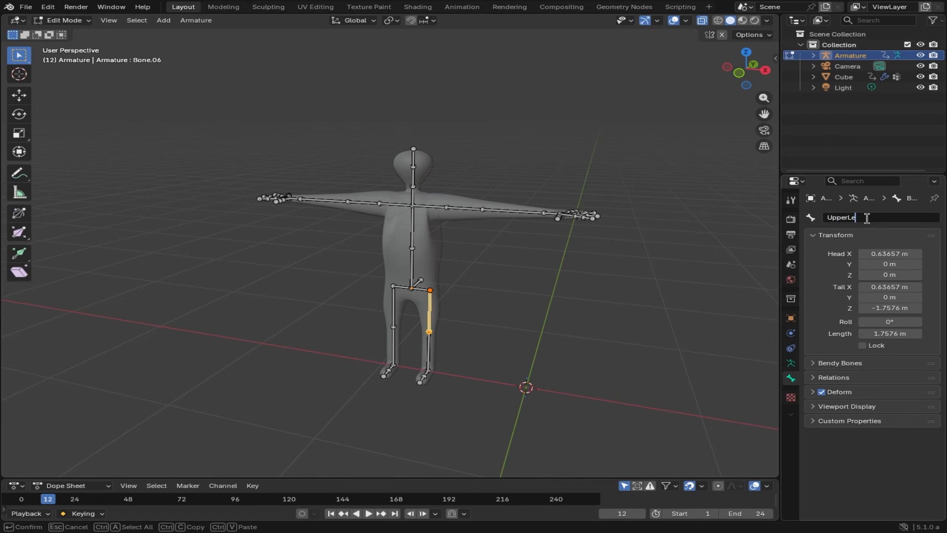
text(g.L)
key(Return)
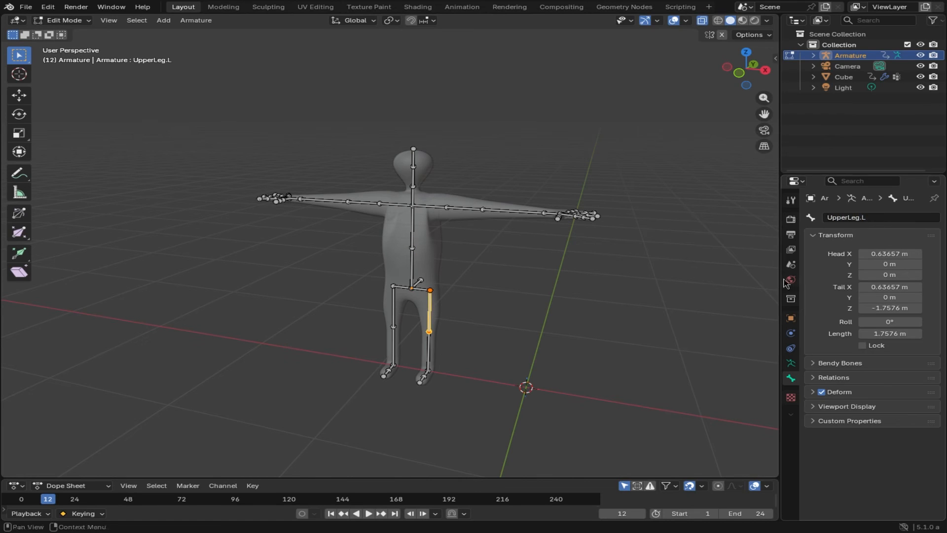
Step: Rename the character's right thigh bone as UpperLeg.R
click(391, 307)
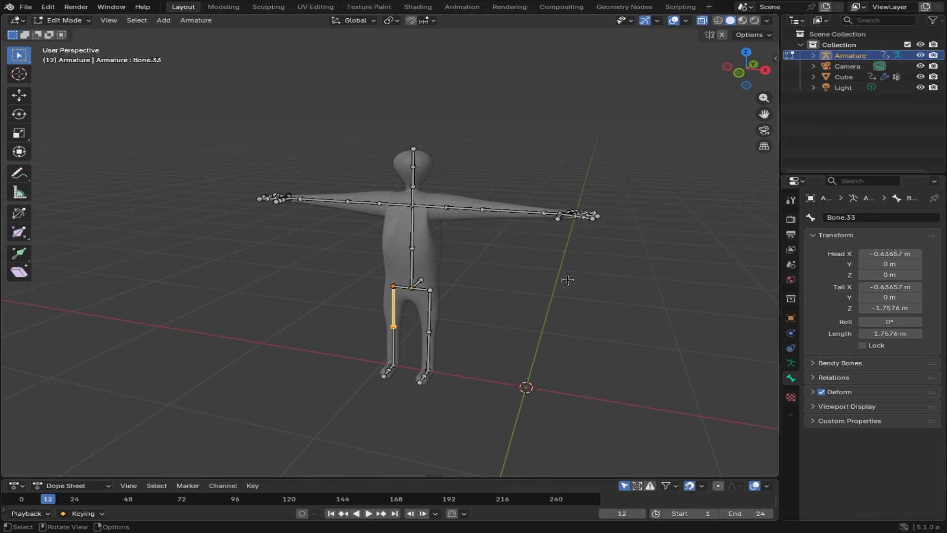
click(840, 218)
text(Upper)
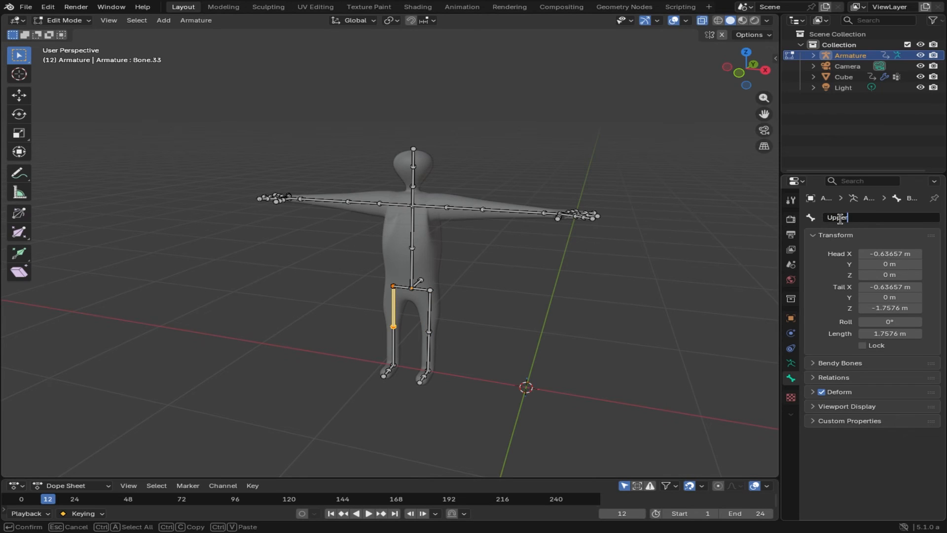
text(Leg.R)
key(Return)
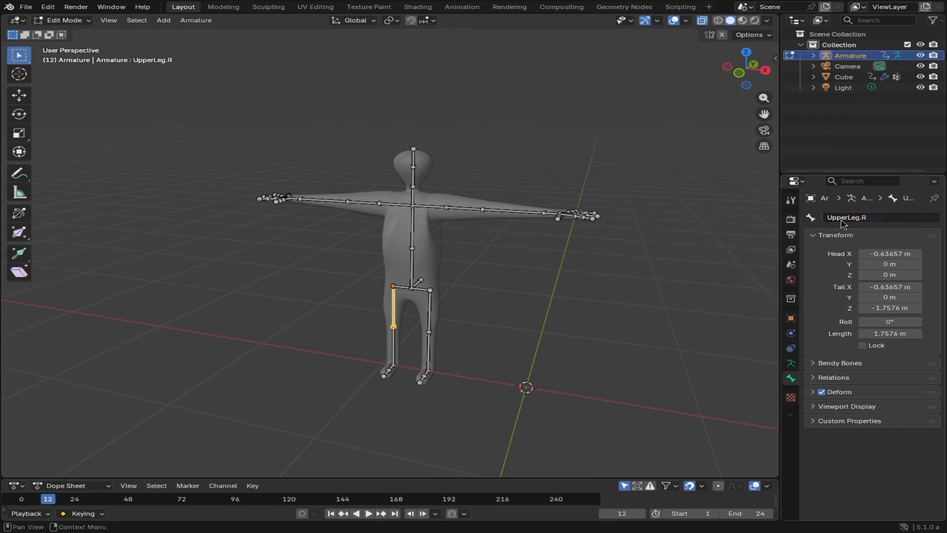
Step: Rename the character's left shin bone as LowerLeg.L
click(428, 352)
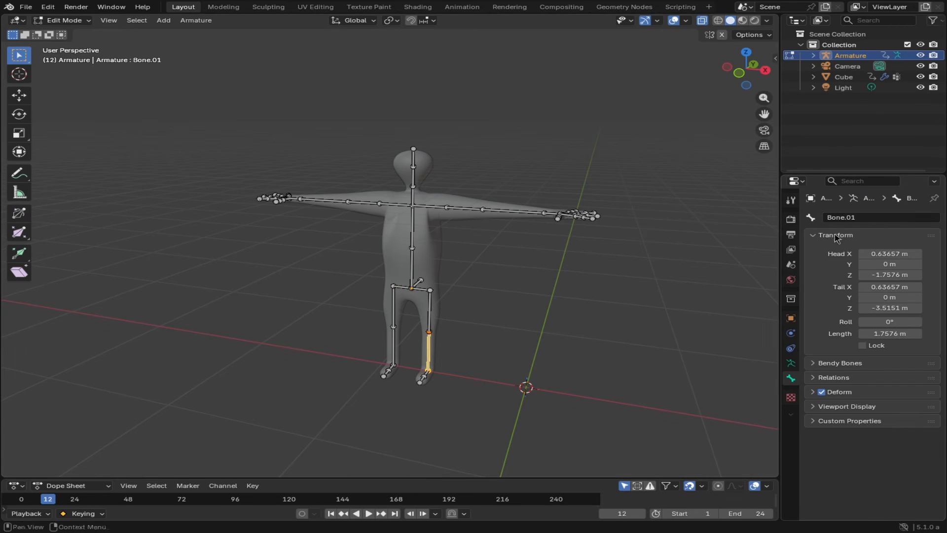
click(851, 217)
text(Lower)
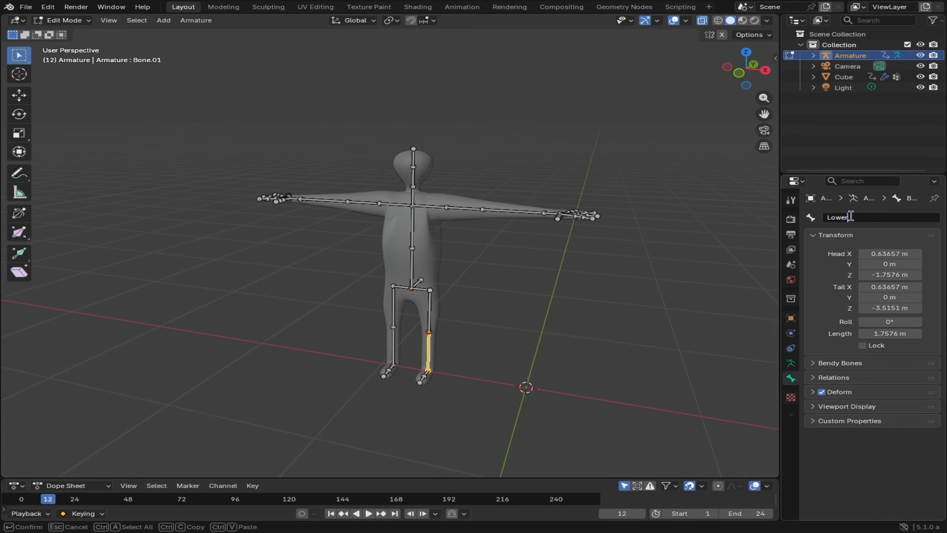
text(Leg.L)
key(Return)
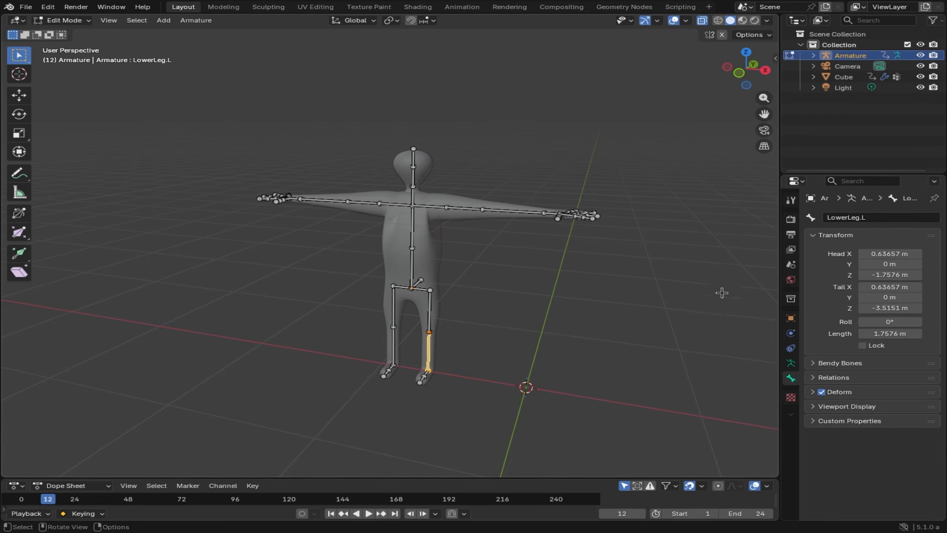
Step: Rename the character's right shin bone as LowerLeg.R
click(395, 341)
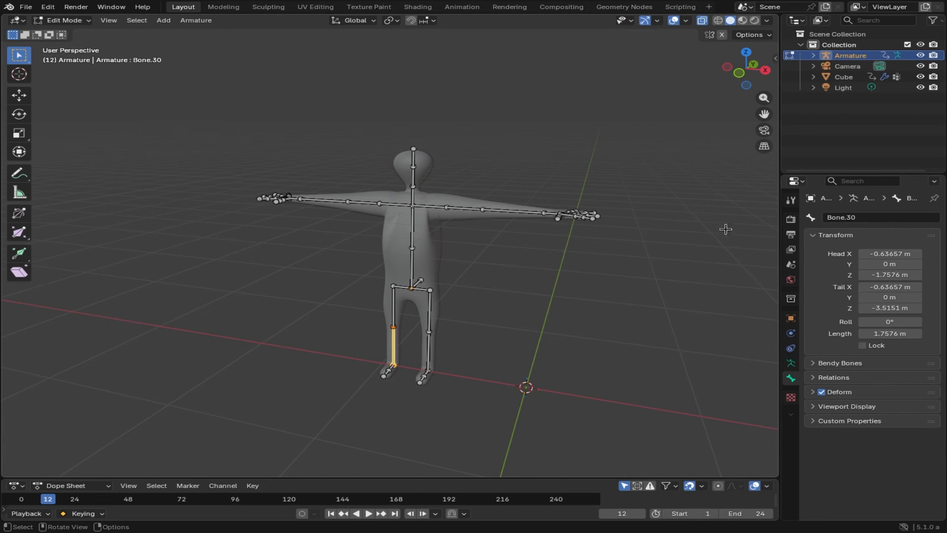
click(850, 217)
text(Lower)
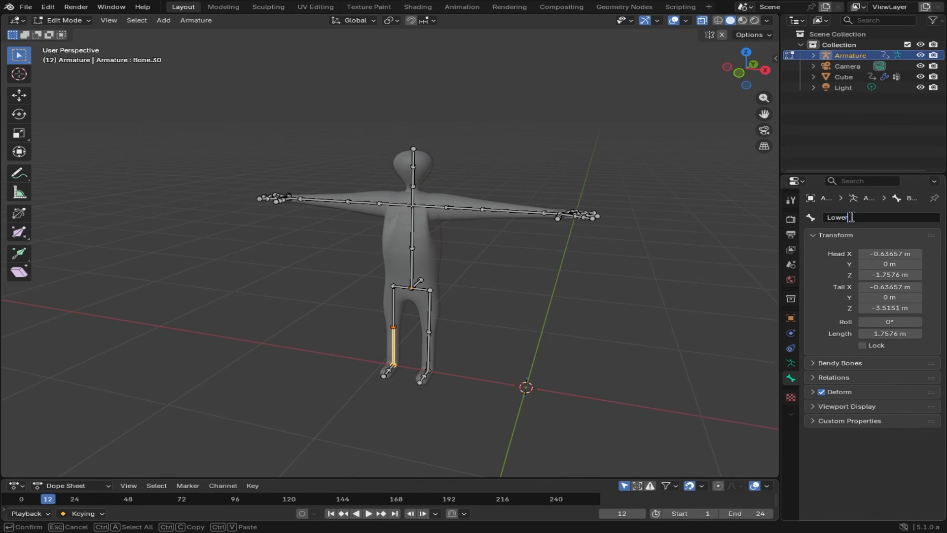
text(Leg.R)
key(Return)
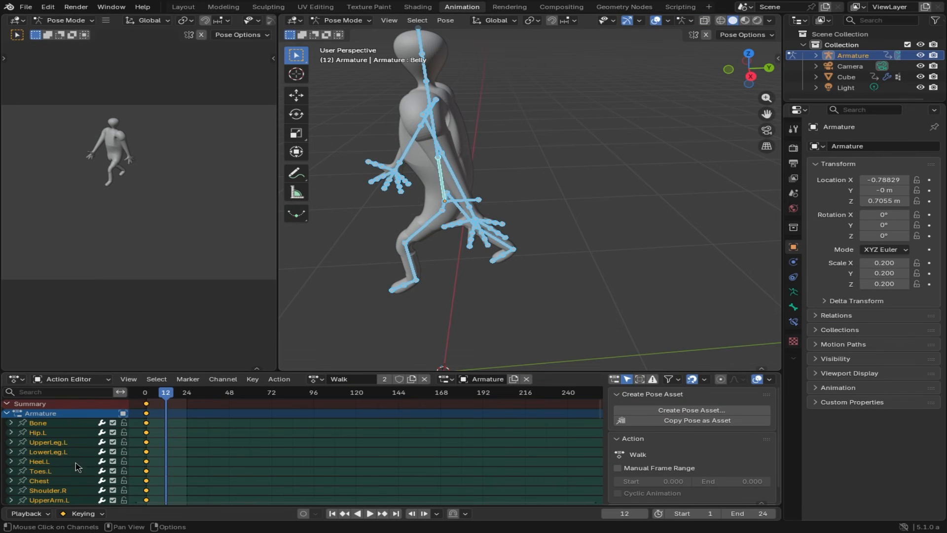
Step: Review the bone channels of the Walk action and set the current frame to 1
scroll(74, 452, down, 2)
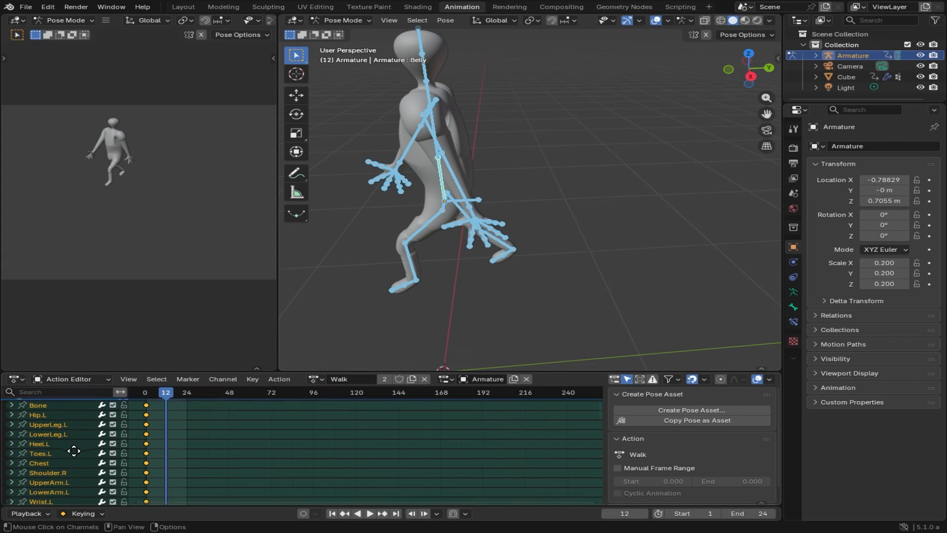
scroll(113, 446, down, 6)
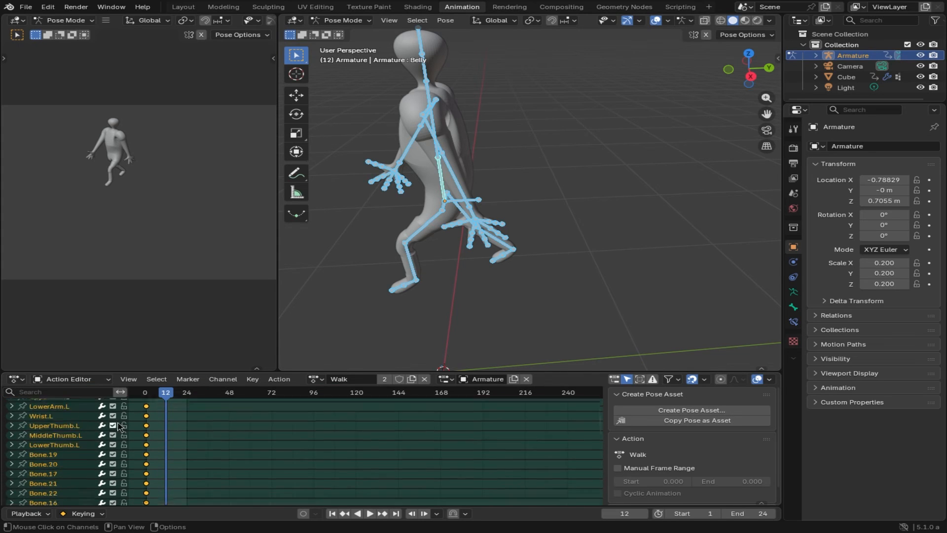
scroll(118, 434, up, 8)
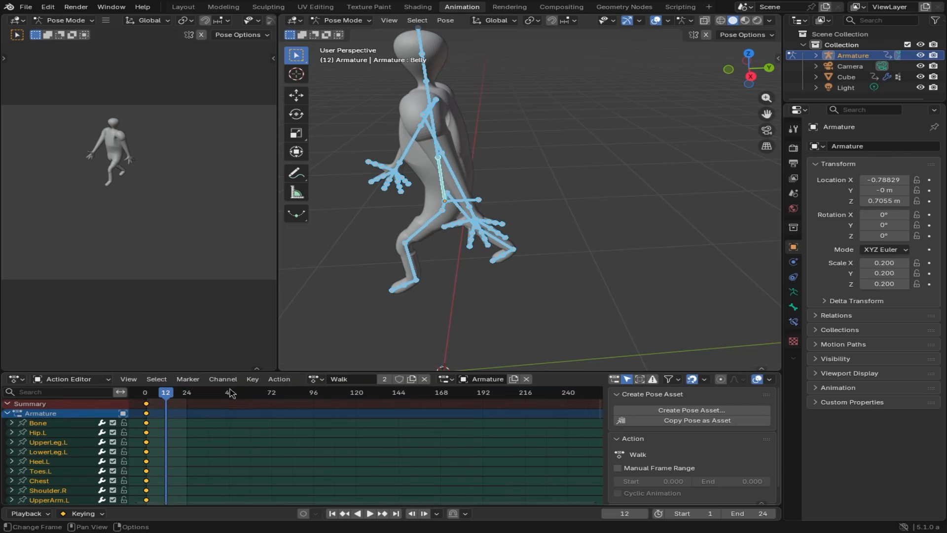
click(146, 398)
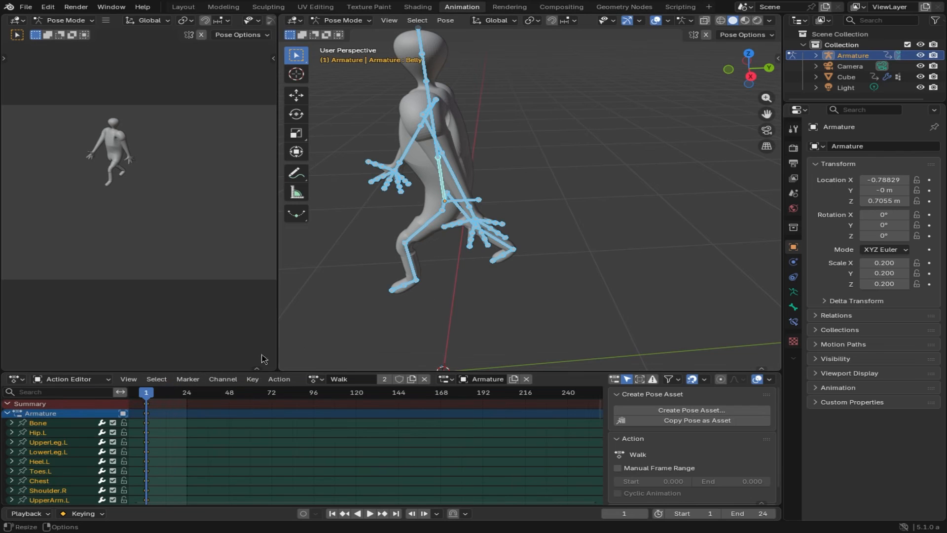
Step: Replace the Walk action's keyframes with a fresh key of the whole pose at frame 1 and paste it flipped at frame 12
key(Delete)
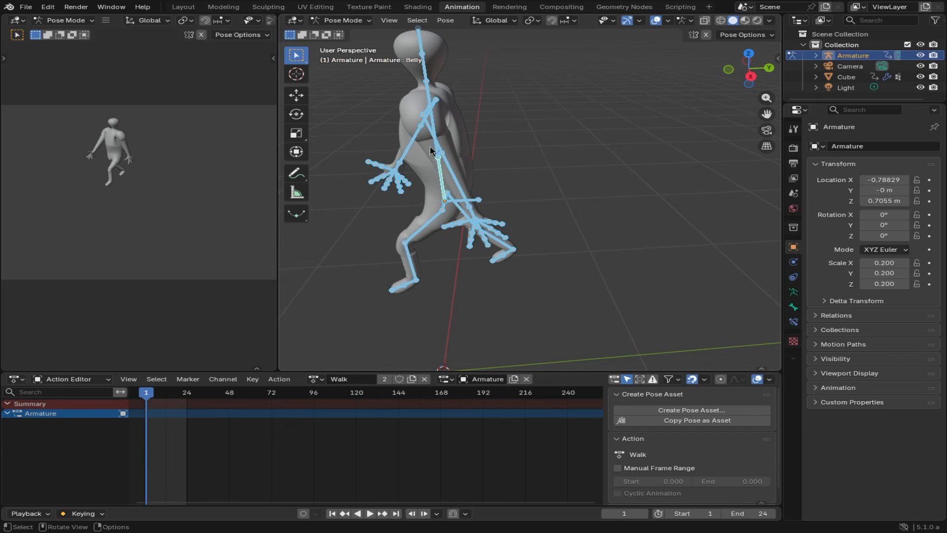
key(i)
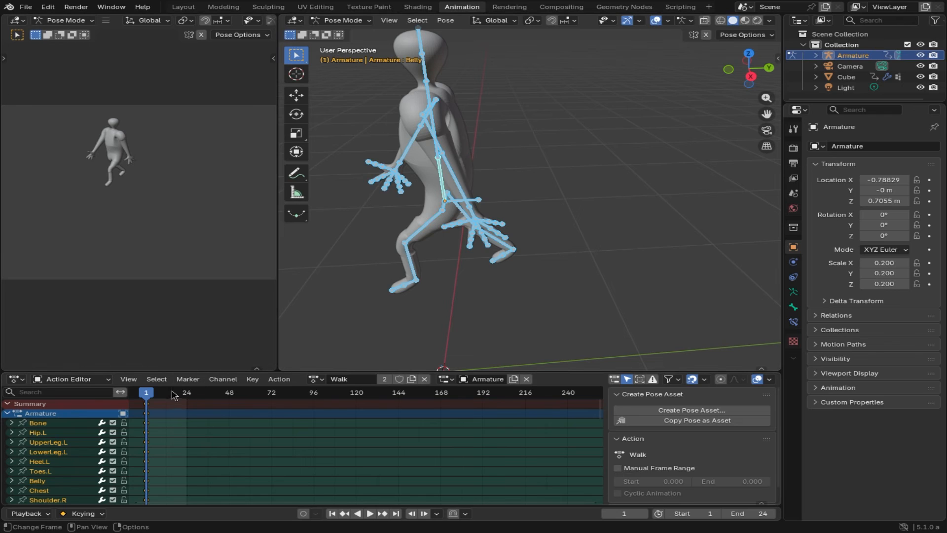
drag(169, 395, 166, 395)
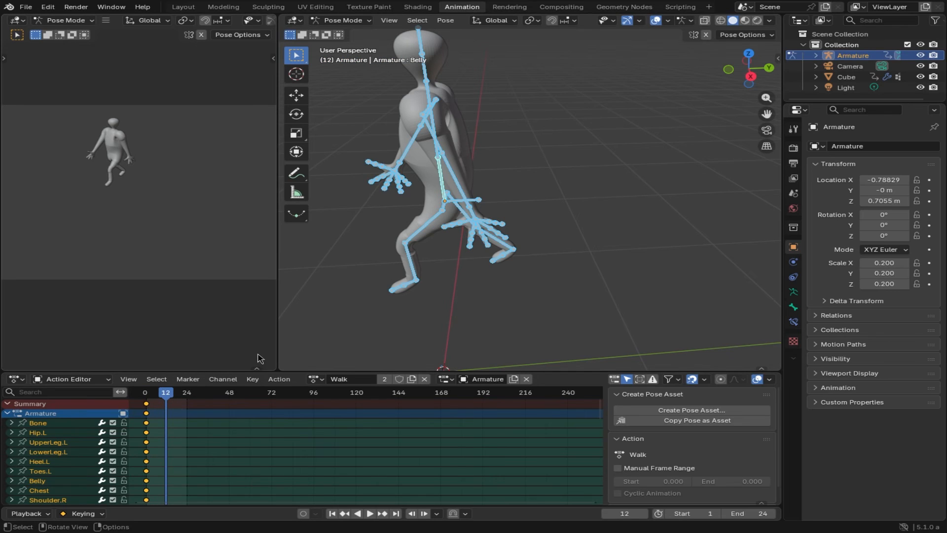
right_click(146, 408)
right_click(146, 408)
click(147, 411)
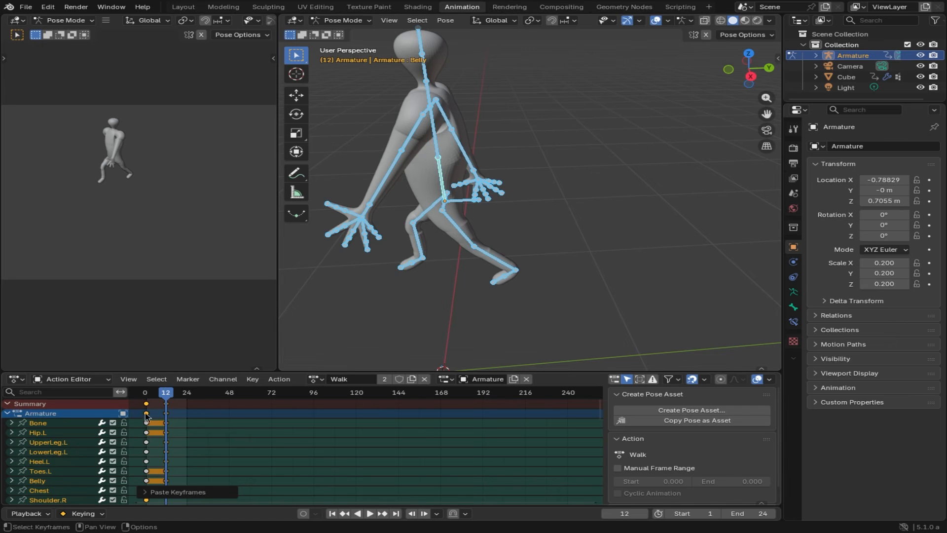
Step: Play back the animation briefly to check the transition between the stride pose and its mirrored version
middle_drag(439, 321, 611, 318)
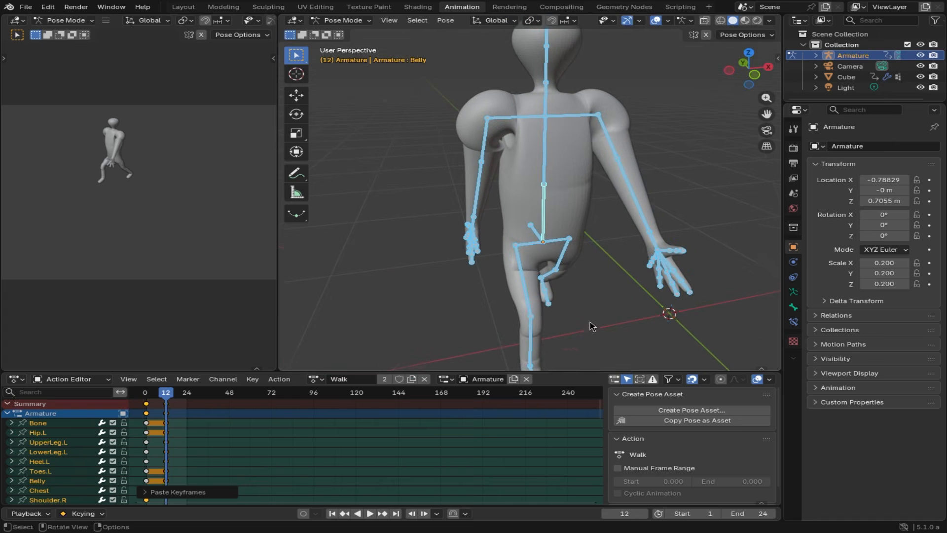
click(369, 513)
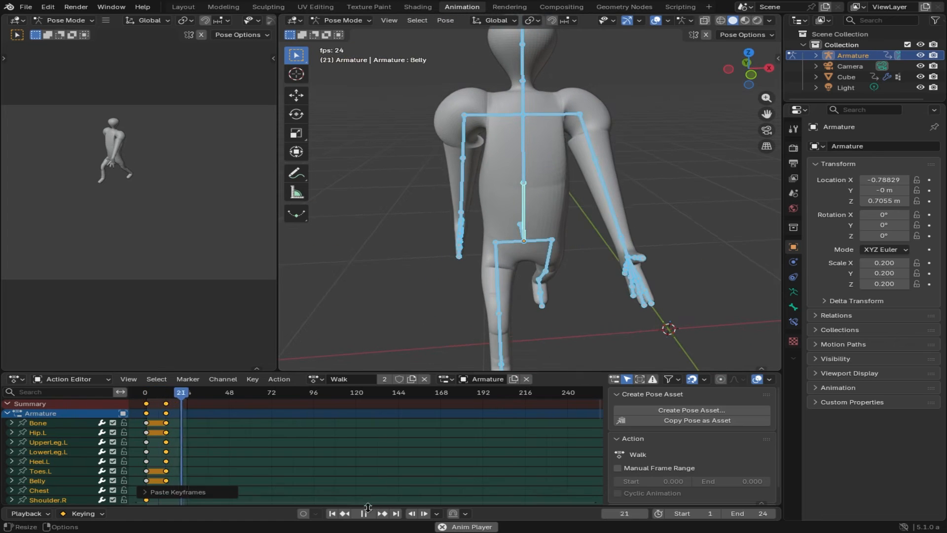
key(space)
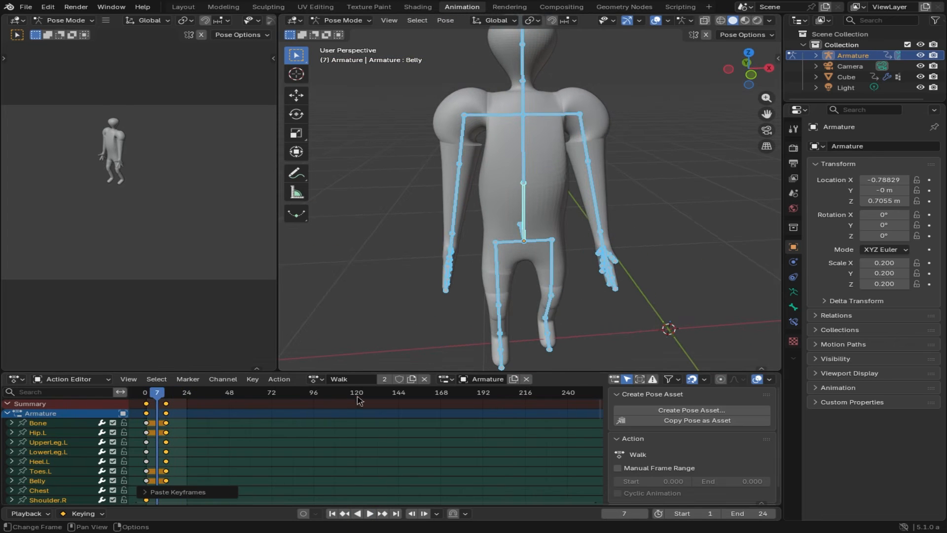
Step: Copy the frame 1 keyframes of all bones and paste them at frame 24 to close the walk cycle
click(146, 404)
click(147, 397)
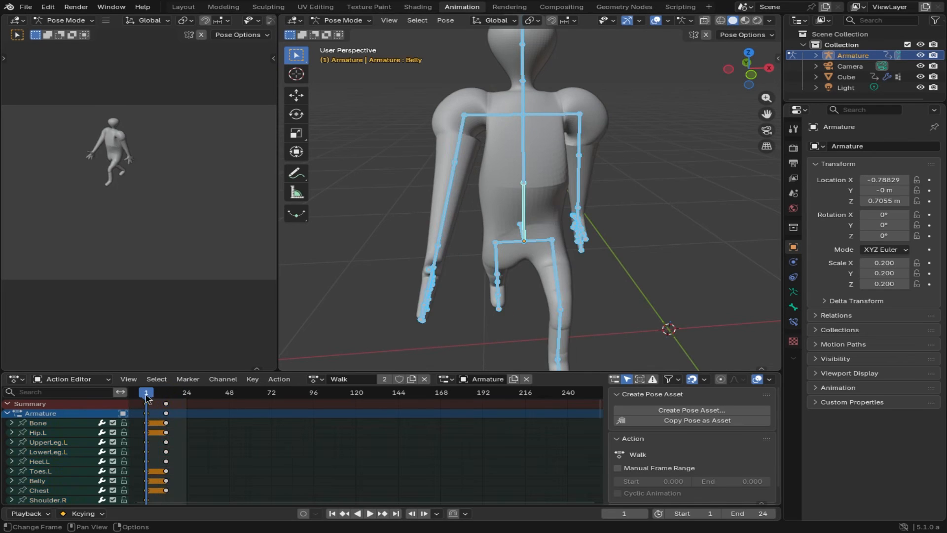
click(188, 395)
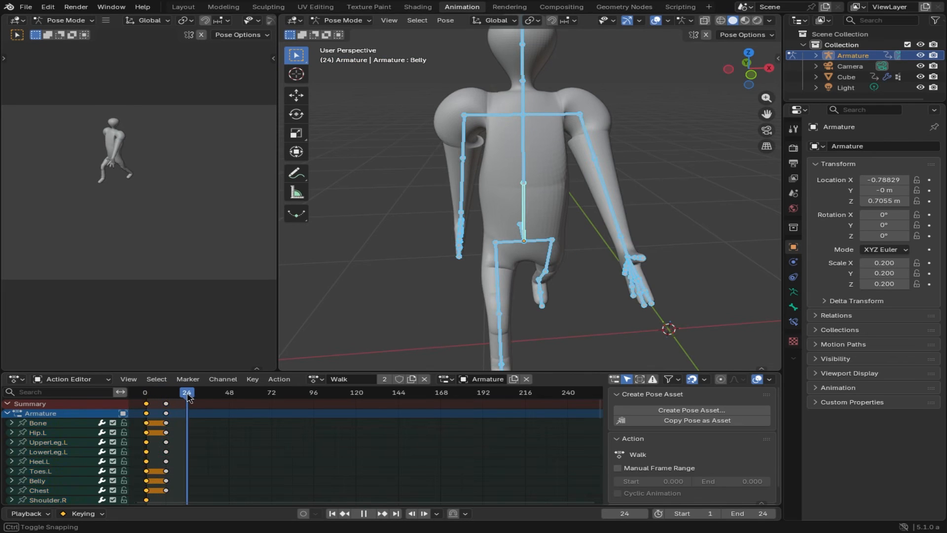
right_click(147, 404)
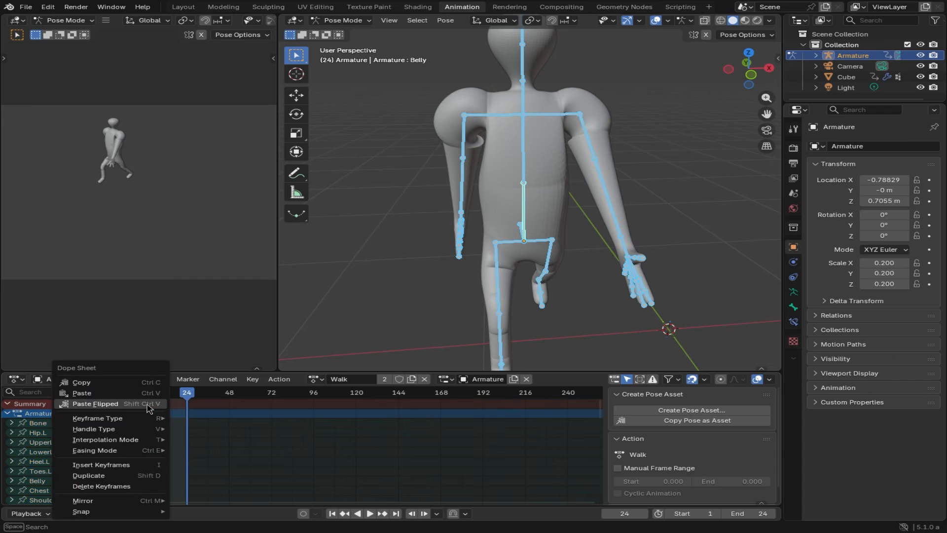
click(98, 385)
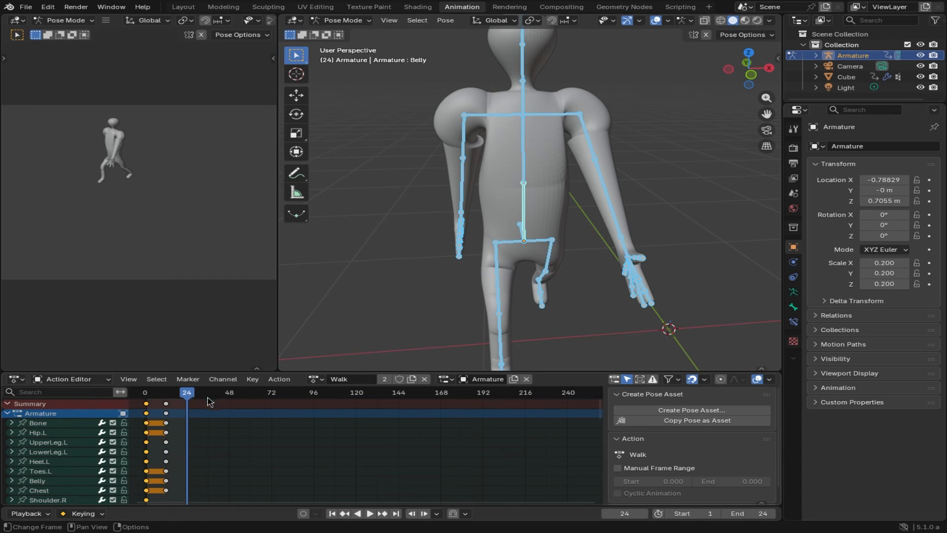
right_click(162, 391)
click(158, 401)
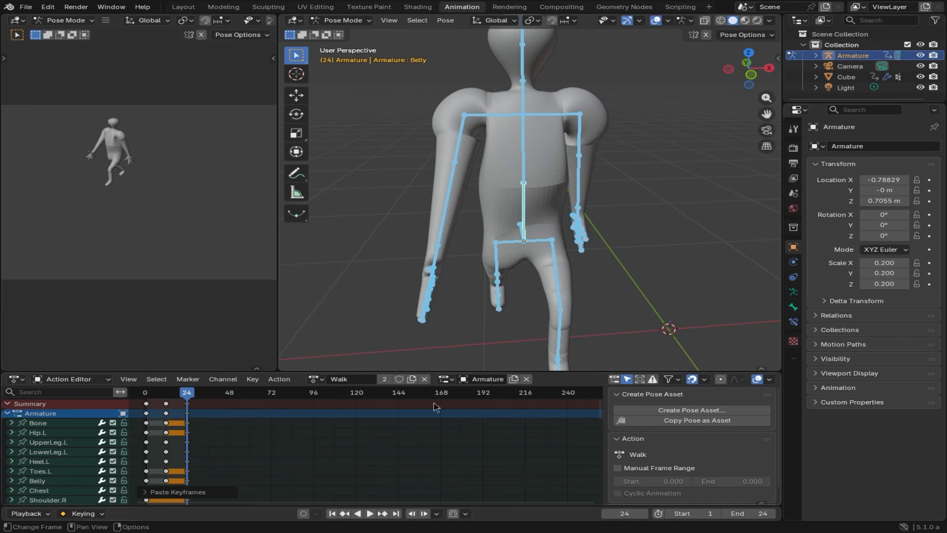
Step: Play the looping walk cycle and examine the character's motion from several angles, including with its painted texture
click(369, 513)
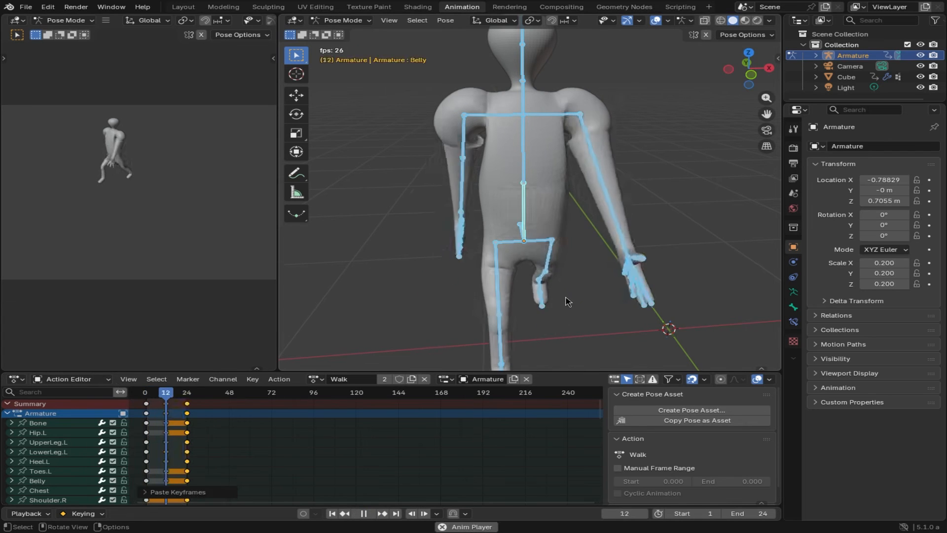
mouse_move(603, 211)
middle_down()
mouse_move(424, 205)
mouse_move(620, 198)
mouse_move(566, 208)
mouse_move(598, 205)
middle_up()
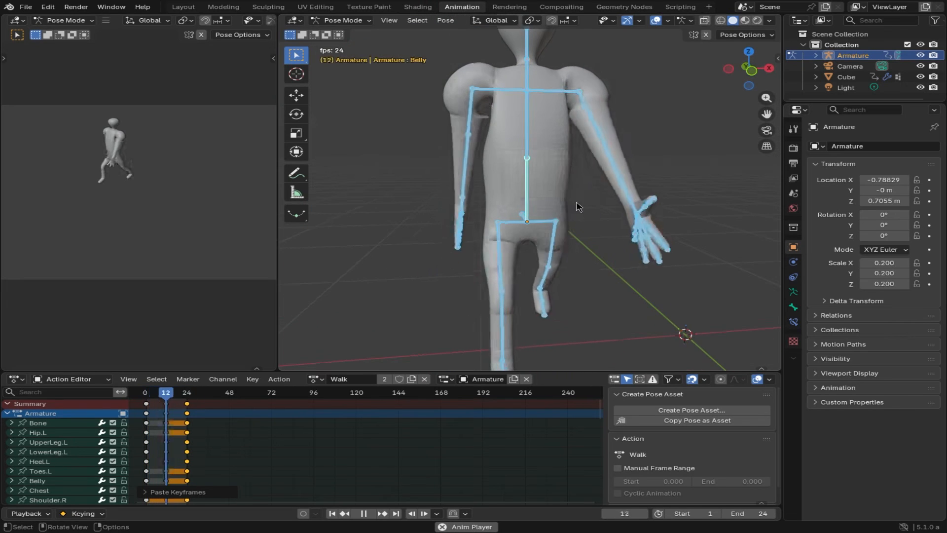
scroll(602, 159, down, 3)
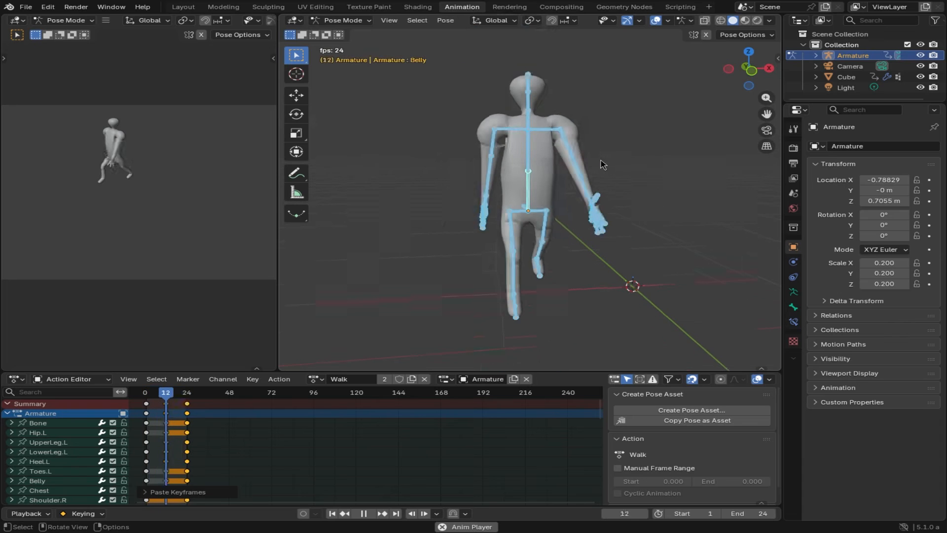
scroll(602, 158, up, 4)
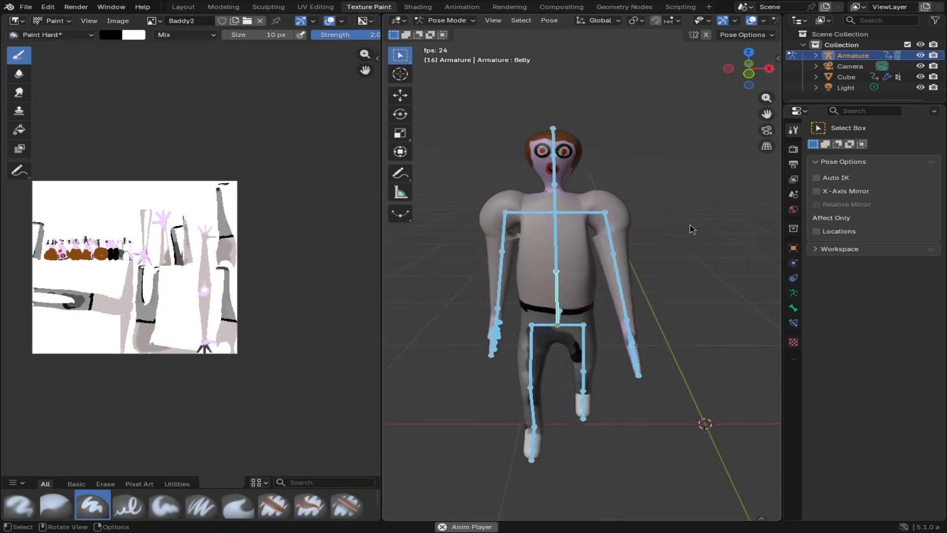
mouse_move(691, 229)
middle_down()
mouse_move(585, 235)
mouse_move(613, 245)
mouse_move(588, 262)
middle_up()
mouse_move(623, 259)
middle_down()
mouse_move(666, 256)
mouse_move(525, 258)
mouse_move(622, 260)
mouse_move(552, 247)
mouse_move(611, 249)
middle_up()
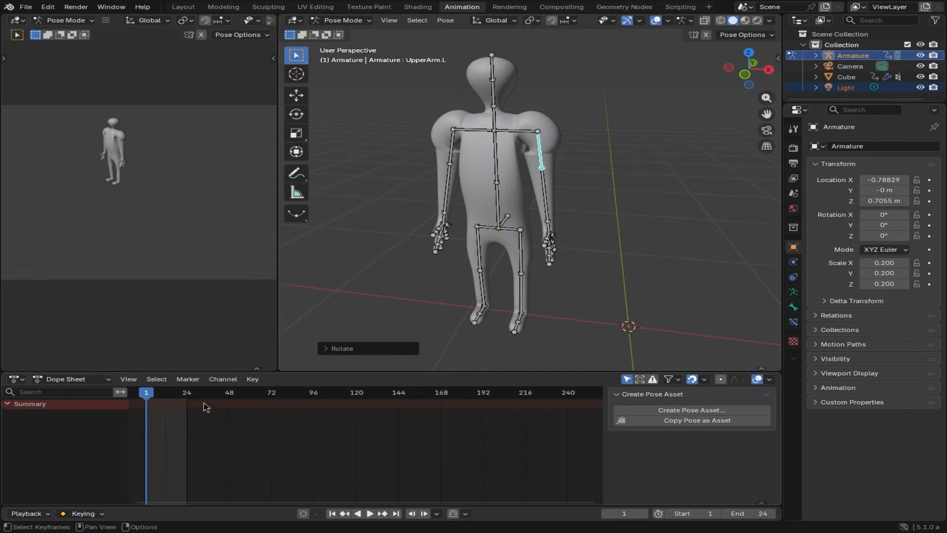
Step: Check the armature's Punch action in the Action Editor and return to the Dope Sheet mode
click(70, 381)
click(70, 417)
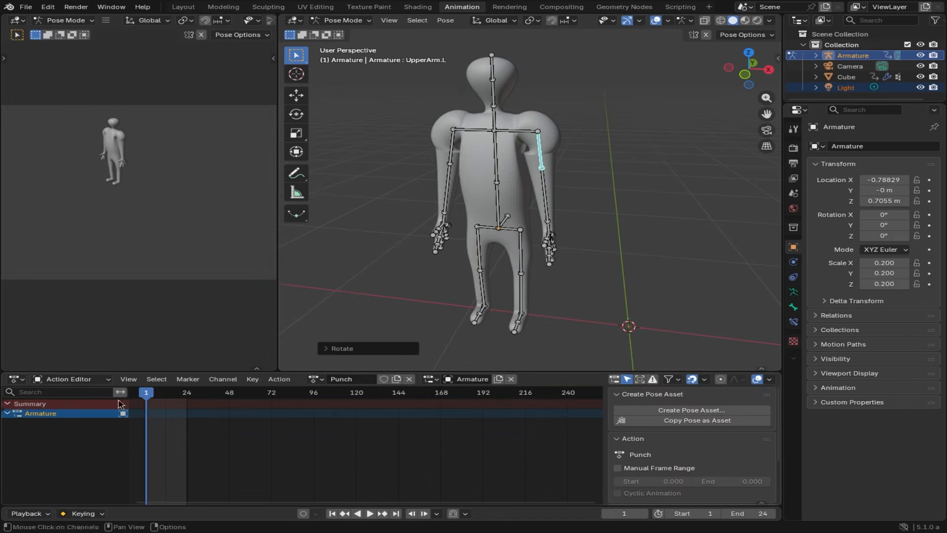
click(73, 385)
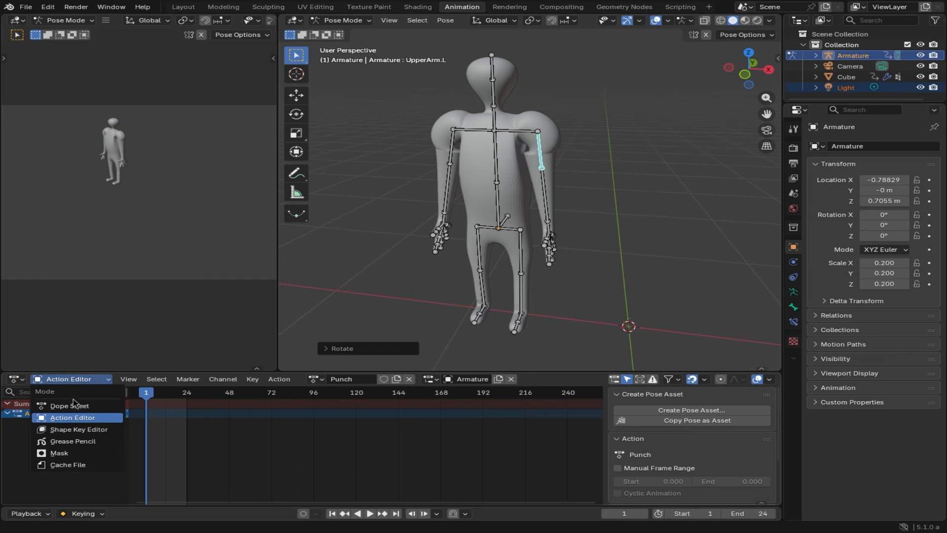
click(69, 403)
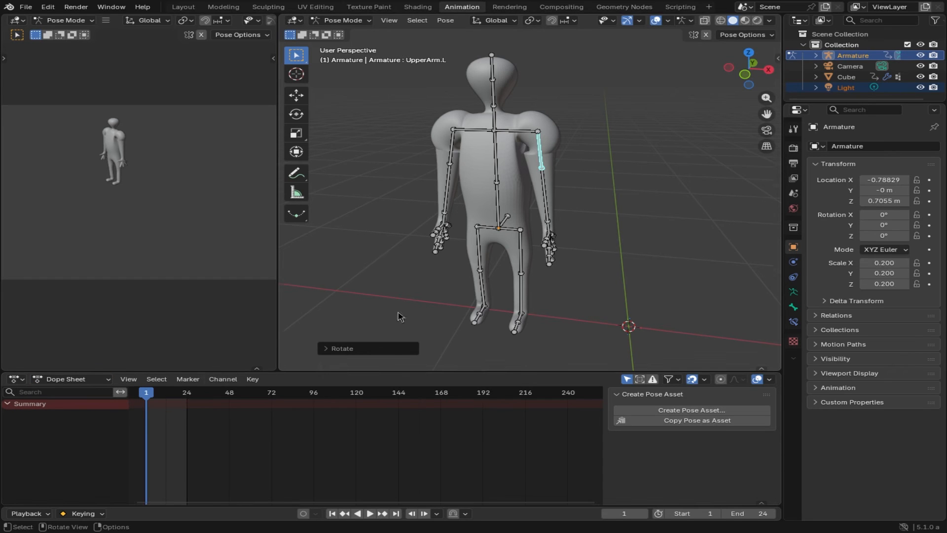
Step: Insert keyframes for all bones in the standing pose at frame 1 of the Punch action
middle_drag(587, 238, 645, 224)
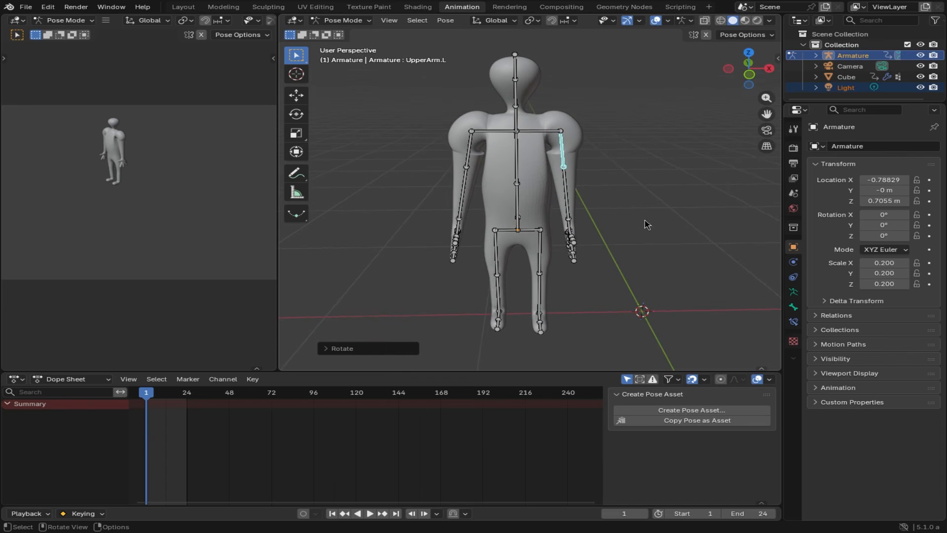
key(a)
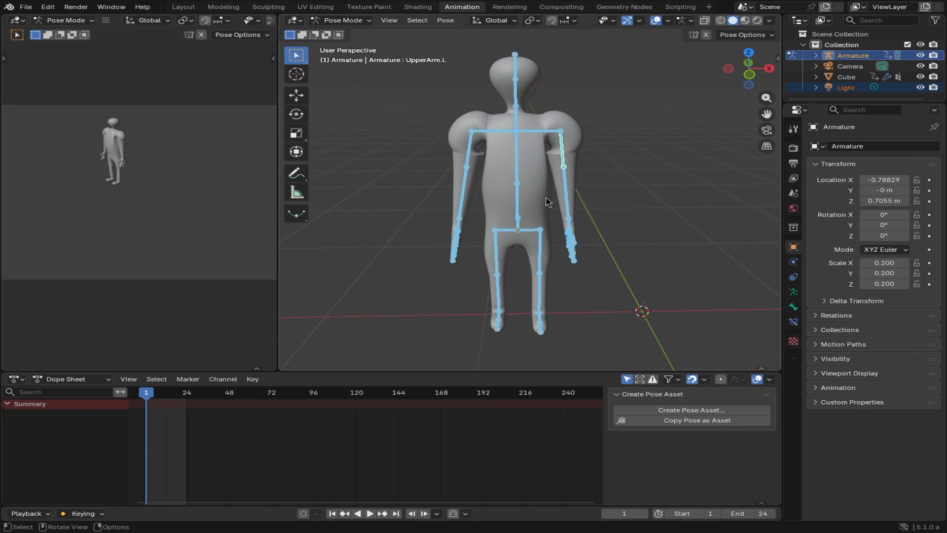
key(i)
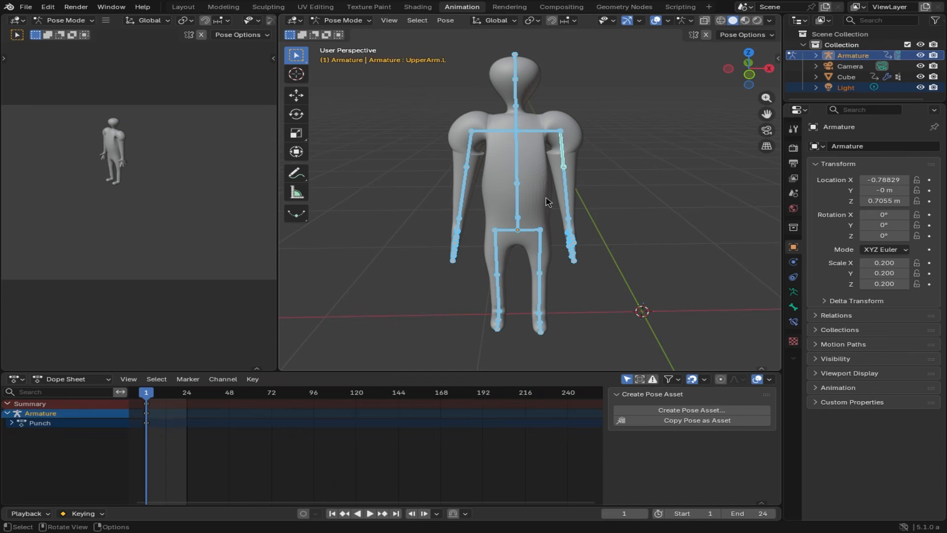
Step: Reselect all bones of the armature and expand the Punch action to list its bone channels
click(465, 187)
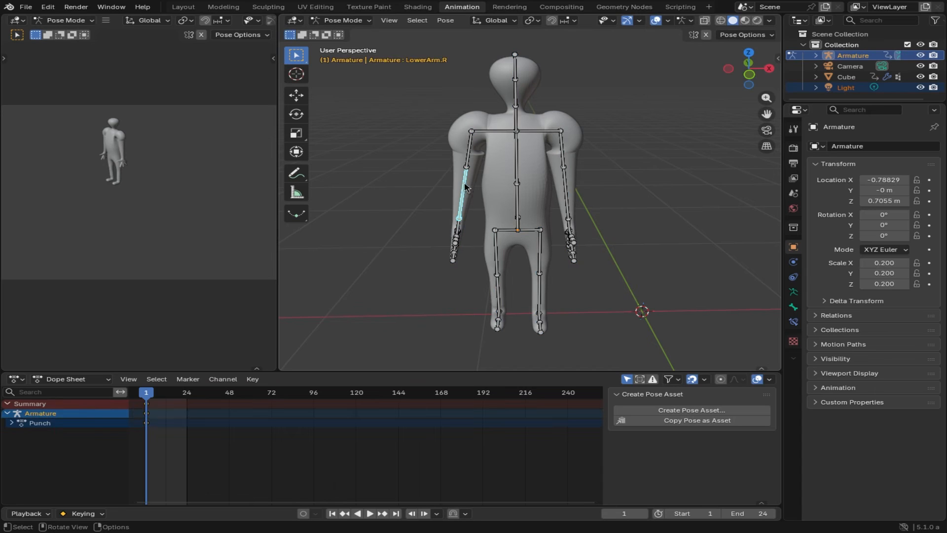
key(Tab)
key(Tab)
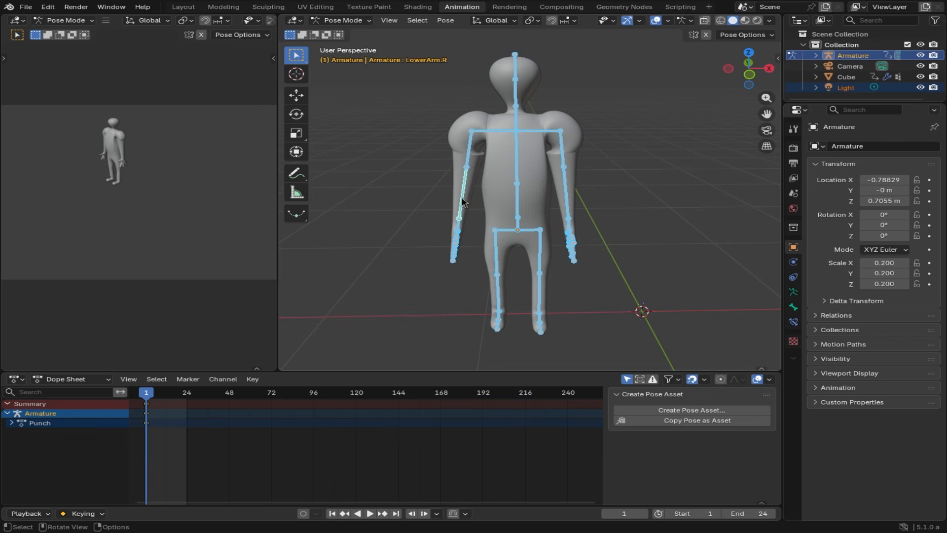
click(12, 423)
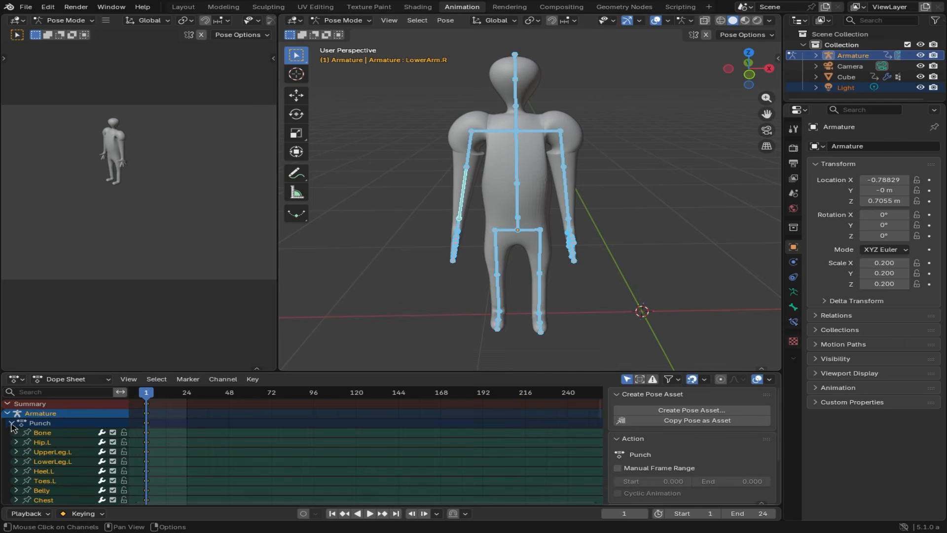
middle_drag(275, 438, 318, 427)
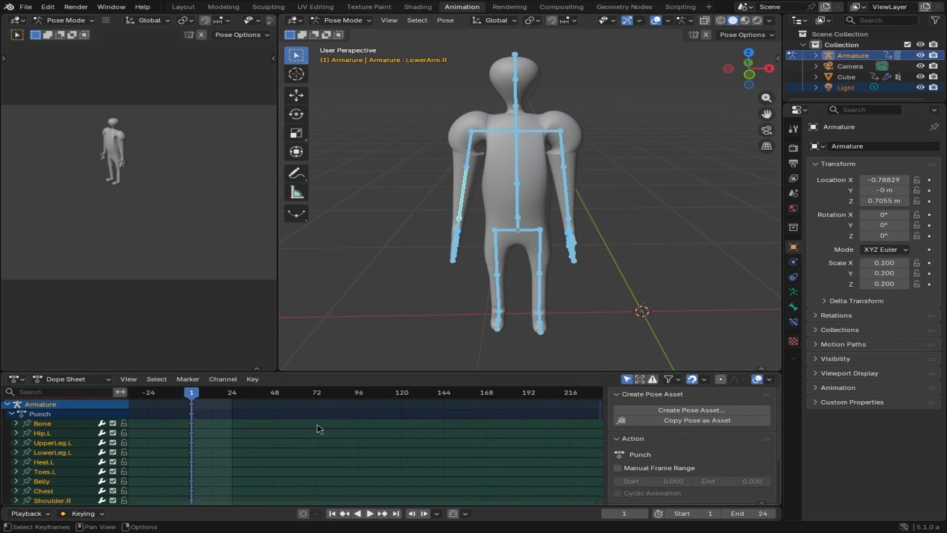
Step: Clear the bone selection, select every bone again and key the standing pose at frame 1
click(400, 219)
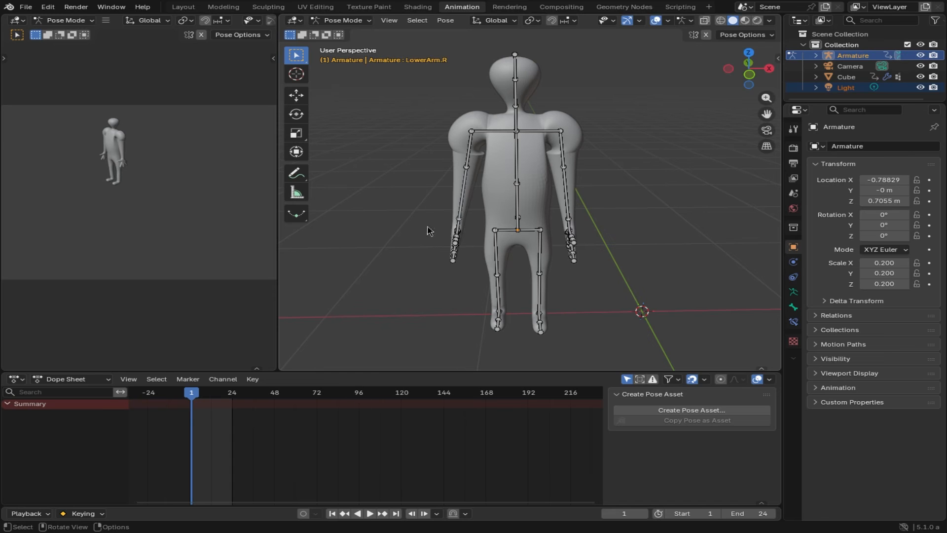
mouse_move(617, 208)
middle_down()
mouse_move(651, 217)
mouse_move(628, 224)
mouse_move(647, 218)
mouse_move(615, 213)
middle_up()
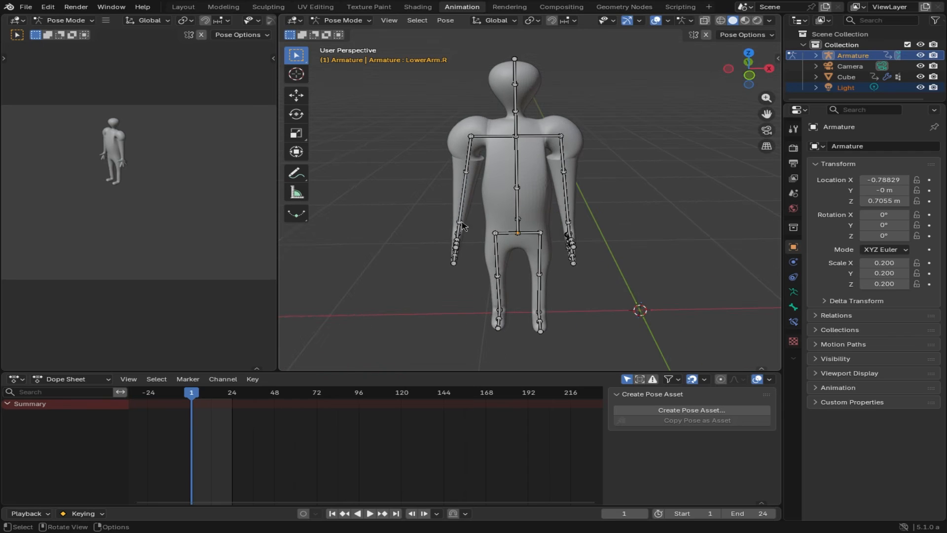
key(Tab)
key(Tab)
key(a)
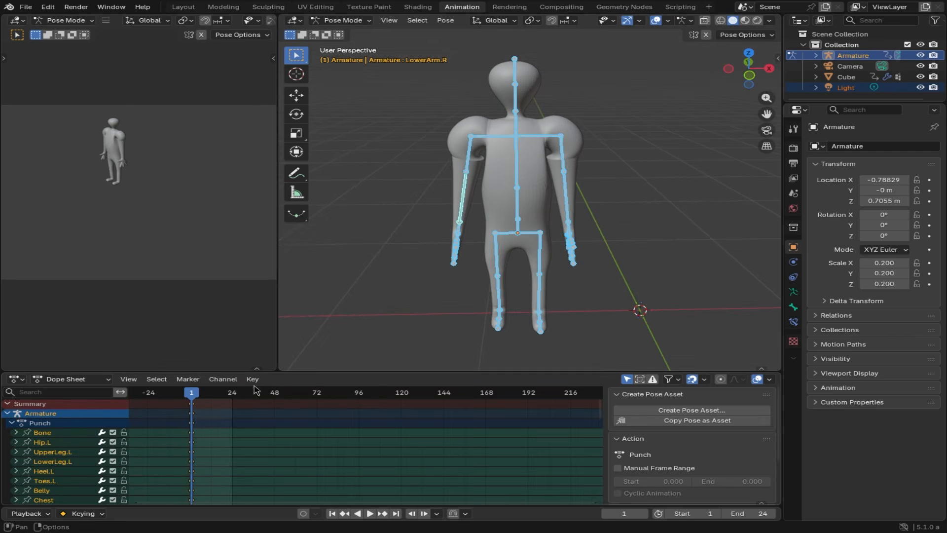
key(i)
Step: At frame 7 of the Punch action, swing the right upper arm slightly backward in side view and insert keyframes for all bones
drag(207, 394, 203, 395)
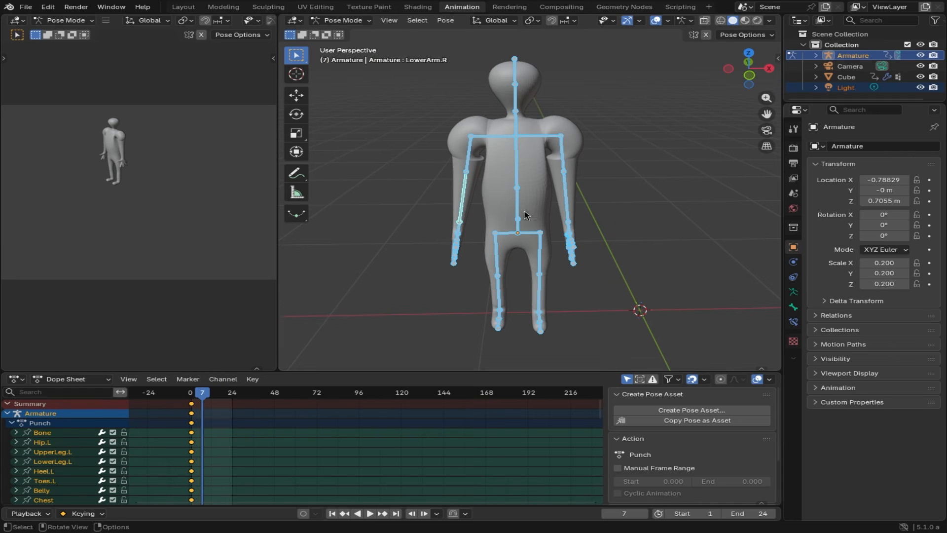
middle_drag(556, 251, 536, 186)
click(505, 158)
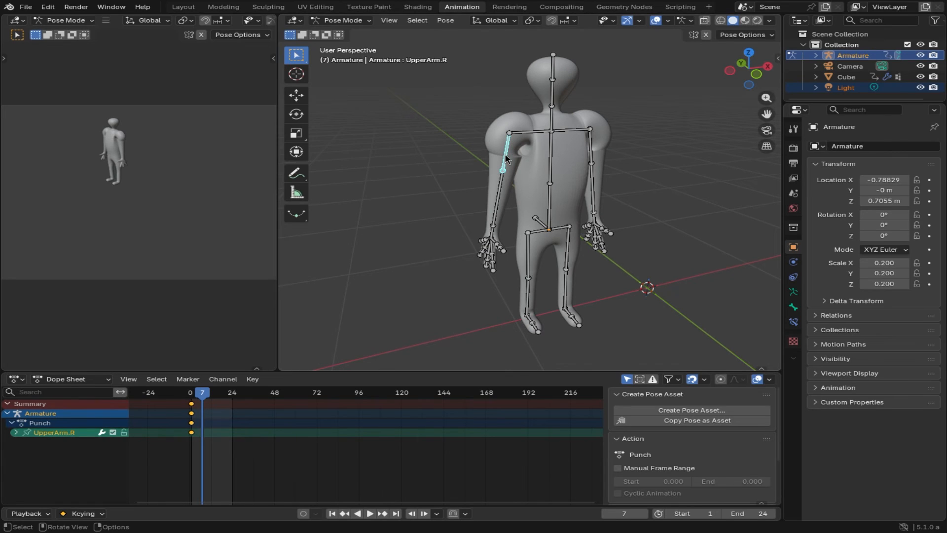
key(KP_1)
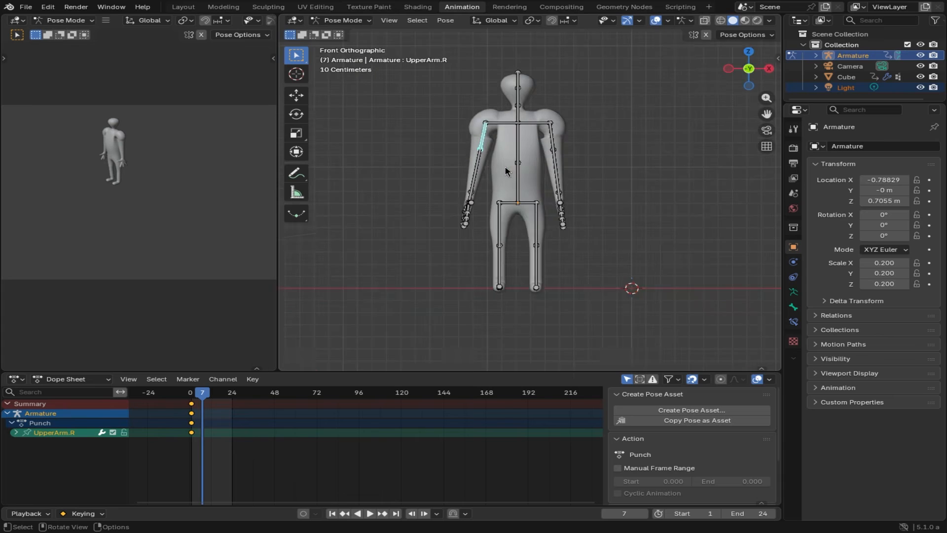
key(KP_2)
key(KP_3)
key(KP_4)
key(KP_3)
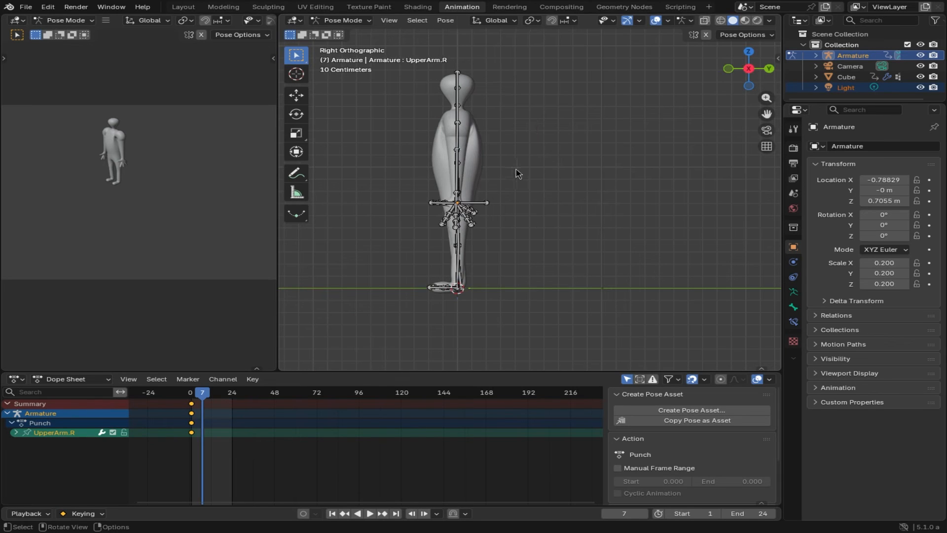
key(KP_4)
key(KP_4)
key(KP_4)
key(KP_4)
key(KP_4)
key(KP_4)
key(KP_4)
key(KP_4)
key(KP_4)
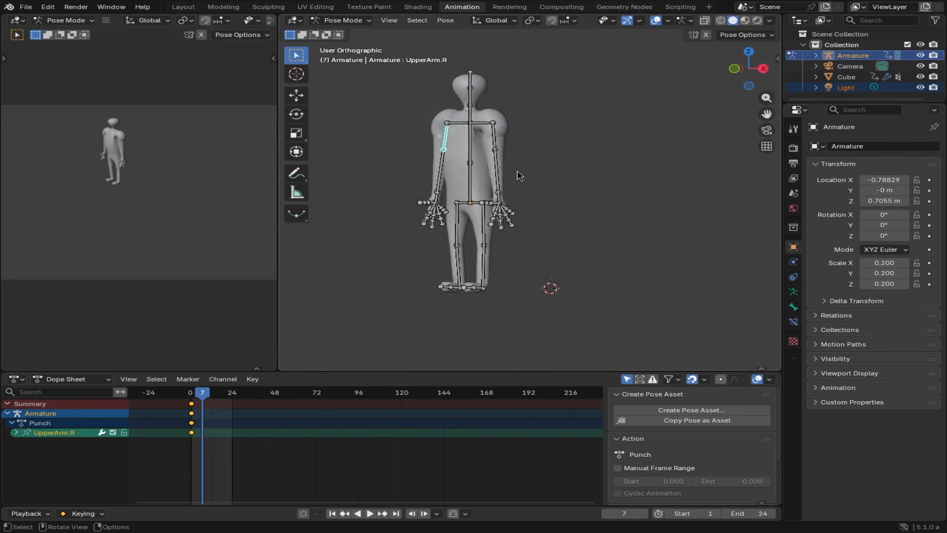
middle_drag(516, 175, 622, 181)
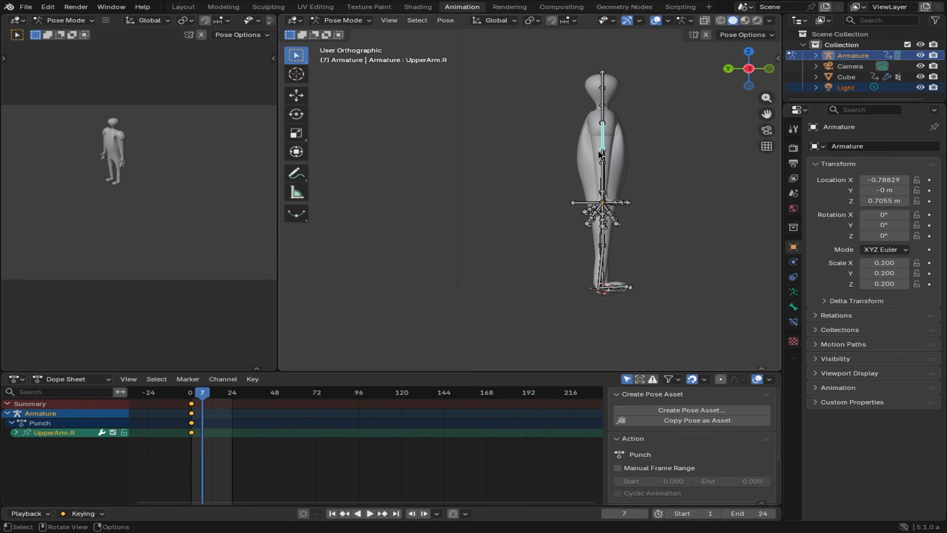
key(r)
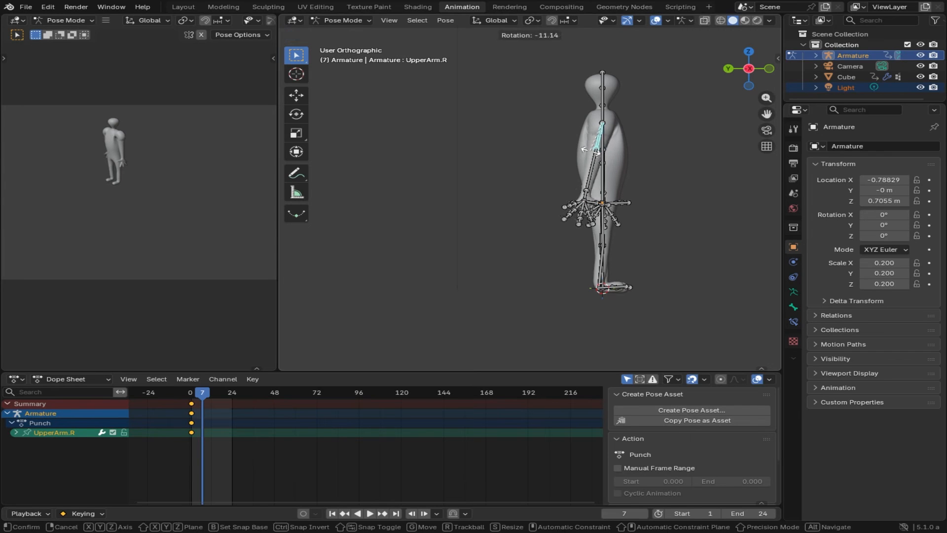
click(589, 152)
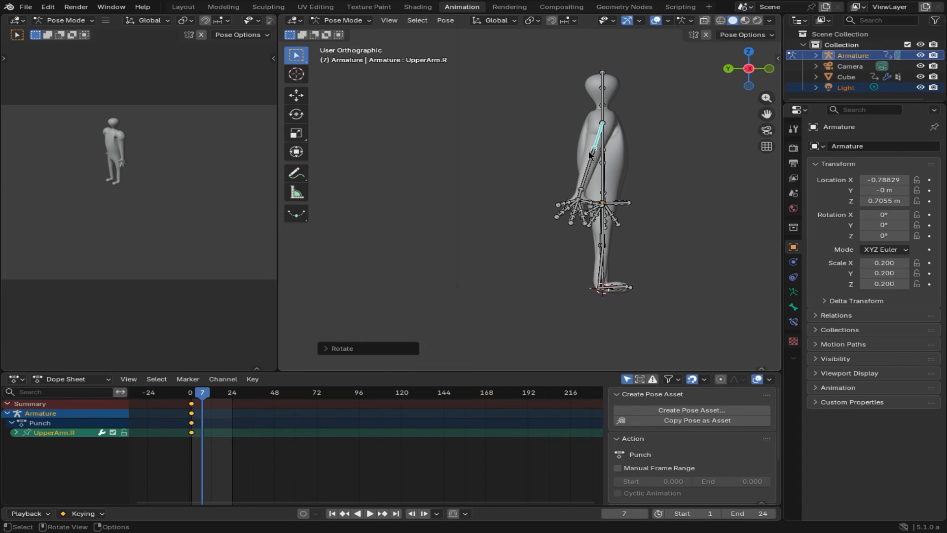
key(a)
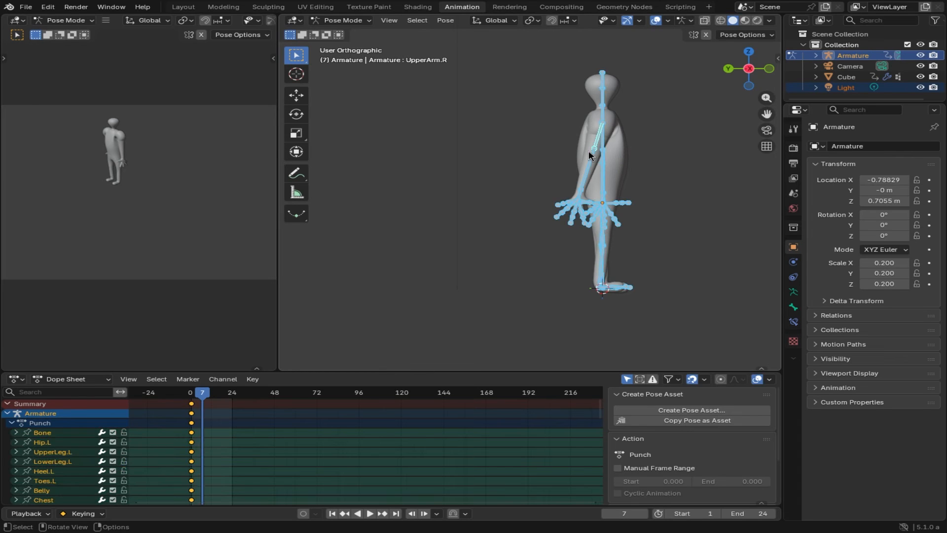
key(i)
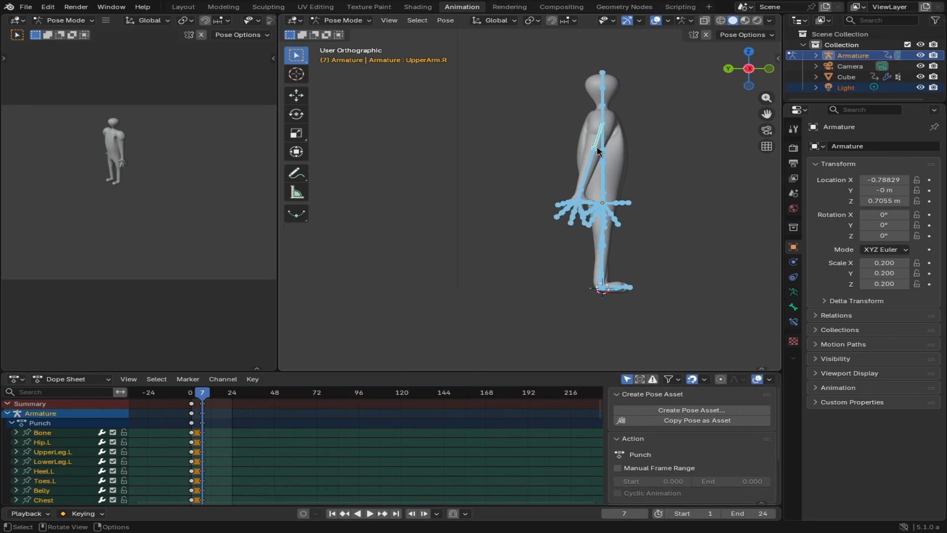
key(r)
key(z)
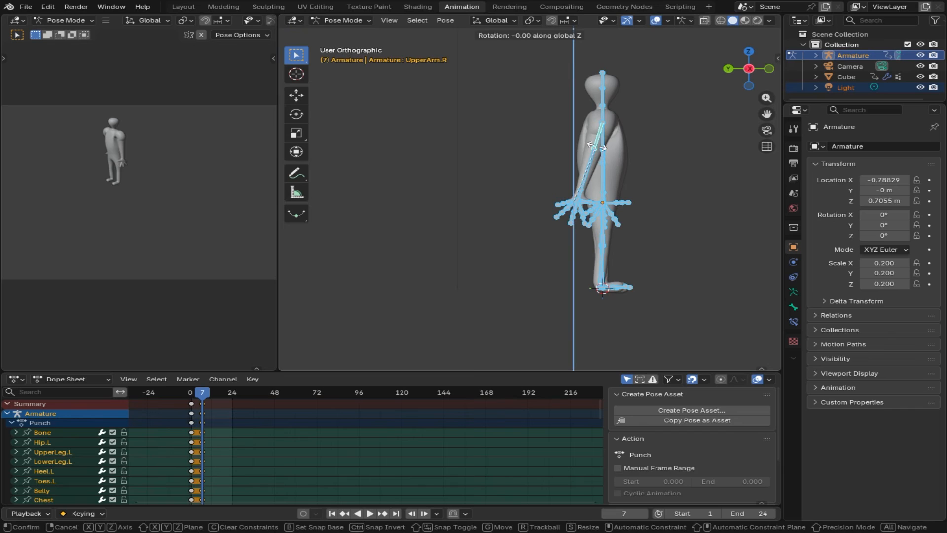
click(600, 131)
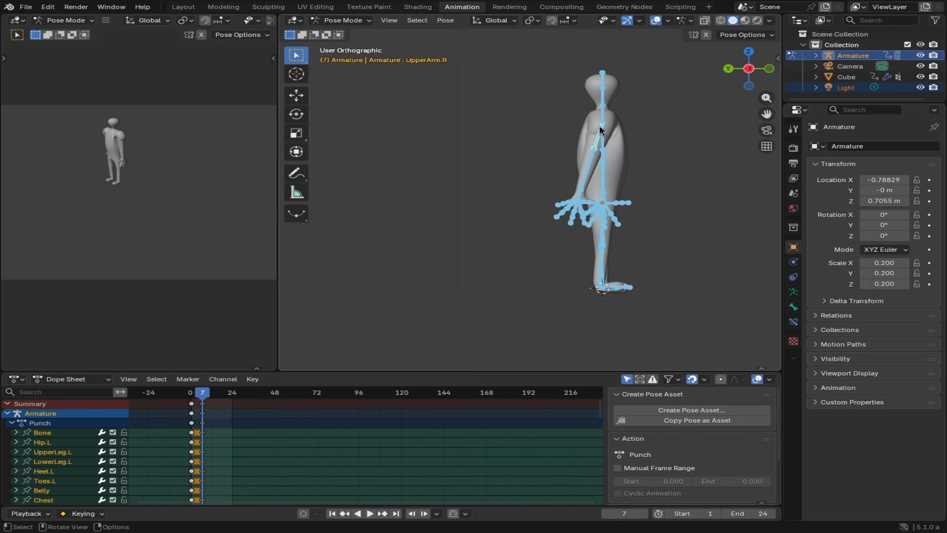
Step: At frame 11, raise the right upper arm sideways by about 52 degrees in the front view and insert a keyframe for it
click(599, 138)
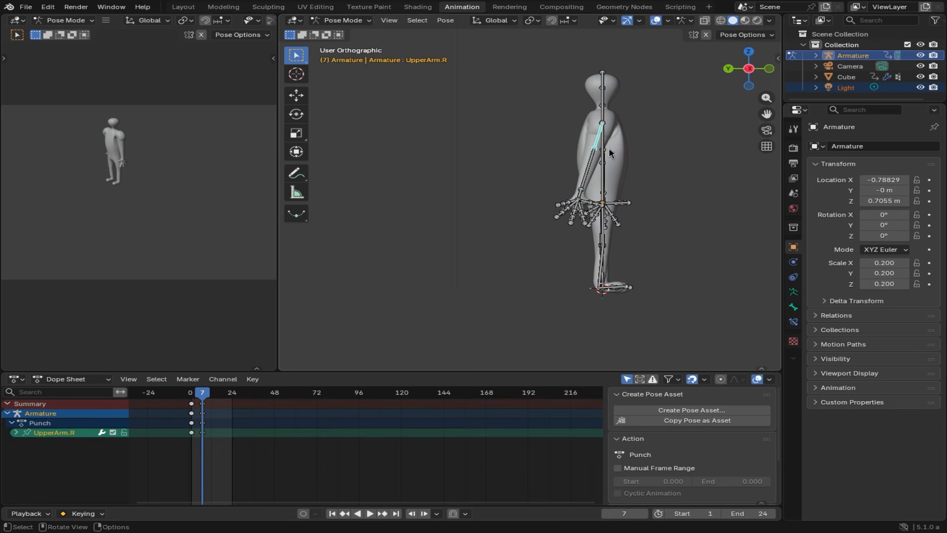
click(209, 396)
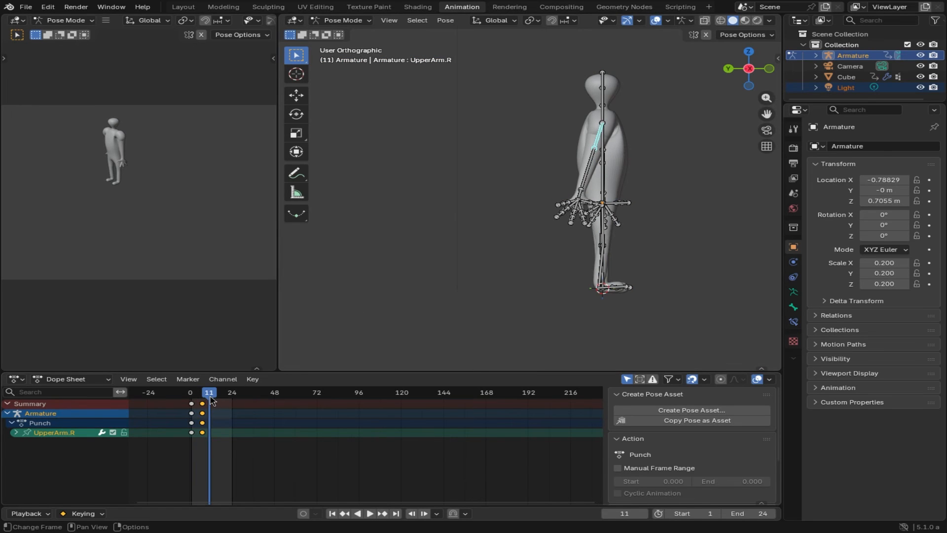
key(r)
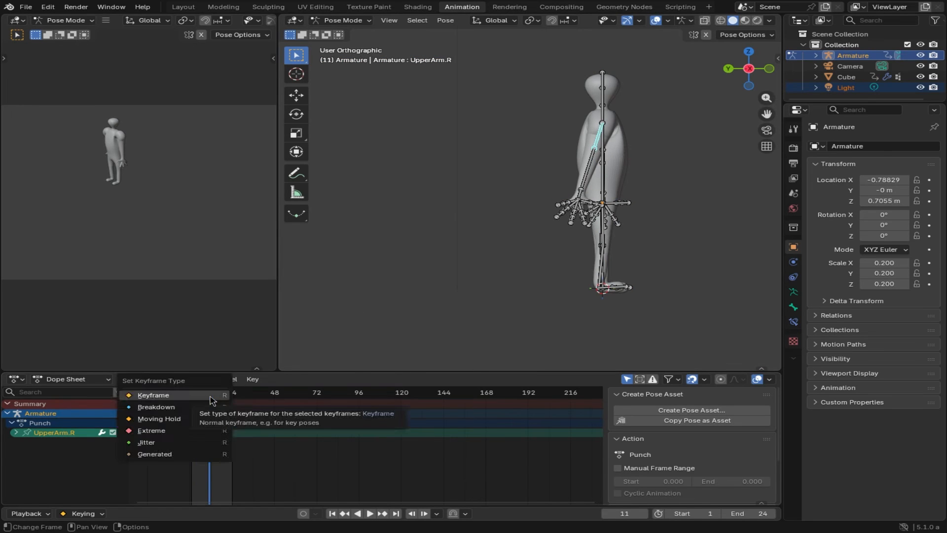
key(Escape)
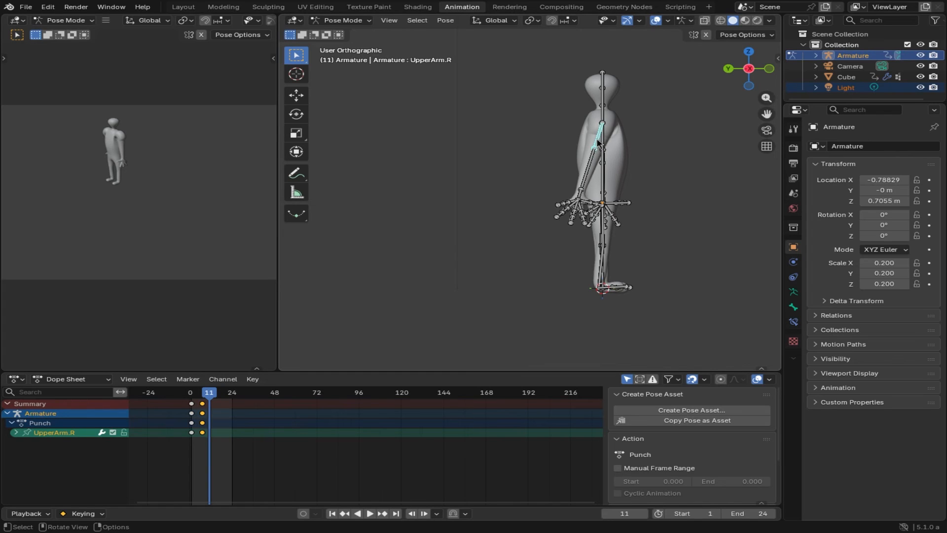
key(r)
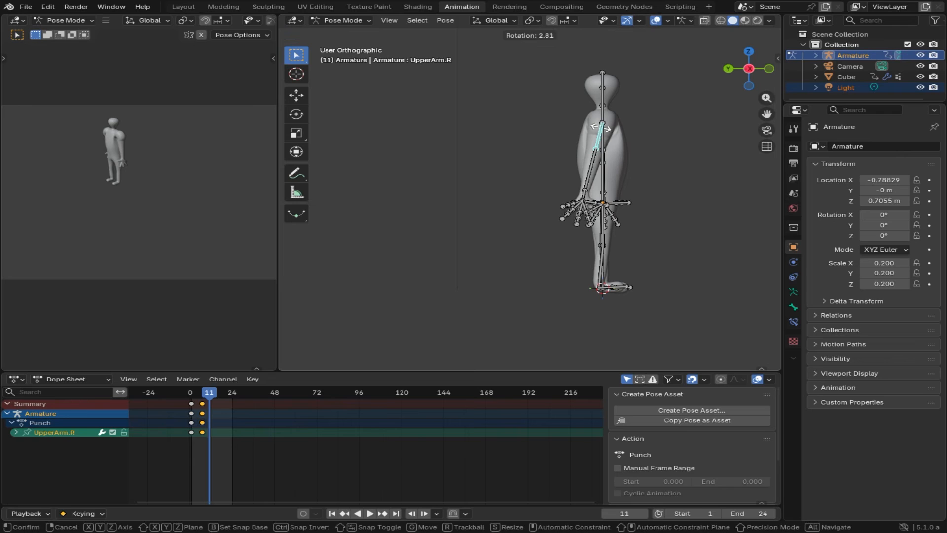
click(602, 131)
middle_drag(659, 164, 495, 162)
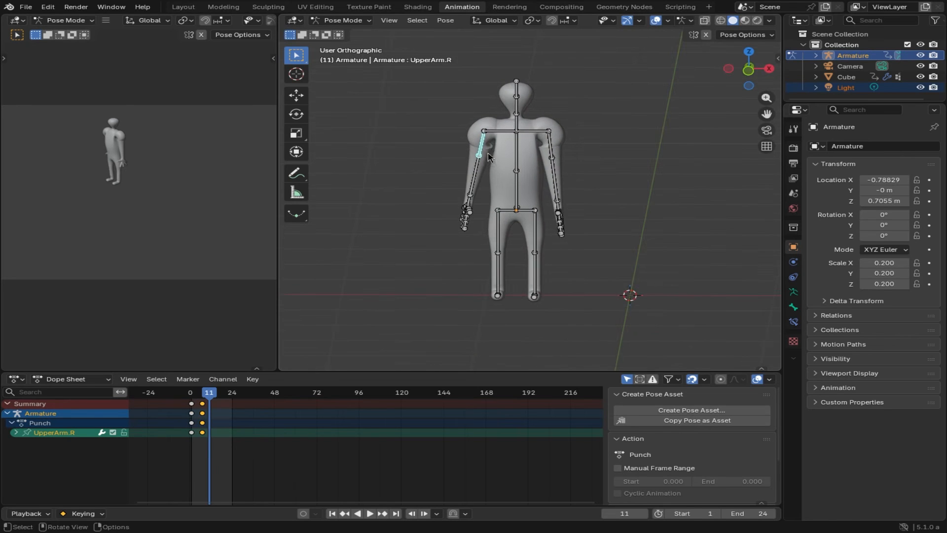
key(r)
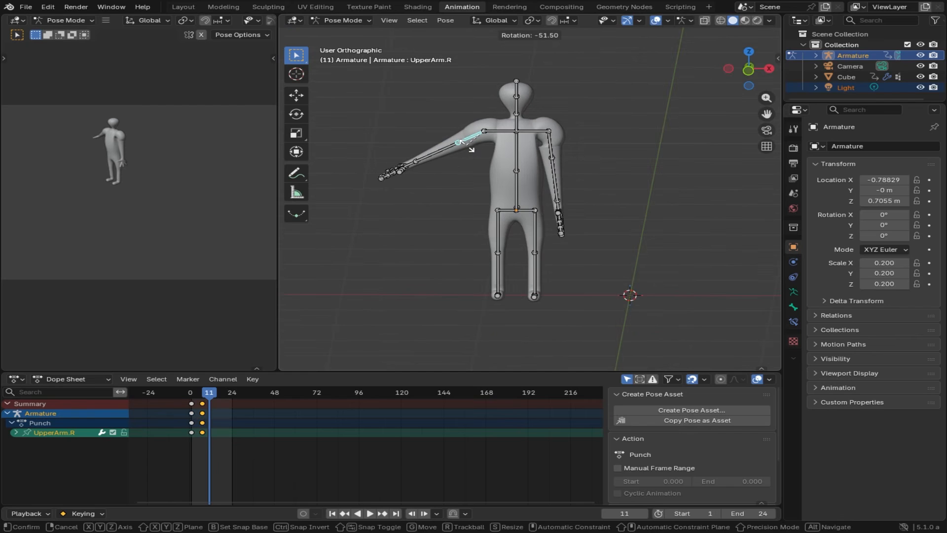
click(470, 153)
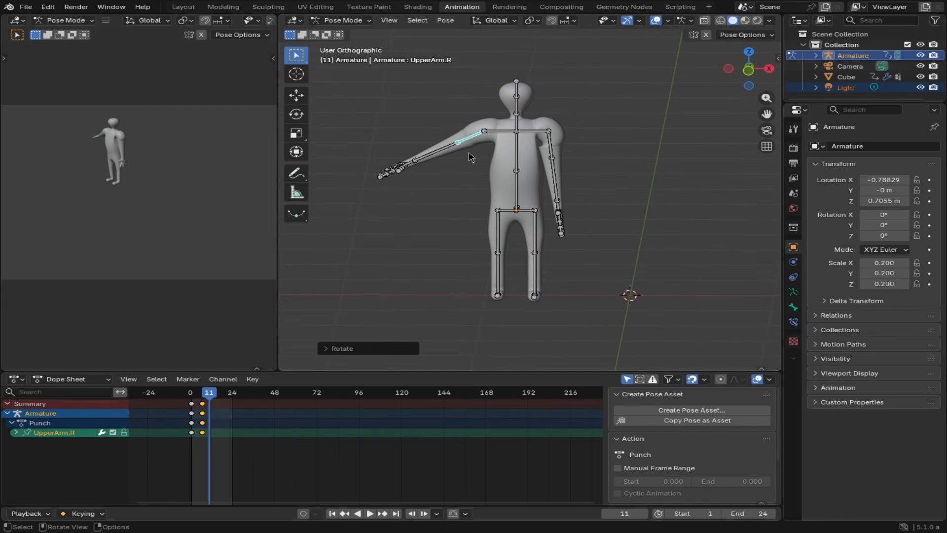
key(i)
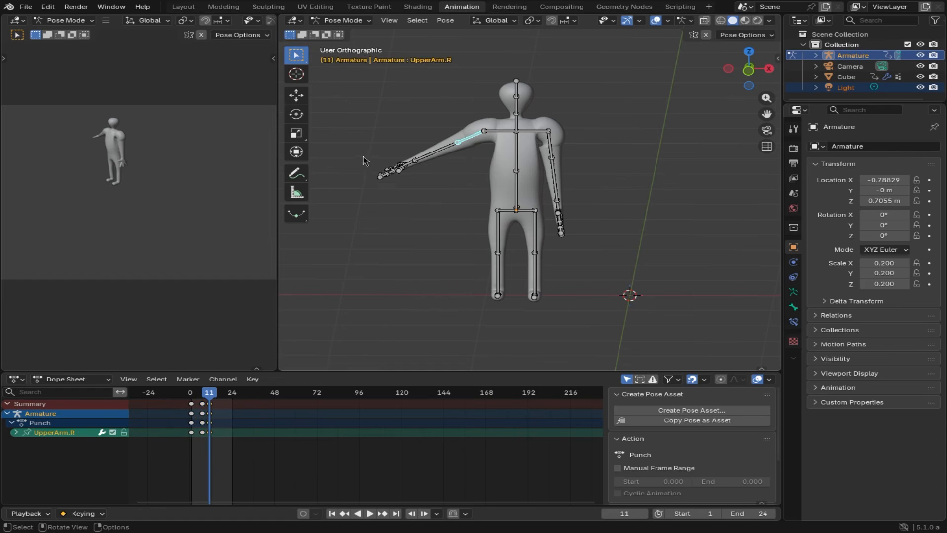
drag(368, 145, 428, 192)
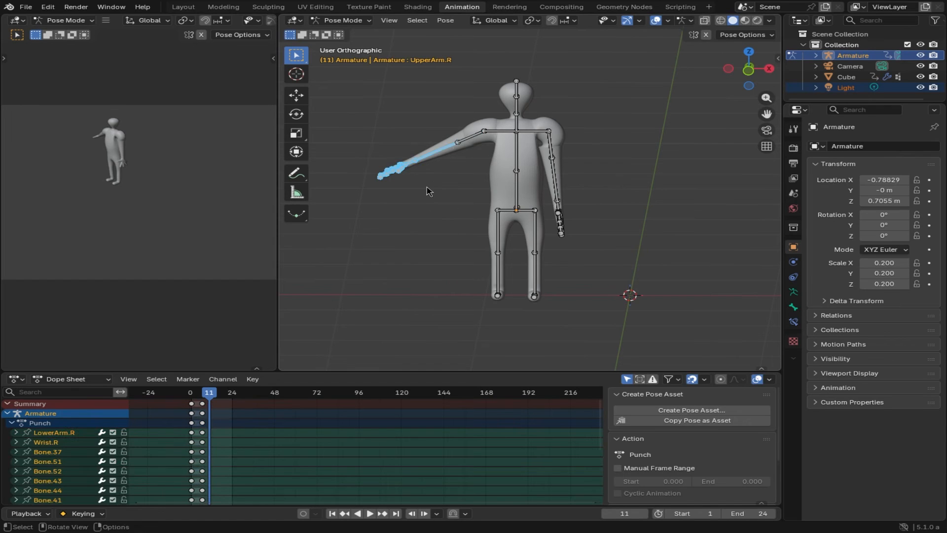
key(r)
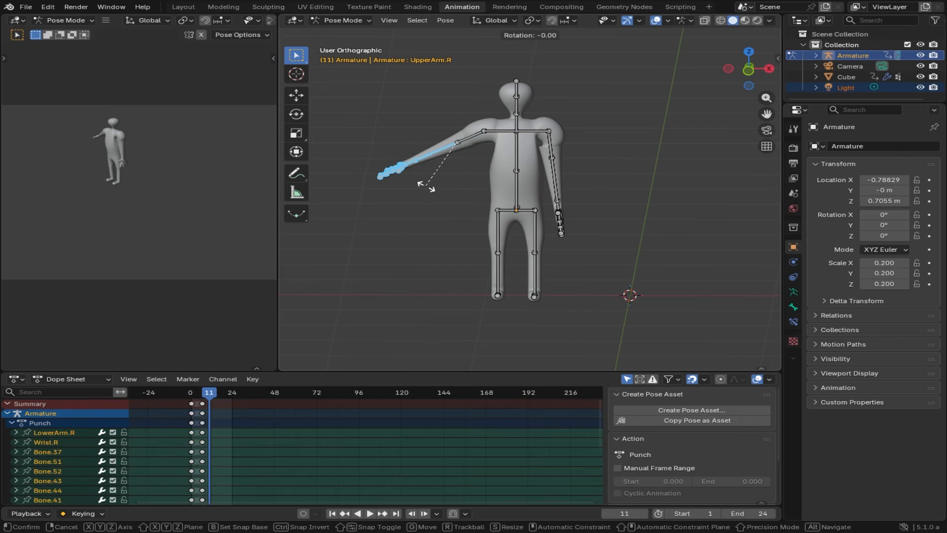
key(x)
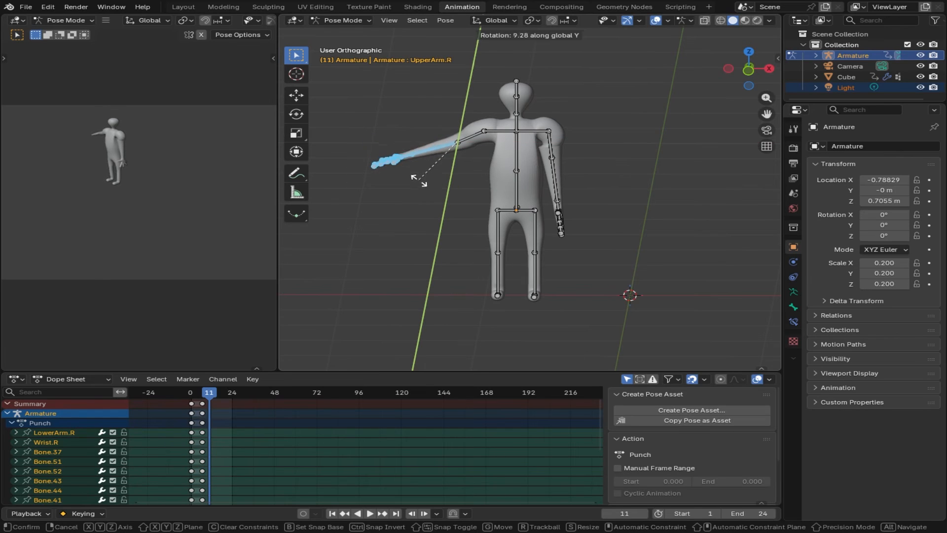
click(425, 190)
Step: Rotate the right forearm and hand bones about the global X axis and insert keyframes for them at frame 11
drag(373, 147, 426, 196)
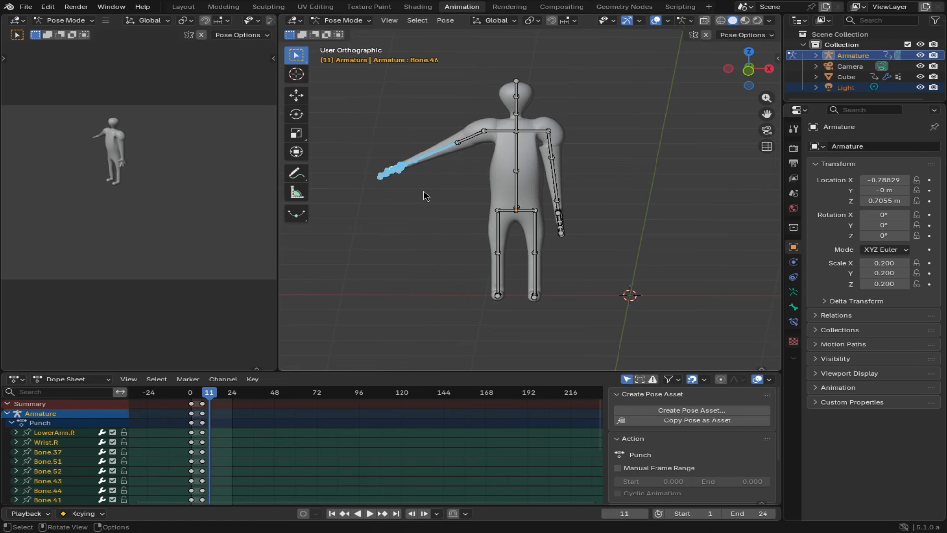
key(r)
key(z)
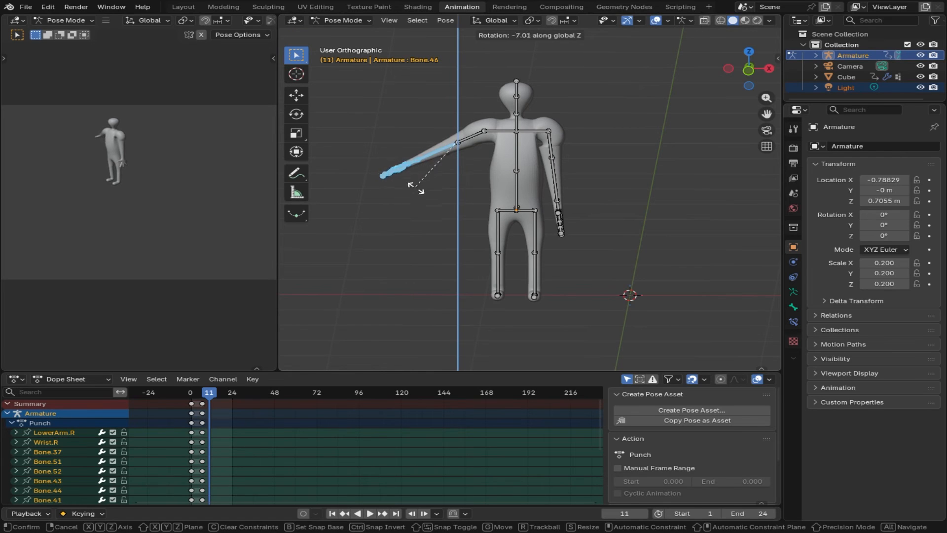
key(x)
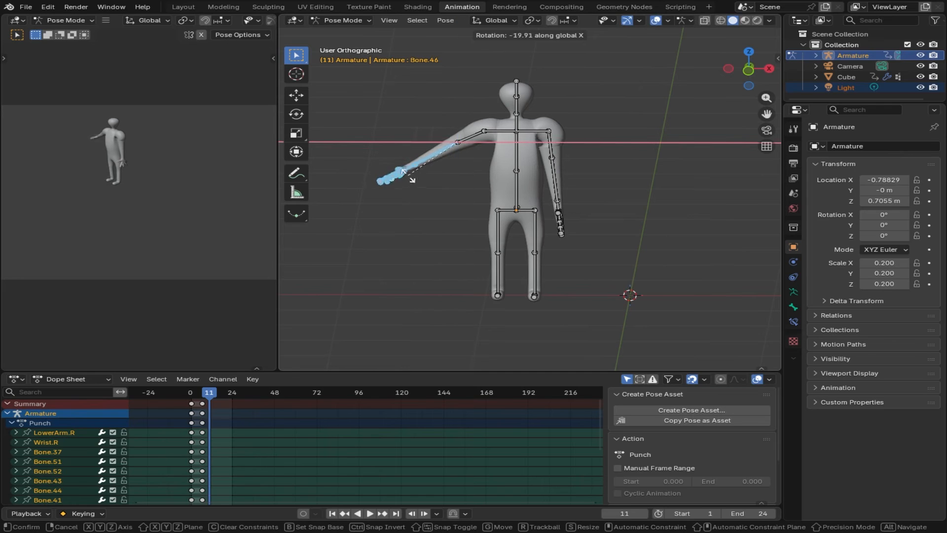
click(363, 94)
middle_drag(459, 194, 716, 218)
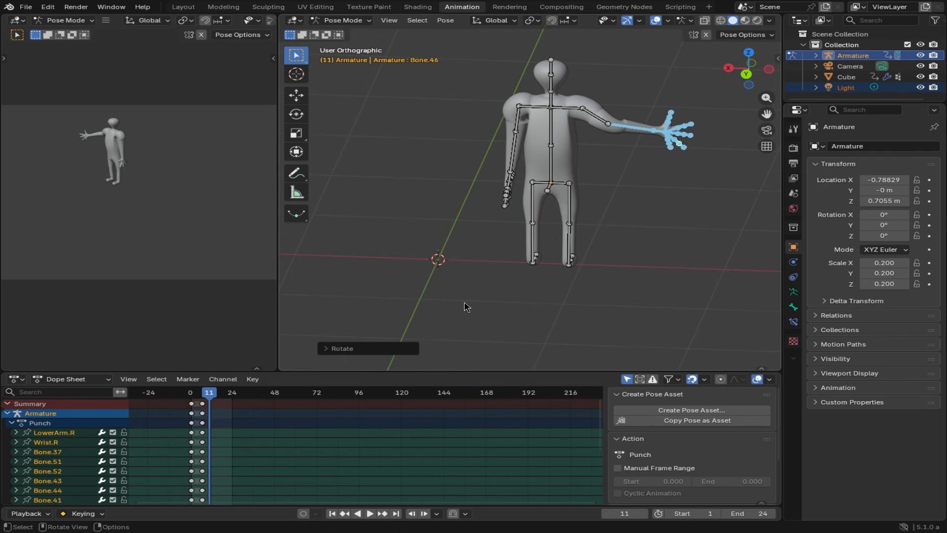
key(i)
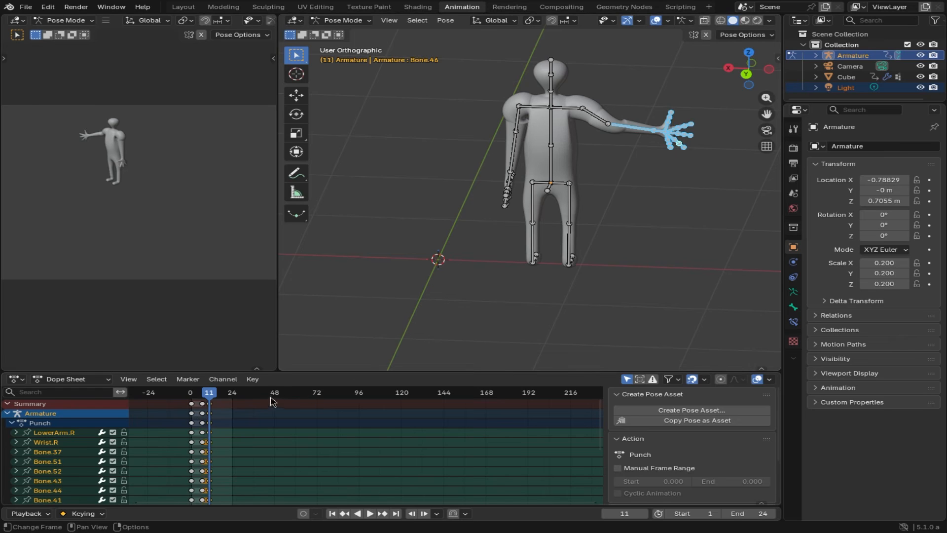
Step: At frame 16, lower the right upper arm slightly and insert a keyframe for it
click(219, 395)
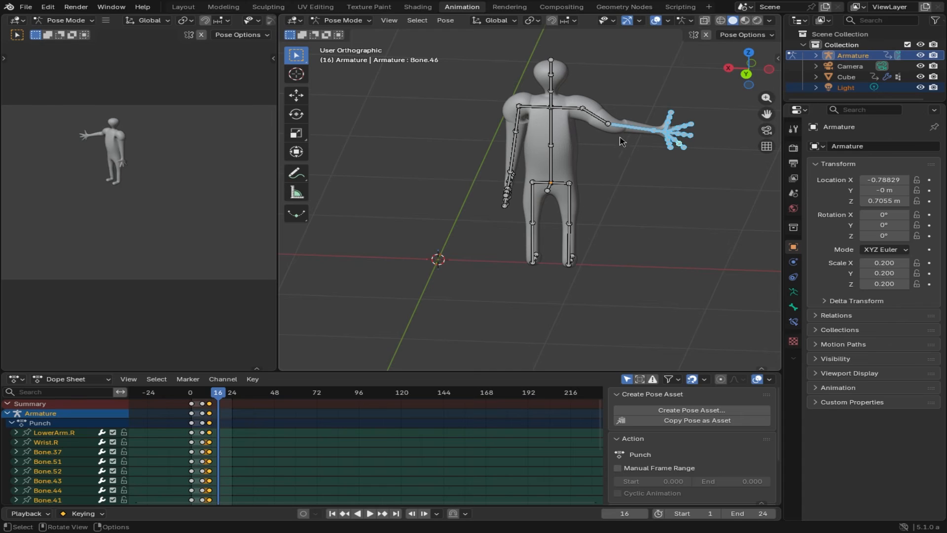
click(604, 125)
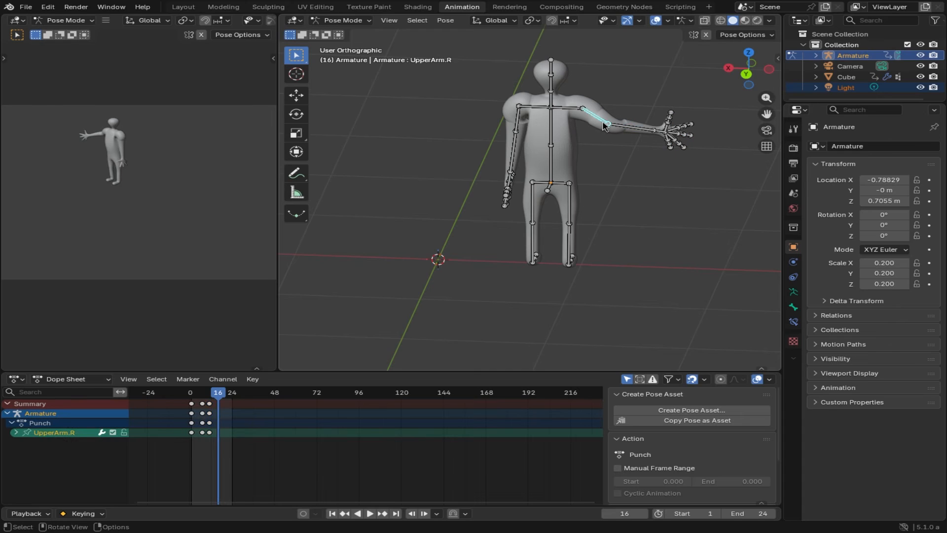
key(r)
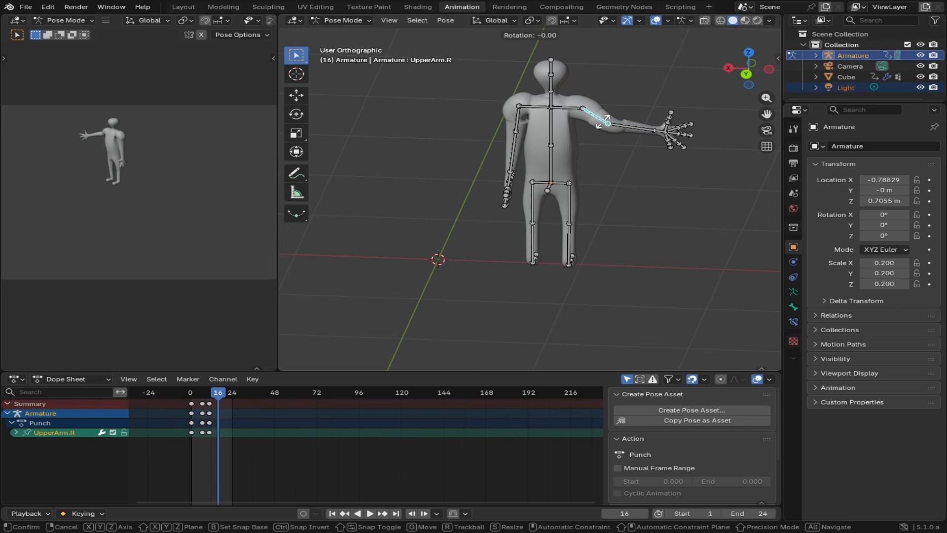
click(596, 127)
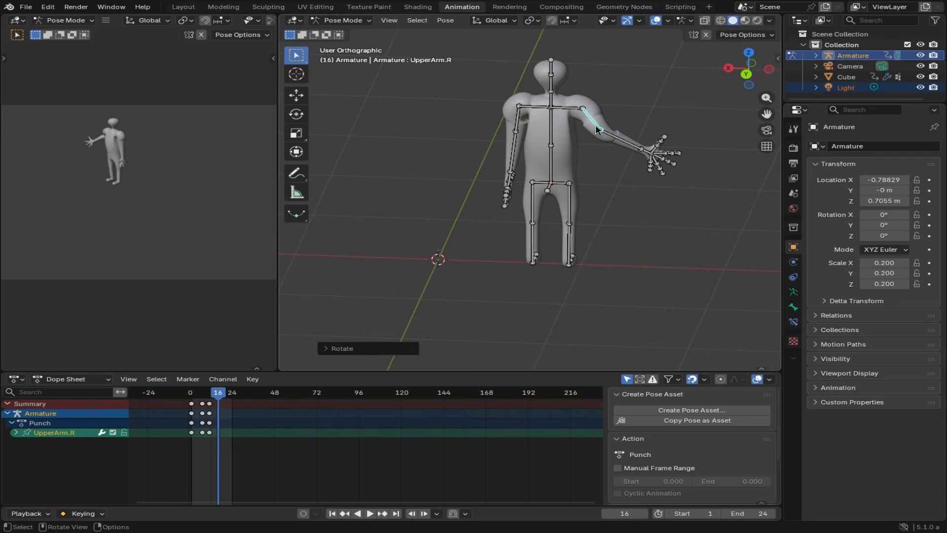
key(i)
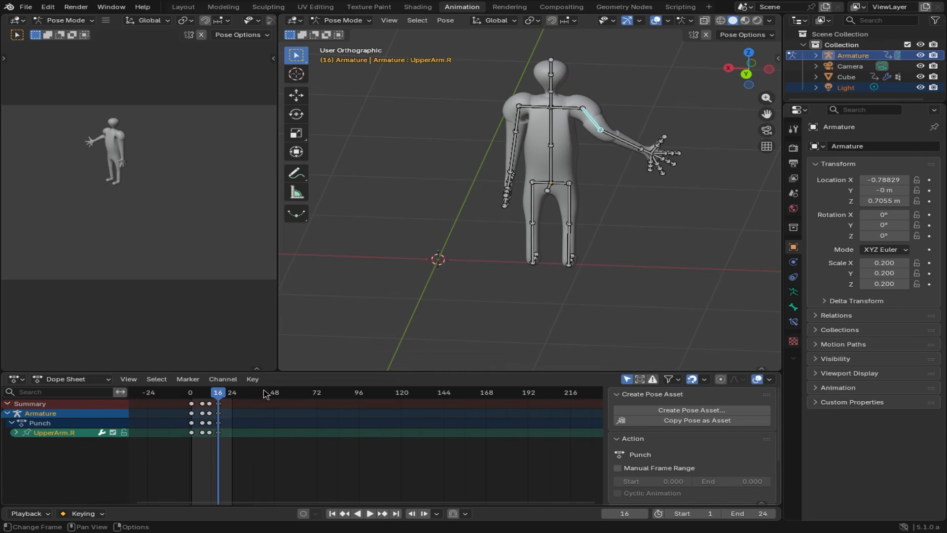
Step: Play back the Punch action to check the arm motion keyed so far, and stop the playback
drag(227, 398, 225, 398)
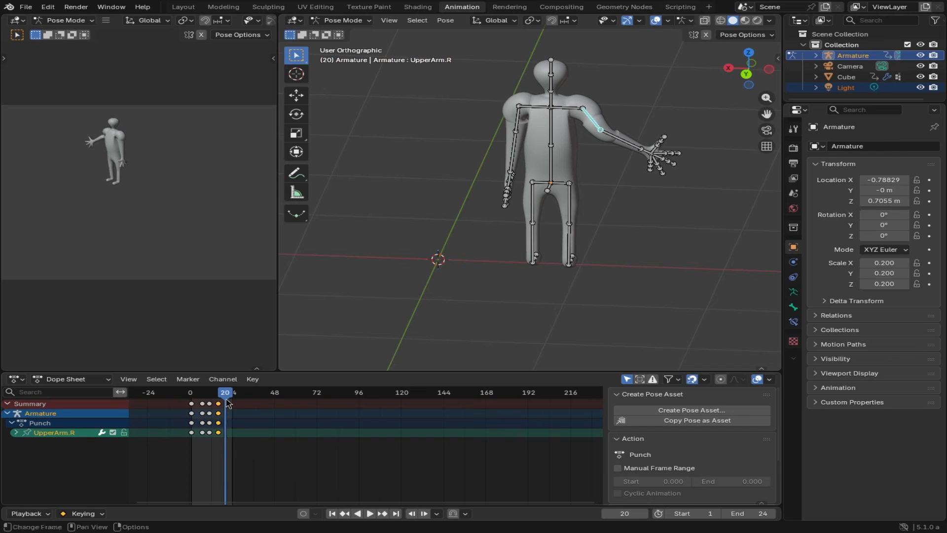
middle_drag(657, 304, 349, 281)
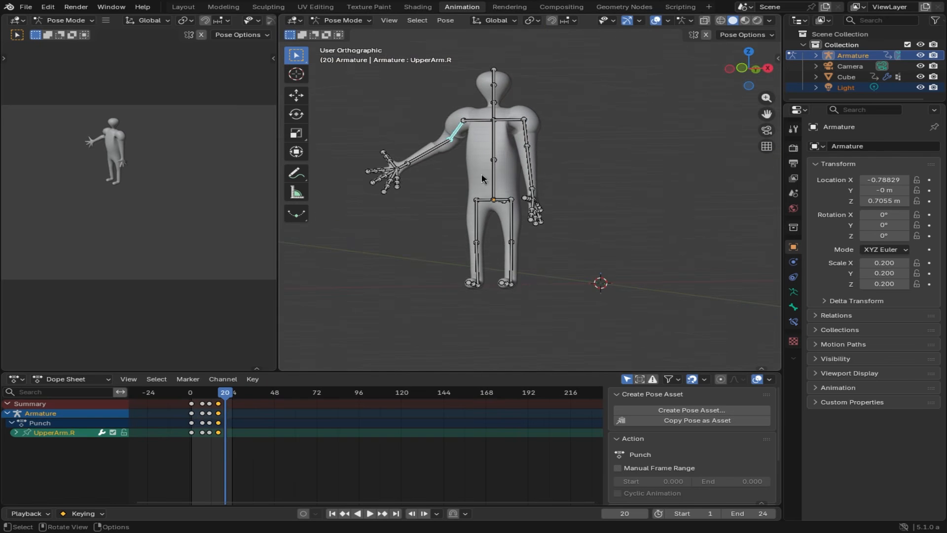
middle_drag(448, 182, 466, 296)
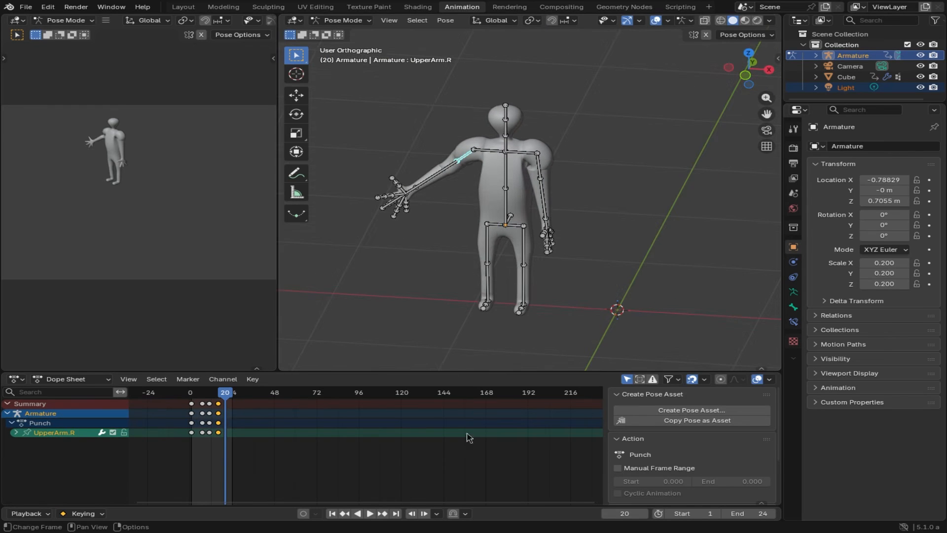
click(370, 514)
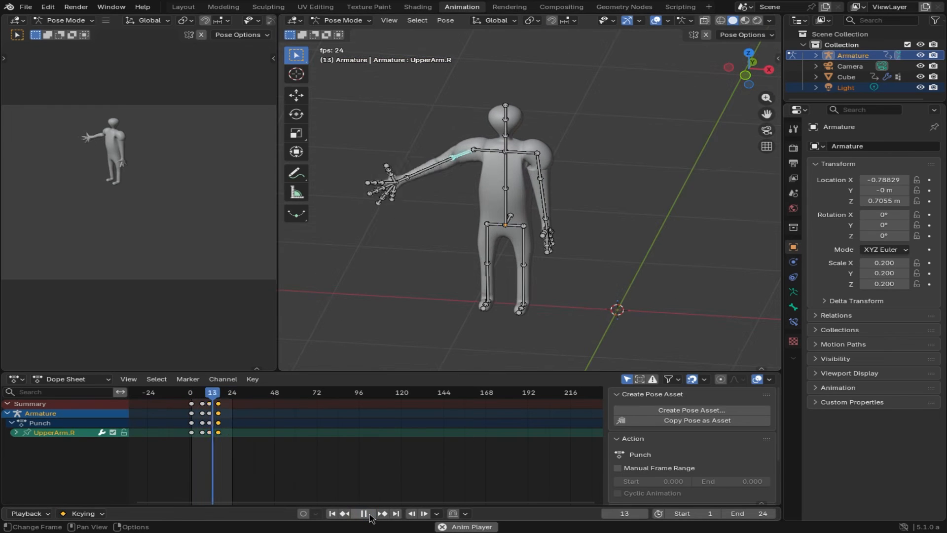
click(366, 514)
Step: Examine the right arm's pose at frame 24 from several angles, with the right upper arm bone selected
middle_drag(477, 315, 541, 341)
click(506, 239)
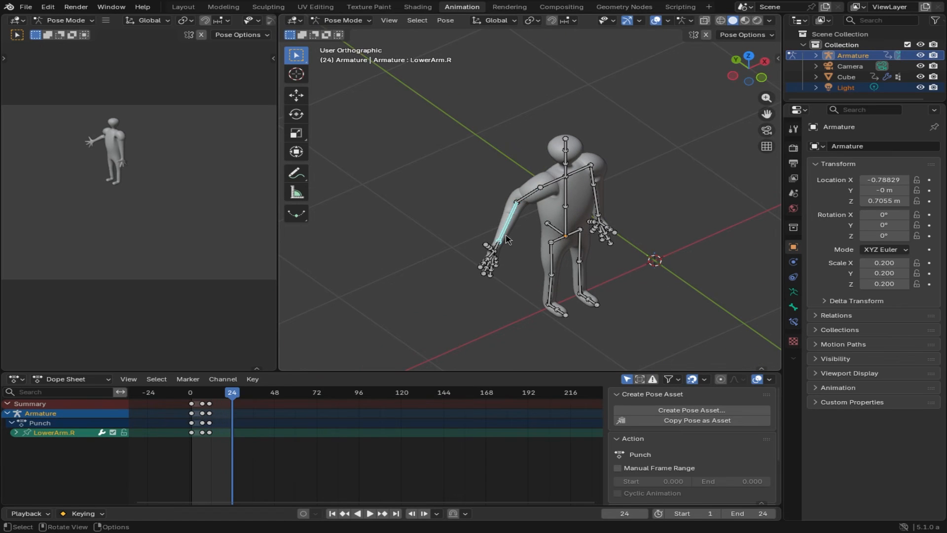
click(525, 199)
middle_drag(525, 199, 512, 194)
middle_drag(463, 213, 501, 243)
middle_drag(477, 232, 481, 230)
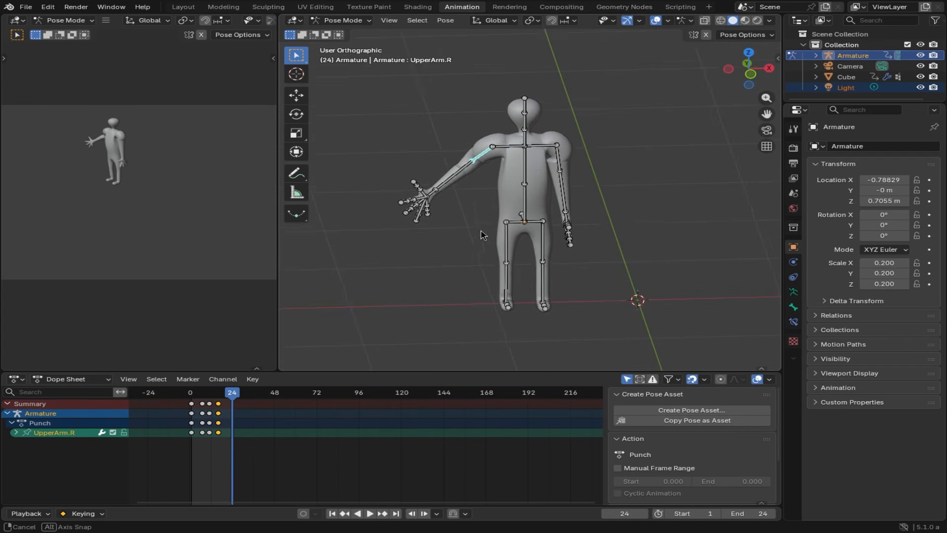
scroll(493, 201, down, 1)
scroll(495, 200, up, 4)
scroll(475, 201, down, 2)
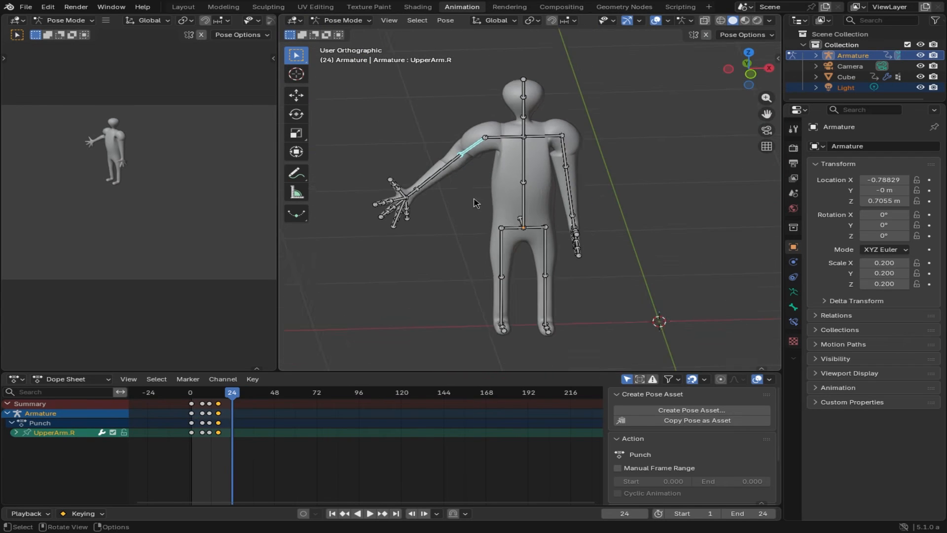
scroll(463, 192, up, 1)
middle_drag(468, 192, 510, 198)
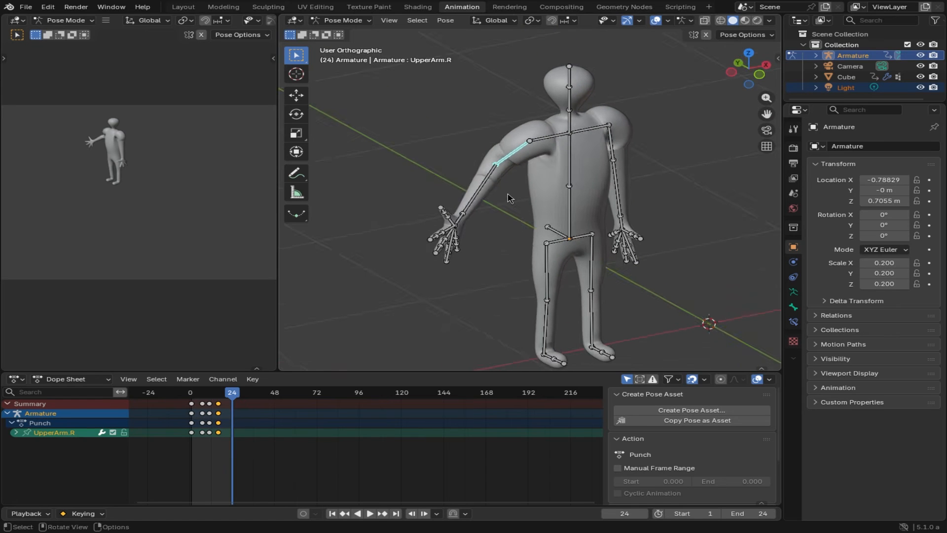
mouse_move(489, 165)
middle_down()
mouse_move(525, 188)
mouse_move(489, 184)
middle_up()
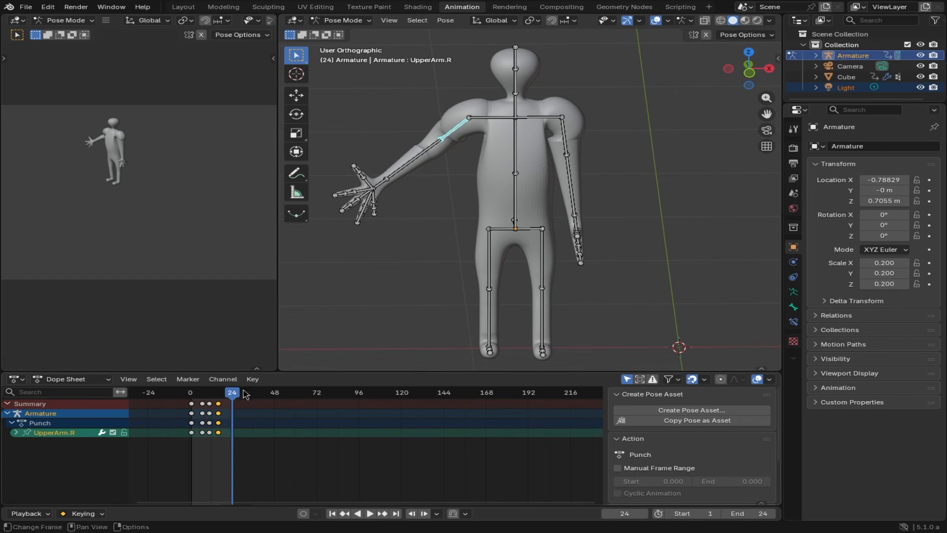
Step: At frame 19, rotate the right upper arm bone about the global Z axis to swing the arm forward
drag(235, 393, 236, 395)
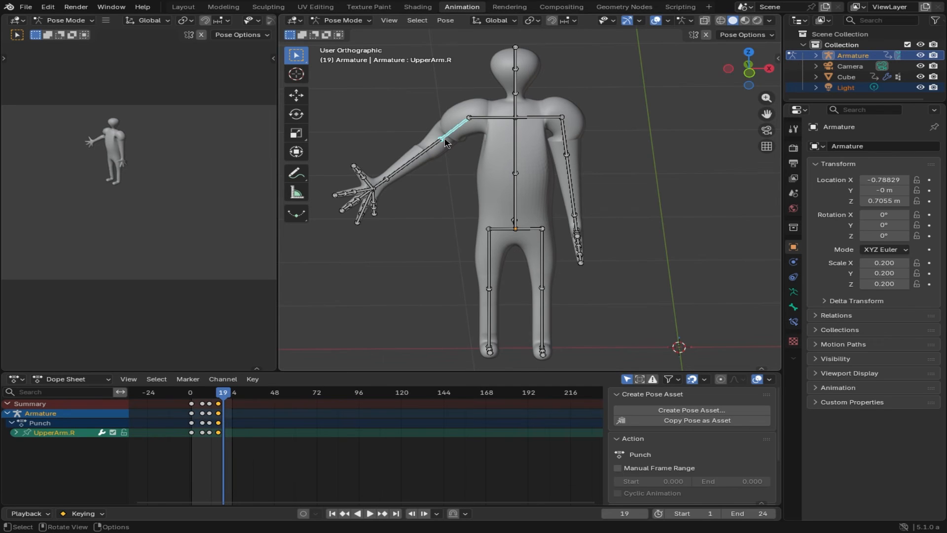
key(r)
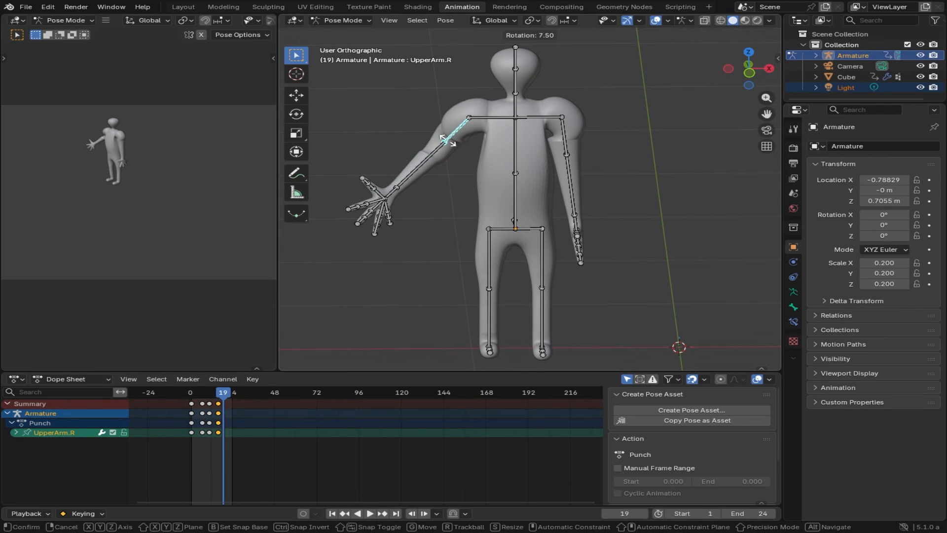
key(z)
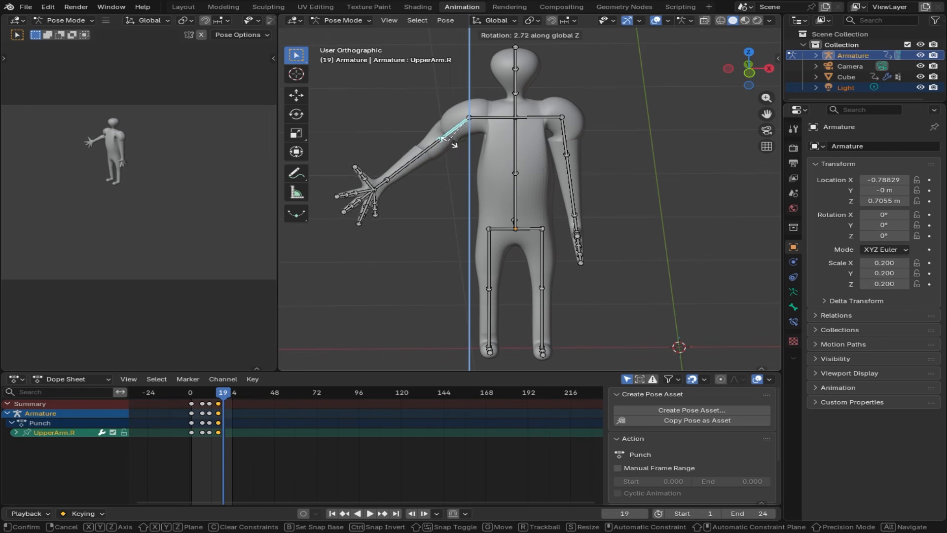
click(495, 152)
Step: Rotate the right forearm bone about the global X axis so the forearm rises in front of the body
click(449, 170)
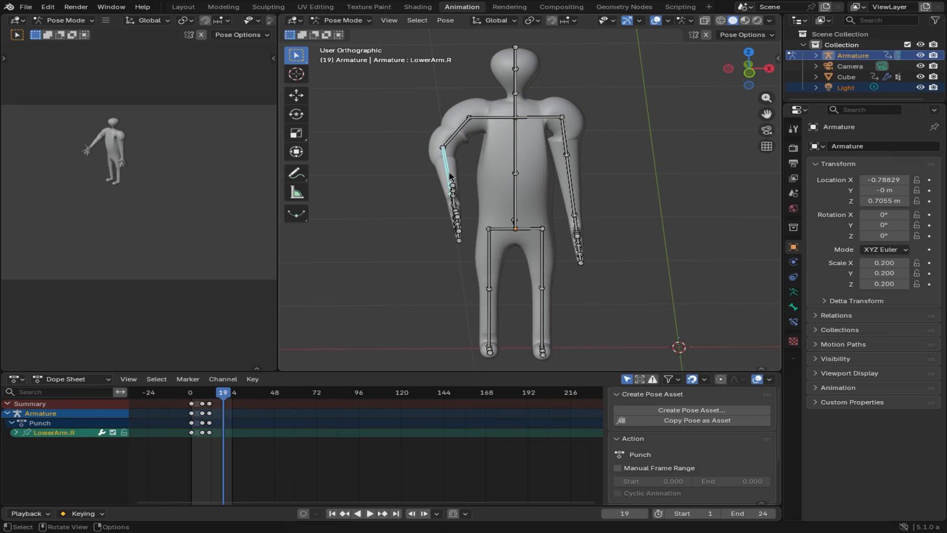
key(r)
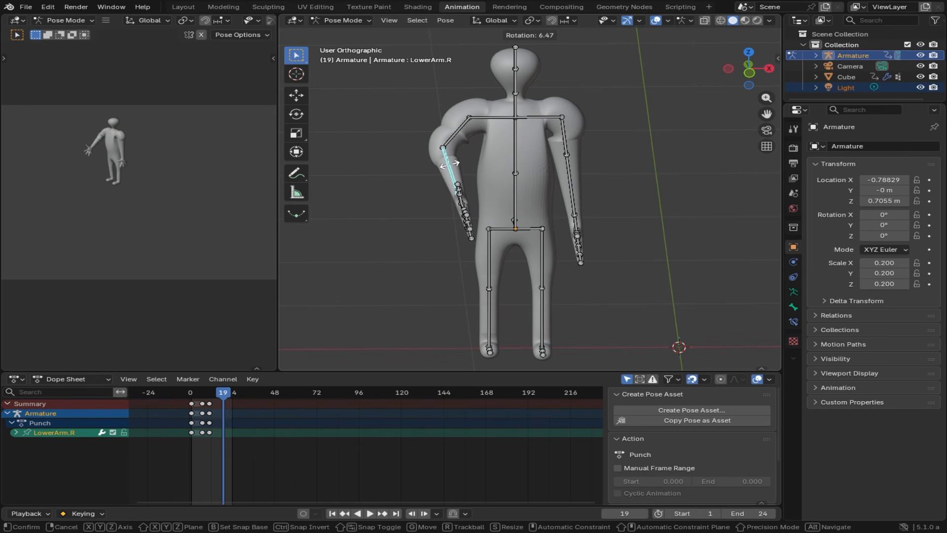
key(x)
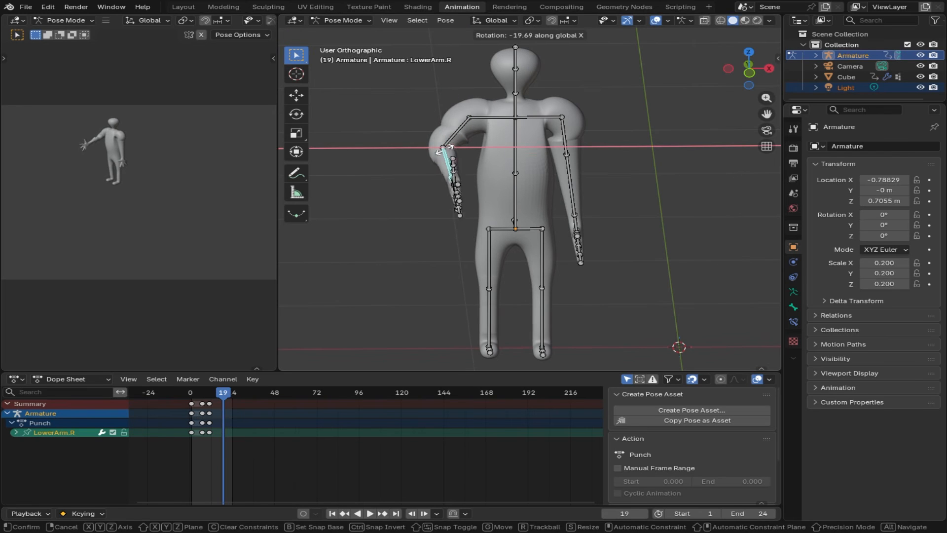
click(444, 152)
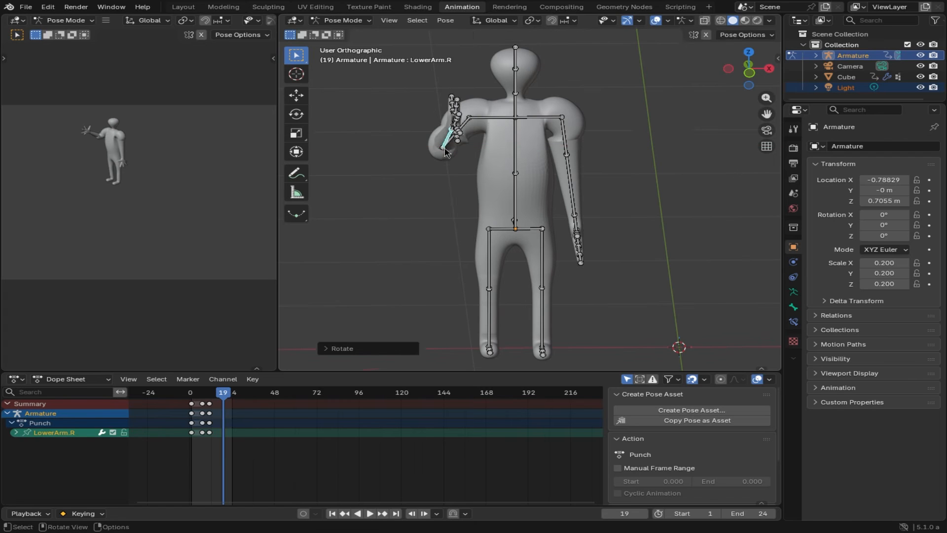
Step: Select all bones of the armature and insert keyframes for them at frame 19
middle_drag(450, 162, 595, 175)
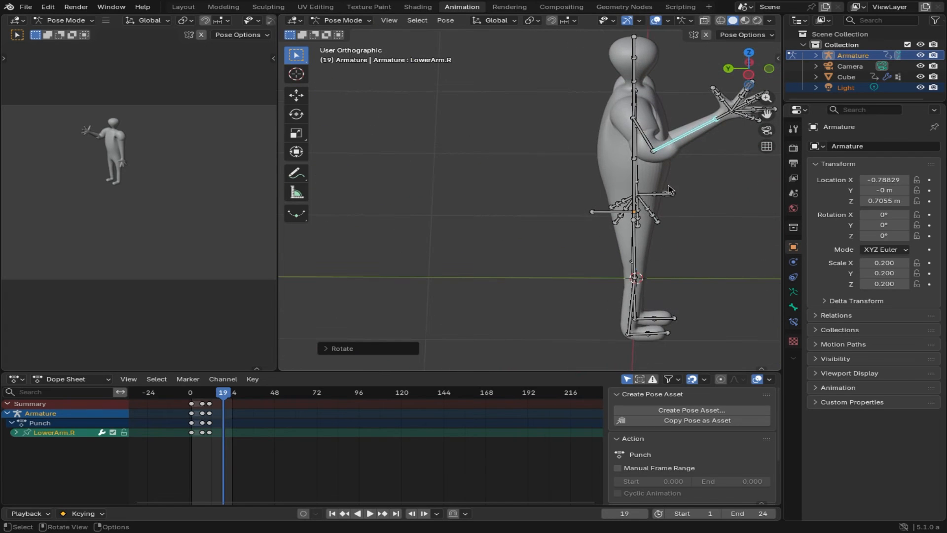
key(a)
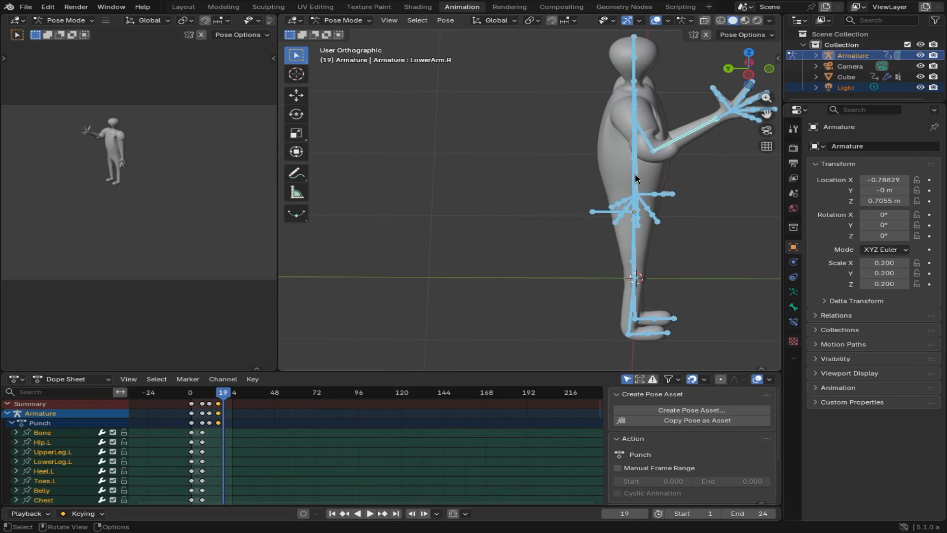
key(i)
Step: Examine the raised right arm pose at frame 19 from the front, side, top and intermediate viewing angles
middle_drag(688, 186, 720, 177)
key(KP_1)
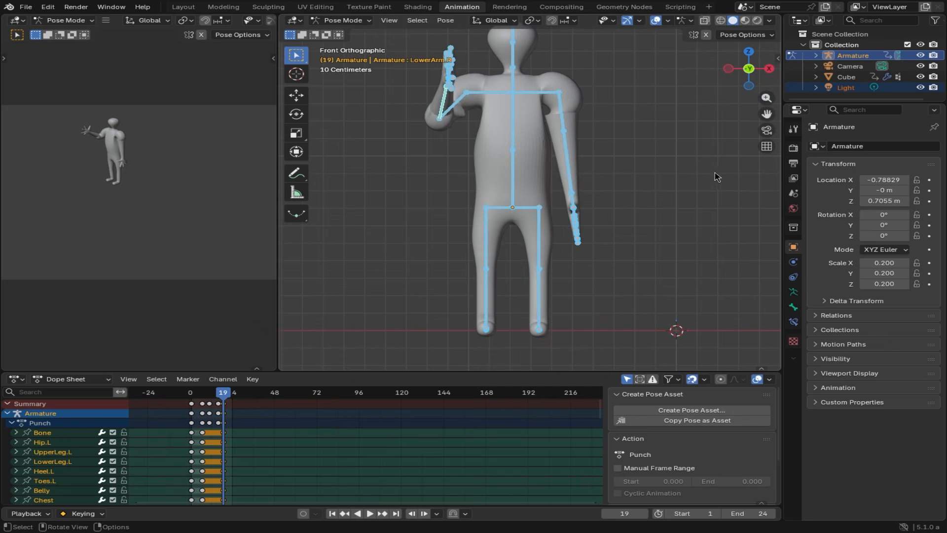
key(KP_2)
key(KP_3)
key(KP_4)
key(KP_4)
key(KP_4)
key(KP_4)
key(KP_4)
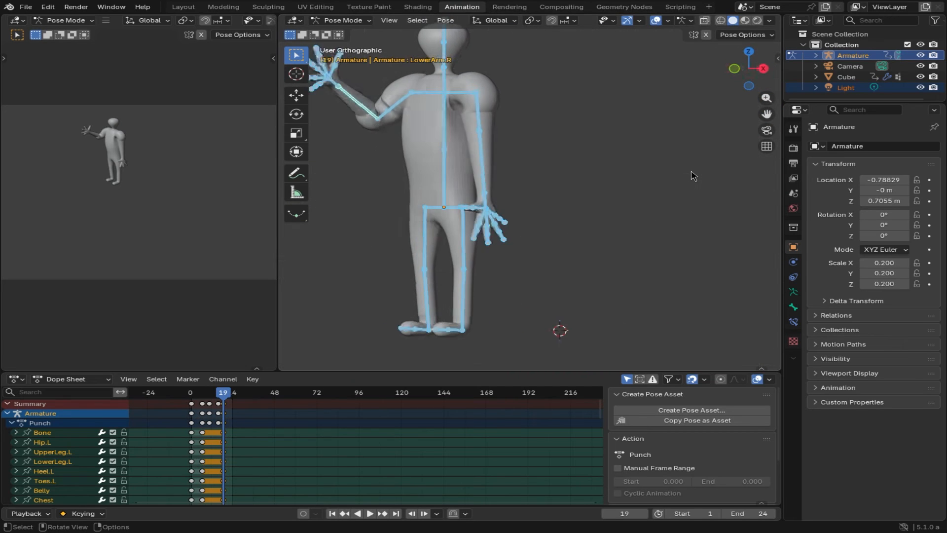
key(KP_4)
key(KP_4)
key(KP_4)
key(KP_4)
key(KP_4)
key(KP_4)
key(KP_4)
key(KP_4)
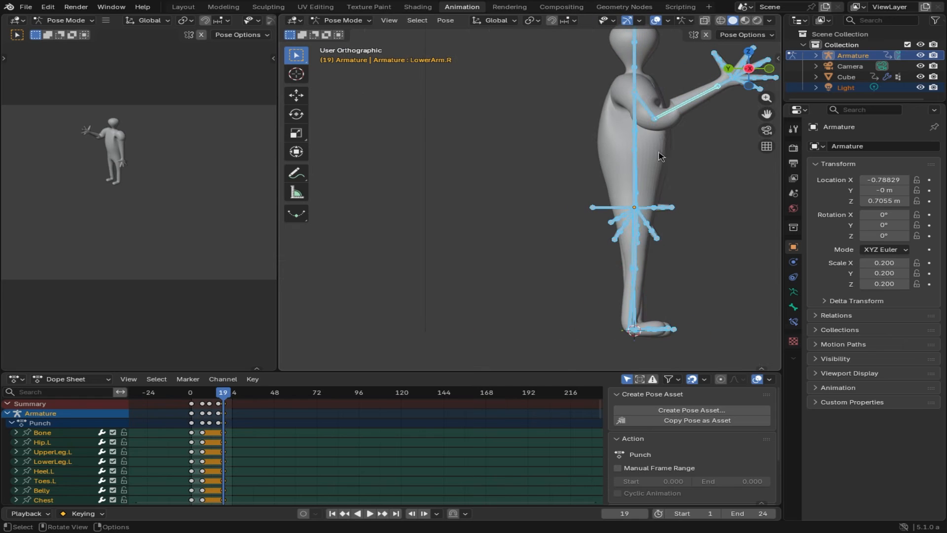
key(KP_4)
key(KP_5)
key(KP_5)
key(KP_5)
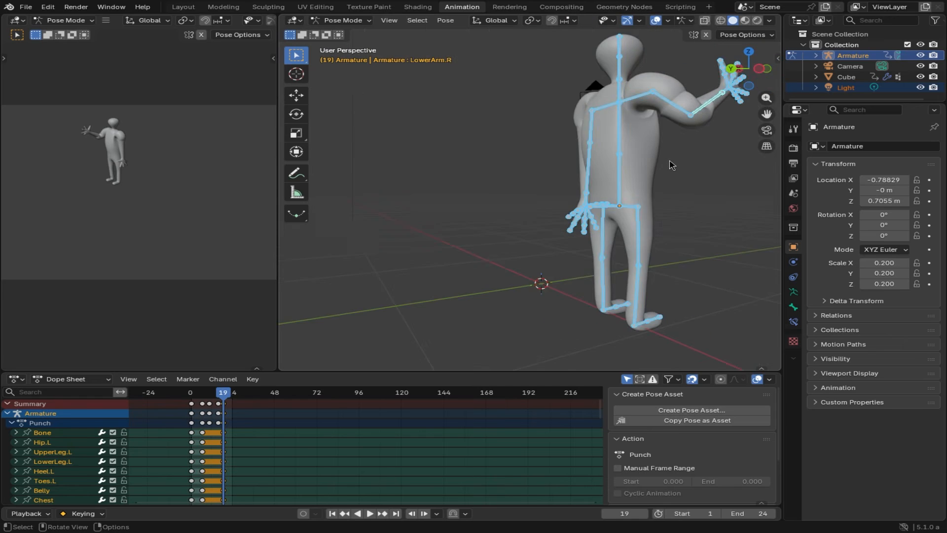
key(KP_6)
key(KP_6)
key(KP_6)
key(KP_7)
key(KP_6)
key(KP_7)
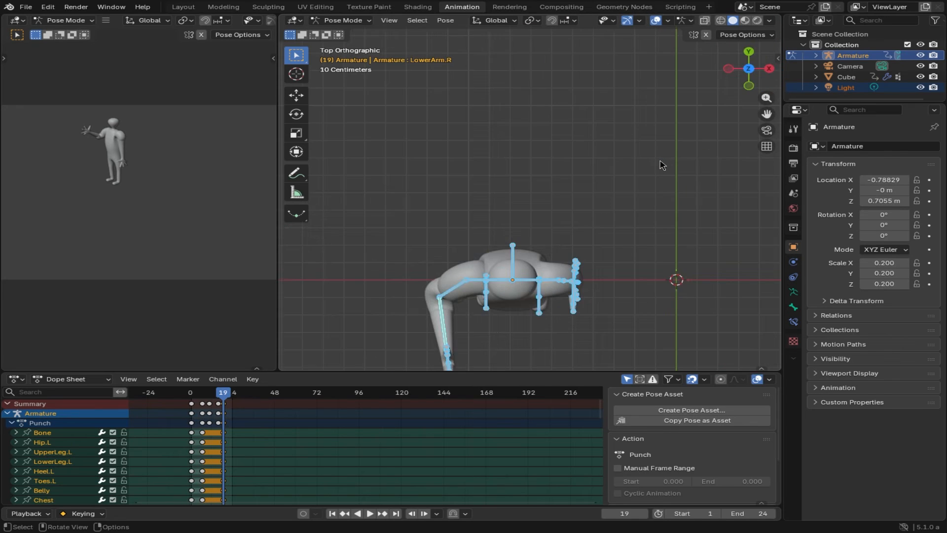
key(KP_8)
key(KP_8)
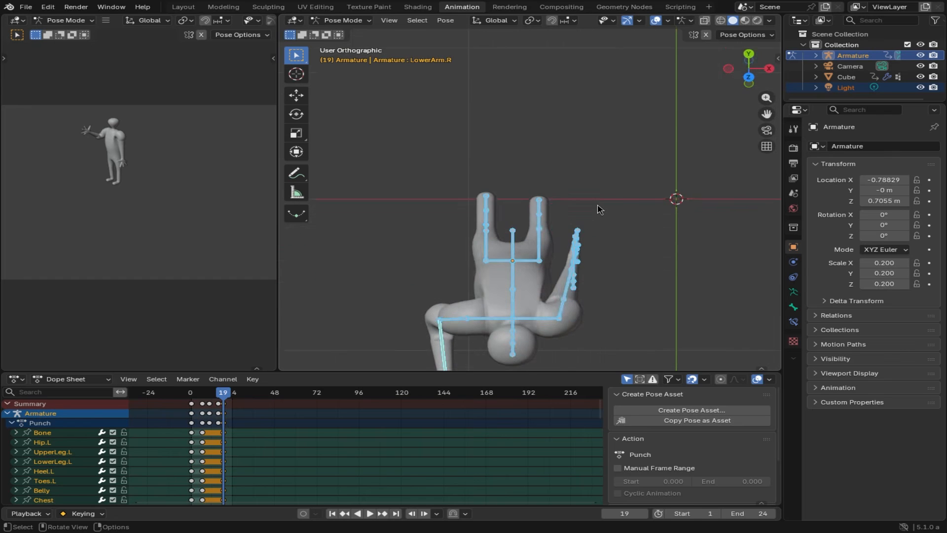
key(KP_5)
key(KP_5)
key(KP_4)
key(KP_4)
key(KP_3)
key(KP_2)
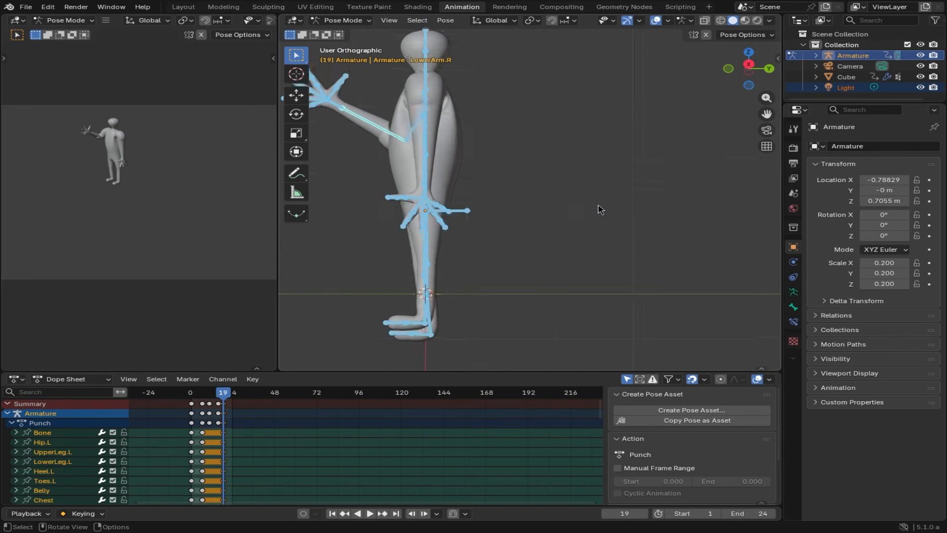
key(KP_3)
key(KP_2)
key(KP_2)
key(KP_2)
key(KP_3)
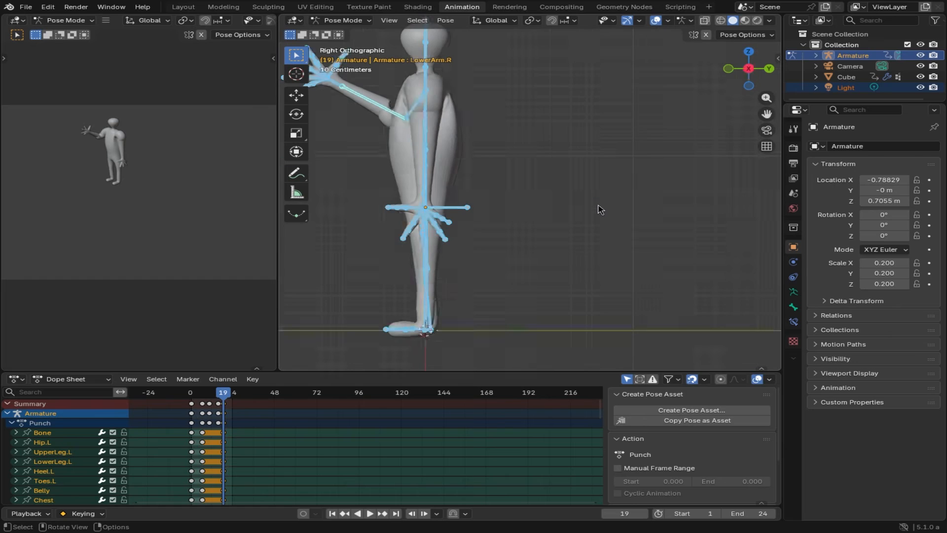
key(KP_4)
key(KP_4)
key(KP_4)
key(KP_4)
key(KP_4)
key(KP_4)
key(KP_4)
key(KP_4)
key(KP_4)
key(KP_4)
key(KP_4)
key(KP_4)
key(KP_4)
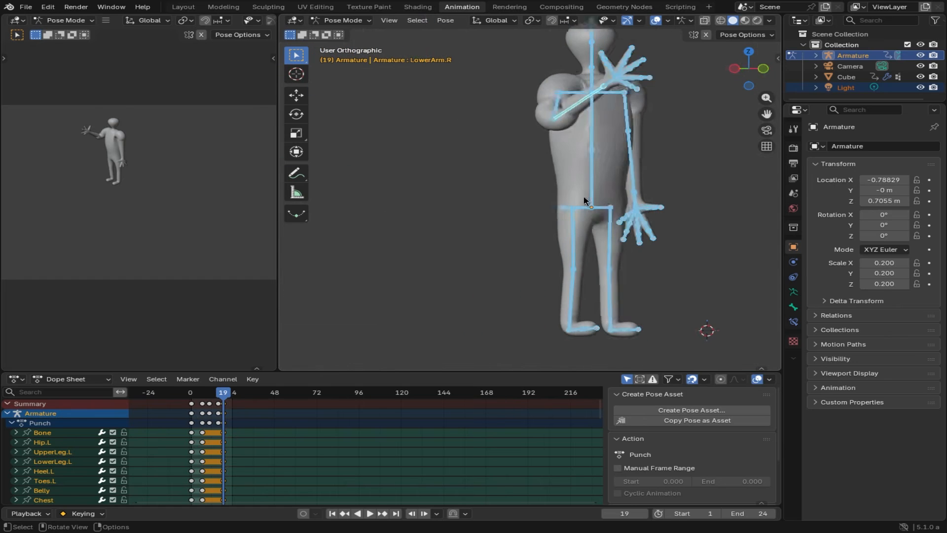
Step: In side view at frame 19, rotate the right upper arm bone upward, closer to horizontal
shift+drag(535, 184, 548, 198)
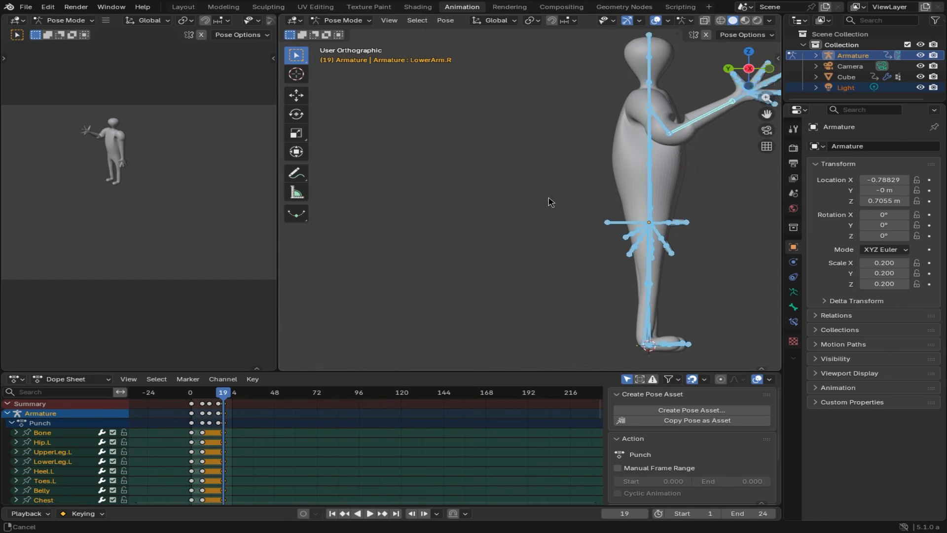
shift+middle_drag(548, 199, 336, 231)
scroll(426, 218, down, 1)
scroll(427, 222, down, 1)
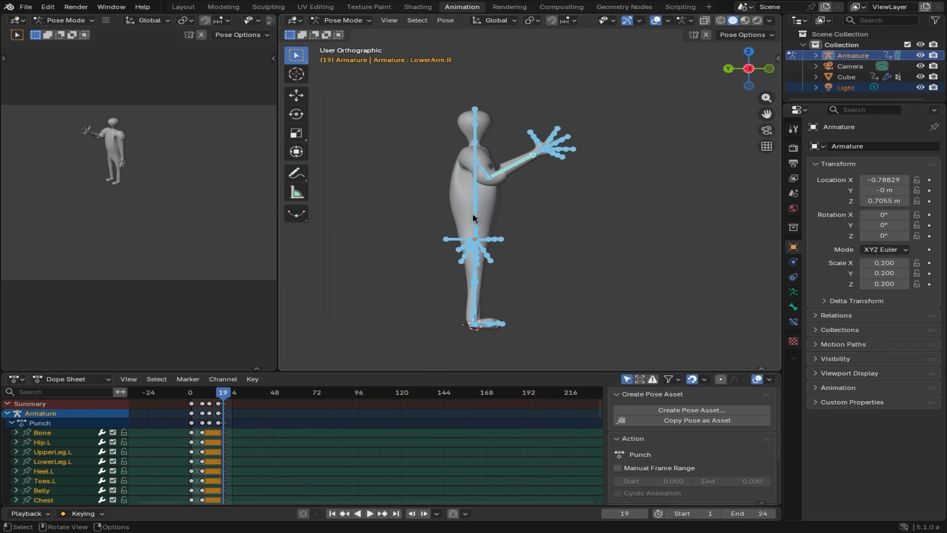
click(487, 183)
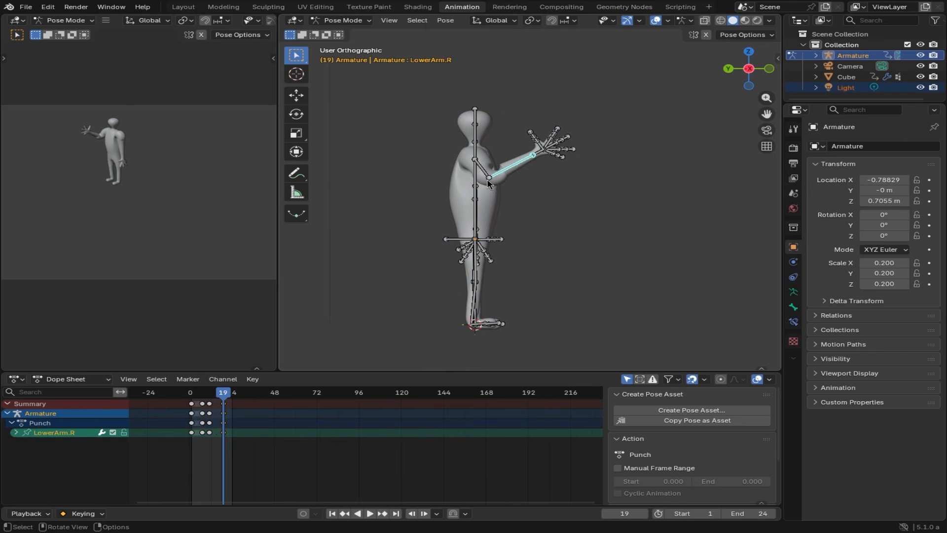
key(r)
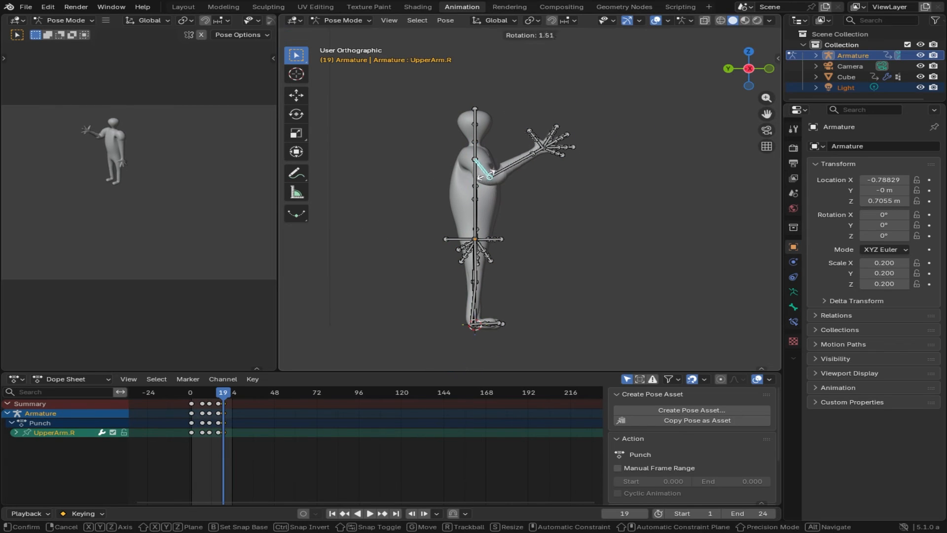
click(511, 161)
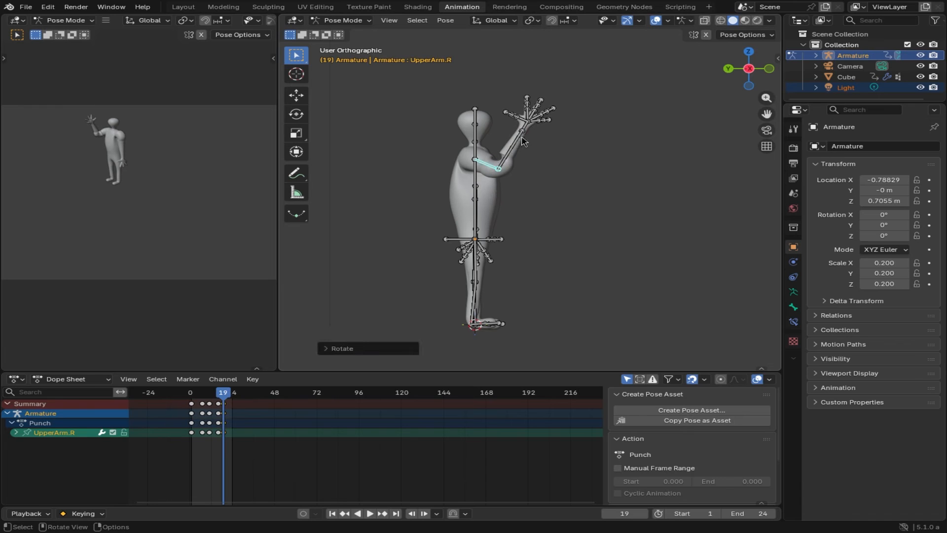
Step: Rotate the right forearm down by about 54 degrees in side view so it extends nearly straight forward
click(522, 141)
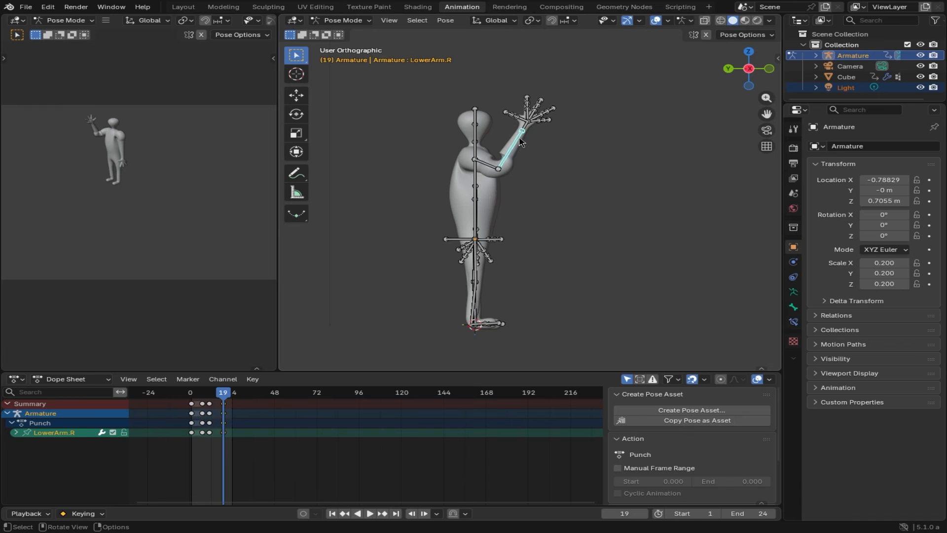
key(r)
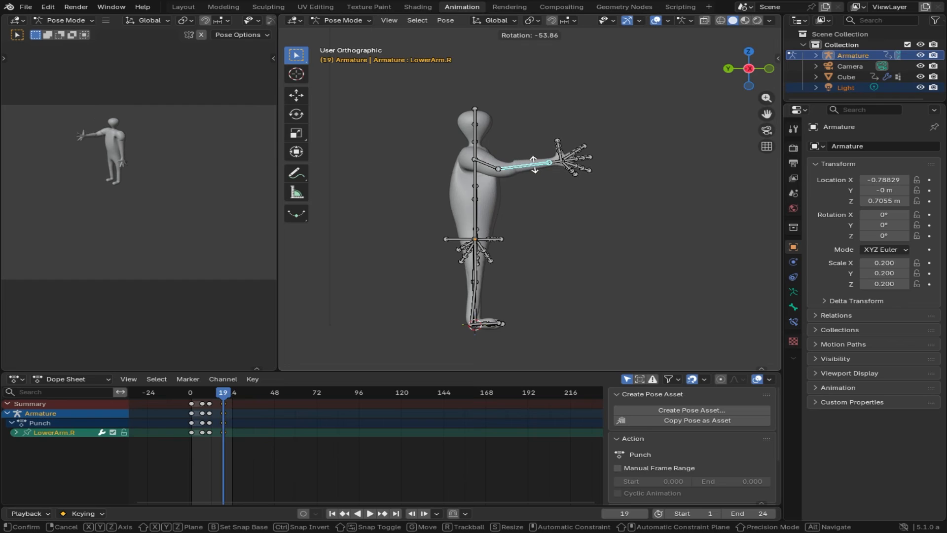
click(535, 165)
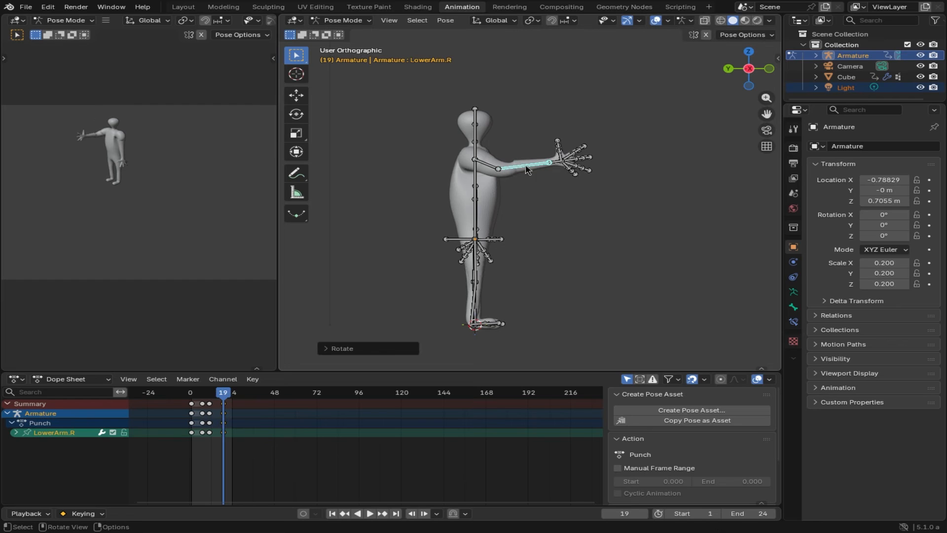
Step: Box-select the right arm and hand bones and rotate them upward at frame 19
key(b)
drag(524, 172, 578, 184)
drag(596, 121, 487, 194)
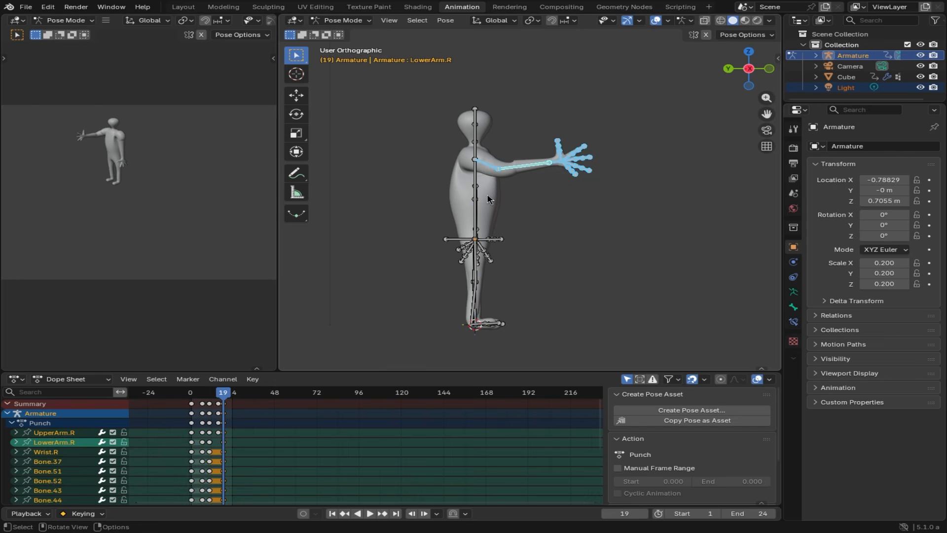
key(r)
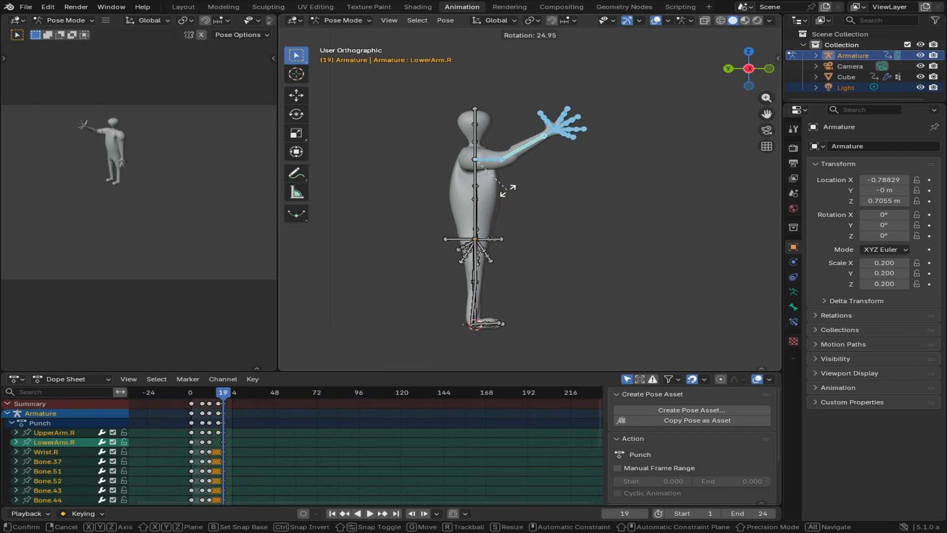
click(511, 207)
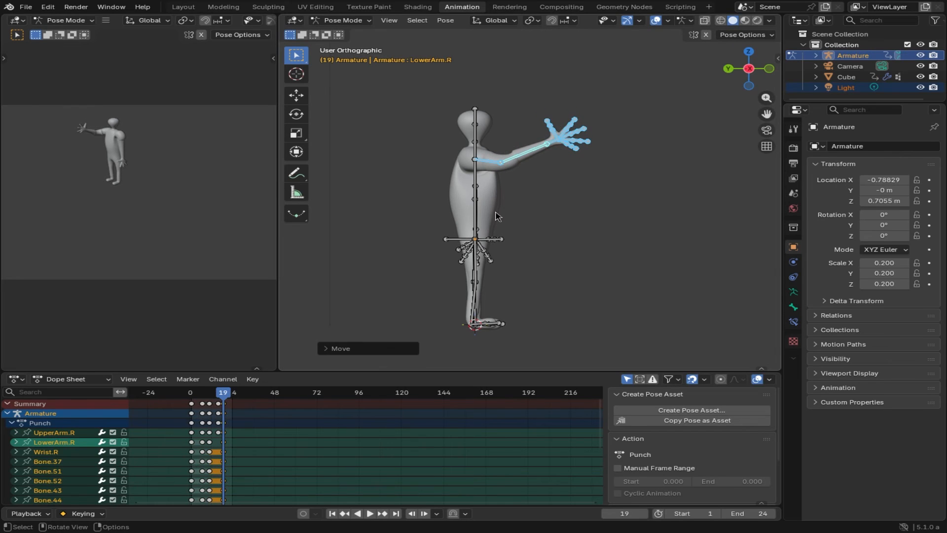
Step: Select all bones of the armature and insert keyframes for them at frame 23
click(233, 398)
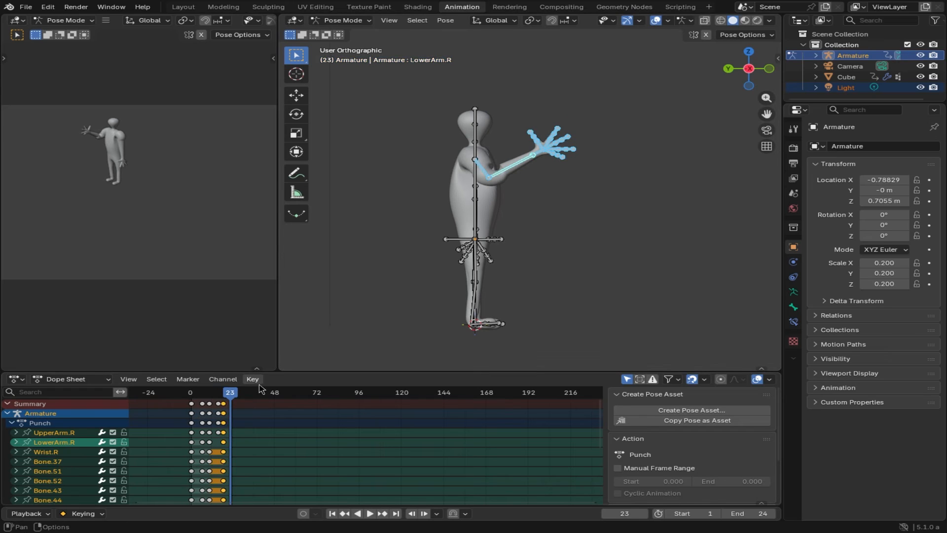
key(i)
click(376, 286)
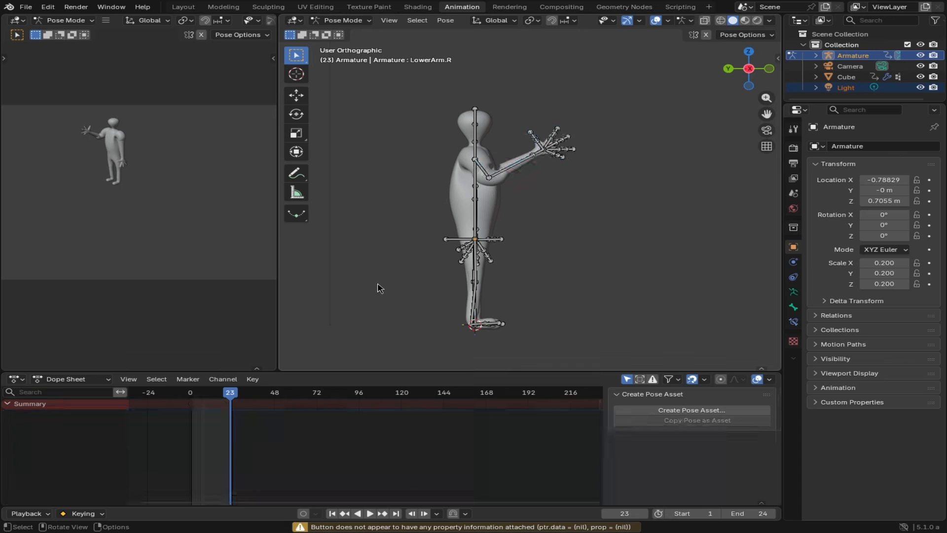
key(a)
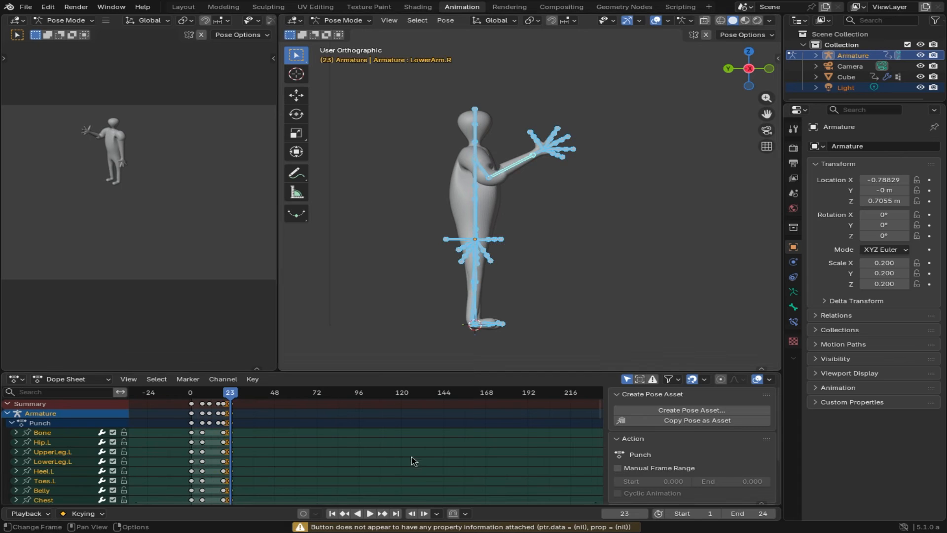
click(363, 326)
Step: Rotate the right upper arm bone at frame 23 so the elbow swings upward and forward across the chest
middle_drag(568, 304, 356, 285)
middle_drag(544, 221, 81, 257)
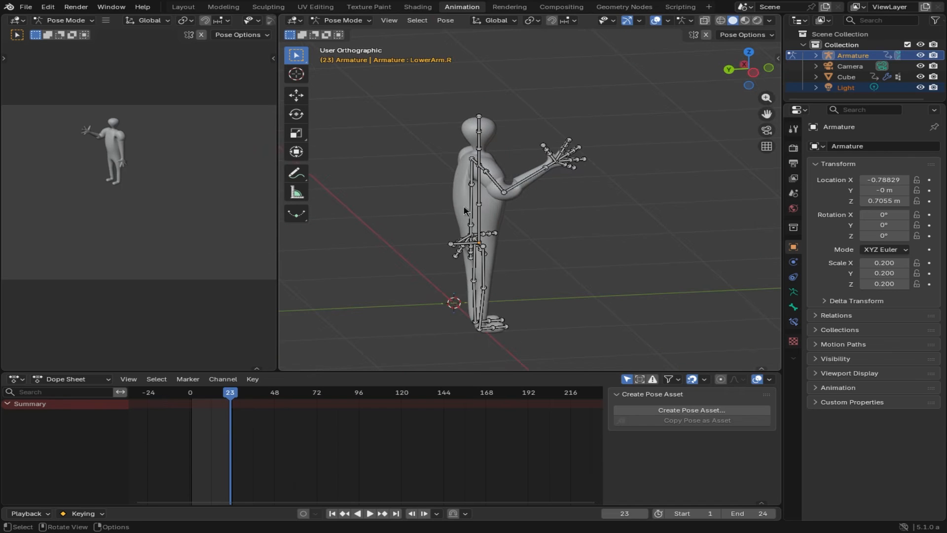
click(526, 182)
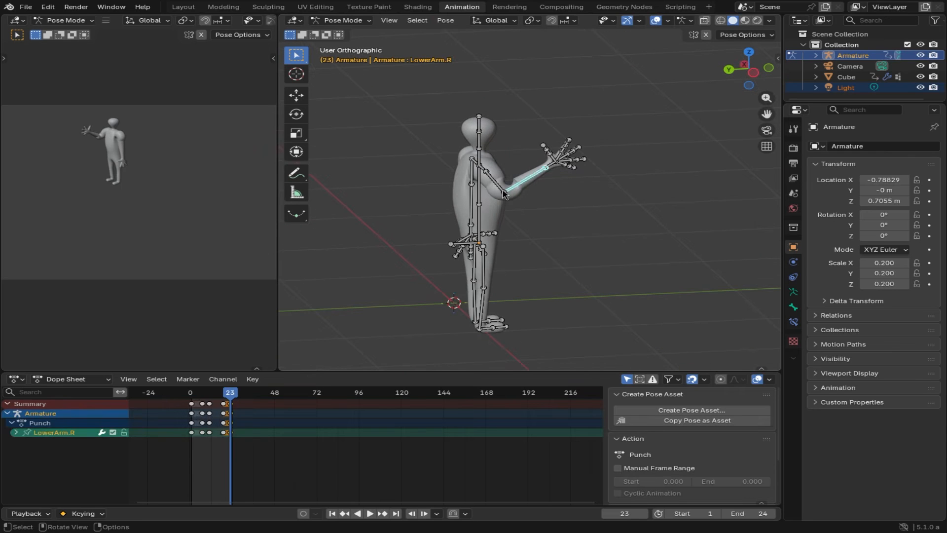
middle_drag(505, 194, 480, 207)
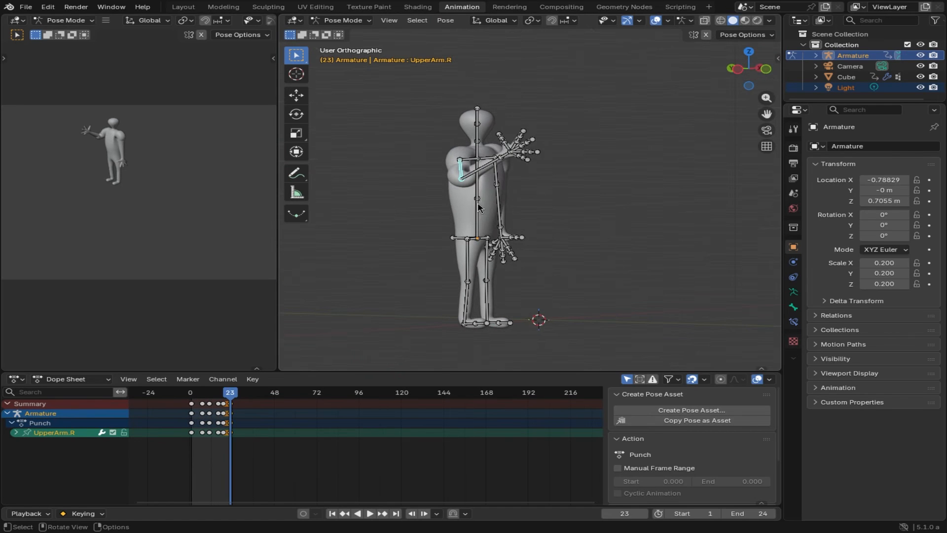
key(r)
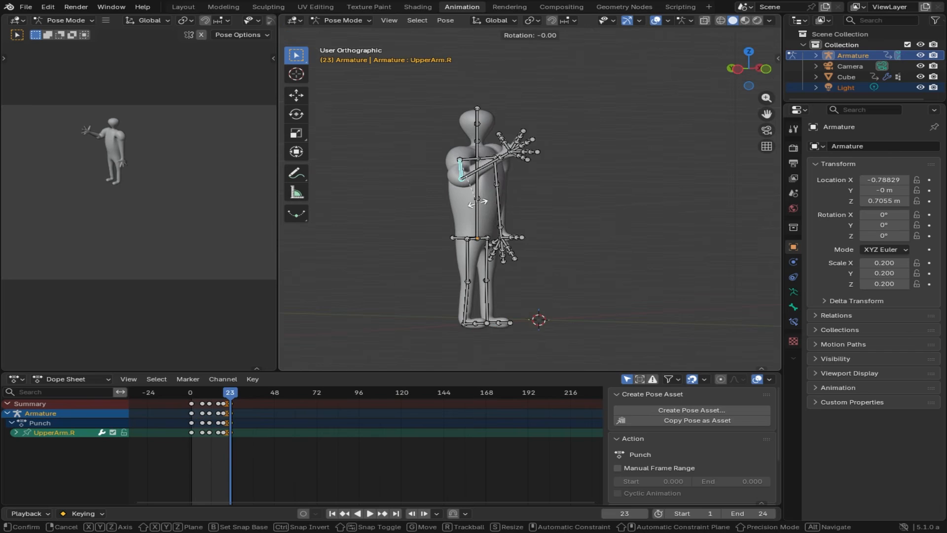
click(519, 186)
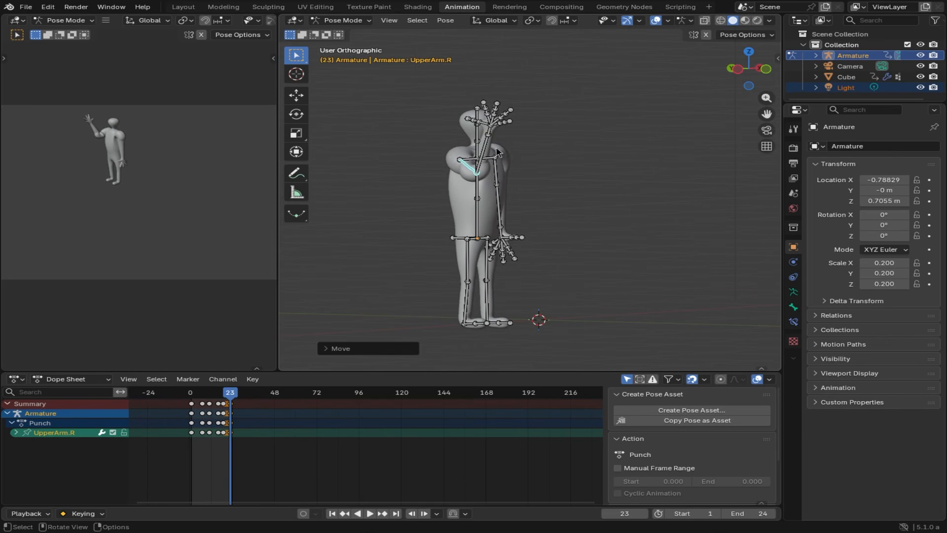
Step: Rotate the right forearm down by about 61 degrees at frame 23 so it points forward
click(487, 145)
key(r)
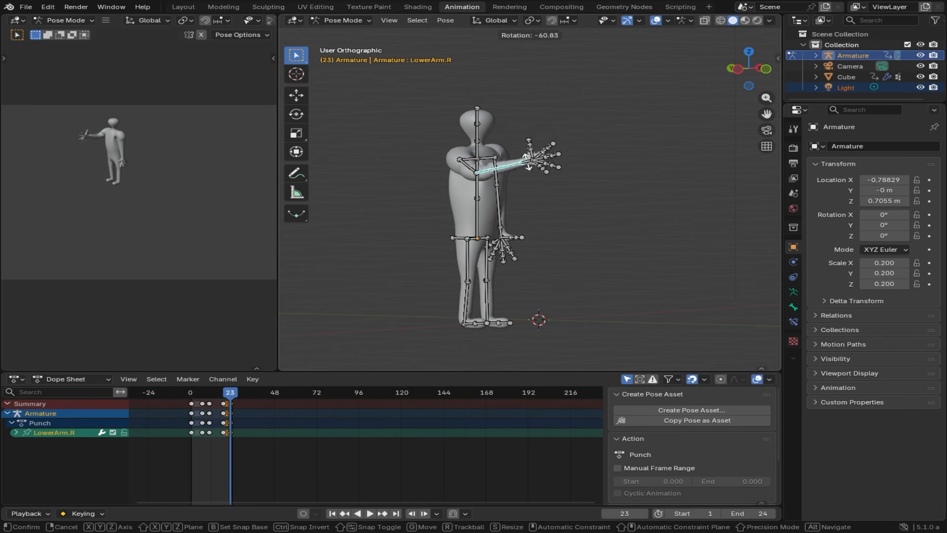
click(541, 164)
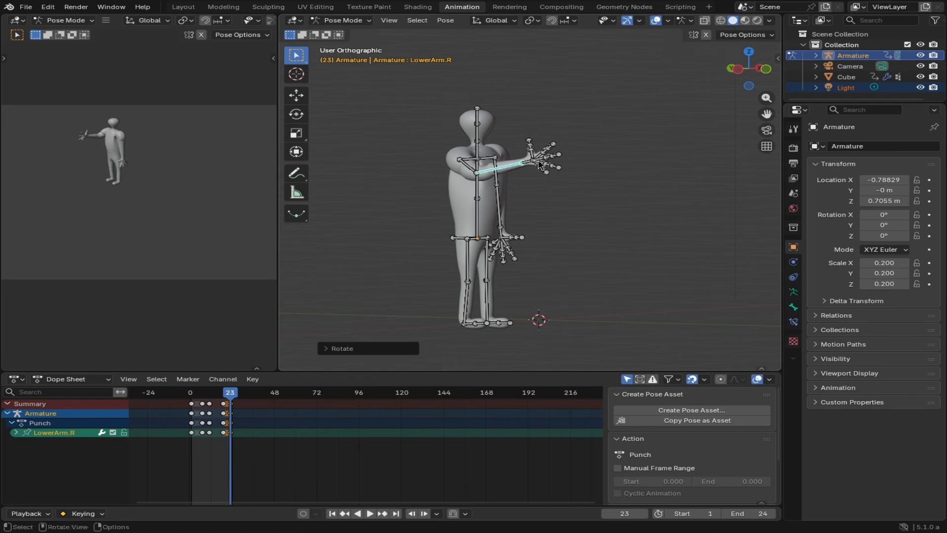
middle_drag(516, 196, 487, 223)
Step: Set the animation's end frame to 30 and insert keyframes on all channels for all bones at frame 26
key(a)
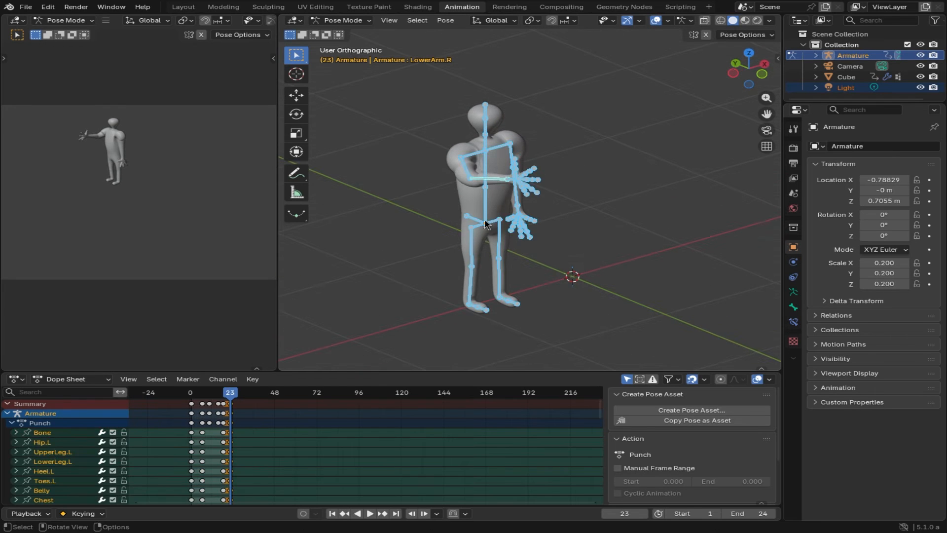
drag(239, 398, 239, 397)
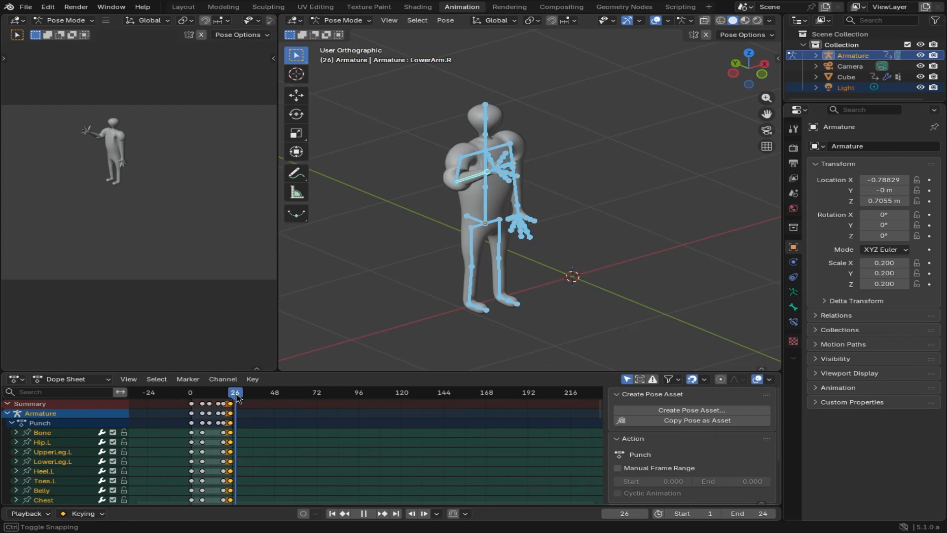
key(shift+s)
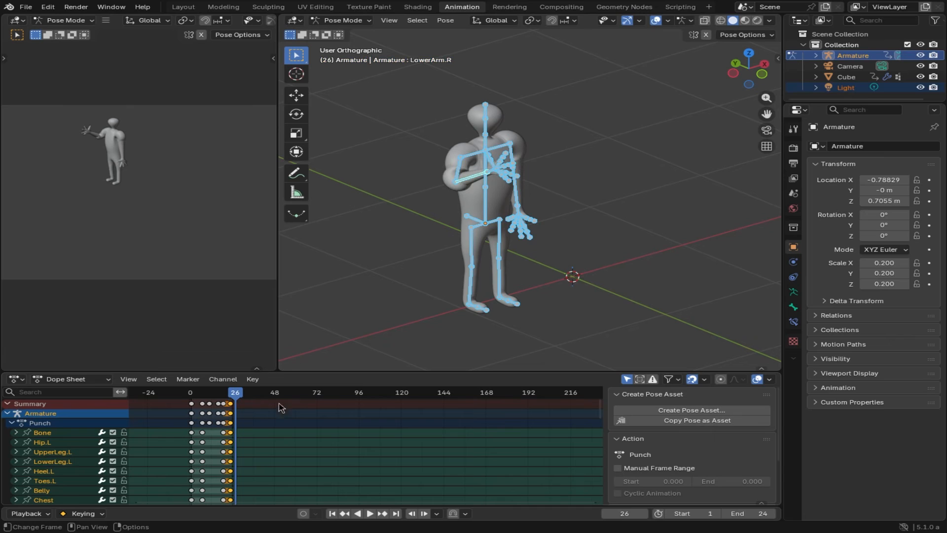
click(765, 516)
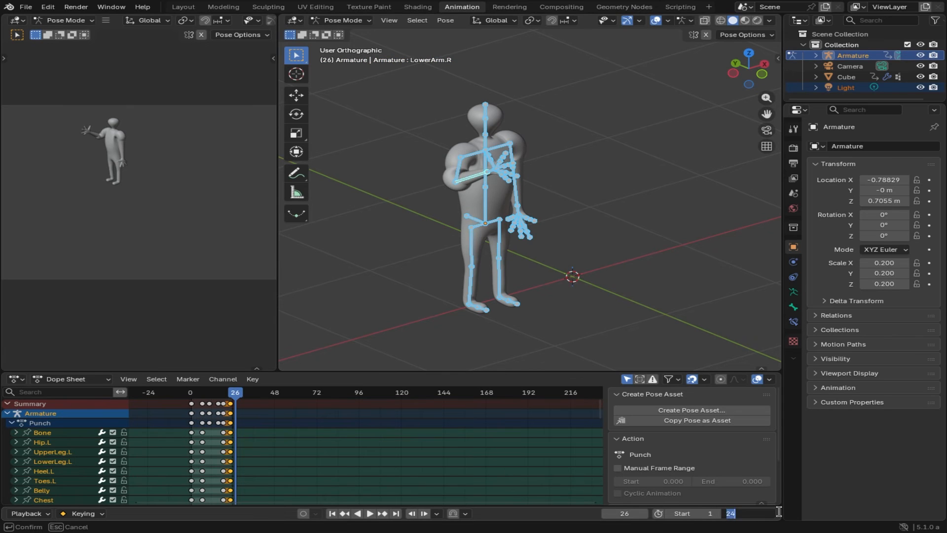
text(30)
key(Return)
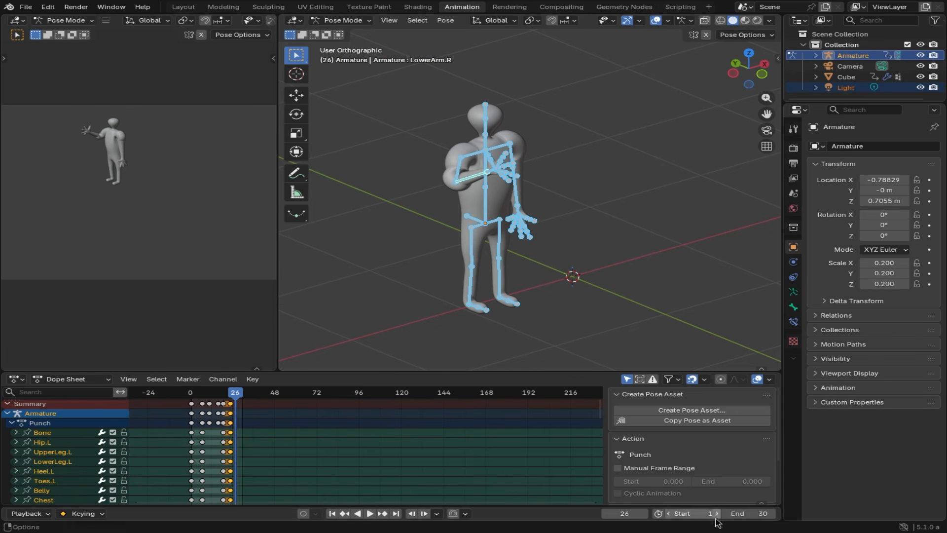
key(i)
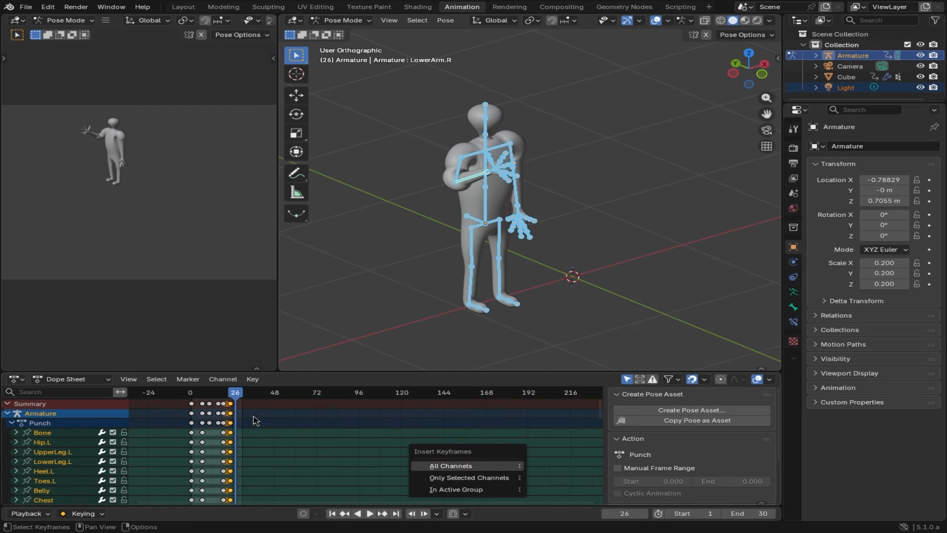
click(437, 466)
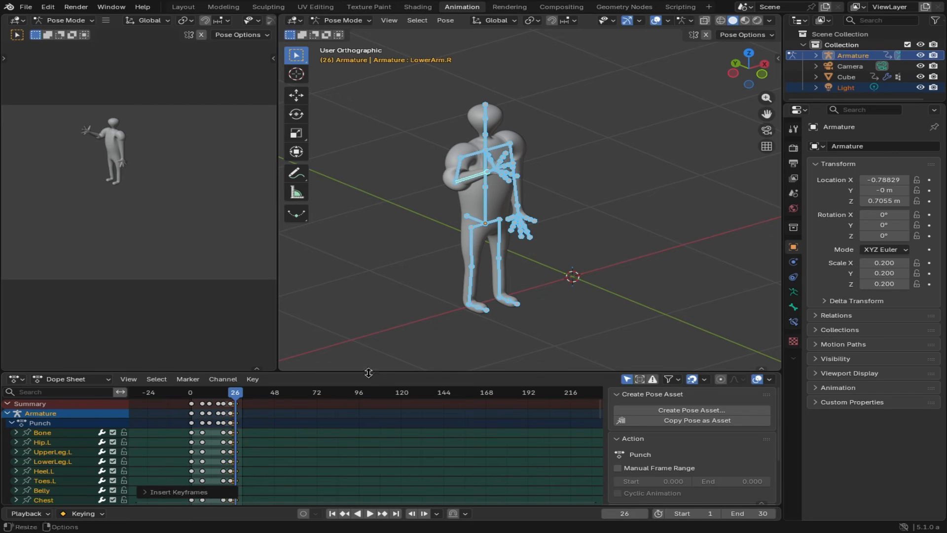
Step: Play back the Punch animation and review the arm motion from the front and from behind
click(369, 513)
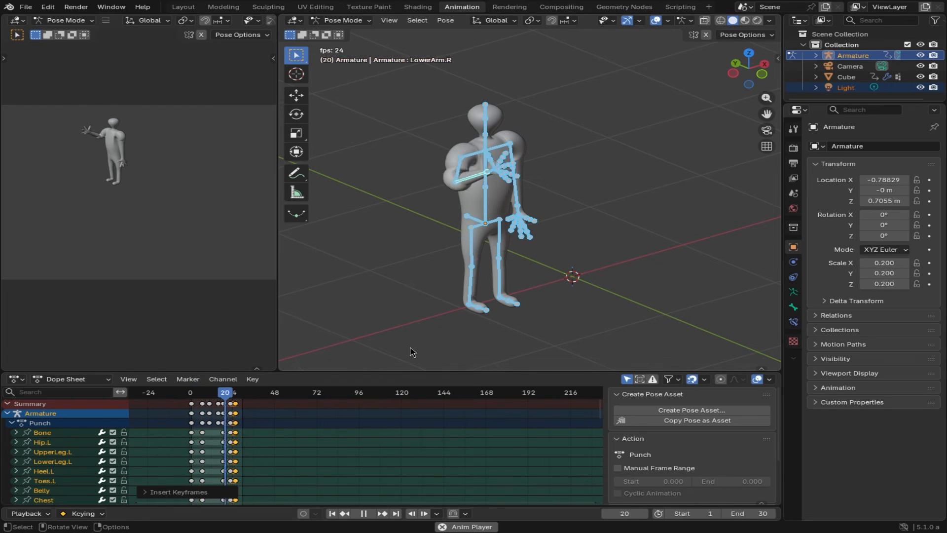
middle_drag(520, 261, 641, 246)
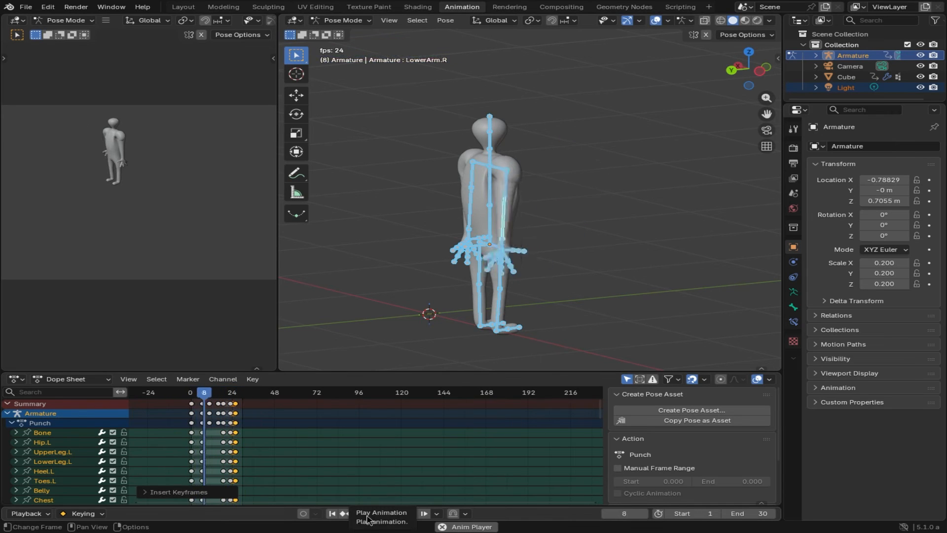
click(368, 514)
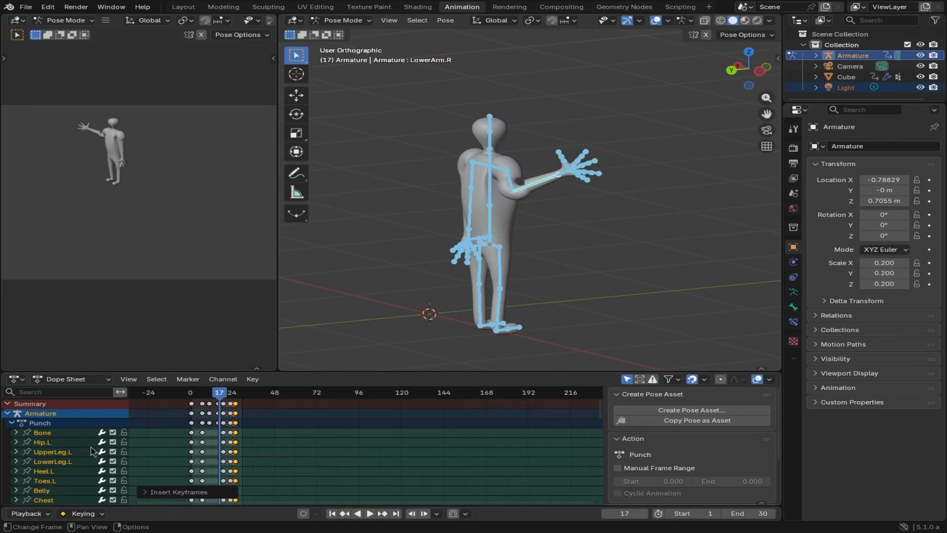
Step: At frame 25, rotate the right upper arm bone upward in side view until it is nearly horizontal
middle_drag(543, 211, 551, 237)
click(234, 396)
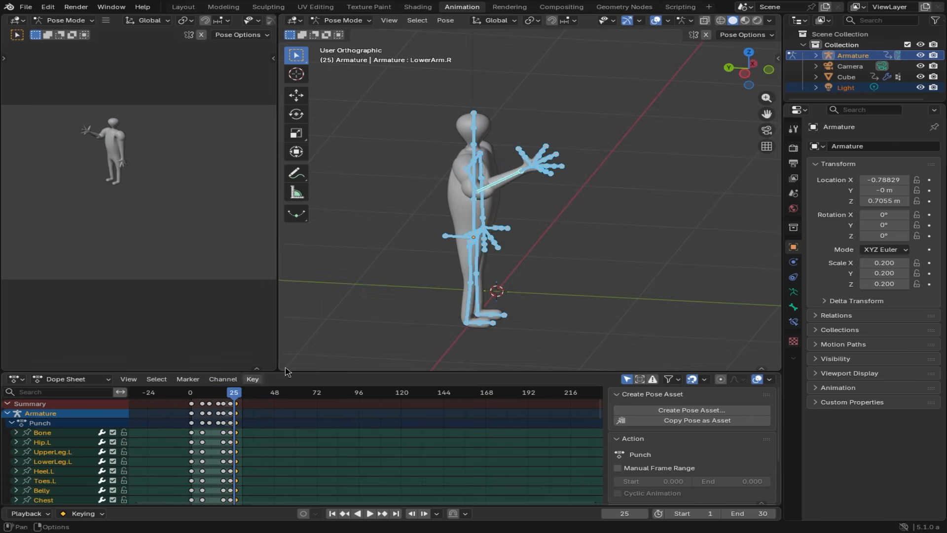
mouse_move(495, 209)
middle_down()
mouse_move(626, 227)
mouse_move(473, 206)
mouse_move(509, 214)
middle_up()
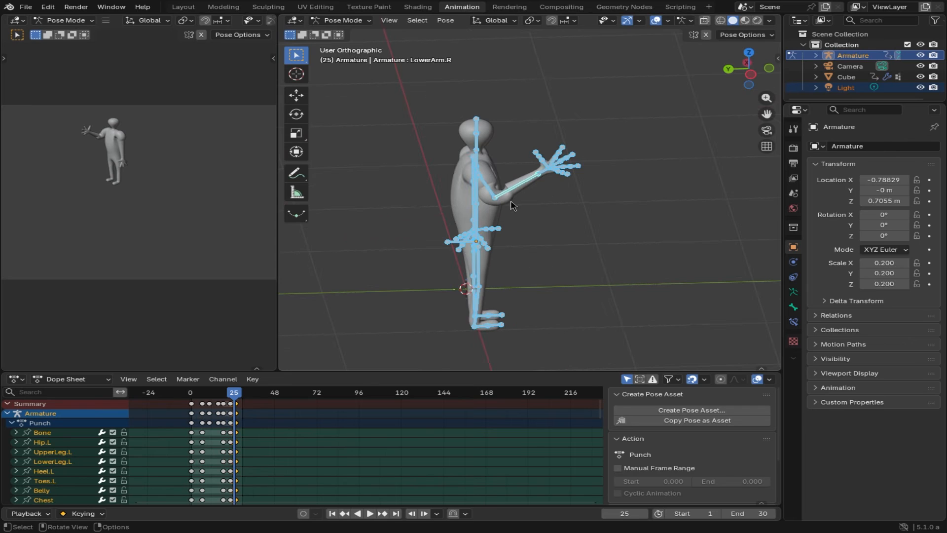
drag(488, 192, 509, 205)
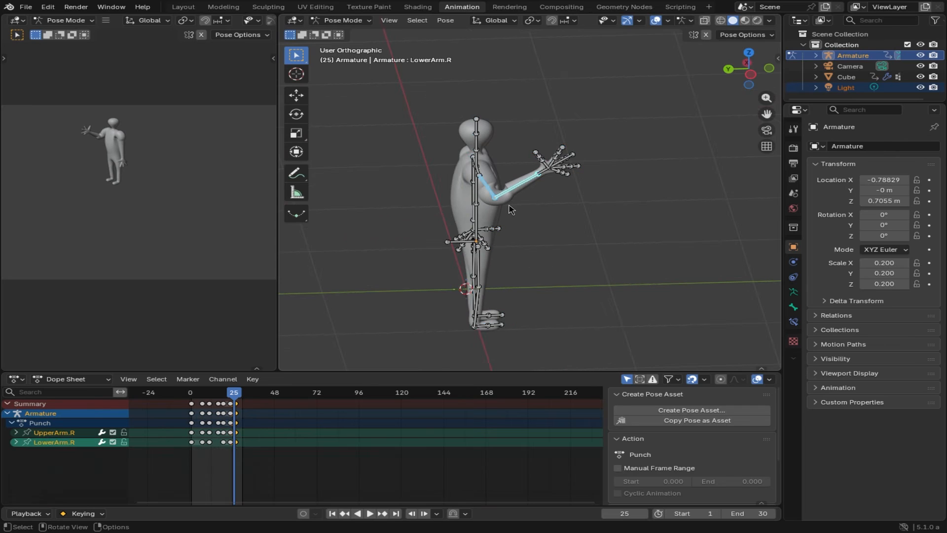
click(495, 200)
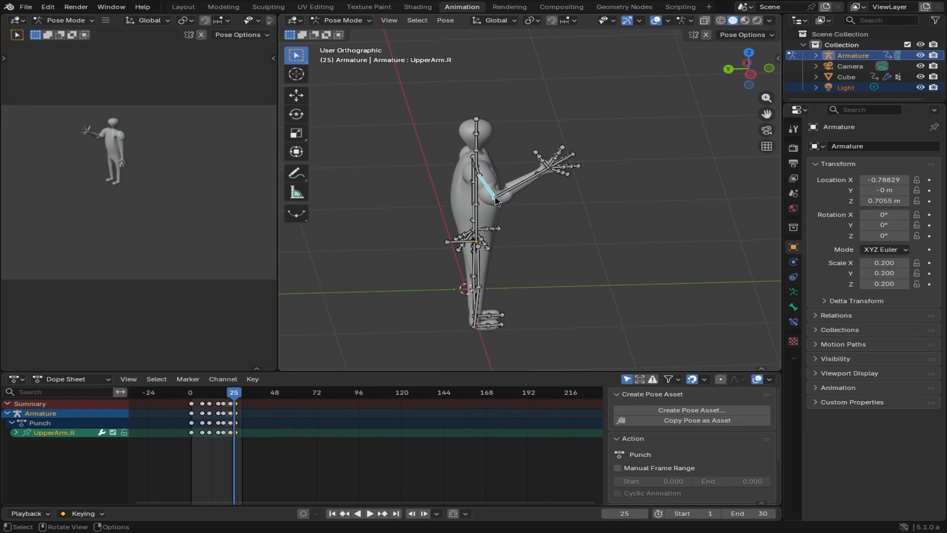
key(r)
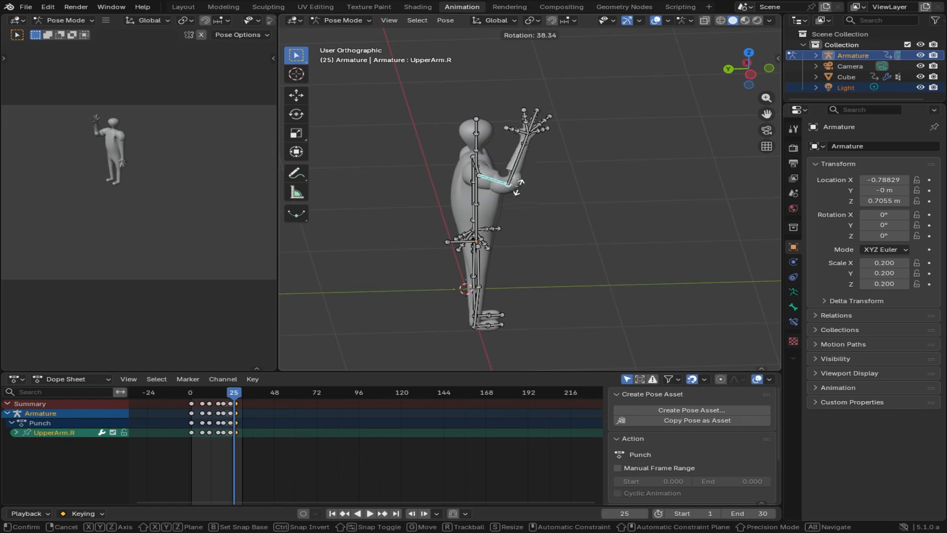
click(532, 185)
Step: Adjust the raised right upper arm from the front at frame 25 with a trackball rotation, tilting the forearm toward the head
middle_drag(579, 192, 469, 169)
click(483, 152)
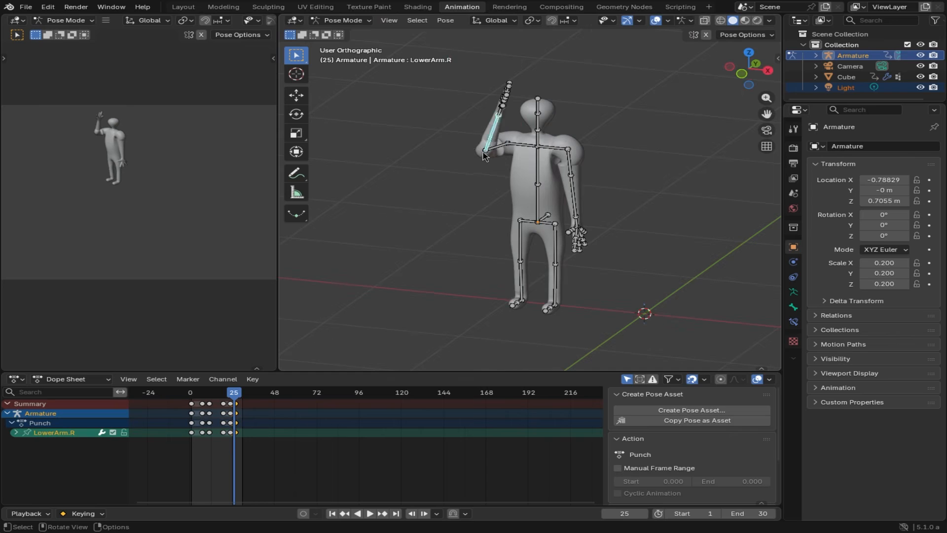
key(r)
click(490, 150)
key(r)
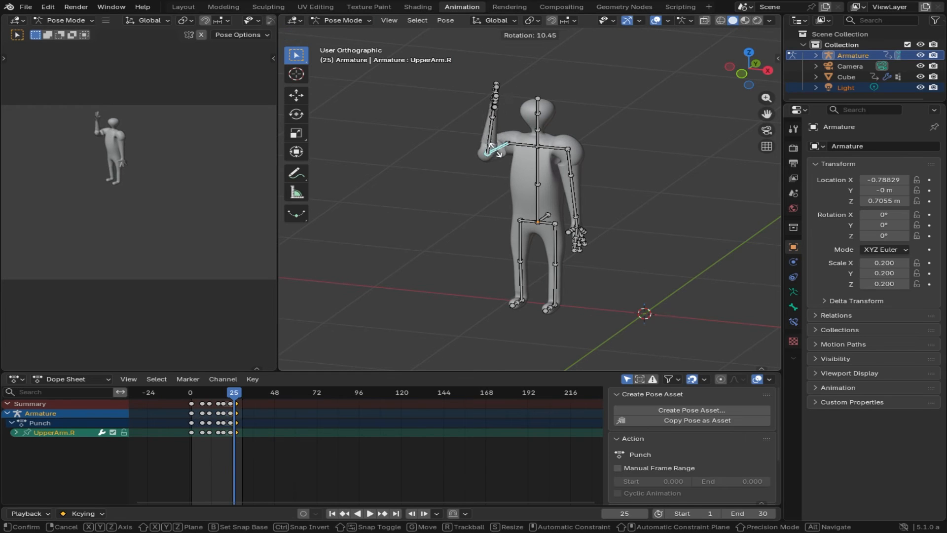
key(r)
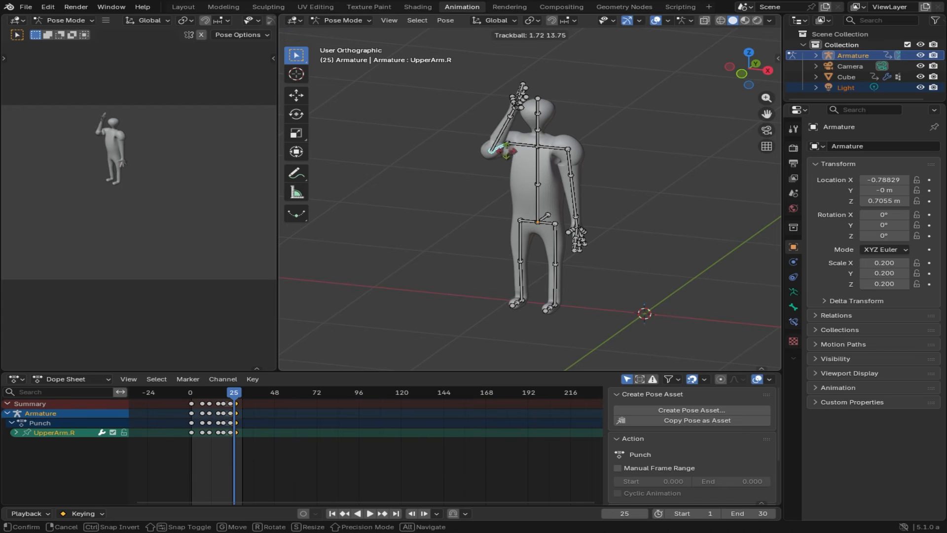
click(506, 151)
Step: Rotate the right forearm down by about 75 degrees at frame 25 so it extends straight forward
middle_drag(563, 183, 703, 205)
click(499, 167)
key(r)
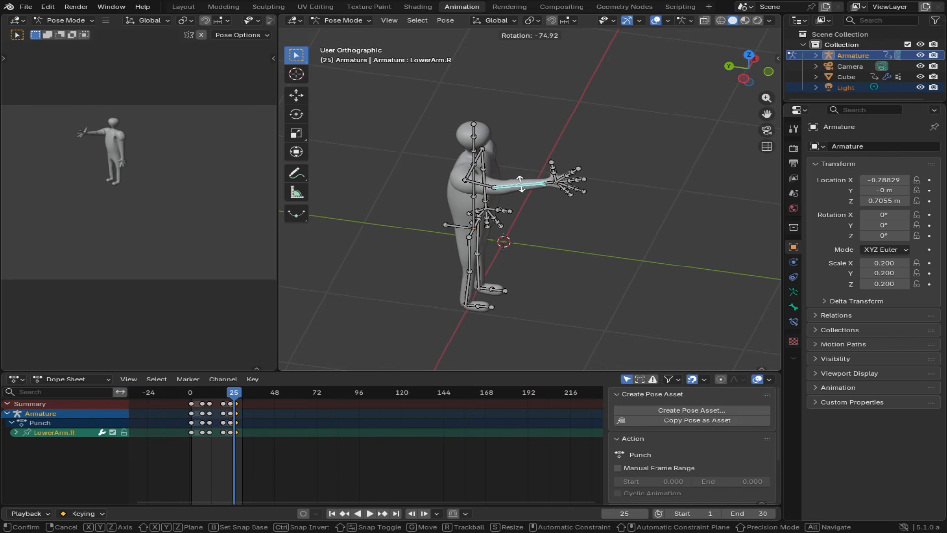
click(520, 183)
Step: Insert keyframes on all channels of the right forearm bone at frame 28
middle_drag(521, 184, 545, 182)
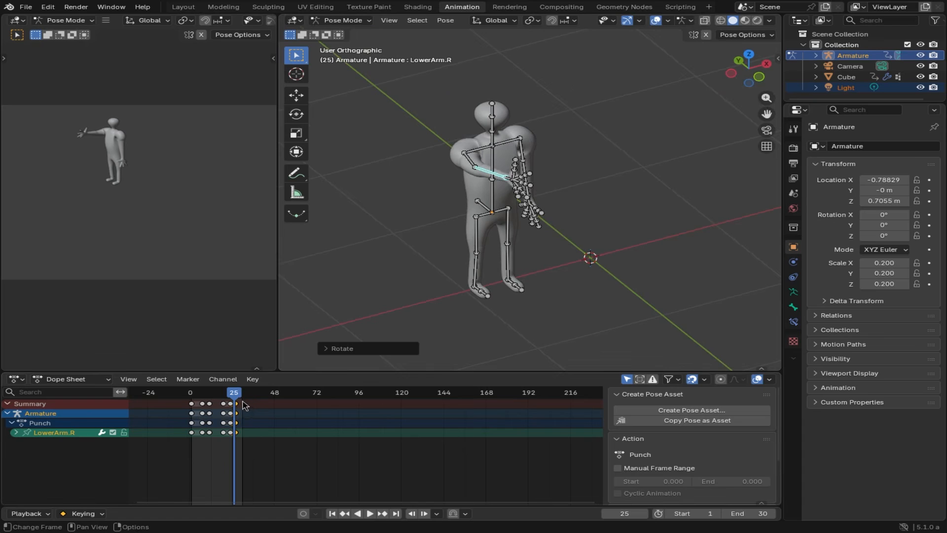
click(239, 399)
key(i)
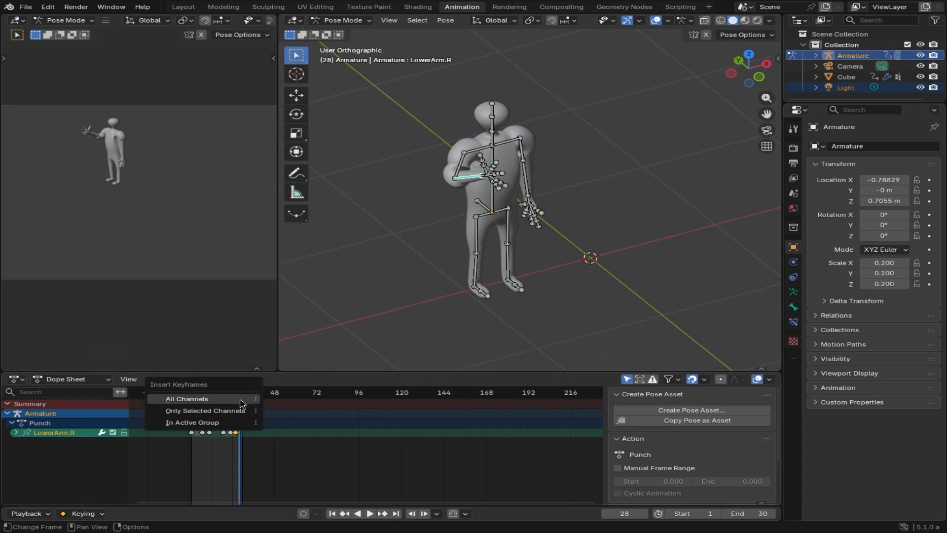
click(242, 401)
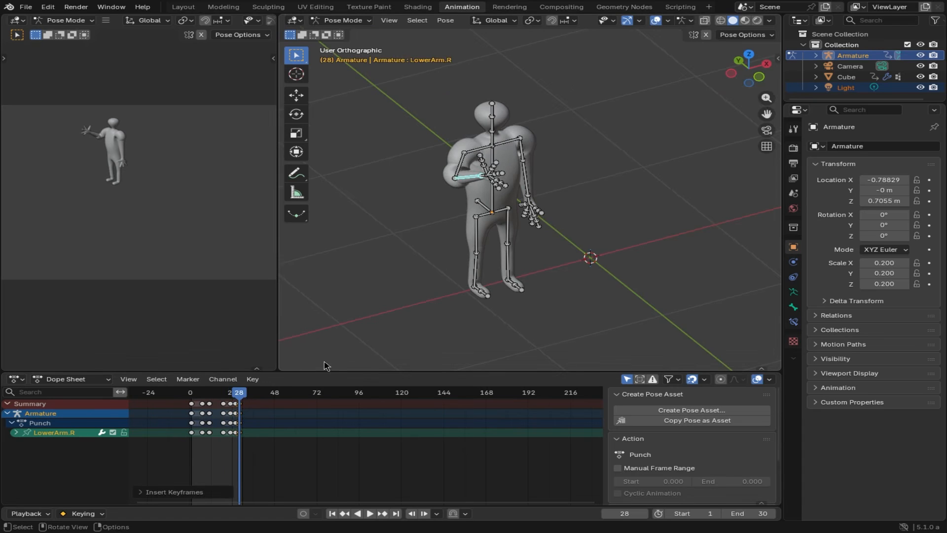
Step: Play the Punch action and examine the right arm's motion on the rigged character from several angles
click(370, 514)
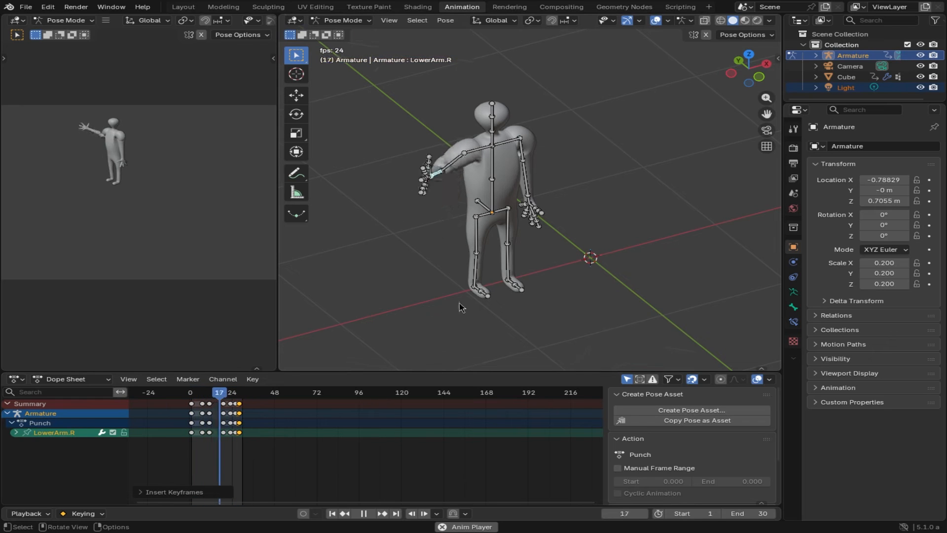
middle_drag(453, 306, 648, 285)
middle_drag(566, 293, 549, 265)
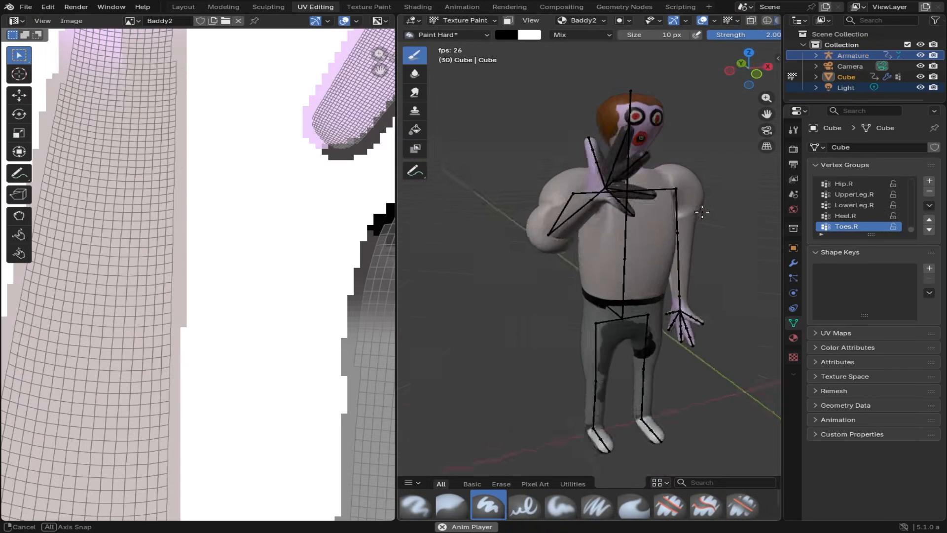
Step: In the UV Editing workspace, hide the armature and examine the textured character's punch playback from the front, side and back
middle_drag(601, 213, 676, 110)
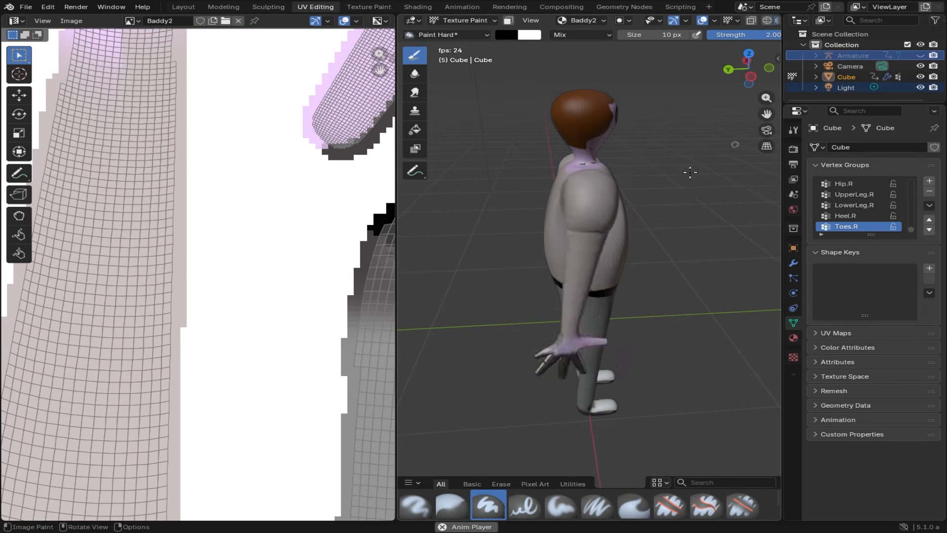
middle_drag(630, 194, 710, 180)
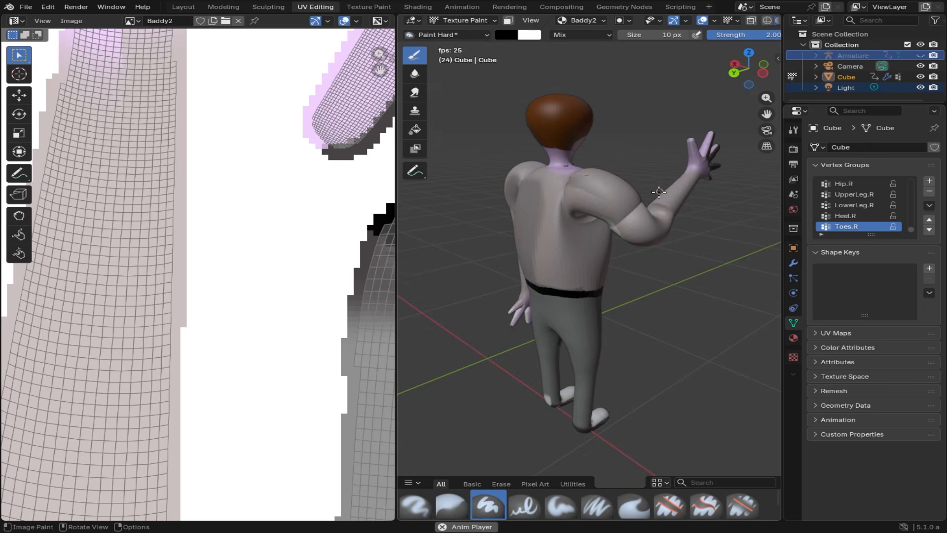
middle_drag(655, 193, 526, 195)
middle_drag(687, 205, 670, 226)
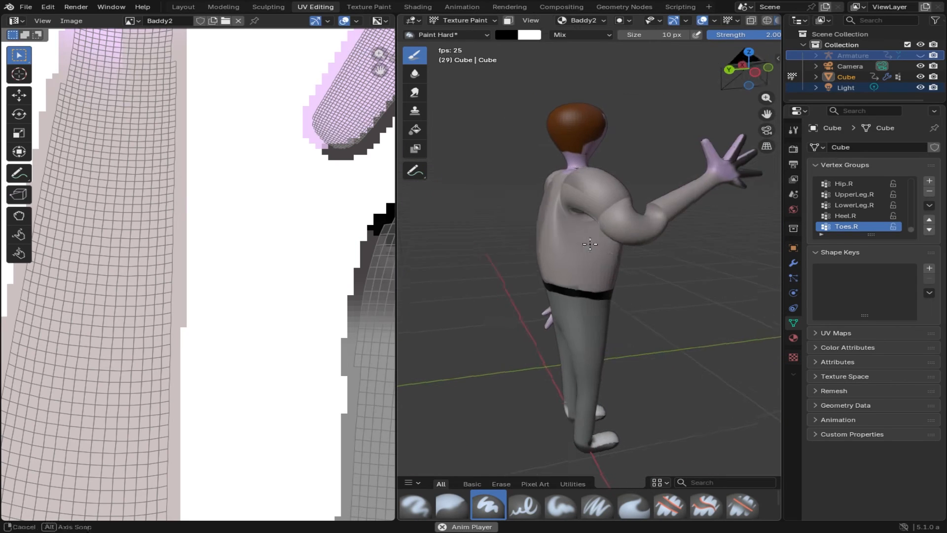
middle_drag(589, 243, 475, 249)
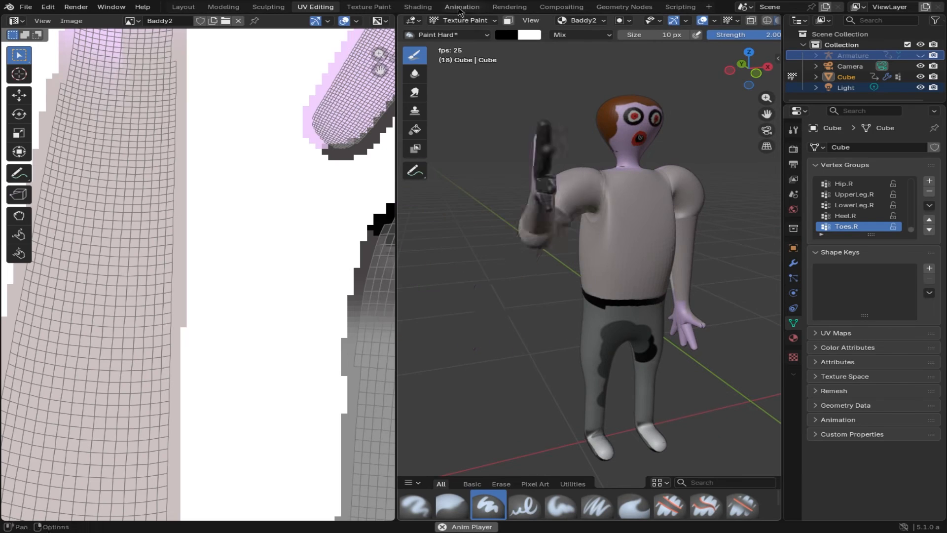
Step: Return to the Animation workspace and examine the textured character's looping punch from the side, the front and slightly above
click(462, 6)
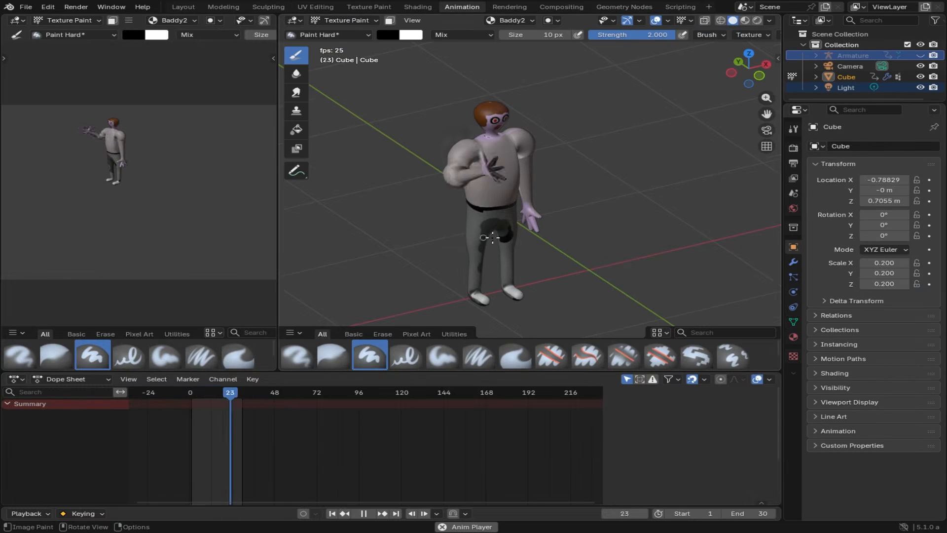
scroll(546, 205, down, 1)
middle_drag(558, 178, 528, 171)
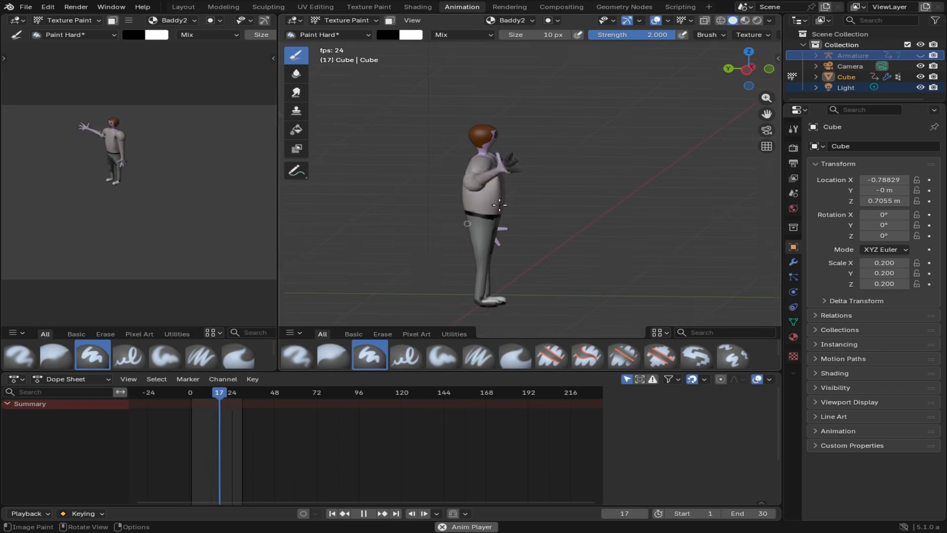
middle_drag(599, 185, 513, 191)
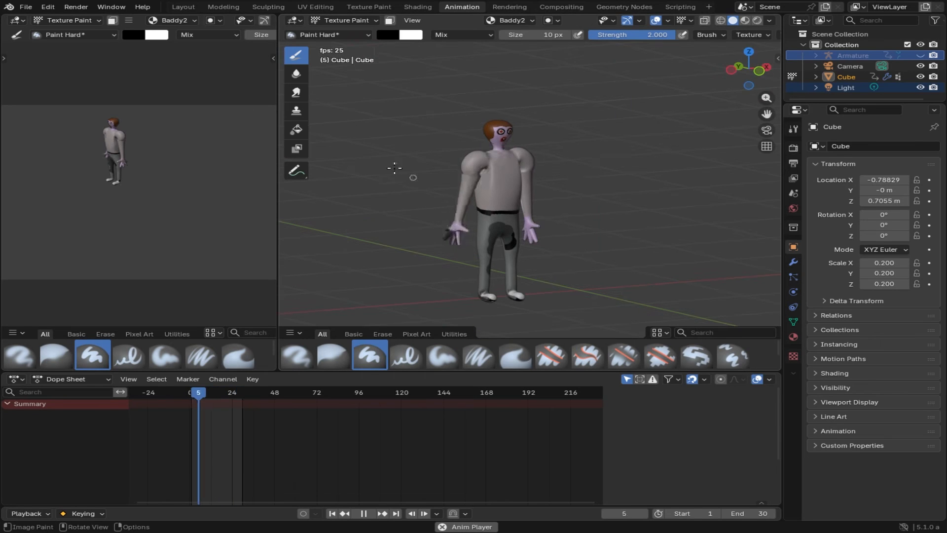
middle_drag(585, 153, 446, 227)
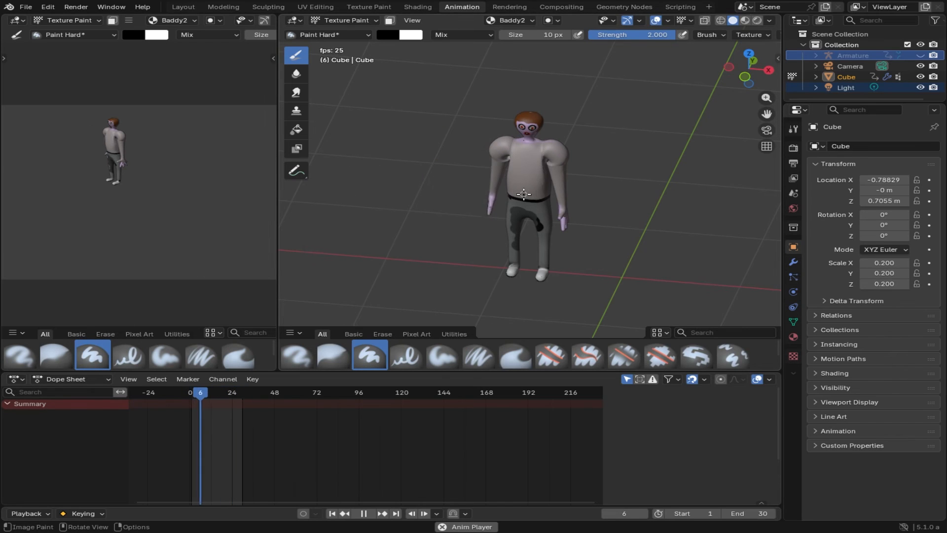
scroll(523, 194, up, 2)
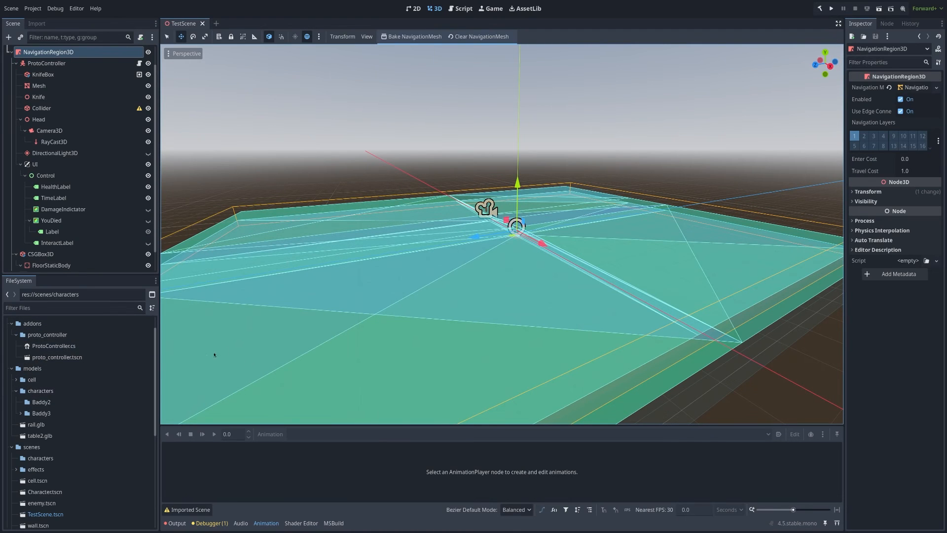
Step: Switch to Godot and select the Baddy2 folder under models/characters in the project files
click(47, 404)
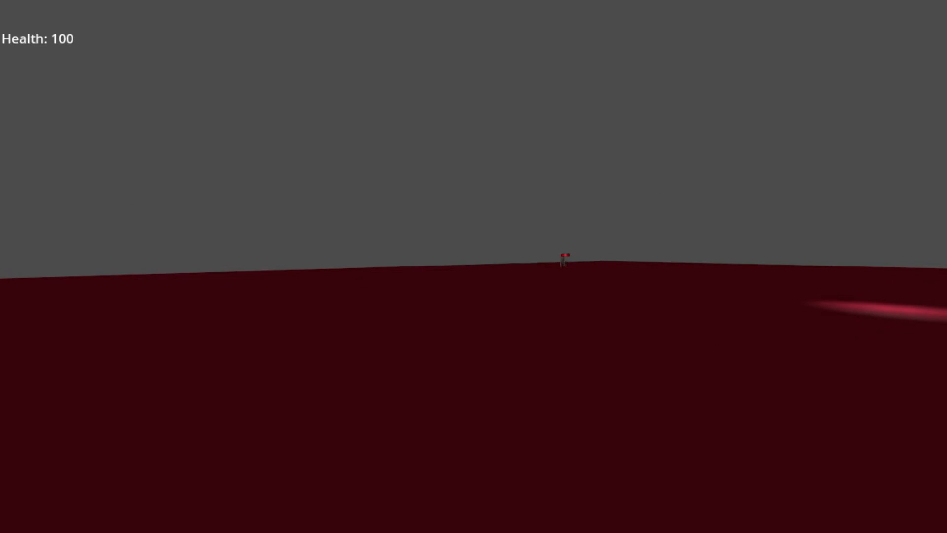
Step: In the running test scene, approach and back away from the brown-haired enemy to examine its walk animation as it follows
key(w)
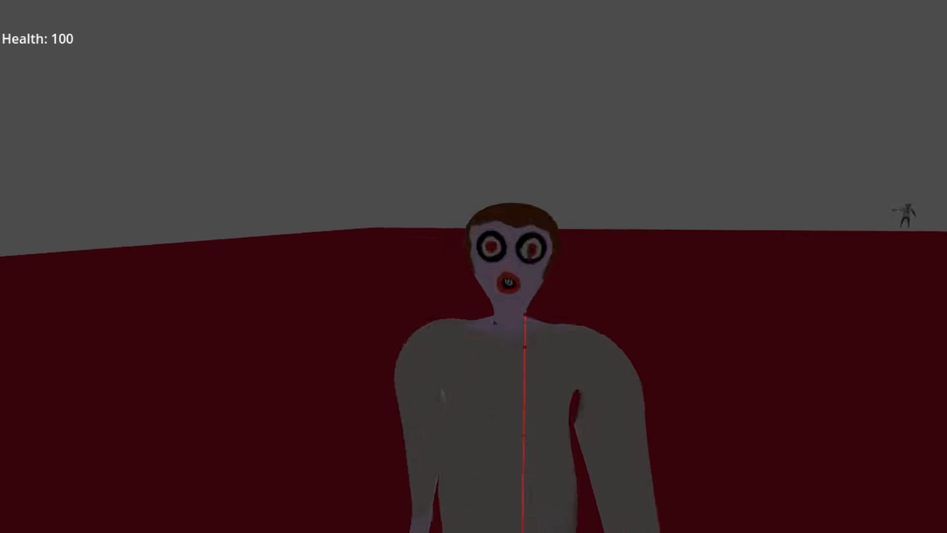
key(s)
key(s)
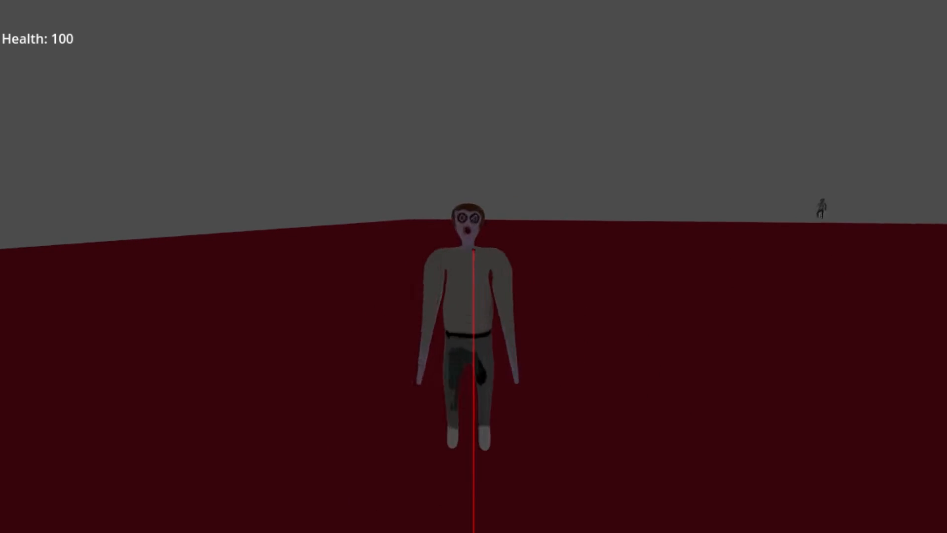
key(s)
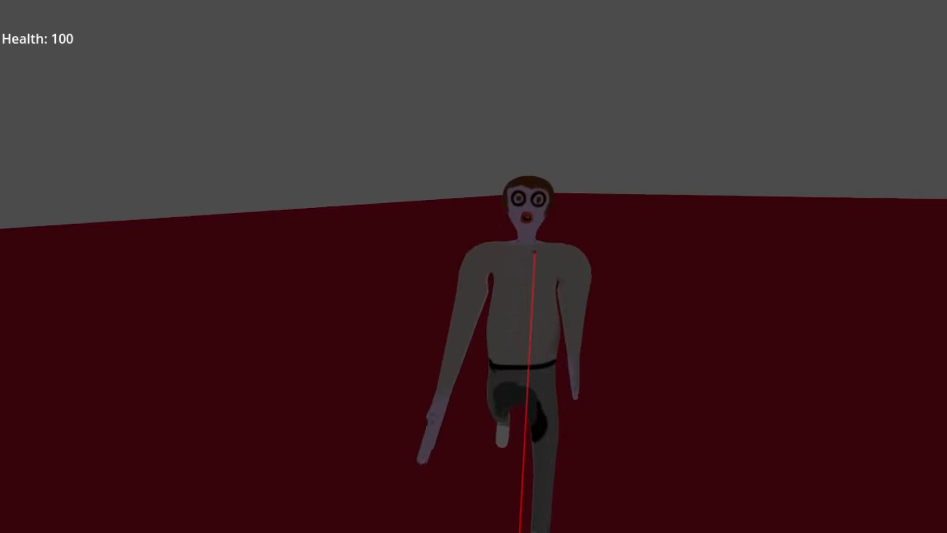
key(s)
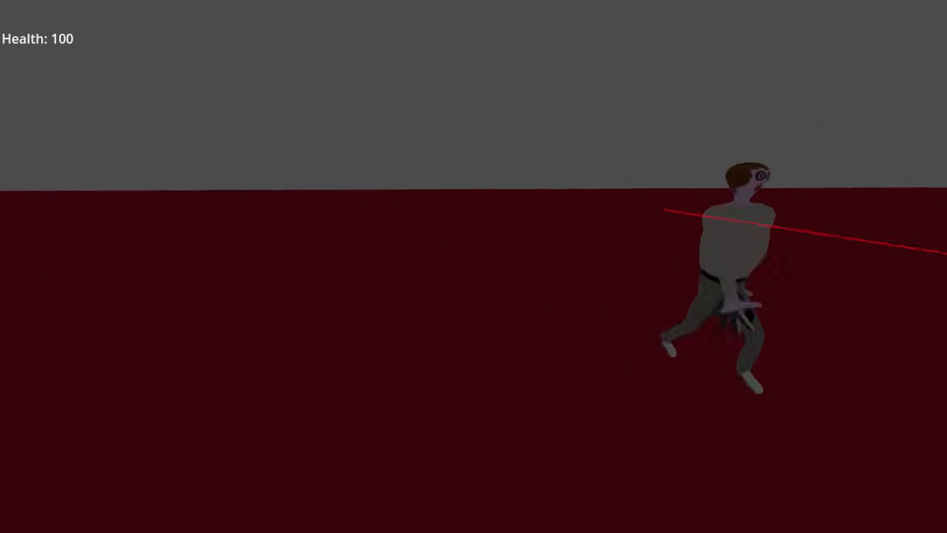
key(s)
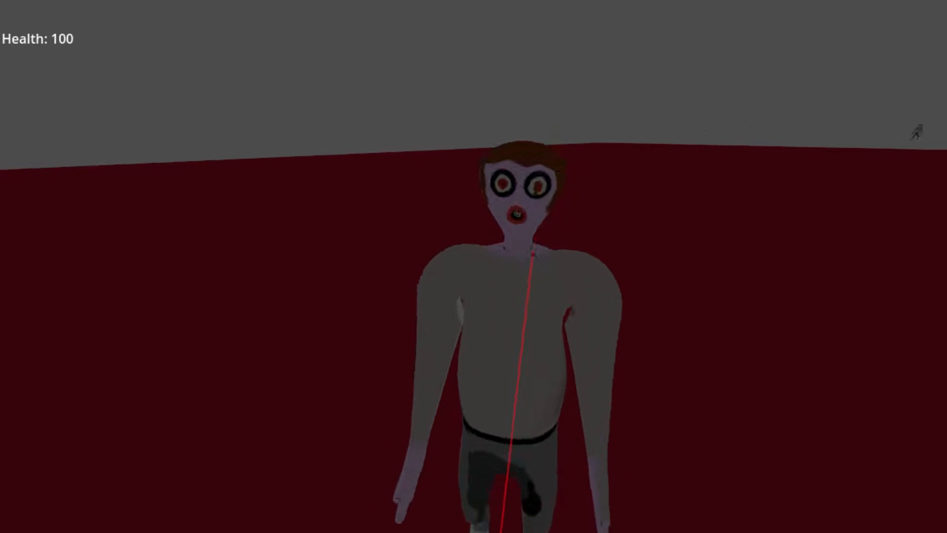
key(s)
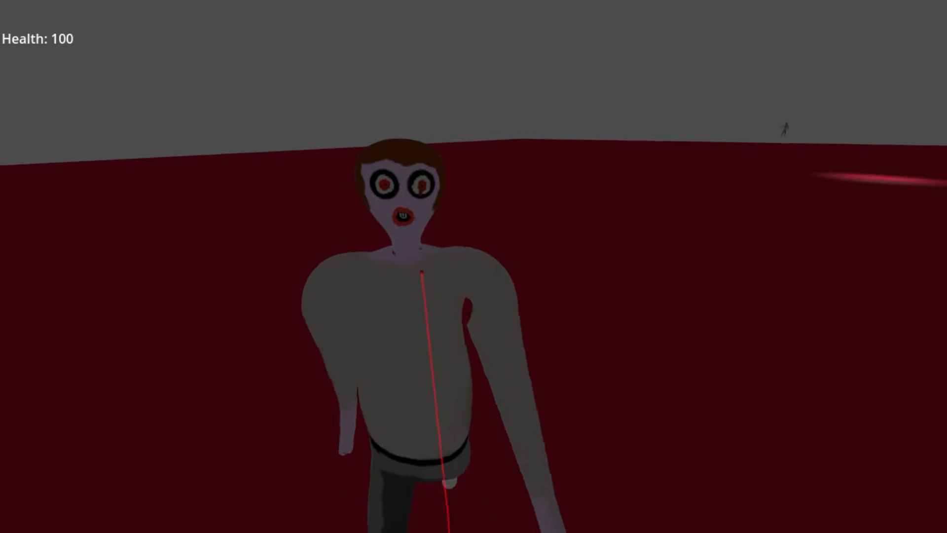
key(s)
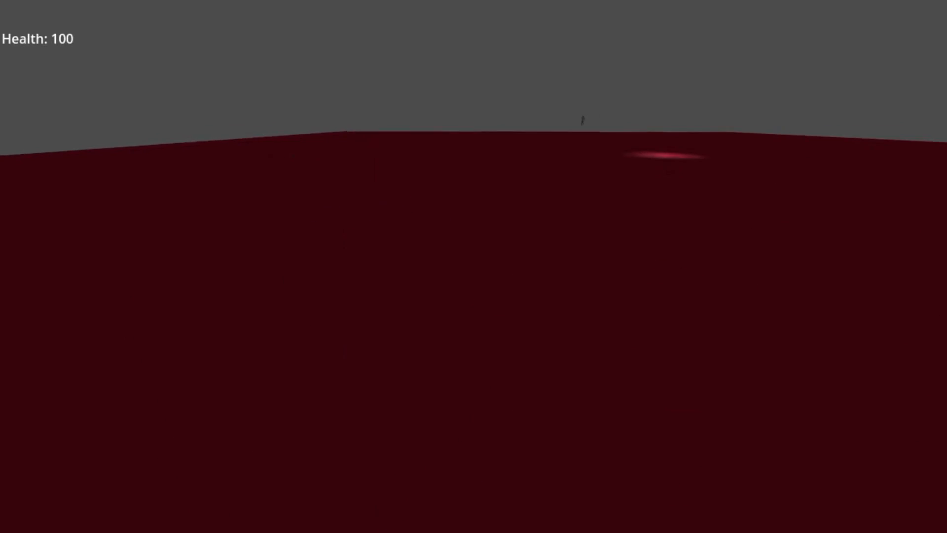
Step: Move toward and away from both enemies in the running scene to compare their chasing and attacking behaviour
key(w)
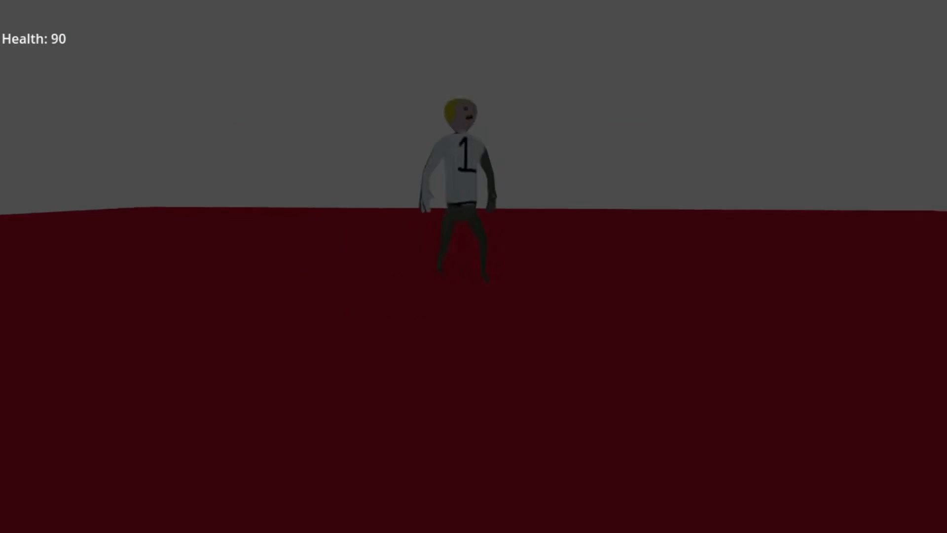
key(s)
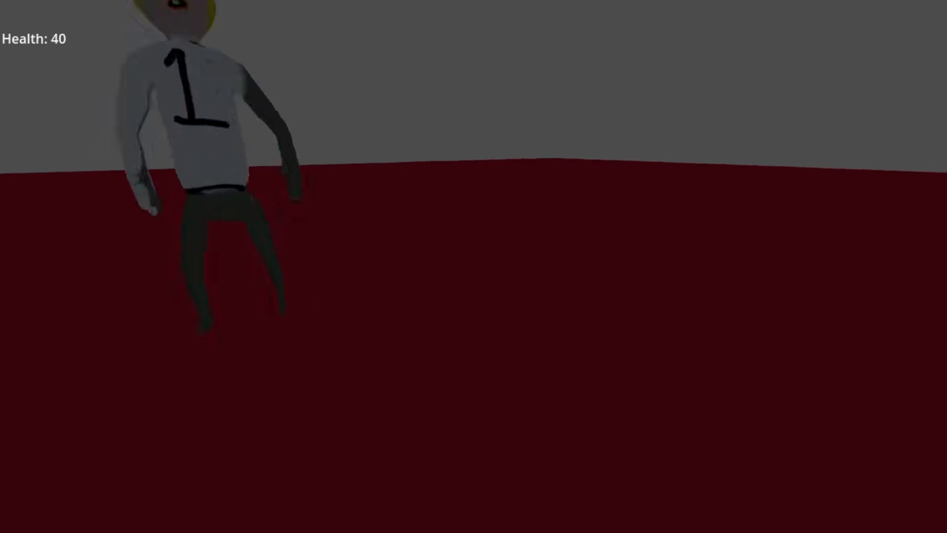
key(s)
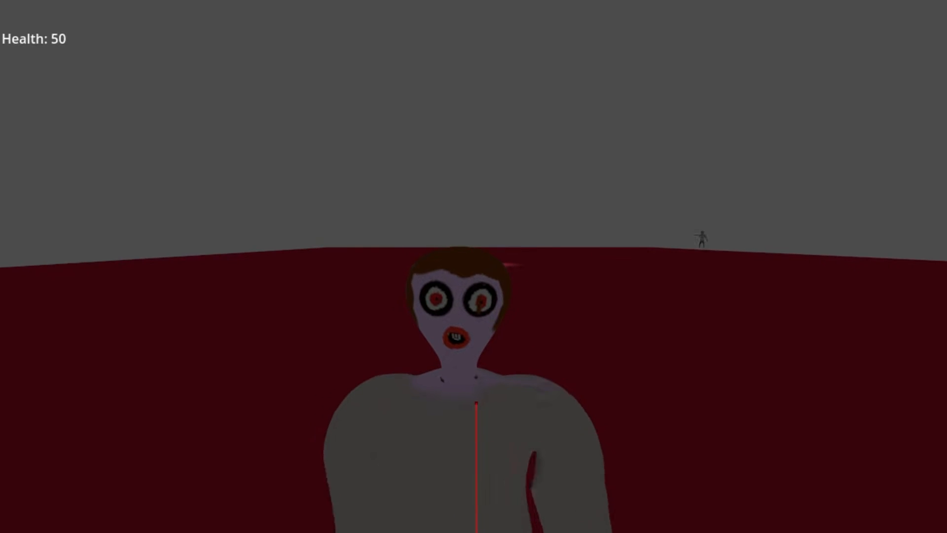
key(w)
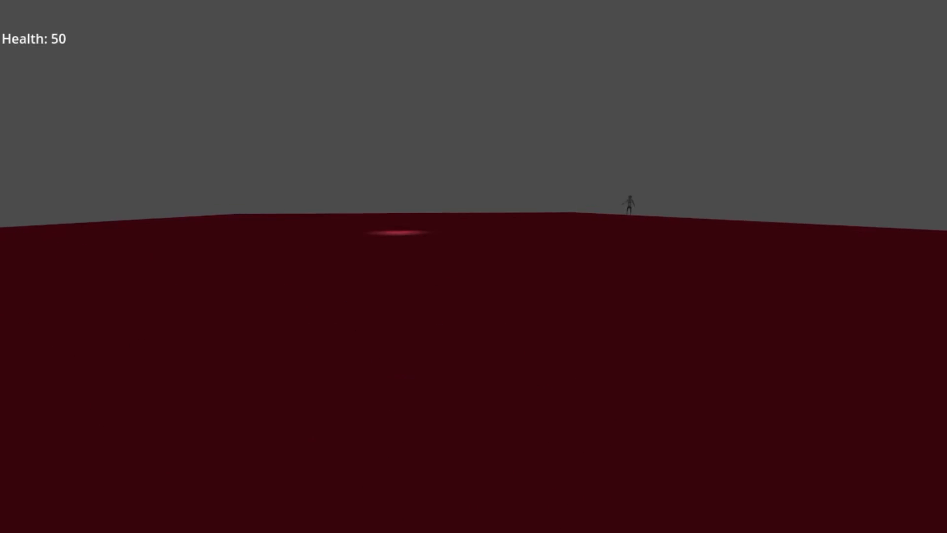
key(s)
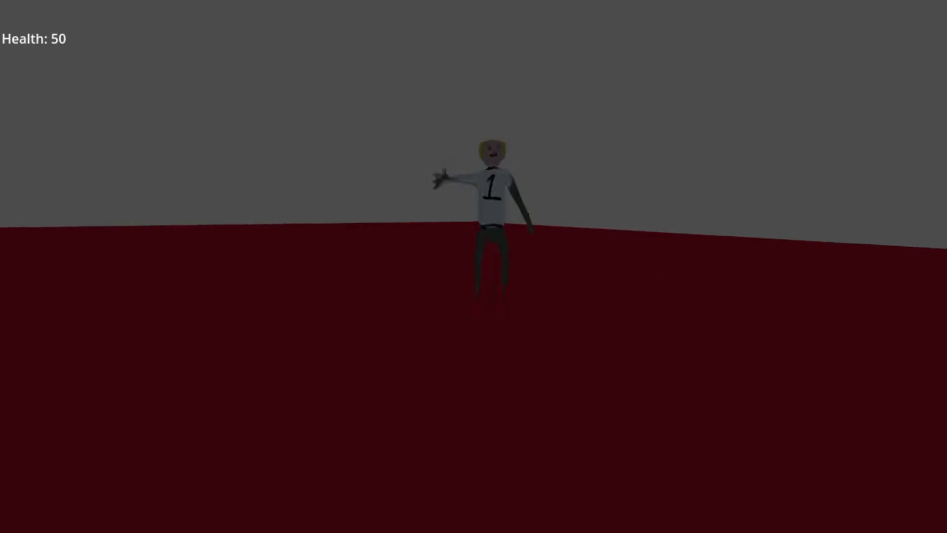